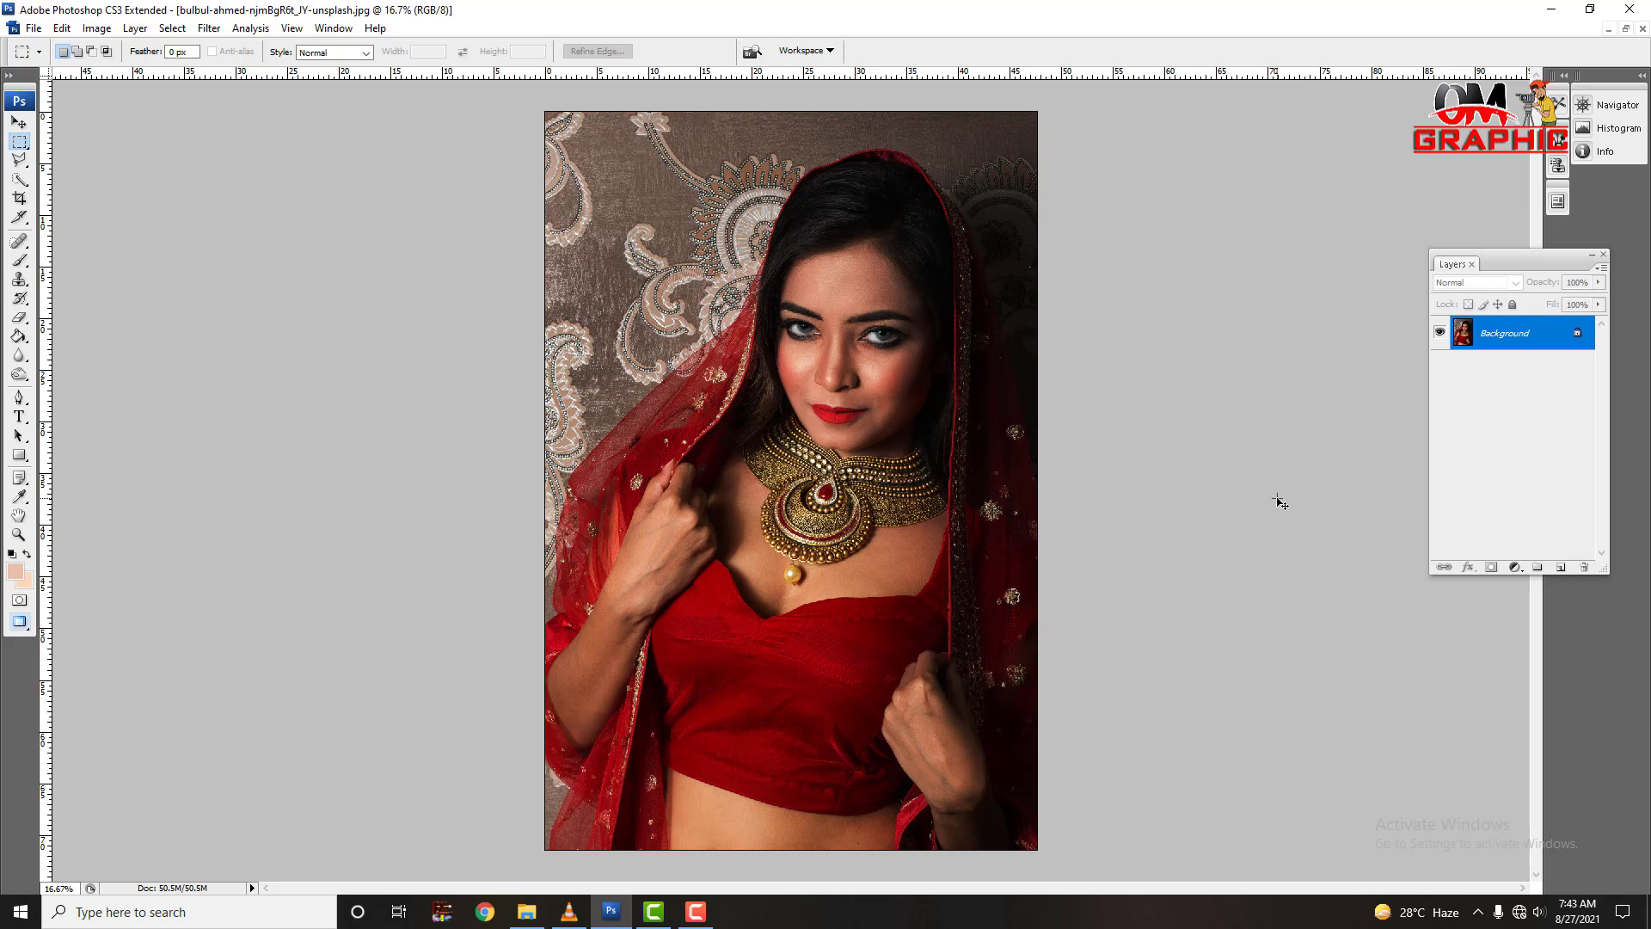
Duplicate the Background into Layer 1 and zoom in to inspect the face and necklace
{"action": "key", "text": "ctrl+j"}
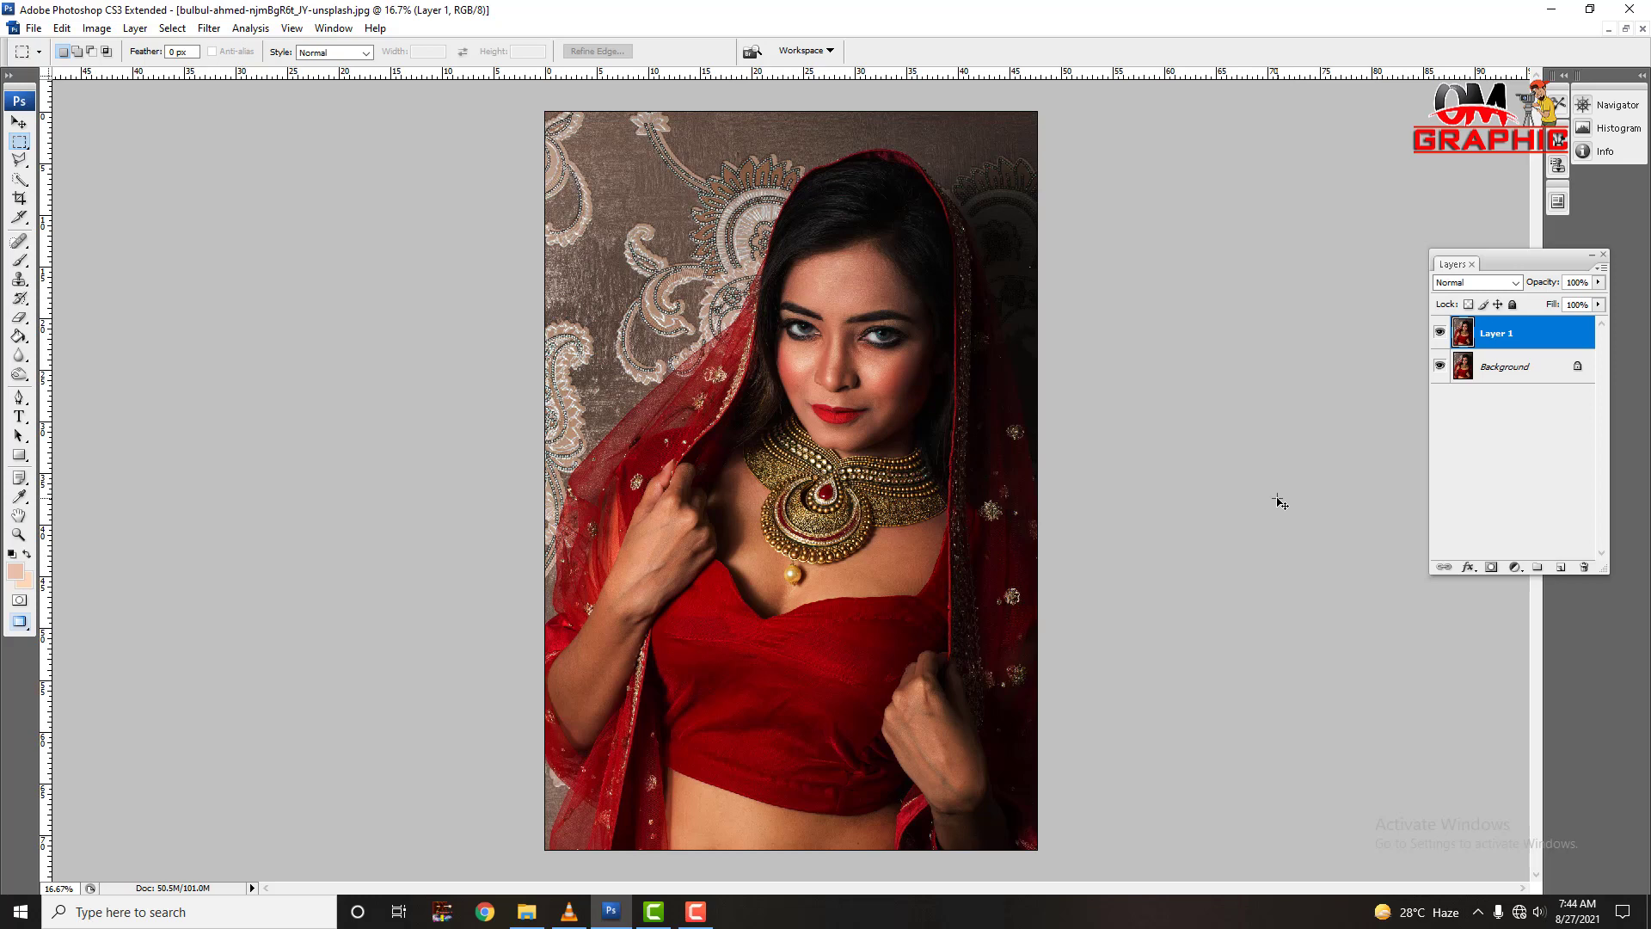
{"action": "key", "text": "ctrl+plus"}
{"action": "key", "text": "ctrl+plus"}
{"action": "key", "text": "ctrl+plus"}
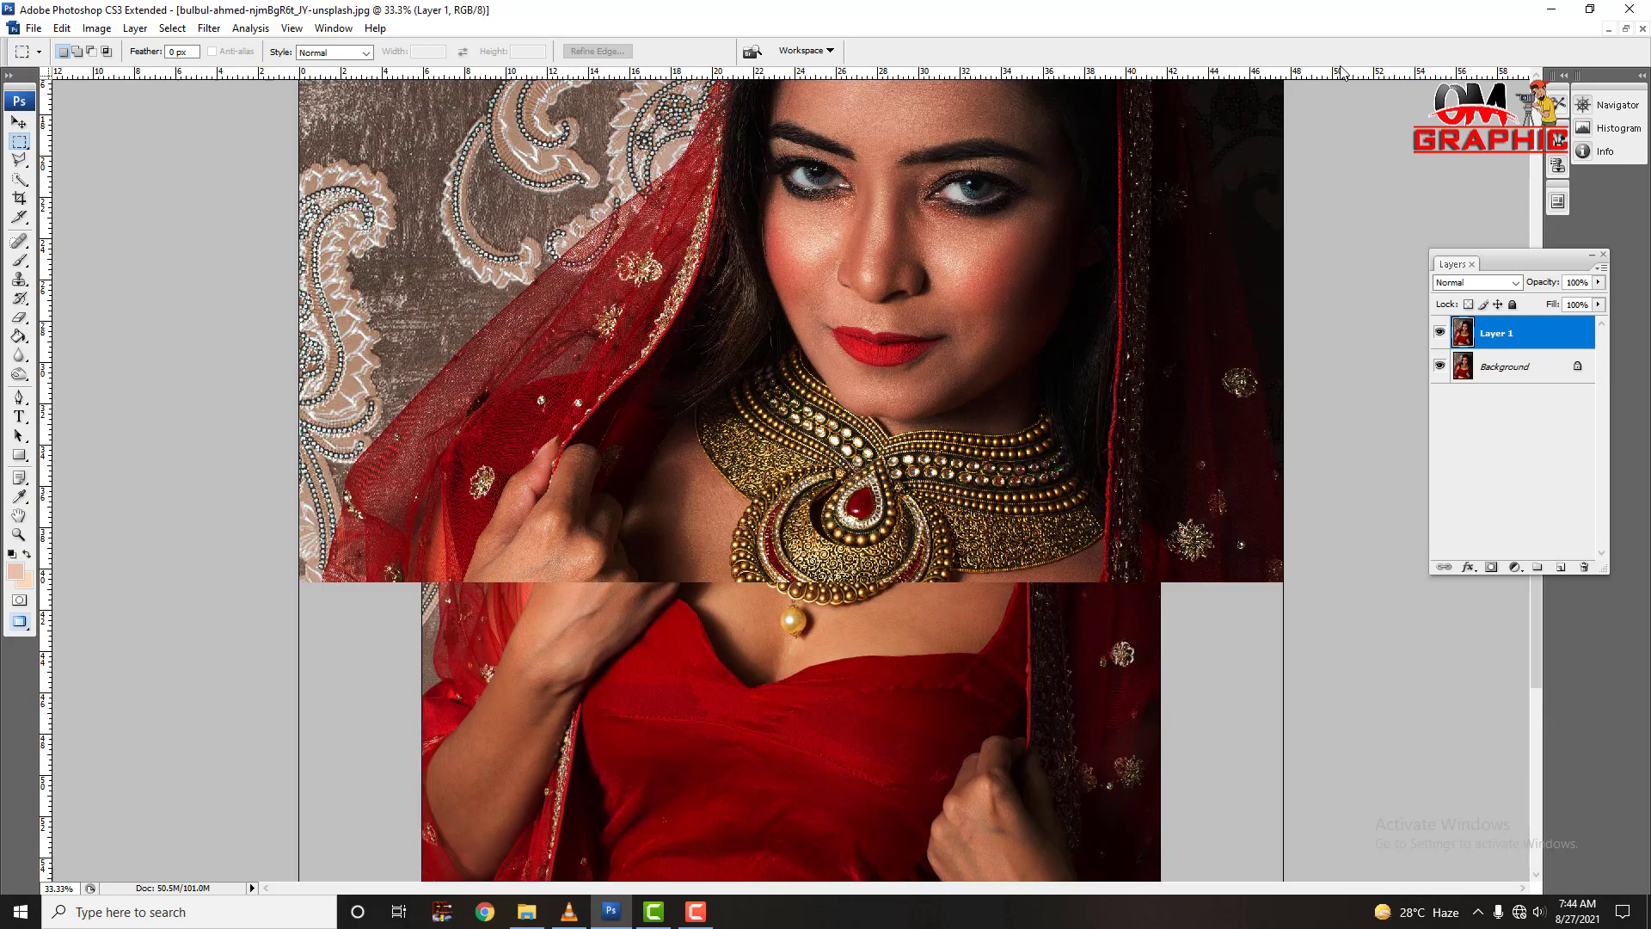
{"action": "left_click_drag", "start_coordinate": [987, 306], "coordinate": [986, 422]}
{"action": "key", "text": "ctrl+0"}
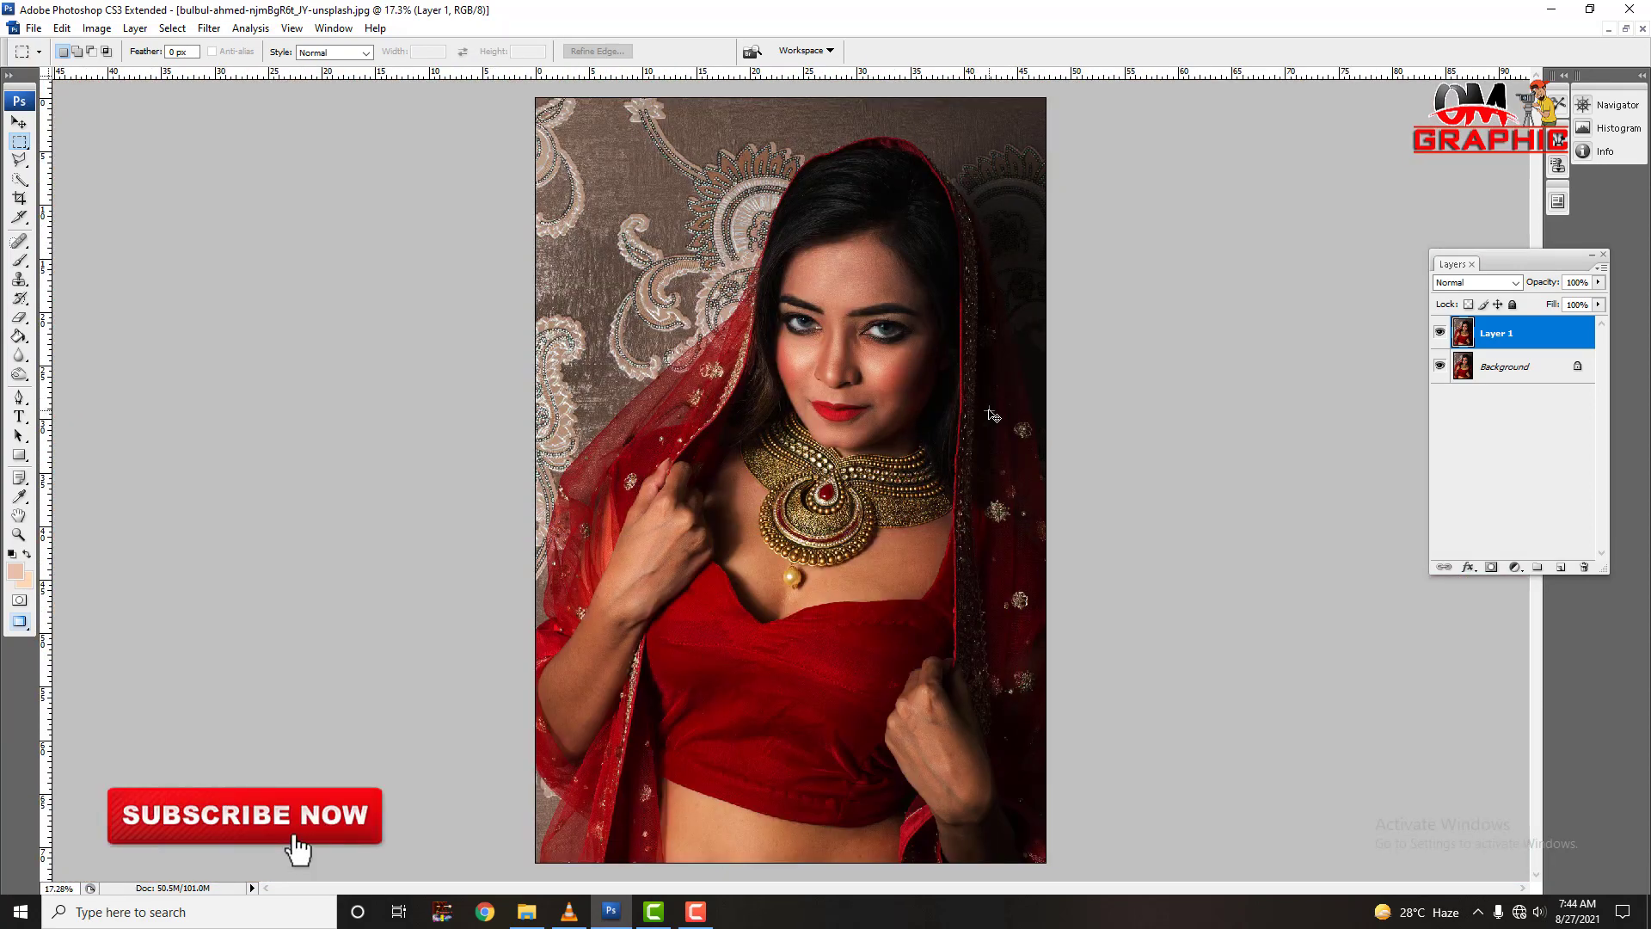
{"action": "key", "text": "ctrl+plus"}
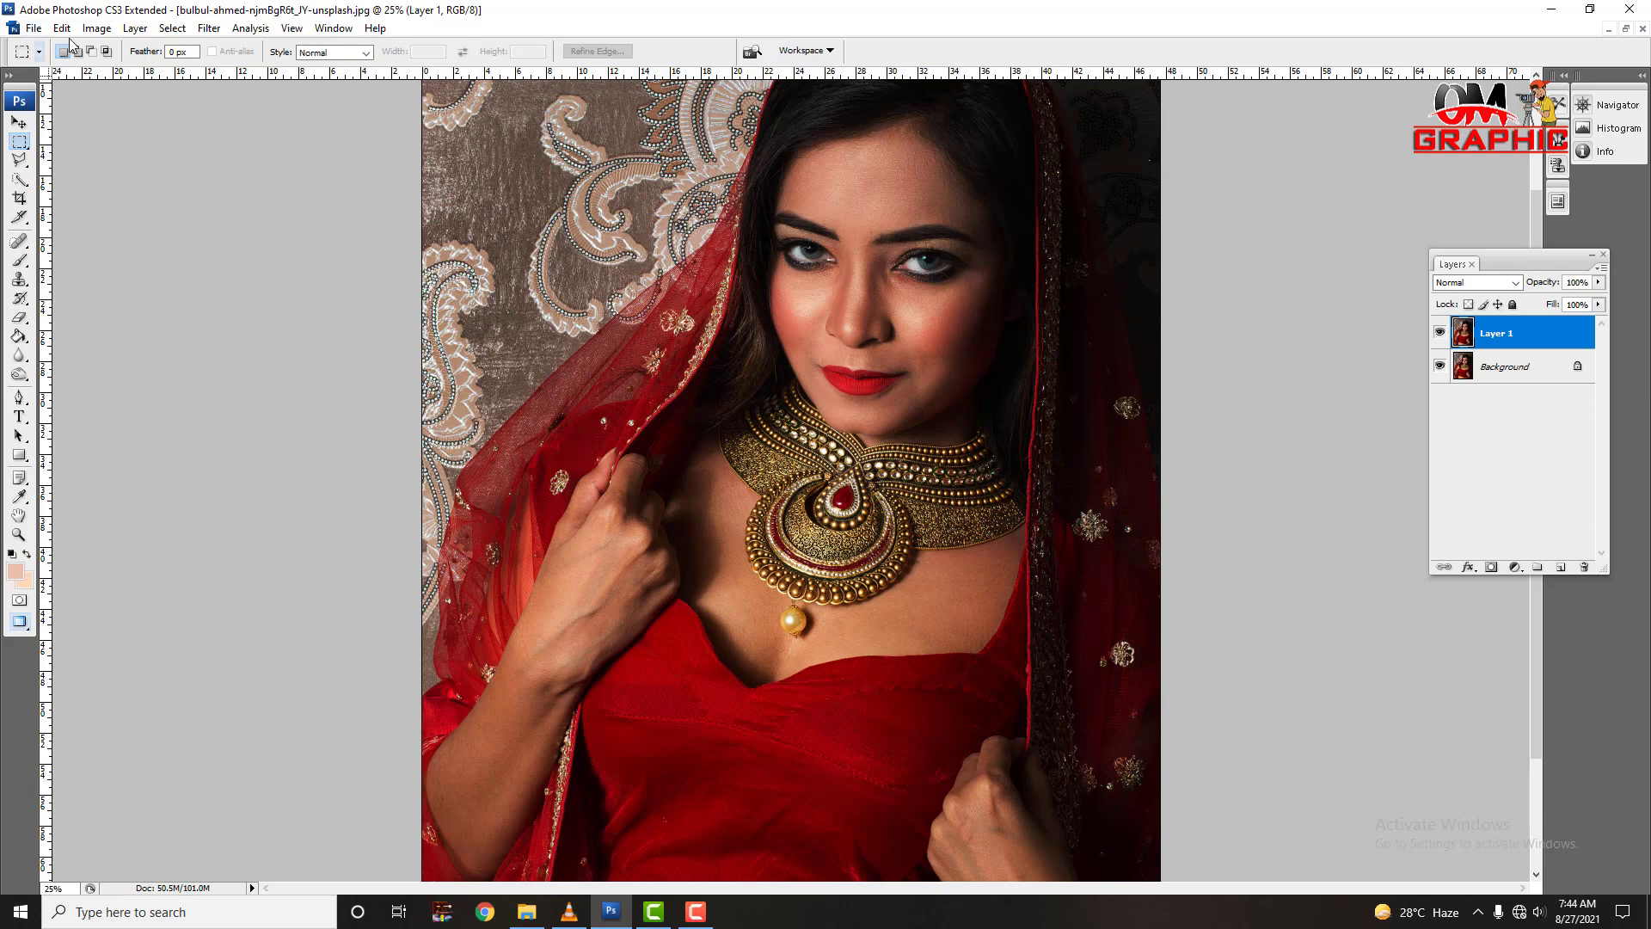
Brighten Layer 1 by lifting the tone curve in Curves
{"action": "left_click", "coordinate": [96, 28]}
{"action": "mouse_move", "coordinate": [122, 72]}
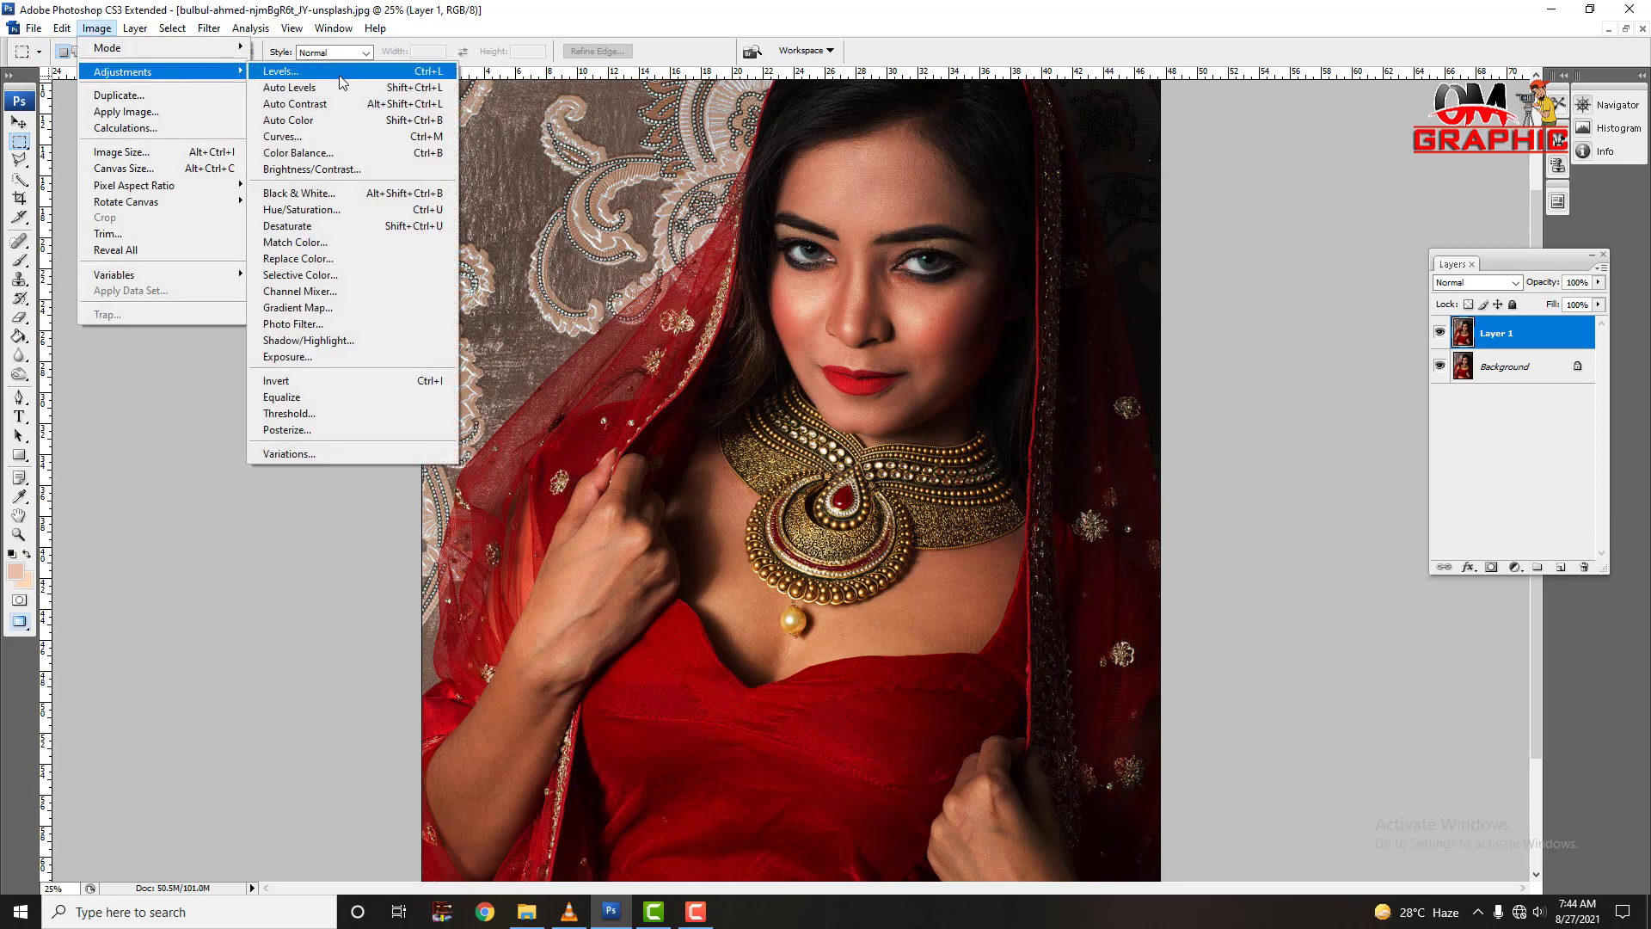
{"action": "left_click", "coordinate": [332, 140]}
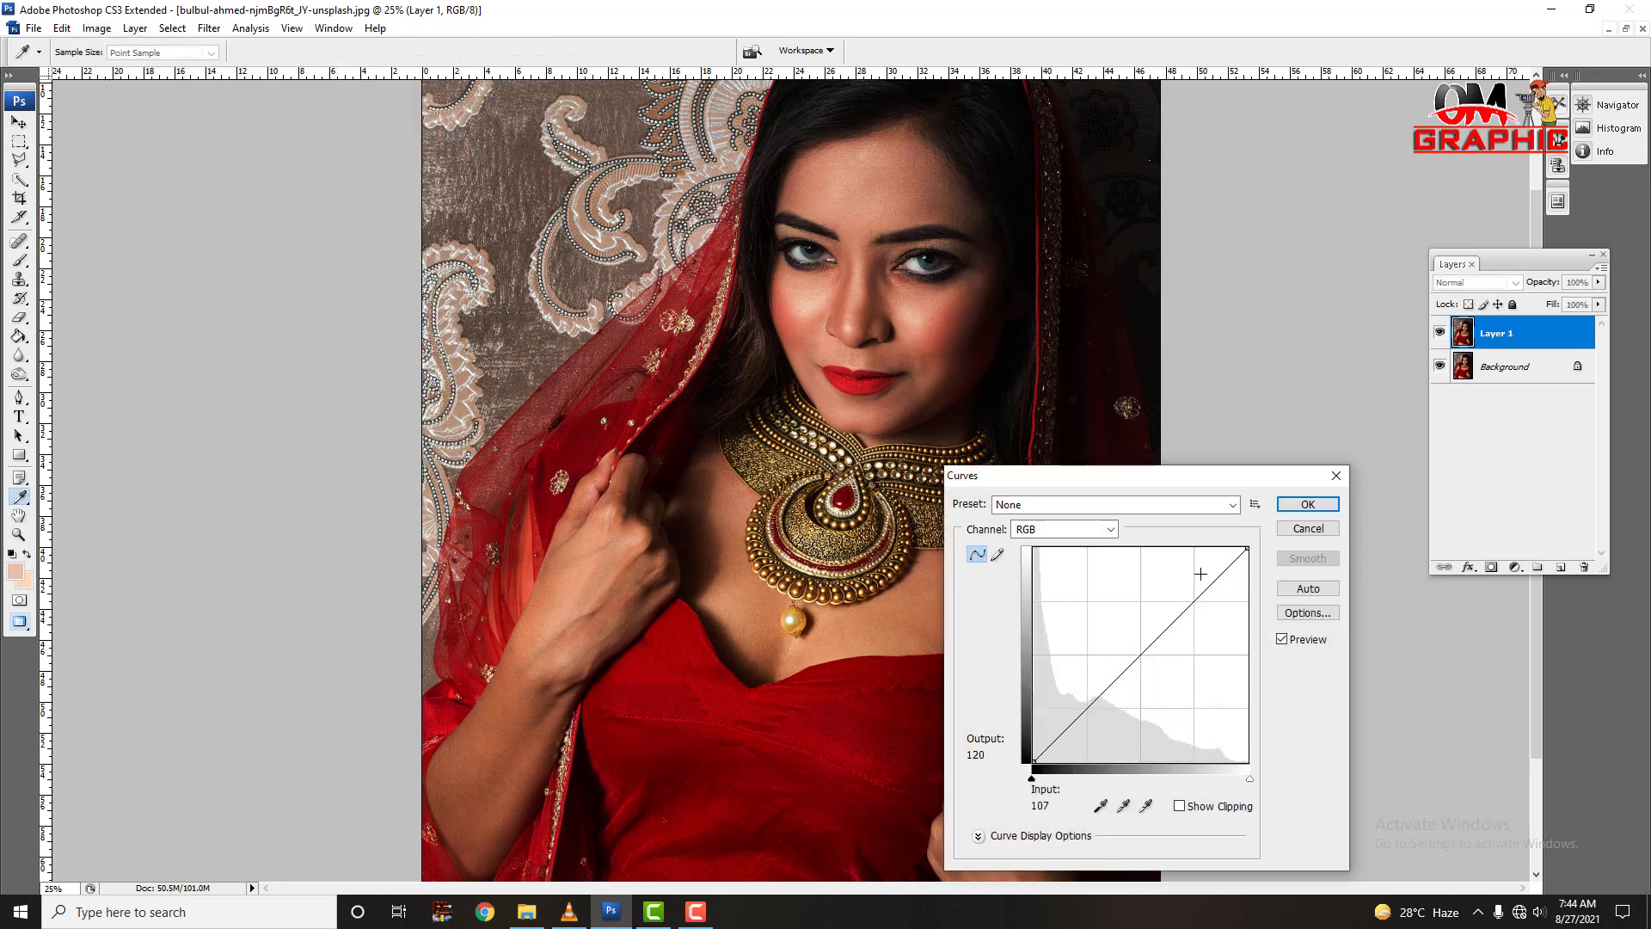
{"action": "left_click_drag", "start_coordinate": [1222, 481], "coordinate": [1251, 461]}
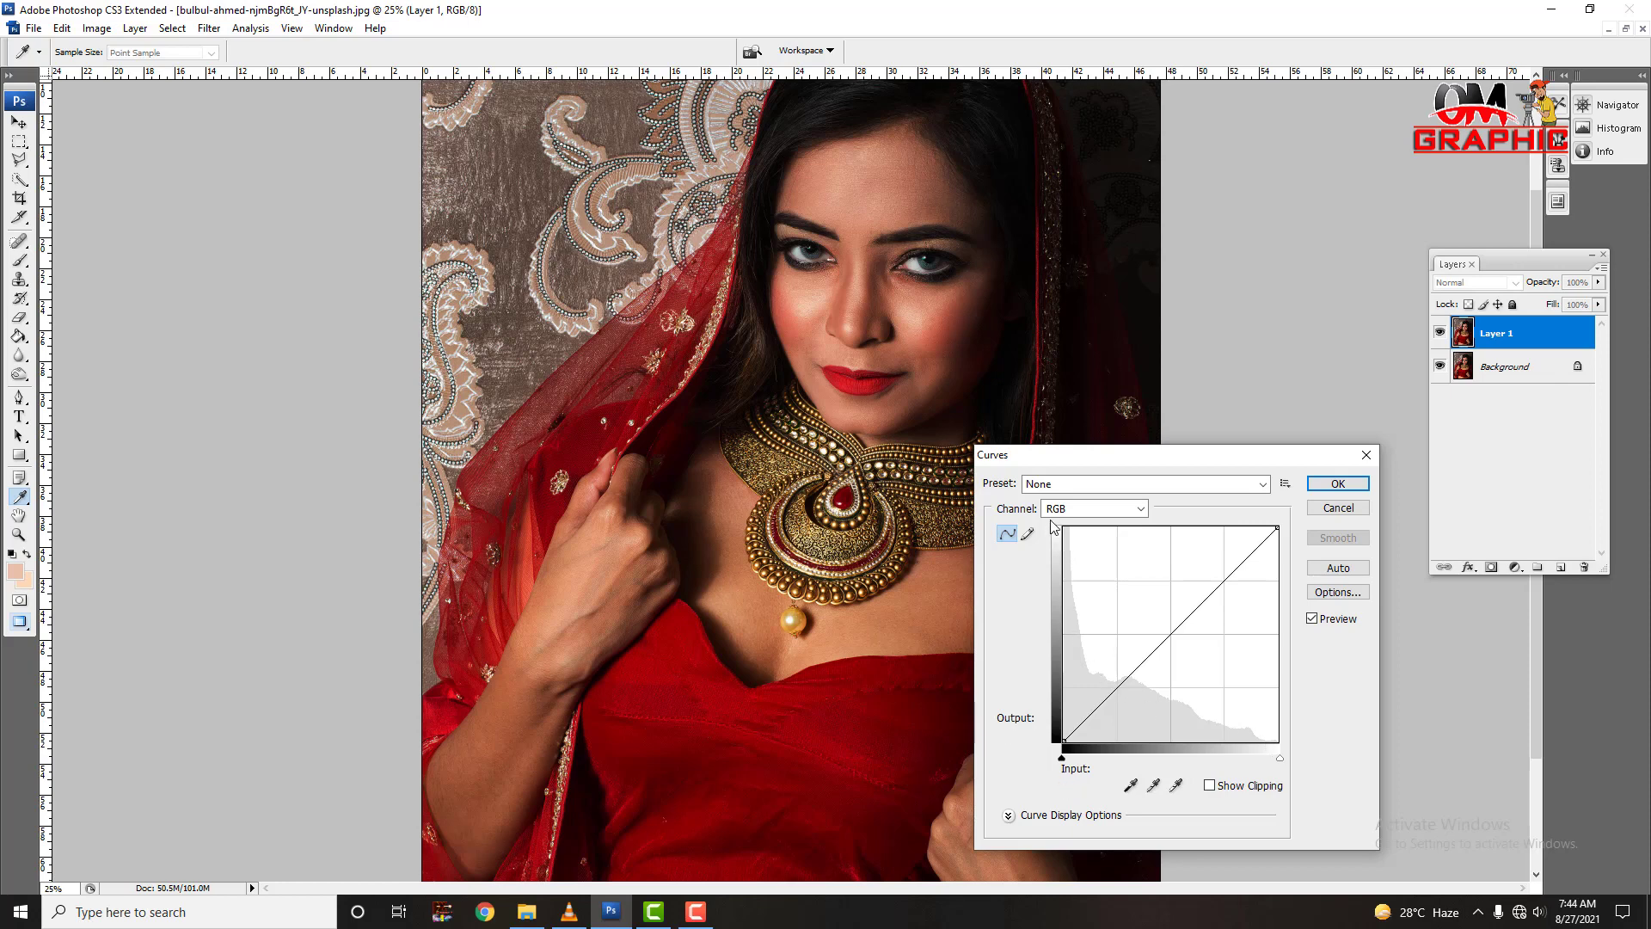
{"action": "left_click_drag", "start_coordinate": [1090, 714], "coordinate": [1096, 683]}
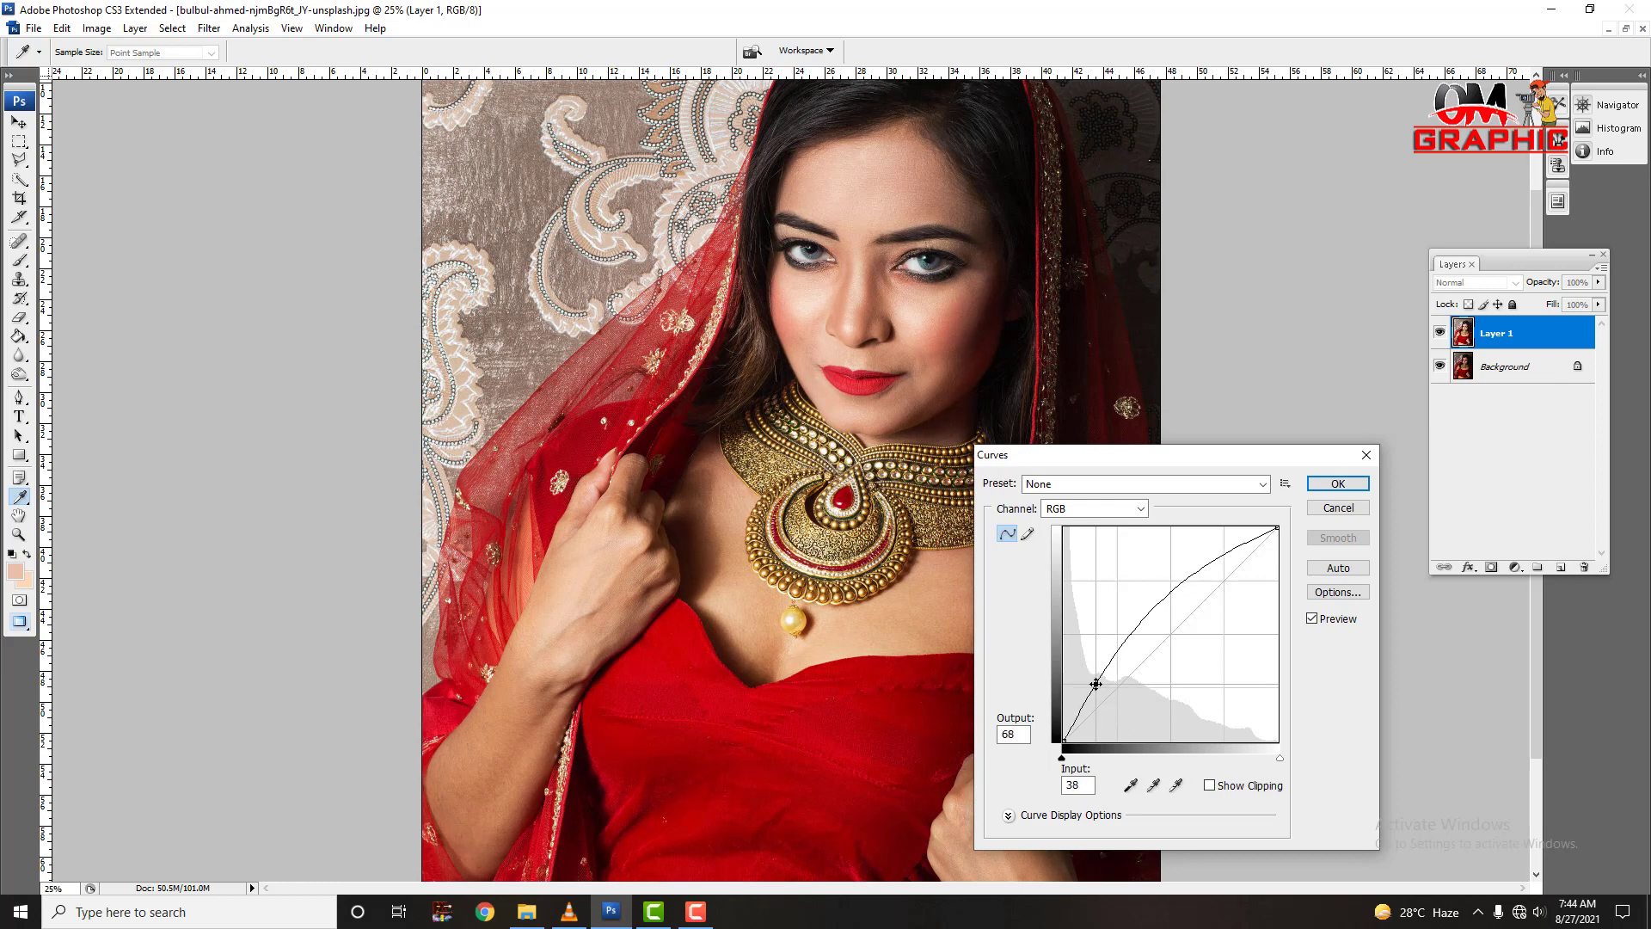
{"action": "left_click", "coordinate": [1339, 484]}
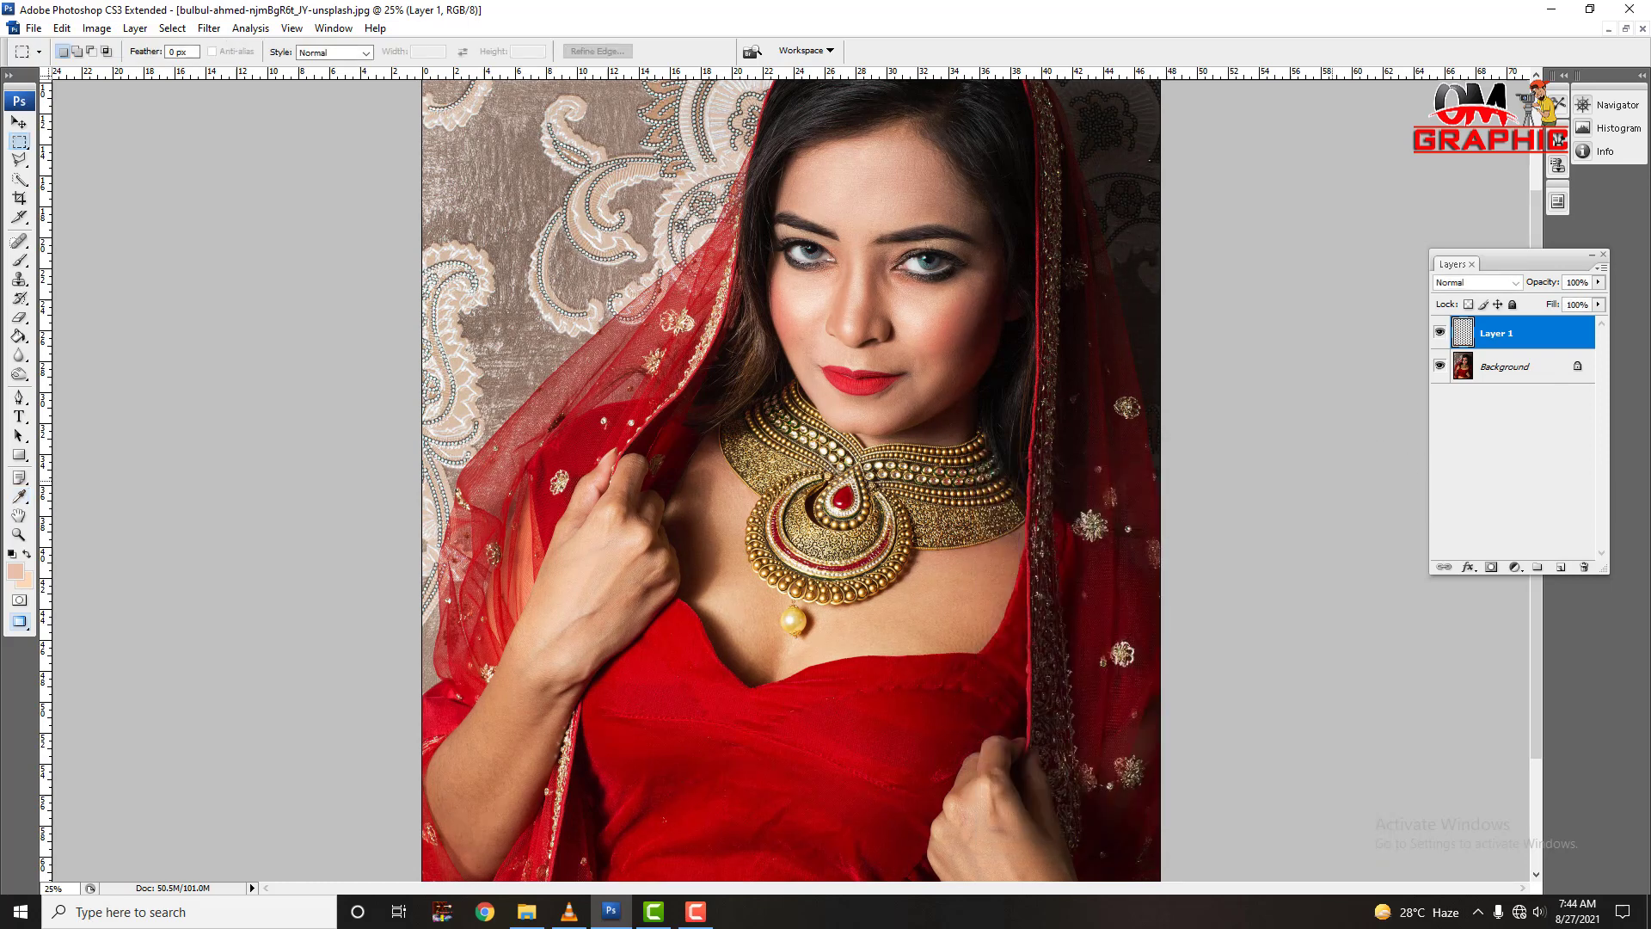
Compare the brightened Layer 1 against the original, then bring the head into view
{"action": "left_click", "coordinate": [1441, 366], "text": "alt"}
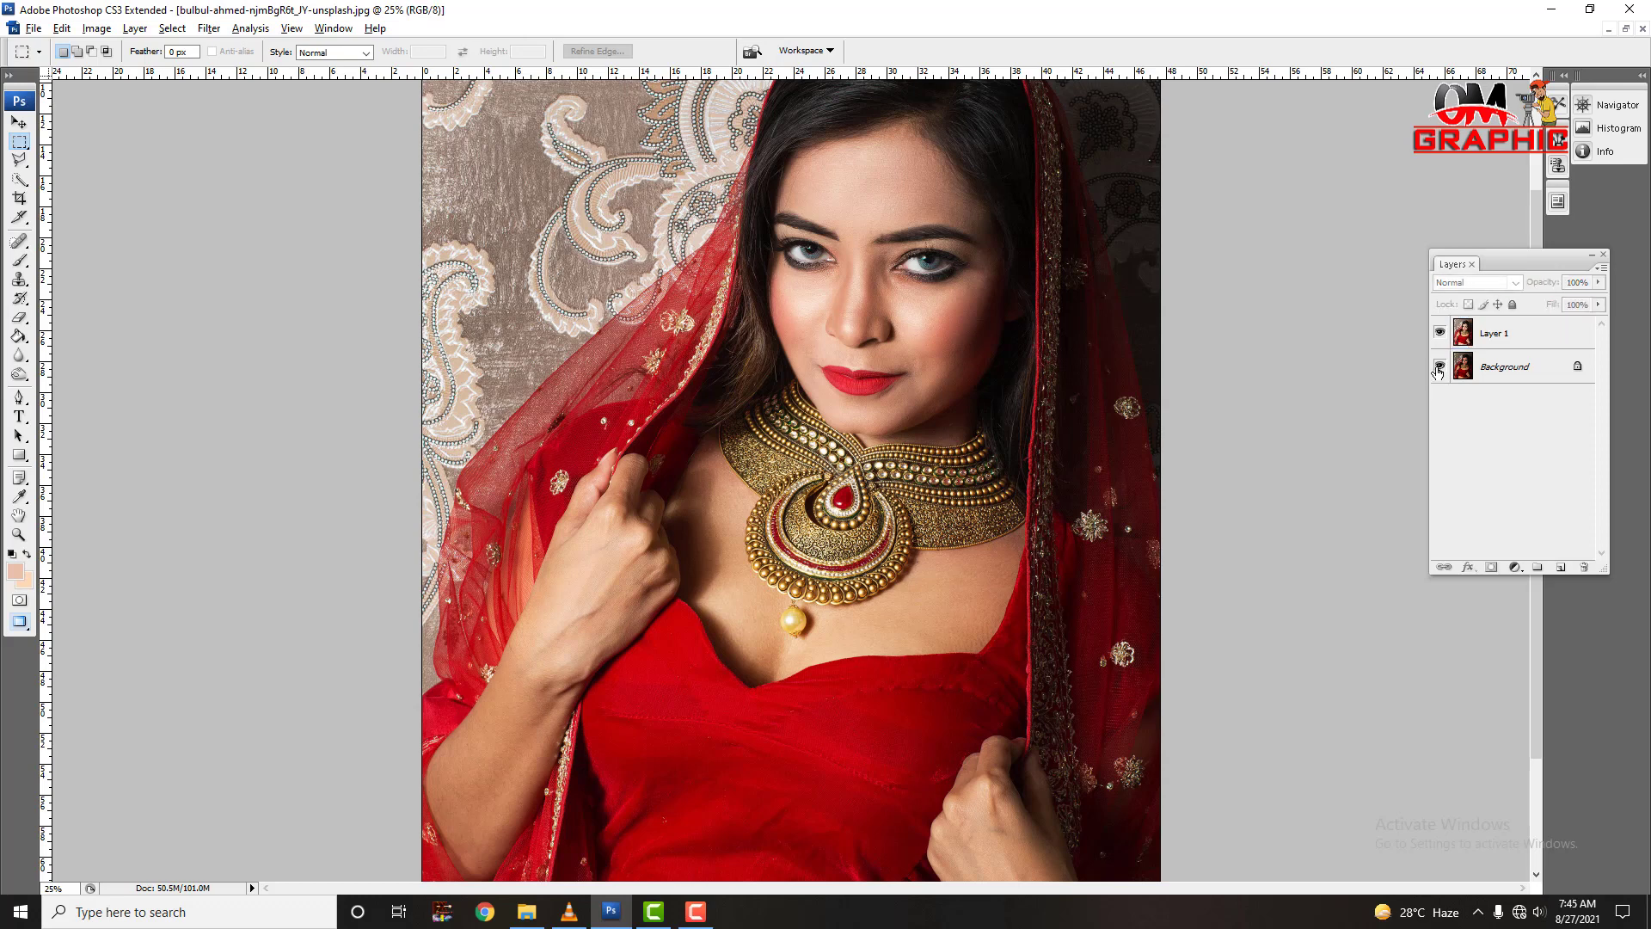
{"action": "left_click", "coordinate": [1440, 367], "text": "alt"}
{"action": "left_click_drag", "start_coordinate": [919, 348], "coordinate": [916, 407]}
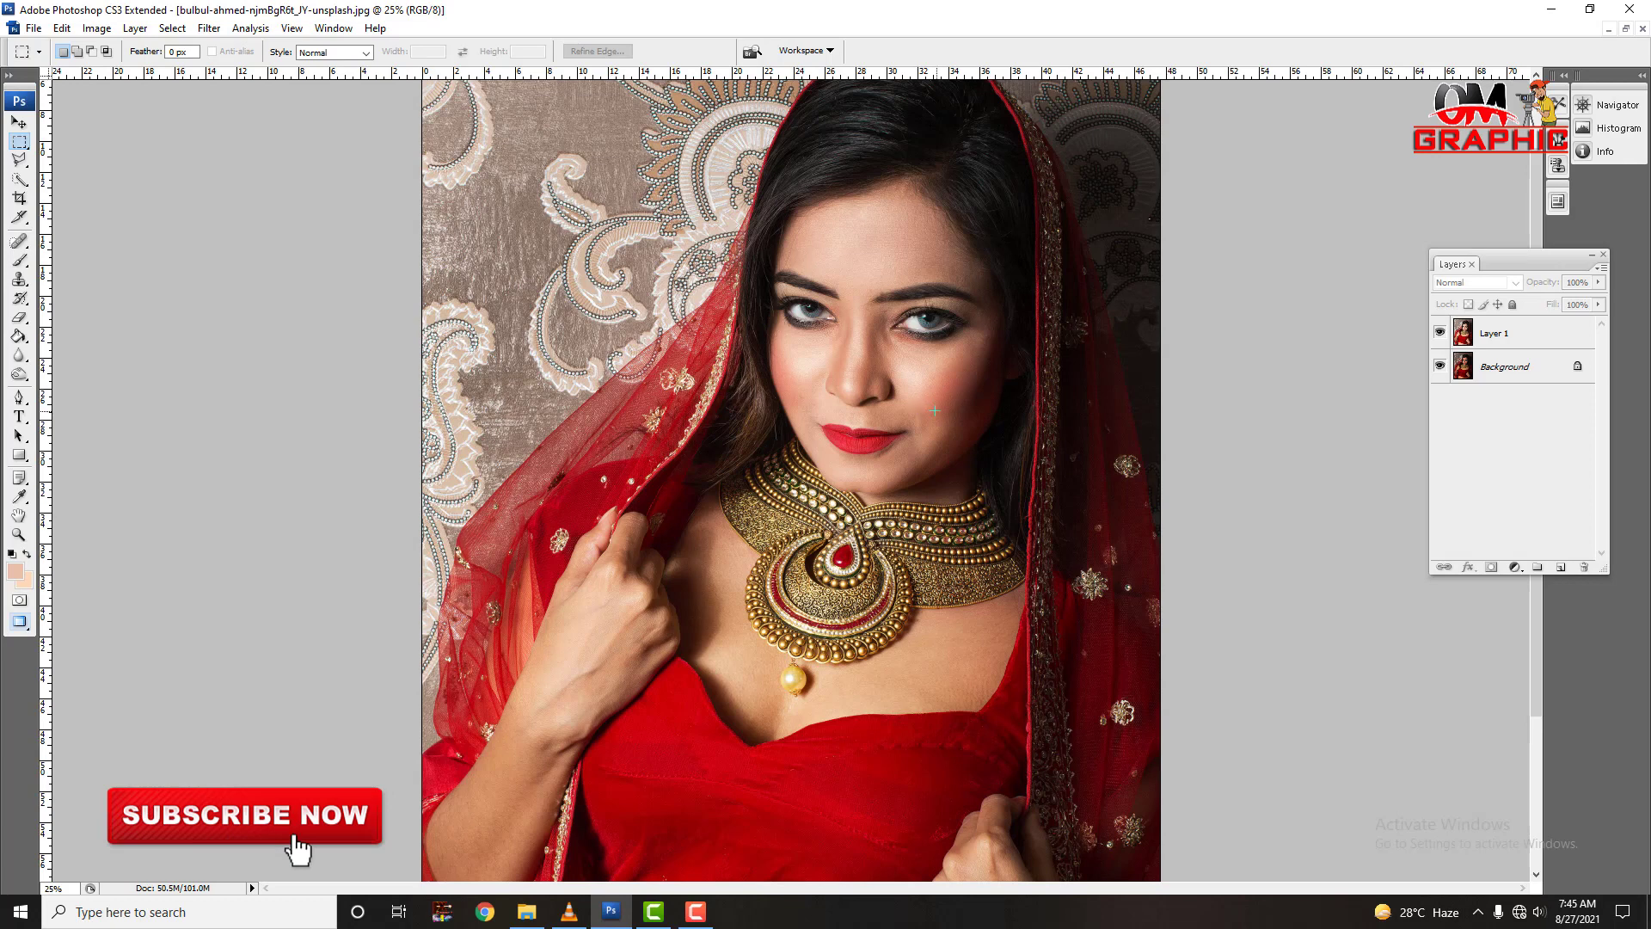
Make Layer 1 active and dismiss a first Levels dialog without changes
{"action": "left_click", "coordinate": [1550, 338]}
{"action": "key", "text": "ctrl+l"}
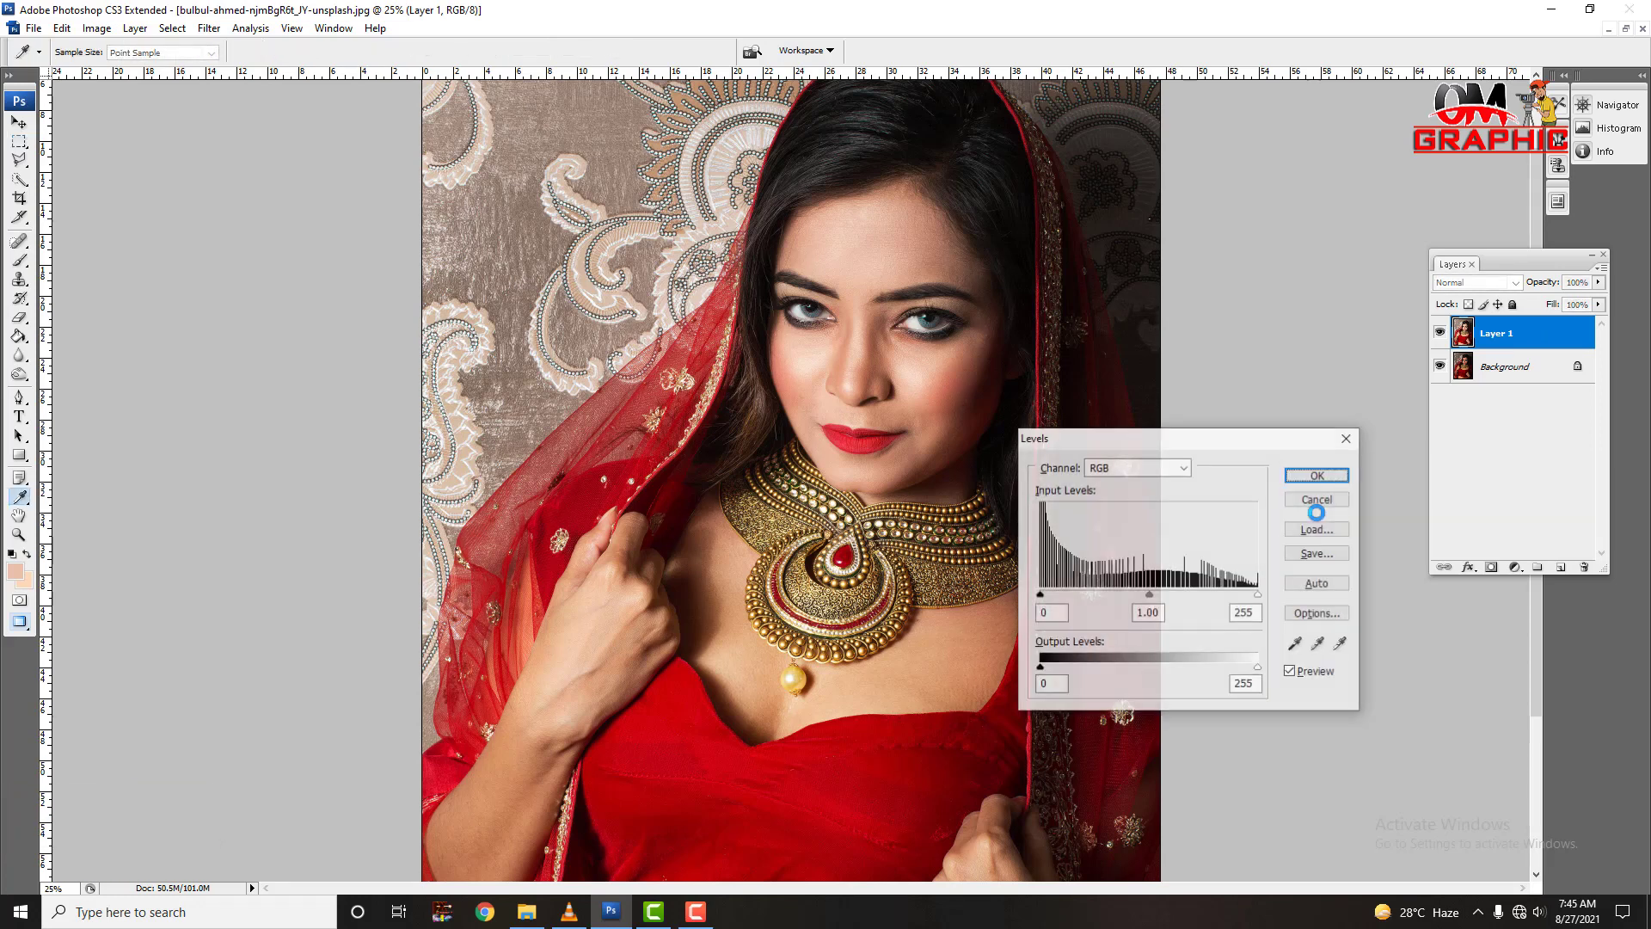
{"action": "left_click", "coordinate": [1345, 438]}
{"action": "key", "text": "m"}
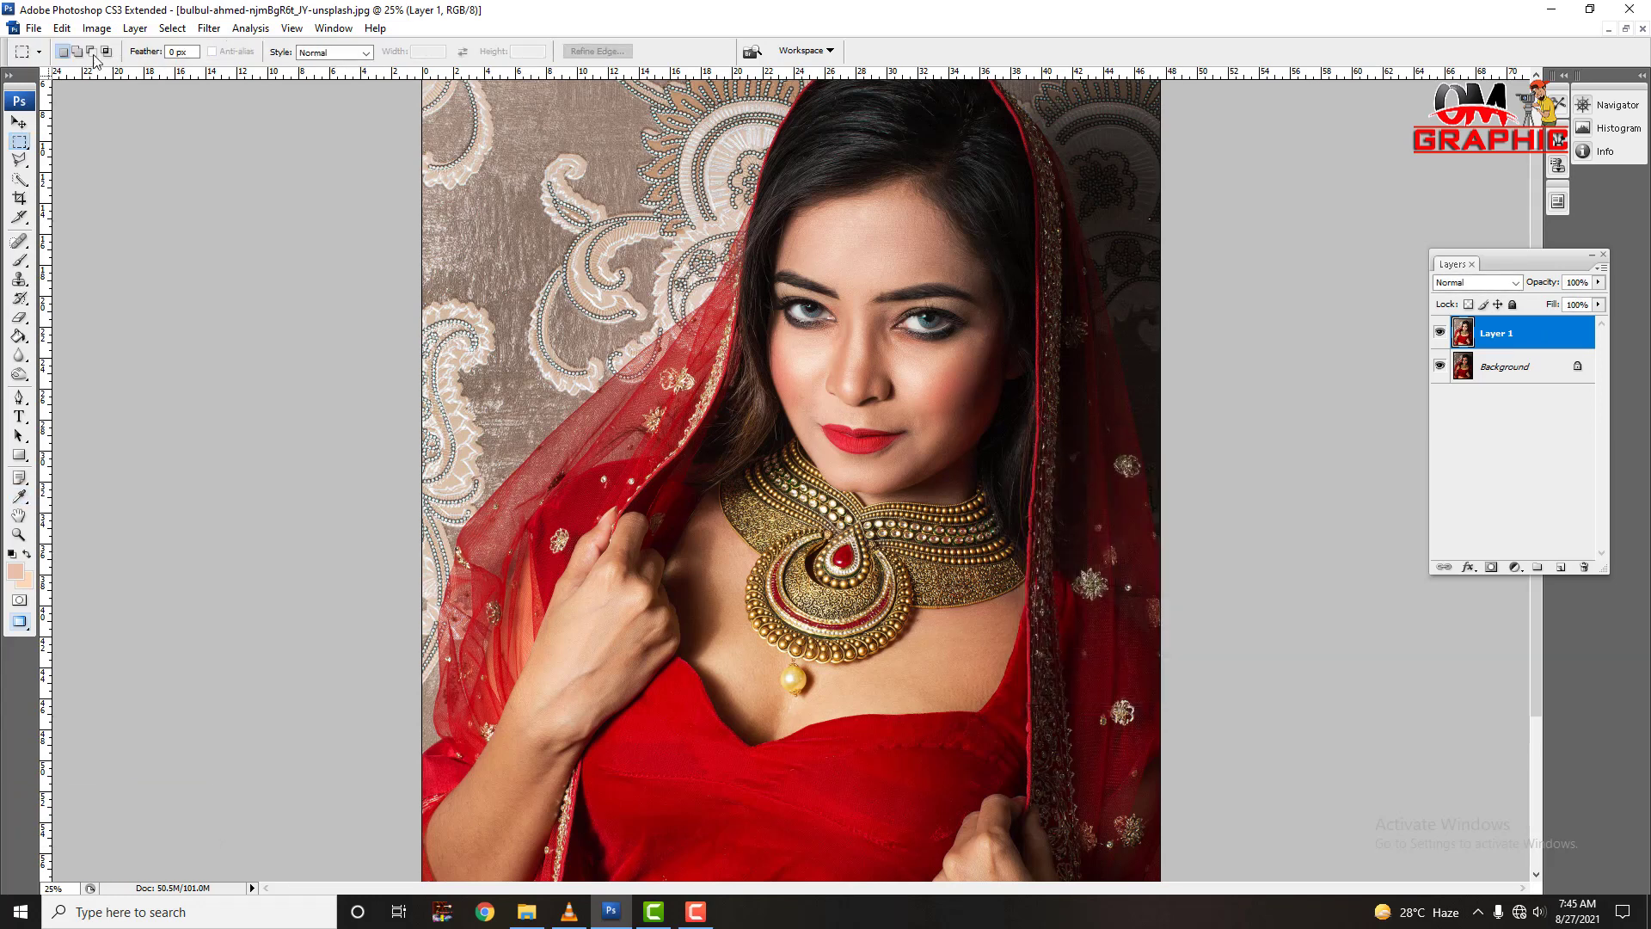
Apply Levels to Layer 1 with input values 19, 1.38 and 239
{"action": "left_click", "coordinate": [96, 27]}
{"action": "mouse_move", "coordinate": [122, 71]}
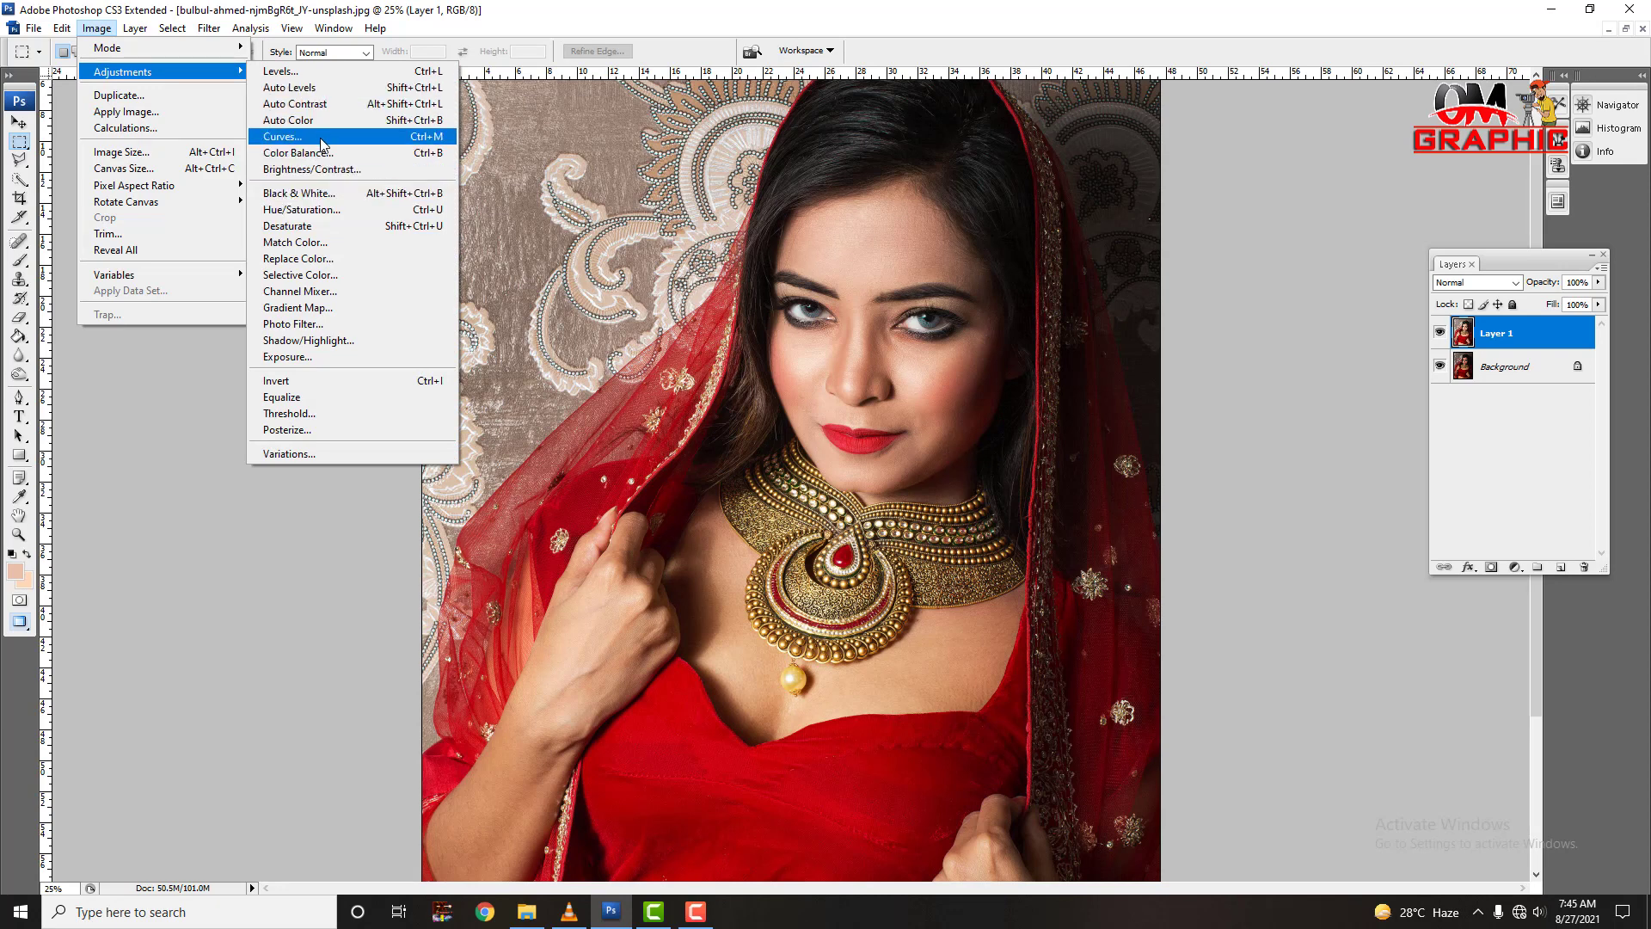
{"action": "left_click", "coordinate": [293, 71]}
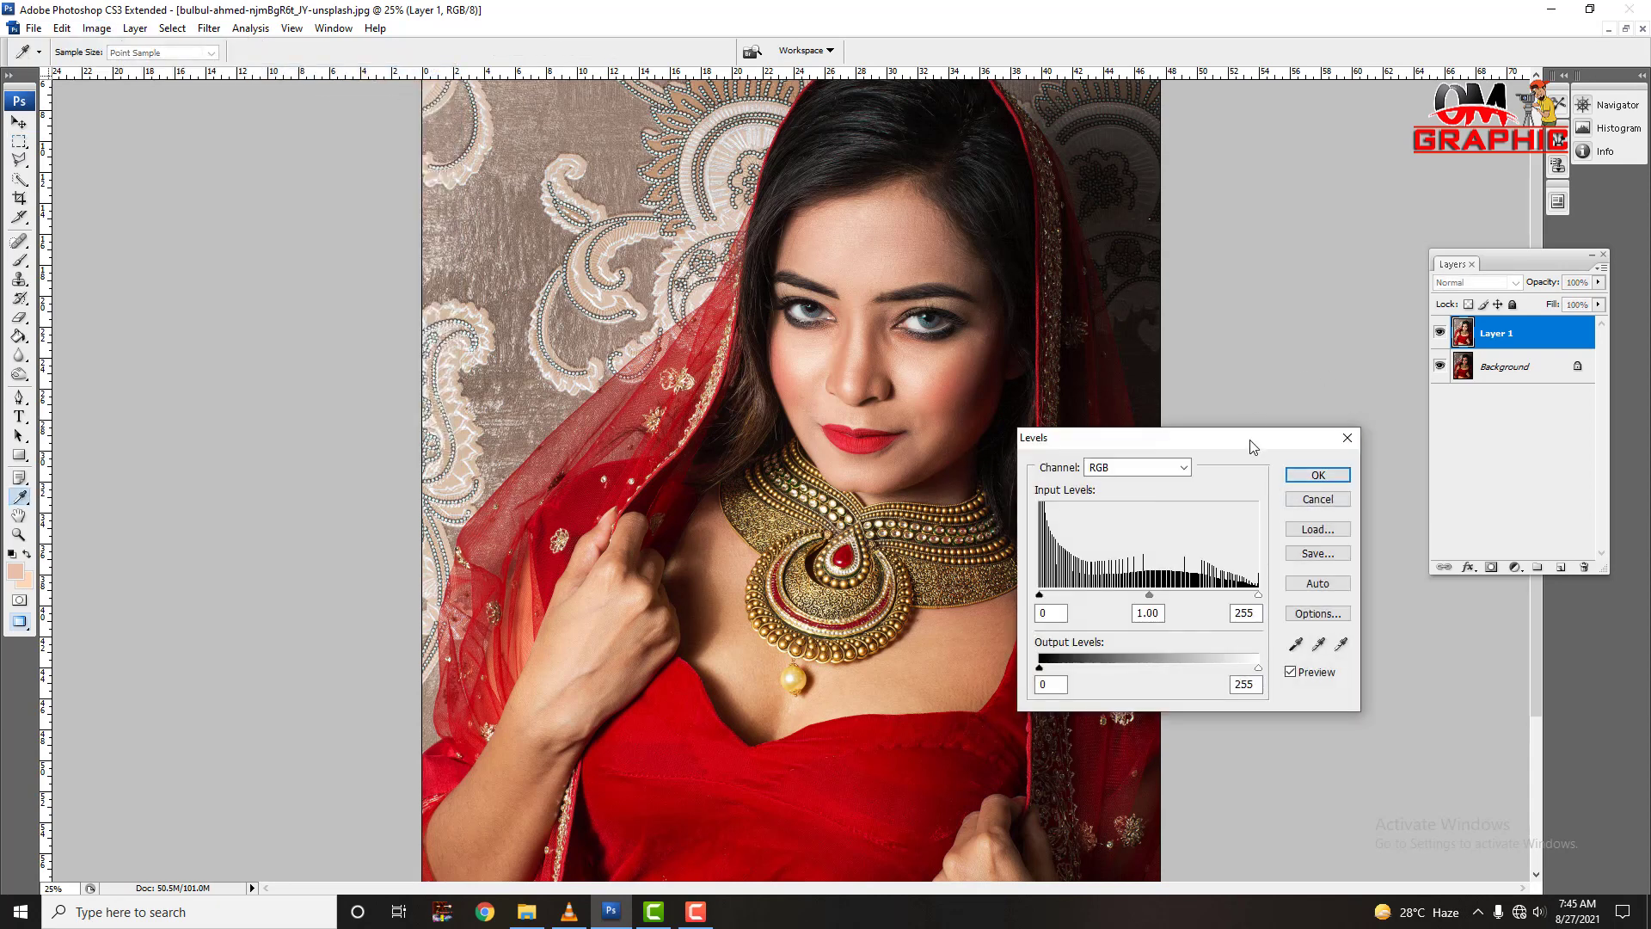
{"action": "left_click_drag", "start_coordinate": [1259, 448], "coordinate": [1300, 453]}
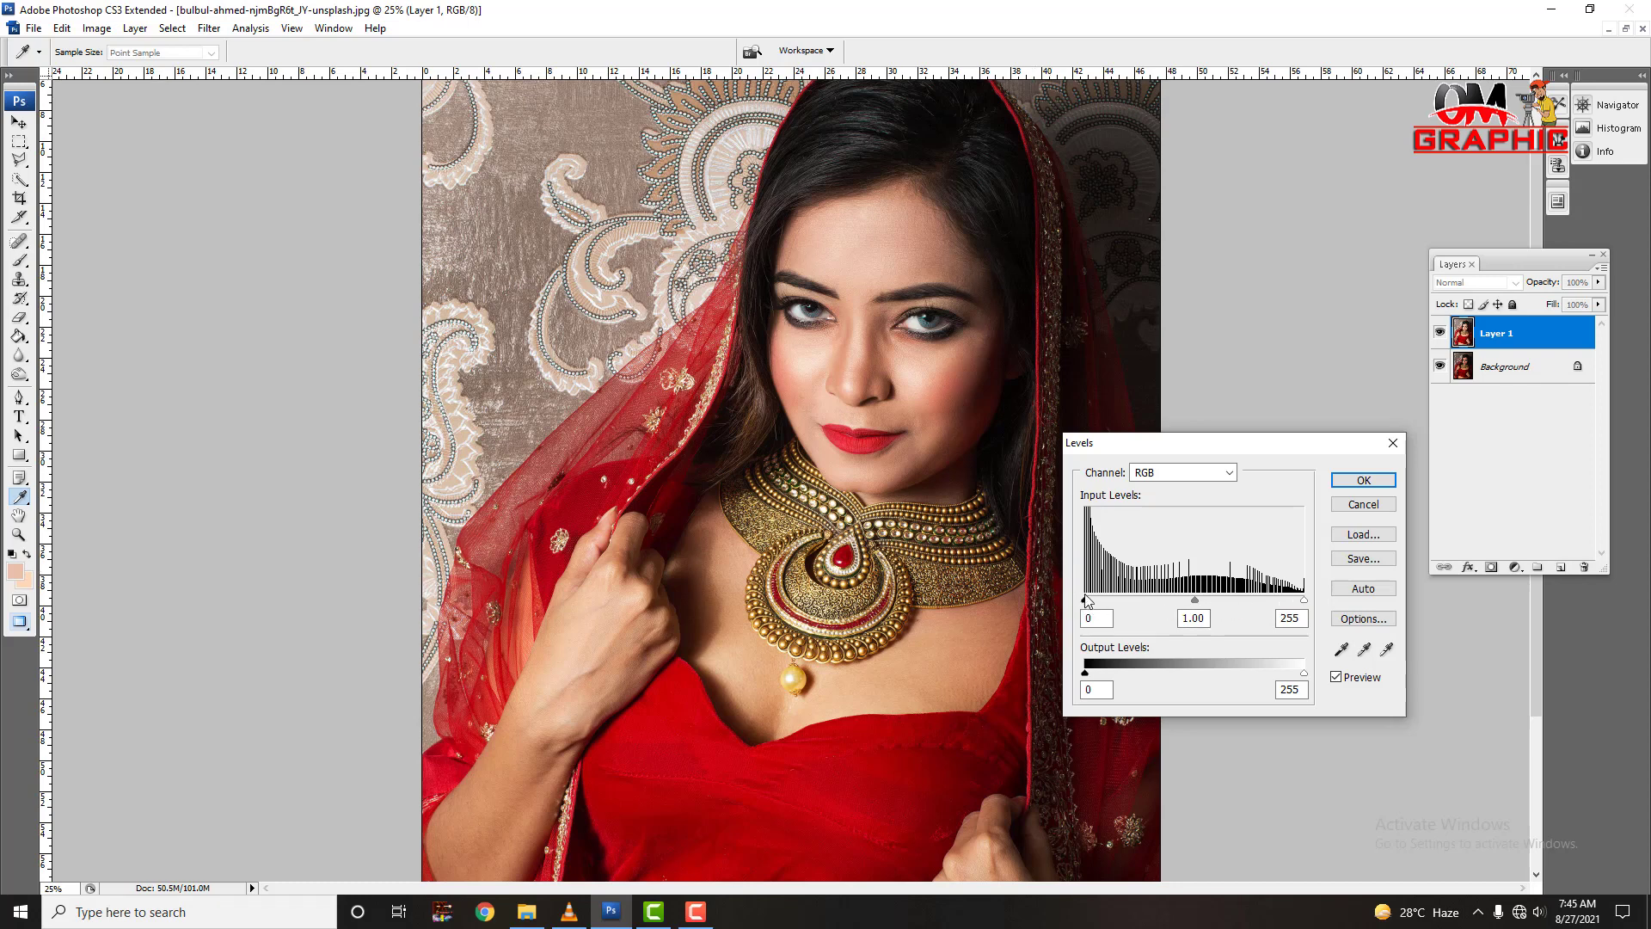
{"action": "left_click_drag", "start_coordinate": [1304, 601], "coordinate": [1290, 608]}
{"action": "left_click_drag", "start_coordinate": [1188, 601], "coordinate": [1094, 600]}
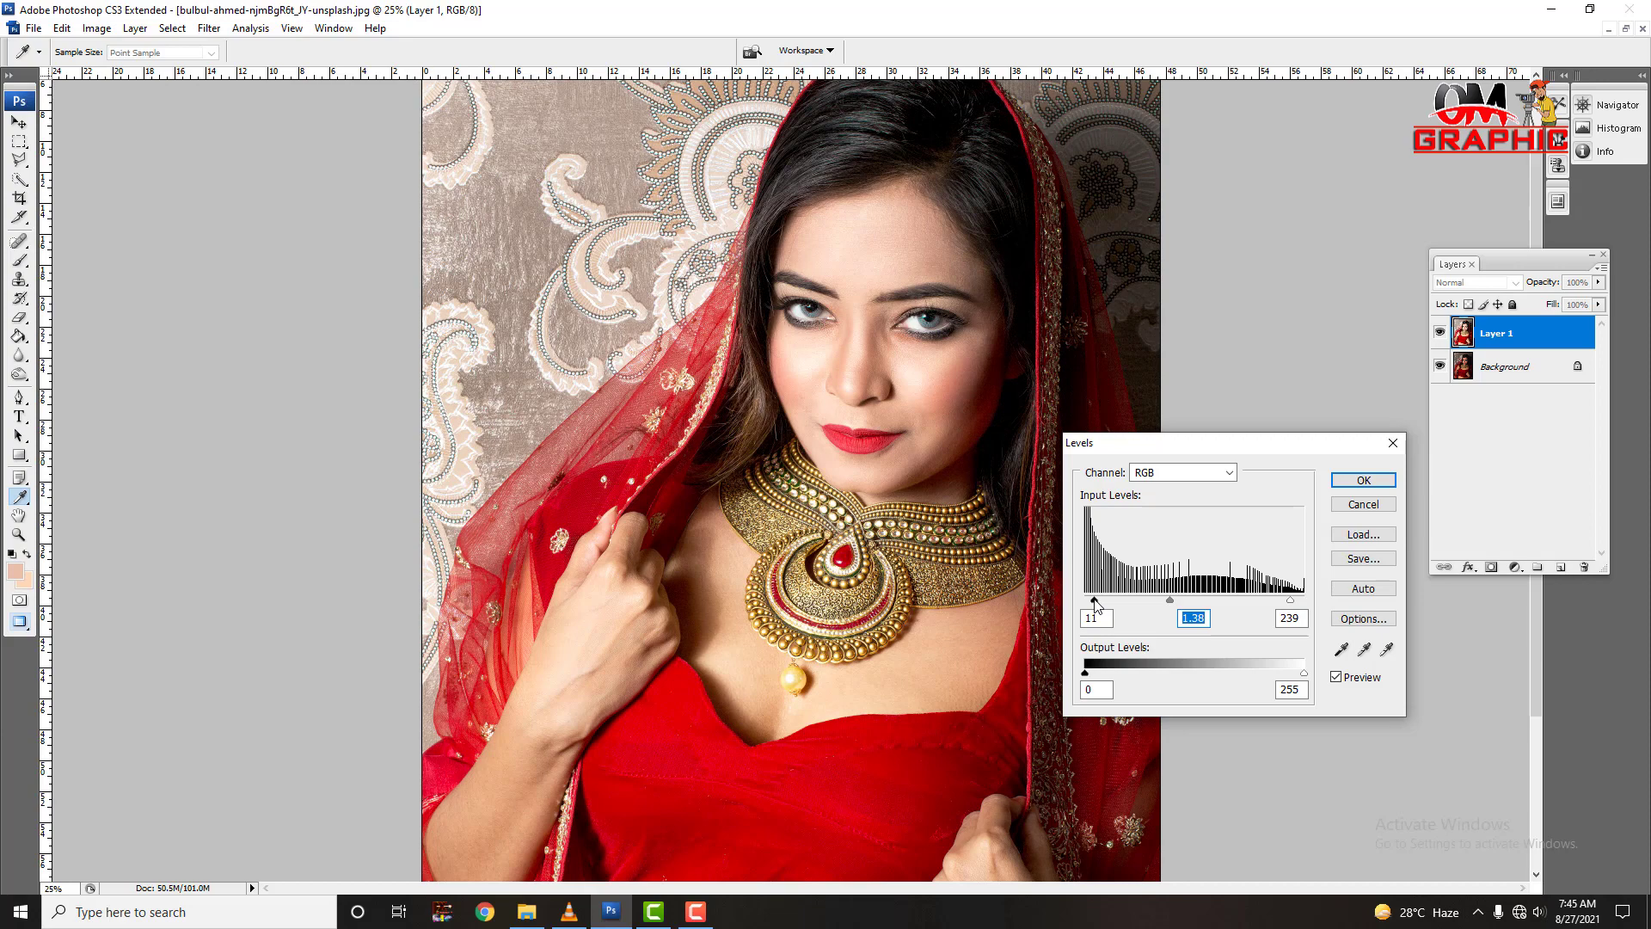
{"action": "left_click_drag", "start_coordinate": [1095, 605], "coordinate": [1198, 607]}
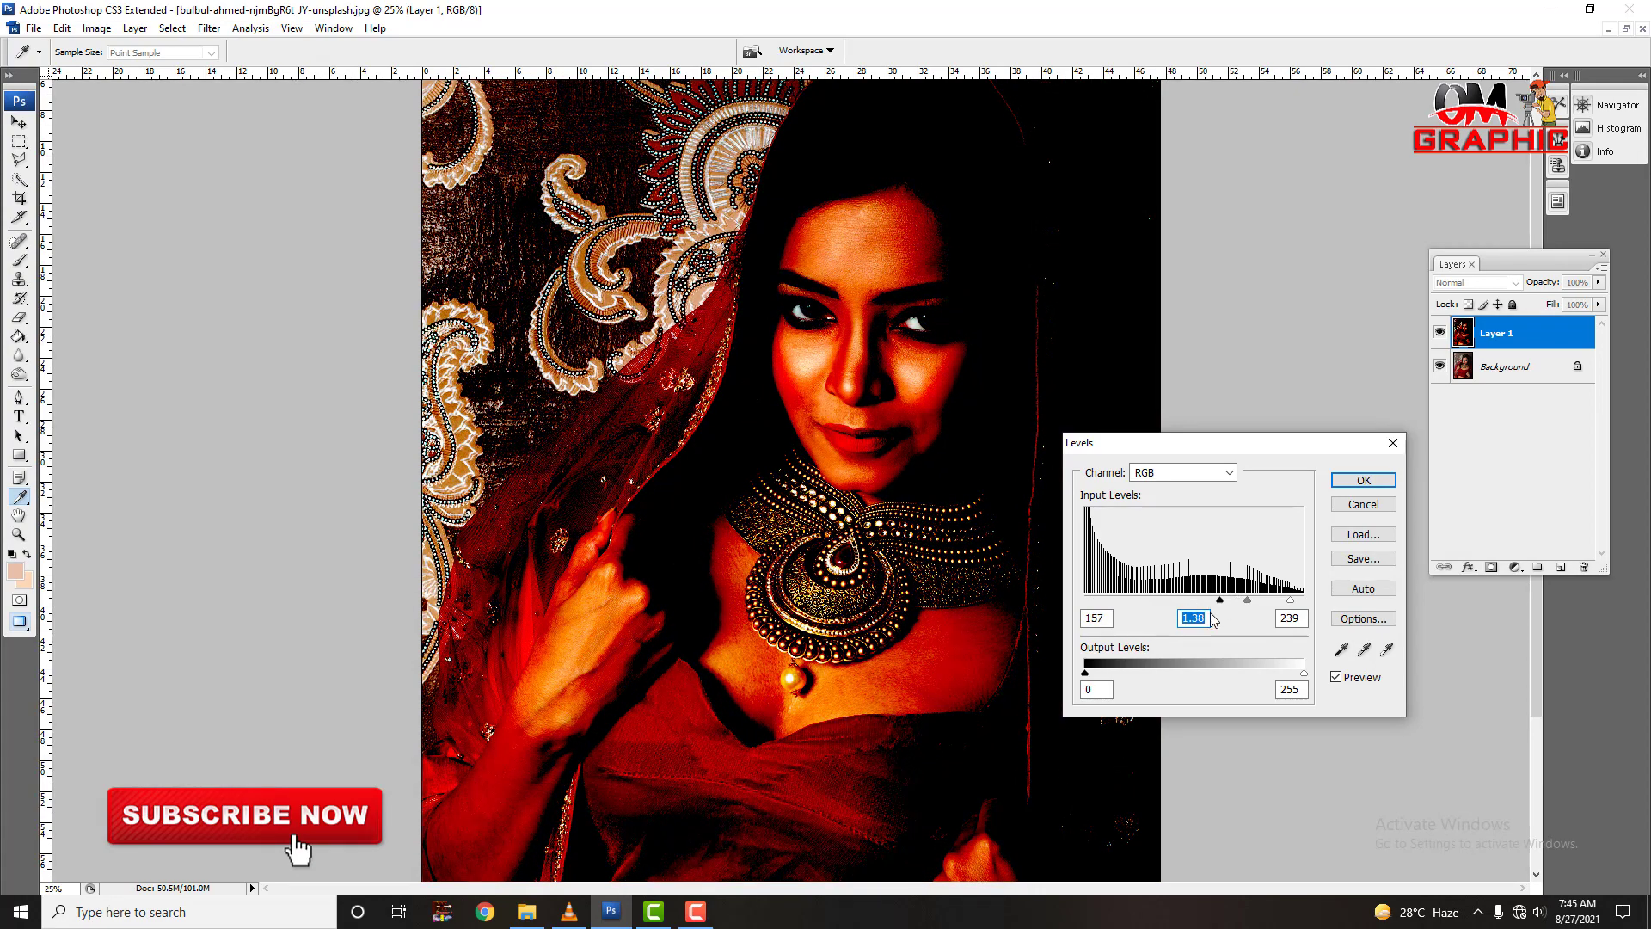
{"action": "left_click_drag", "start_coordinate": [1199, 607], "coordinate": [1086, 604]}
{"action": "left_click", "coordinate": [1093, 618]}
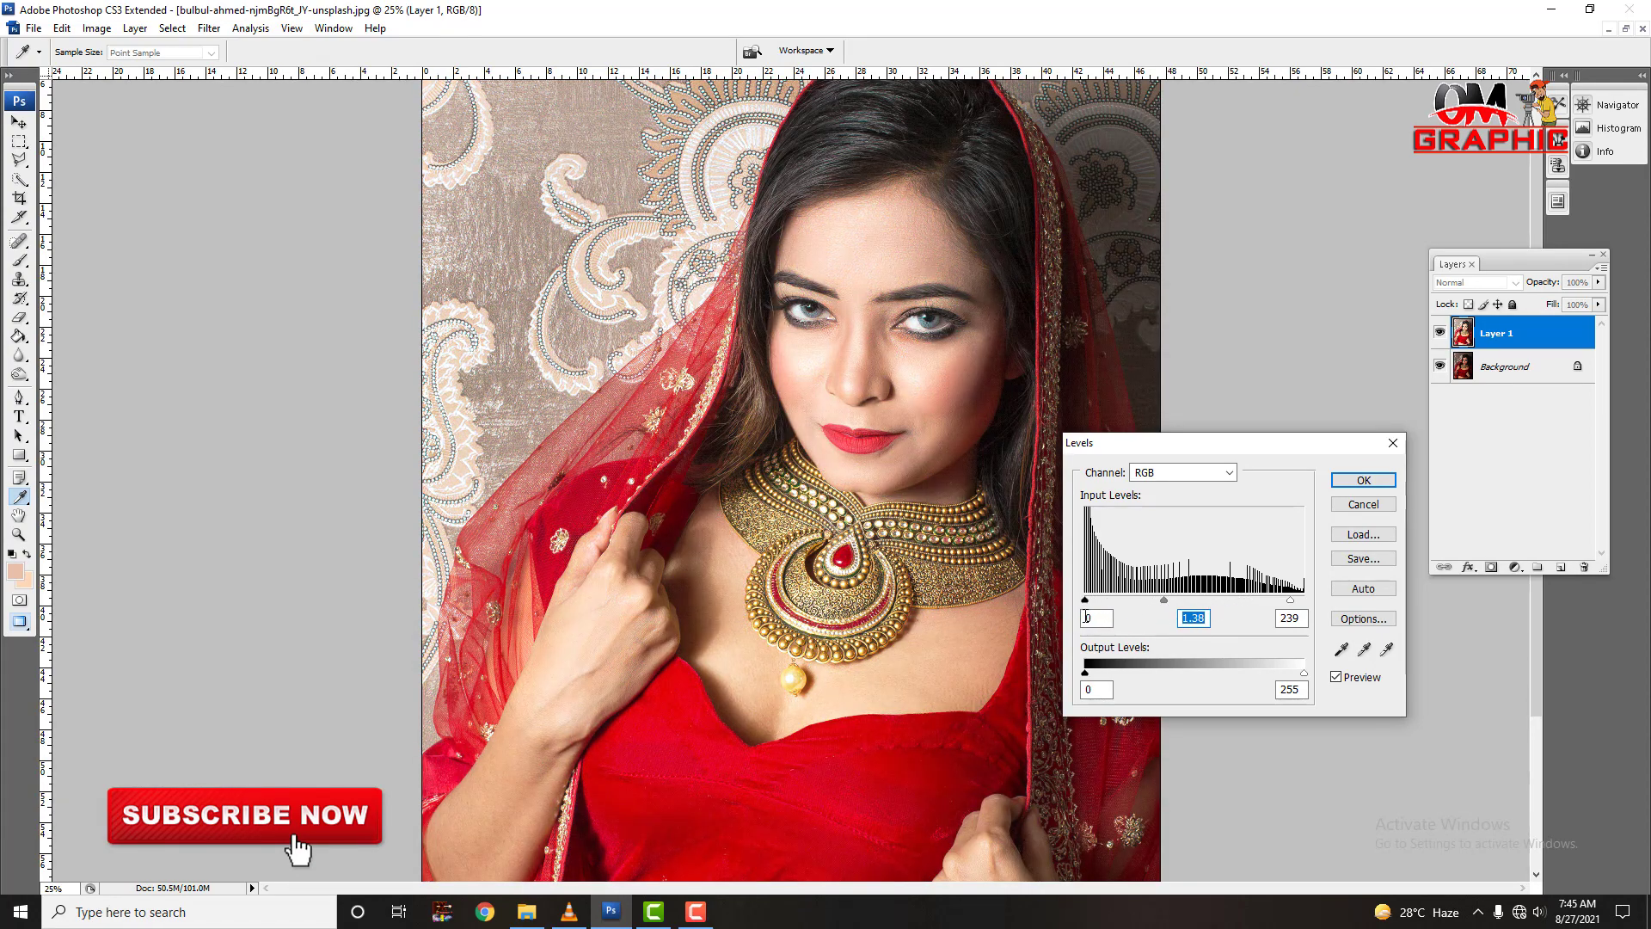
{"action": "type", "text": "19"}
{"action": "double_click", "coordinate": [1102, 616]}
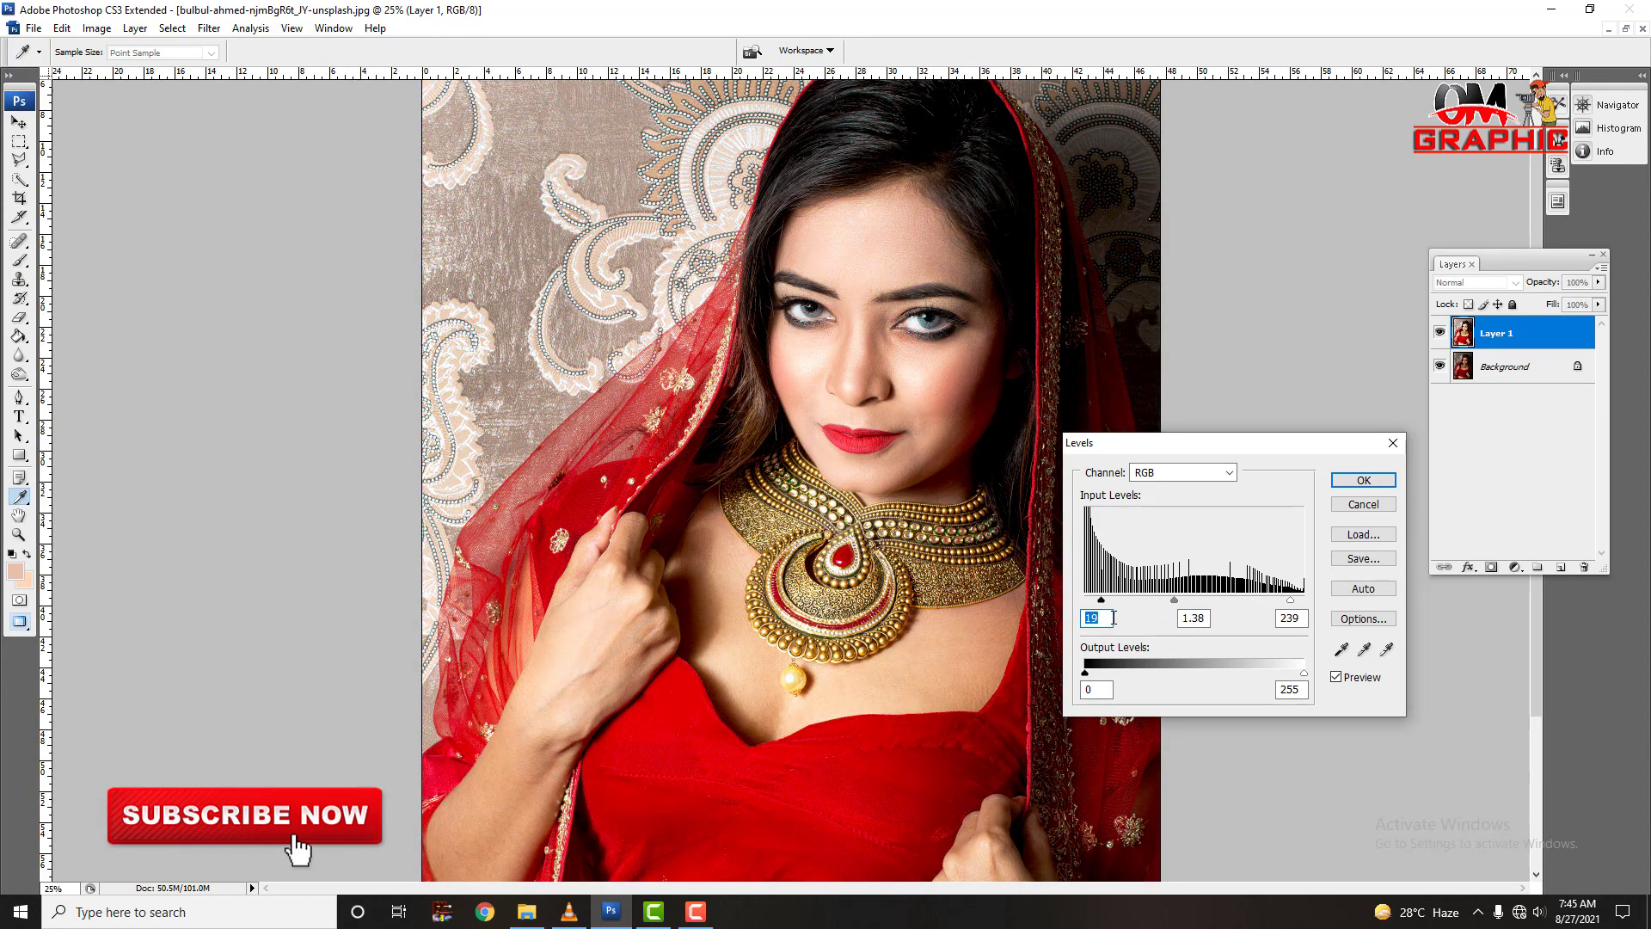
{"action": "left_click", "coordinate": [1377, 480]}
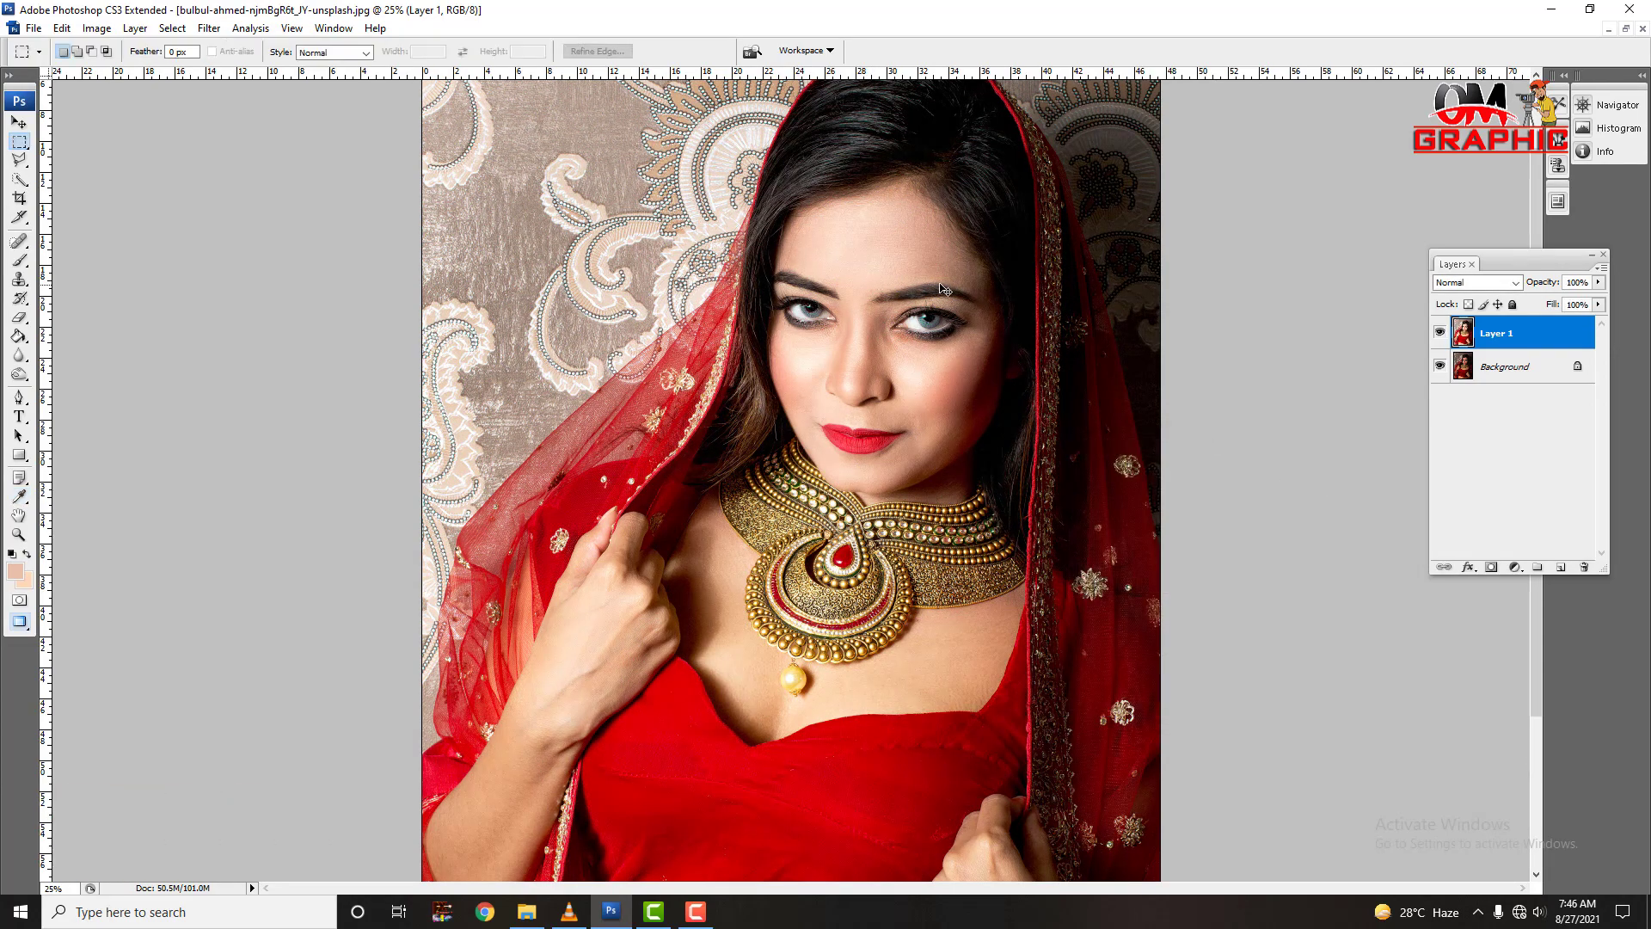
Compare the levels-adjusted Layer 1 with the original by toggling its visibility
{"action": "key", "text": "ctrl+plus"}
{"action": "key", "text": "ctrl+plus"}
{"action": "key", "text": "ctrl+minus"}
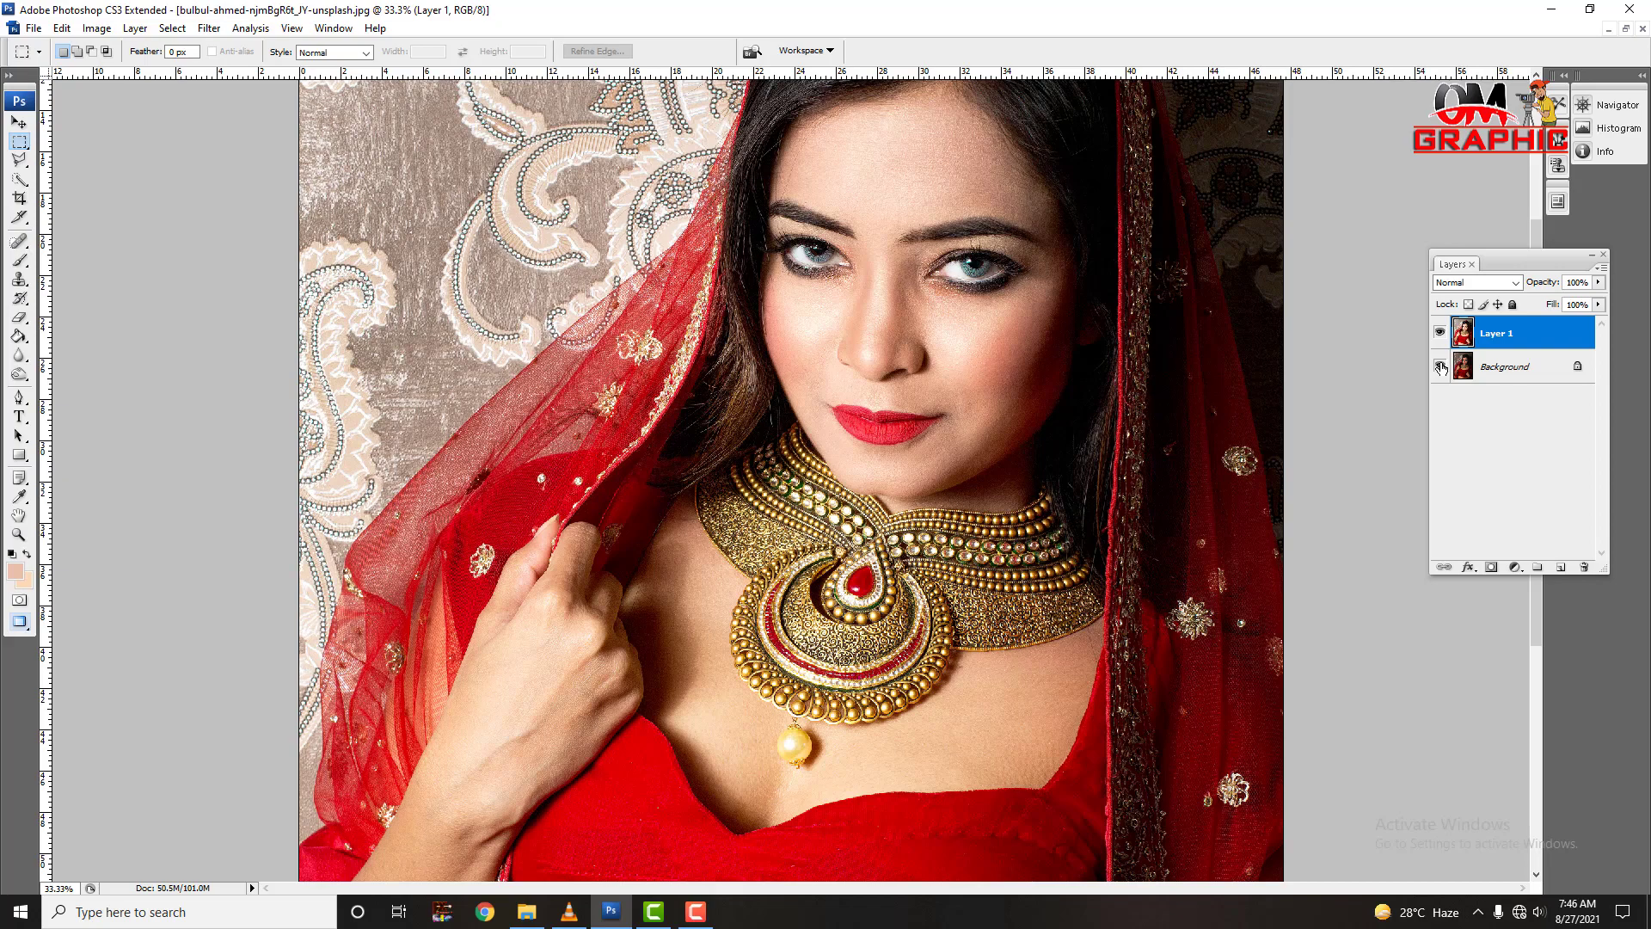
{"action": "left_click", "coordinate": [1440, 368], "text": "alt"}
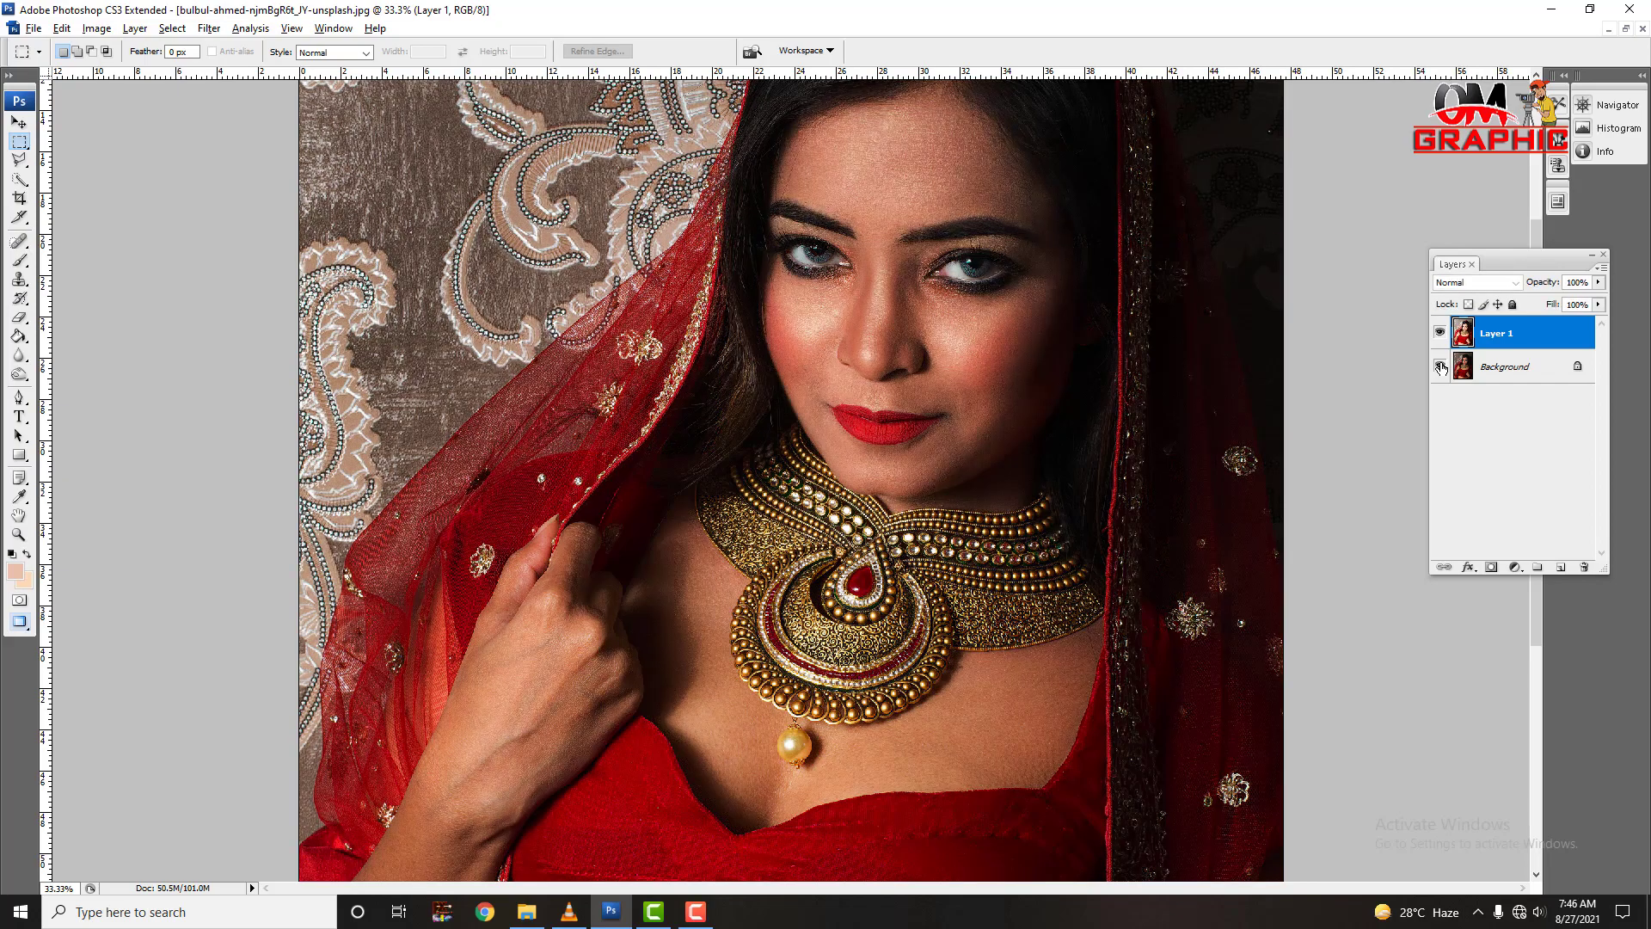
{"action": "left_click", "coordinate": [1440, 368], "text": "alt"}
Zoom in on the face and select the Brush Tool
{"action": "key", "text": "ctrl+plus"}
{"action": "key", "text": "ctrl+plus"}
{"action": "scroll", "coordinate": [1165, 313], "scroll_direction": "down", "scroll_amount": 2}
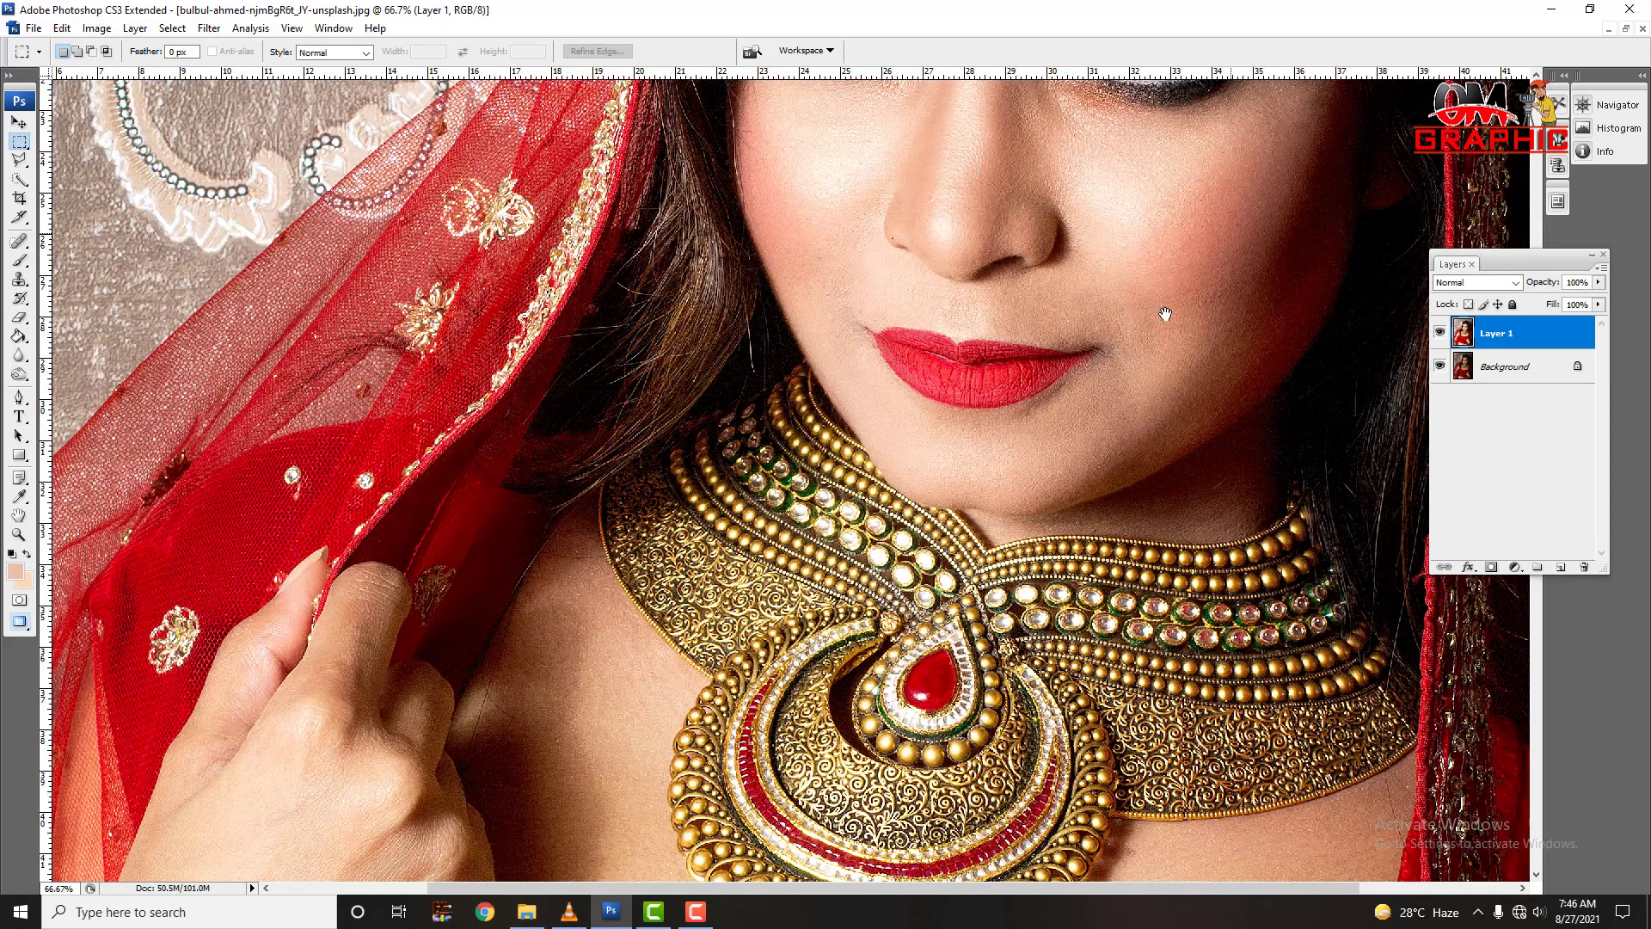
{"action": "scroll", "coordinate": [1084, 461], "scroll_direction": "up", "scroll_amount": 5}
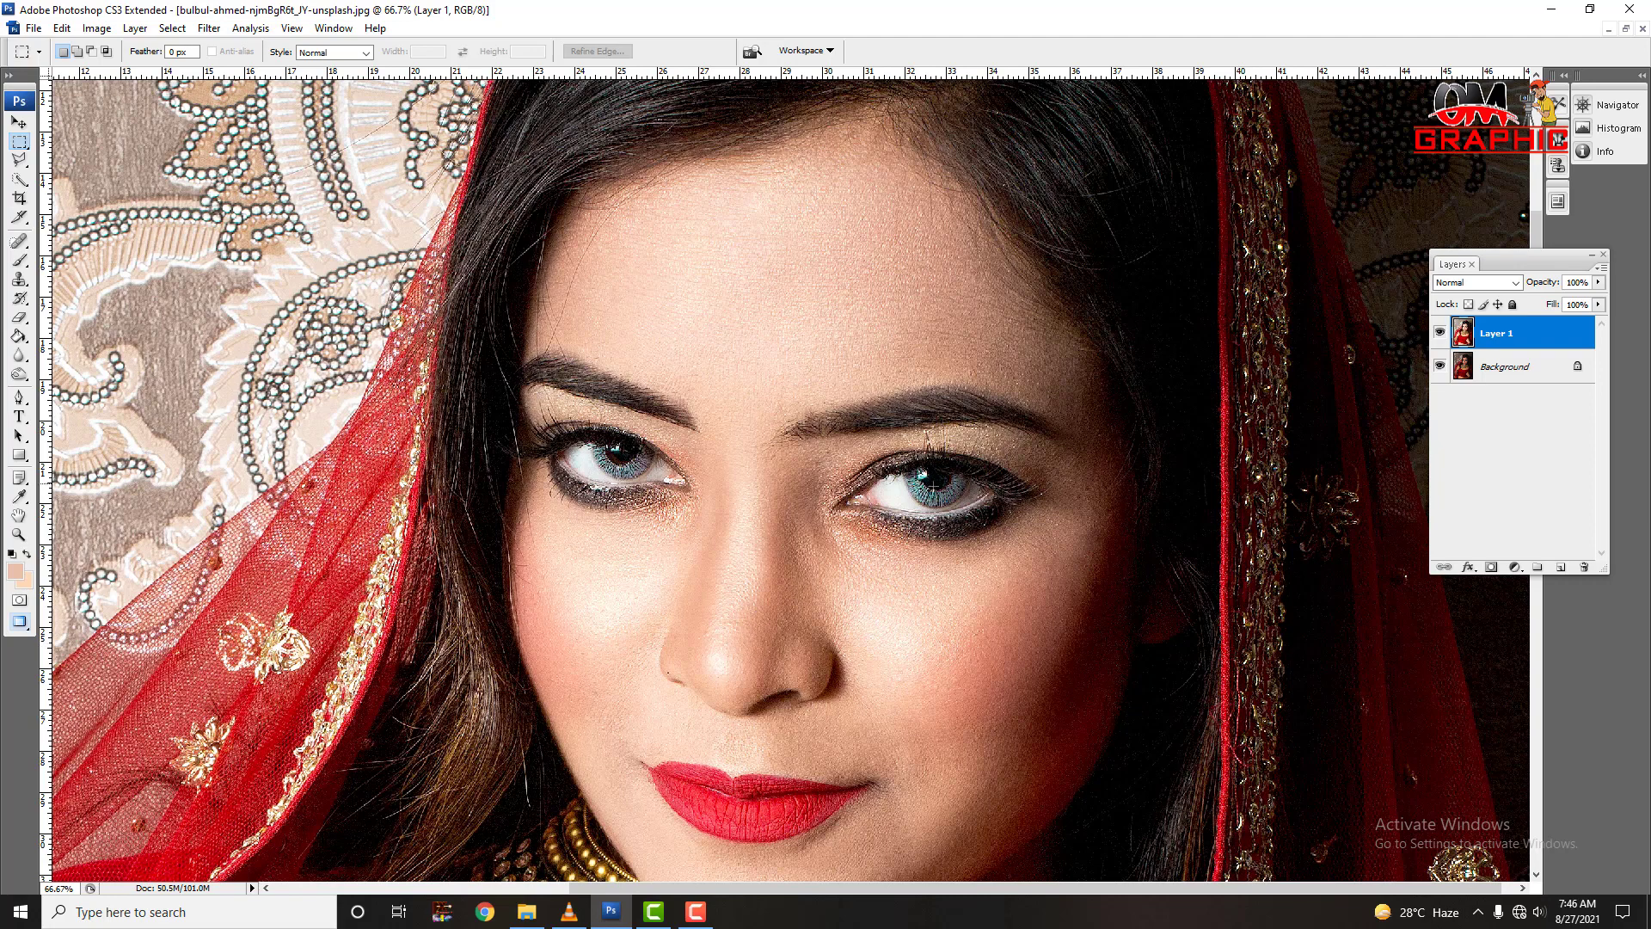
{"action": "left_click", "coordinate": [17, 258]}
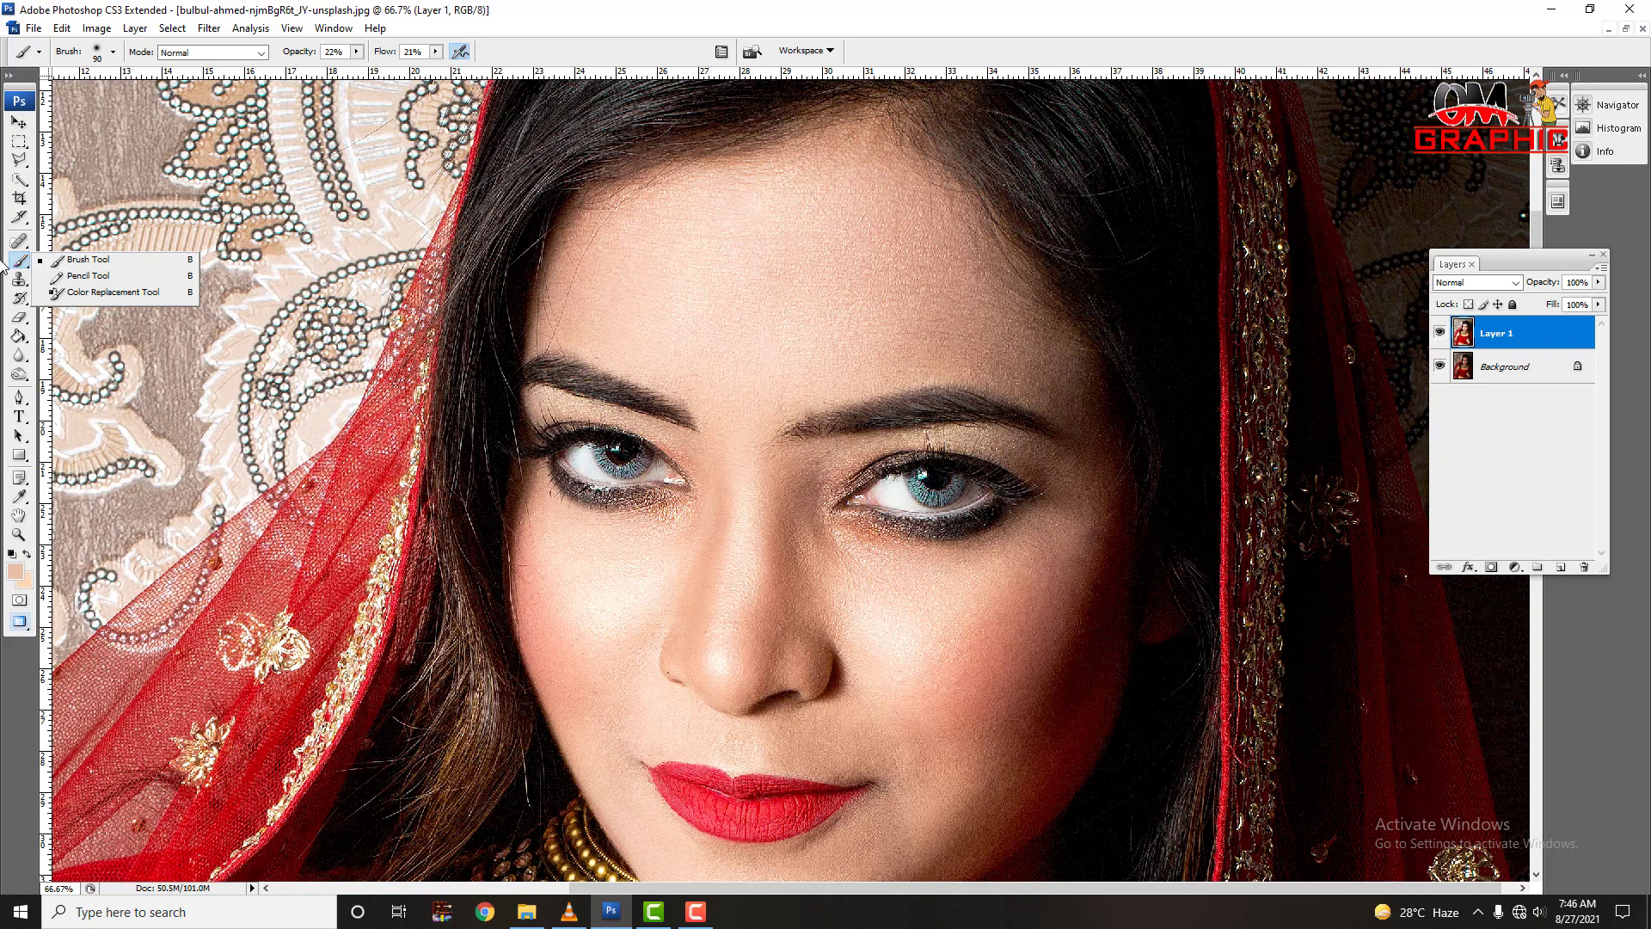
Set the standard brush to 127 px and bring up the foreground Color Picker
{"action": "left_click", "coordinate": [143, 262]}
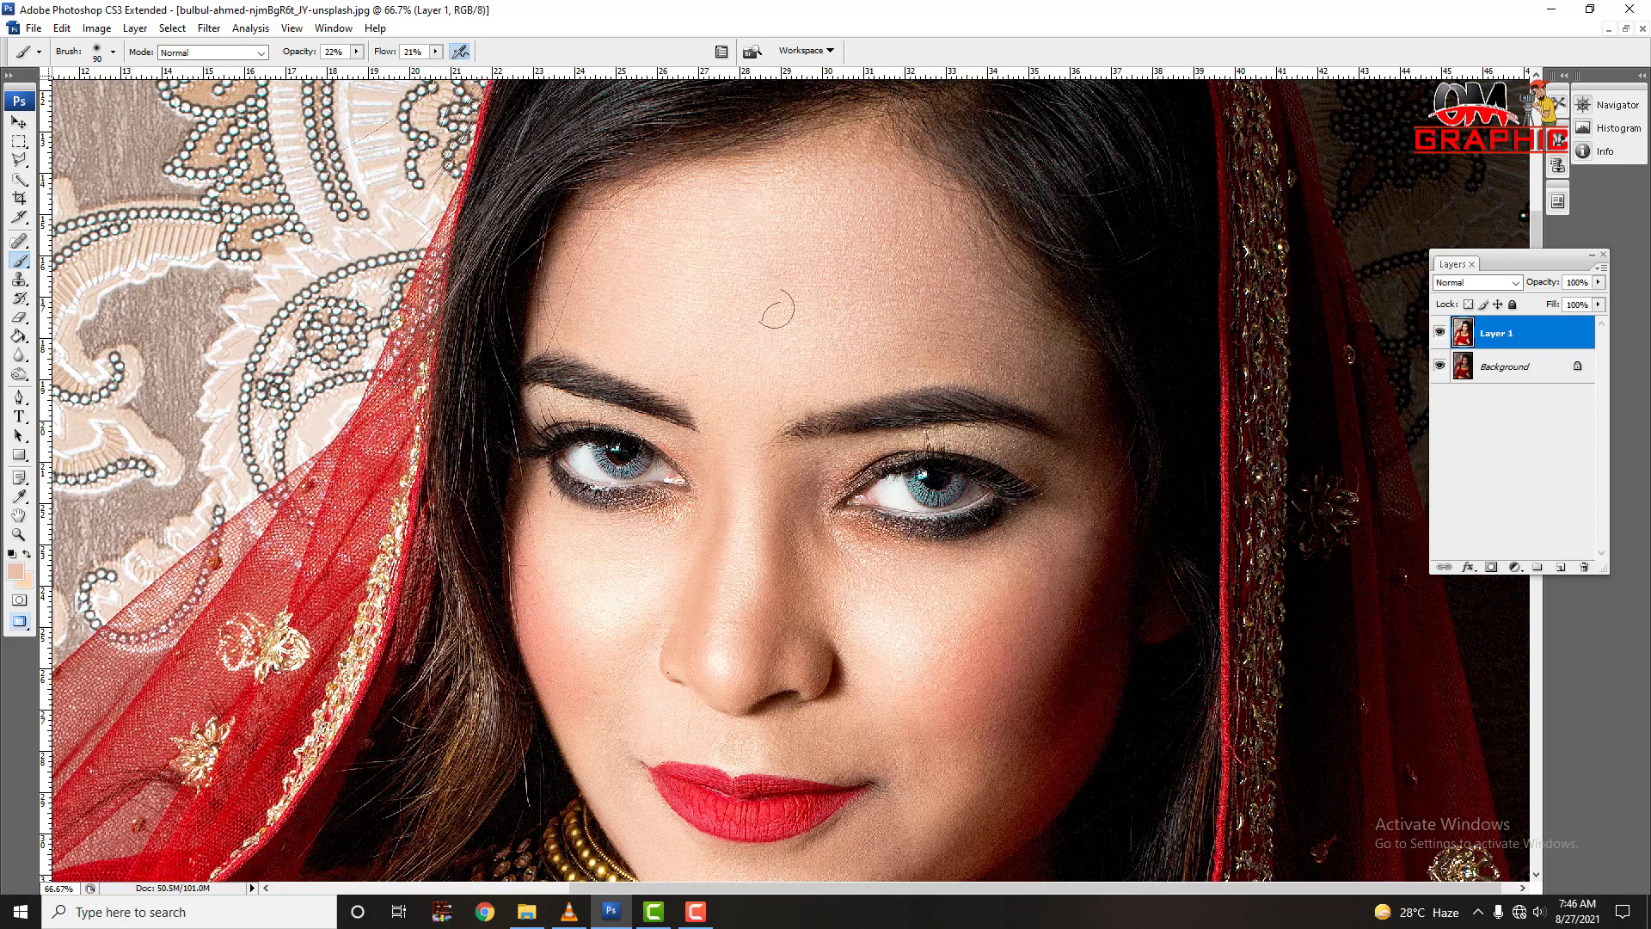
{"action": "right_click", "coordinate": [752, 297]}
{"action": "right_click", "coordinate": [804, 276]}
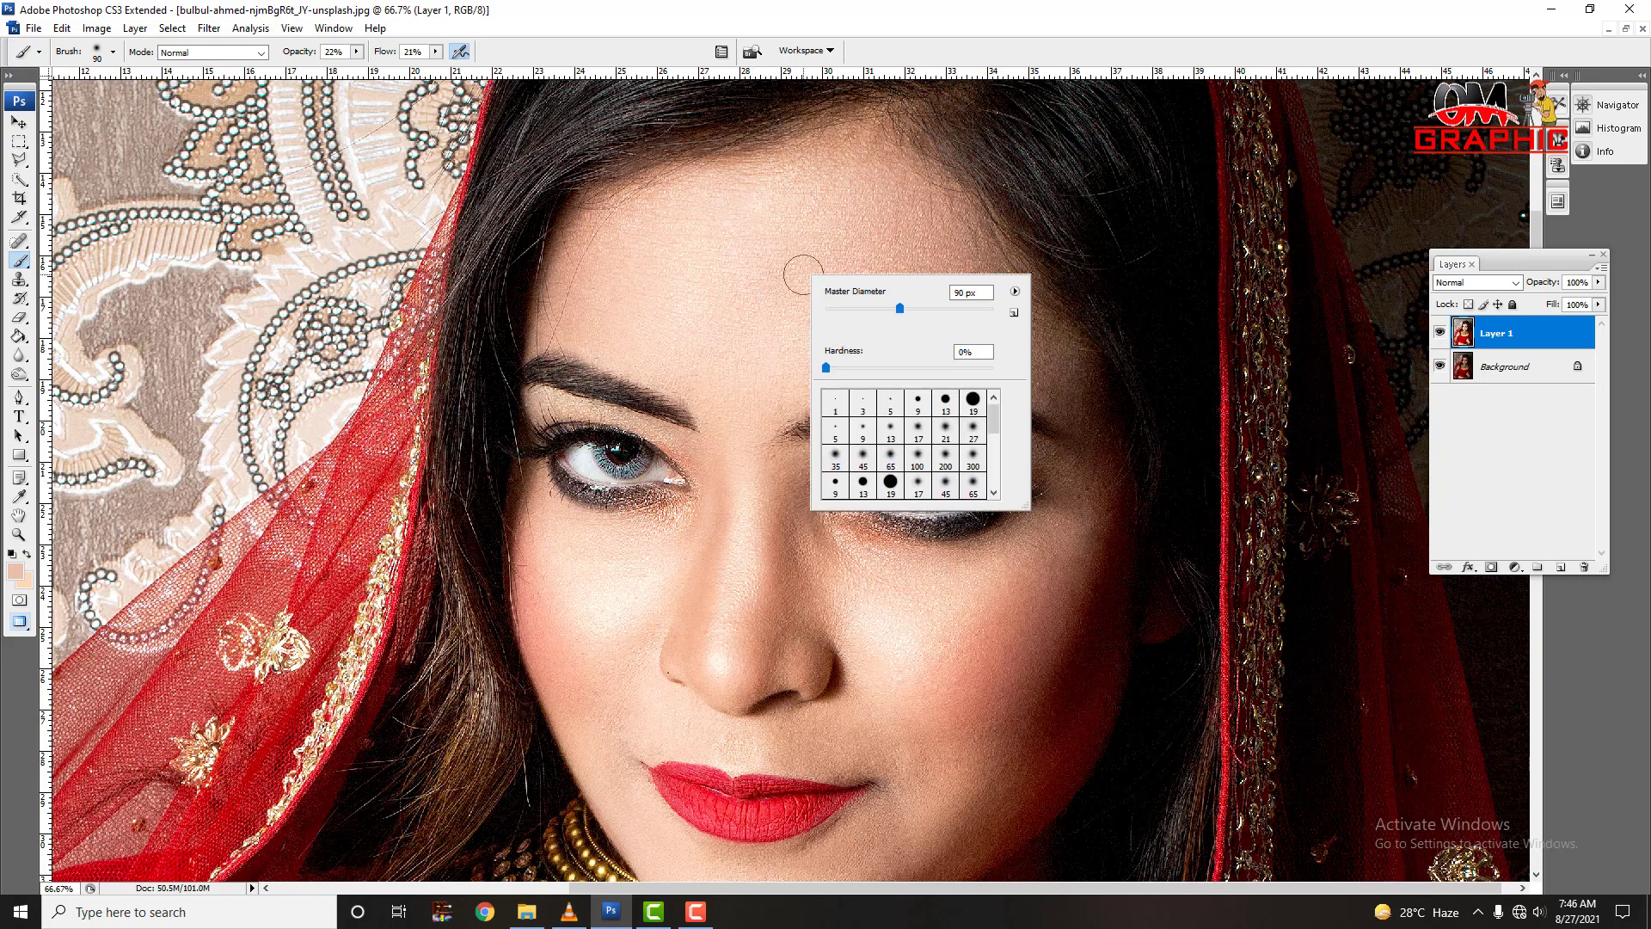
{"action": "left_click_drag", "start_coordinate": [900, 308], "coordinate": [890, 327]}
{"action": "mouse_move", "coordinate": [947, 329]}
{"action": "left_mouse_down"}
{"action": "mouse_move", "coordinate": [920, 318]}
{"action": "mouse_move", "coordinate": [939, 318]}
{"action": "left_mouse_up"}
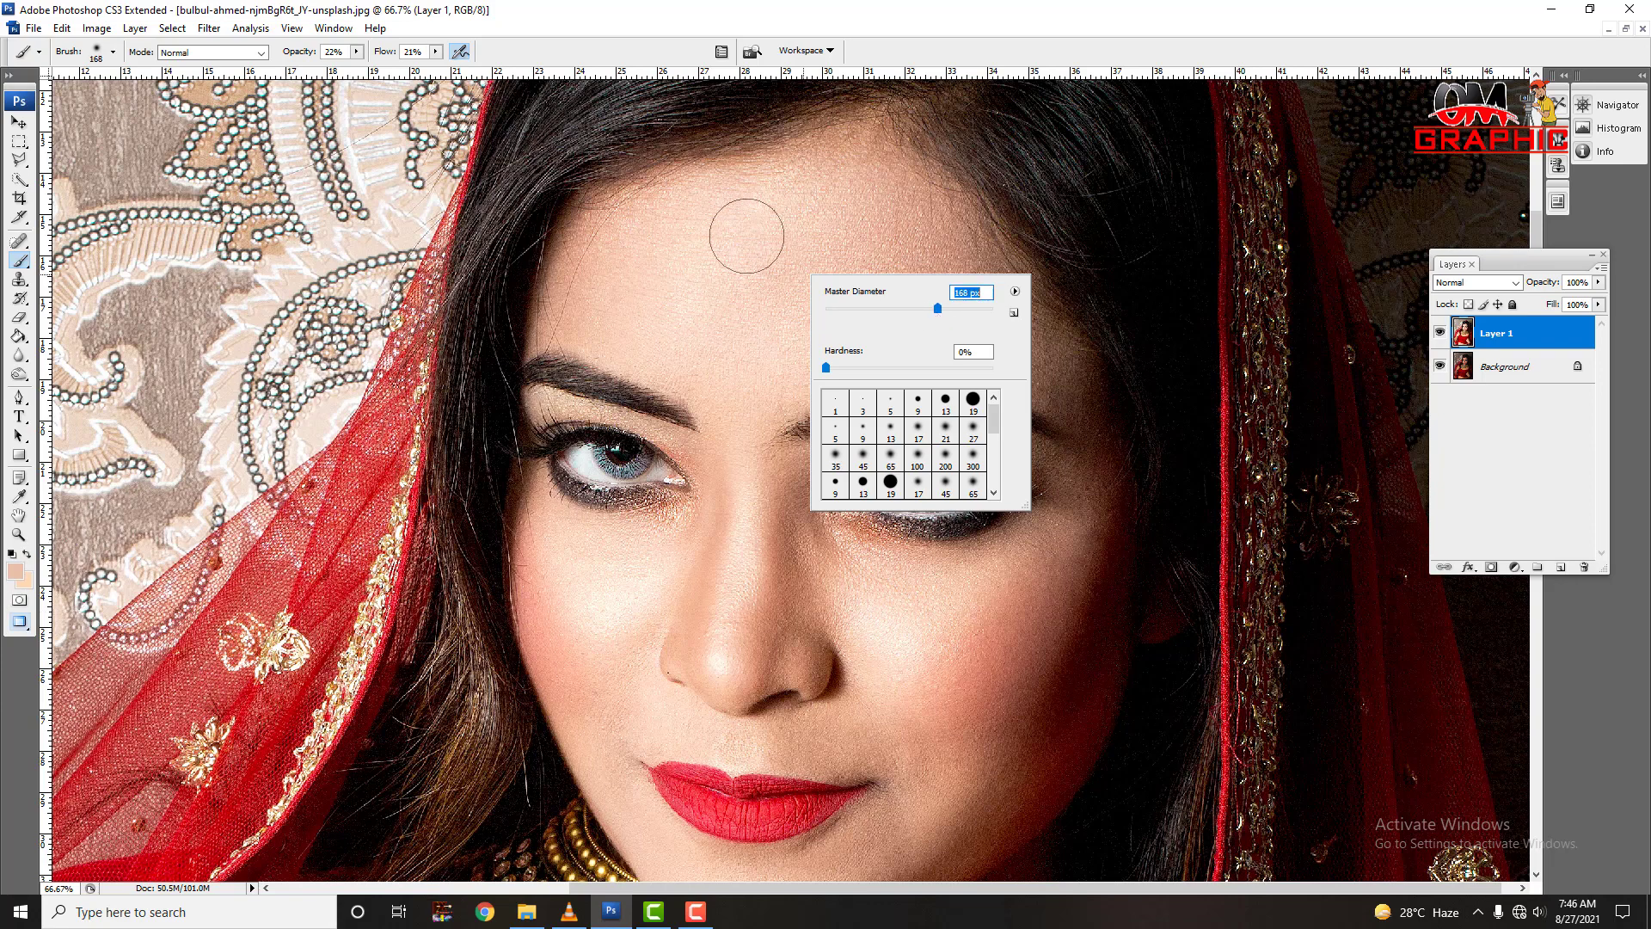
{"action": "left_click", "coordinate": [746, 235]}
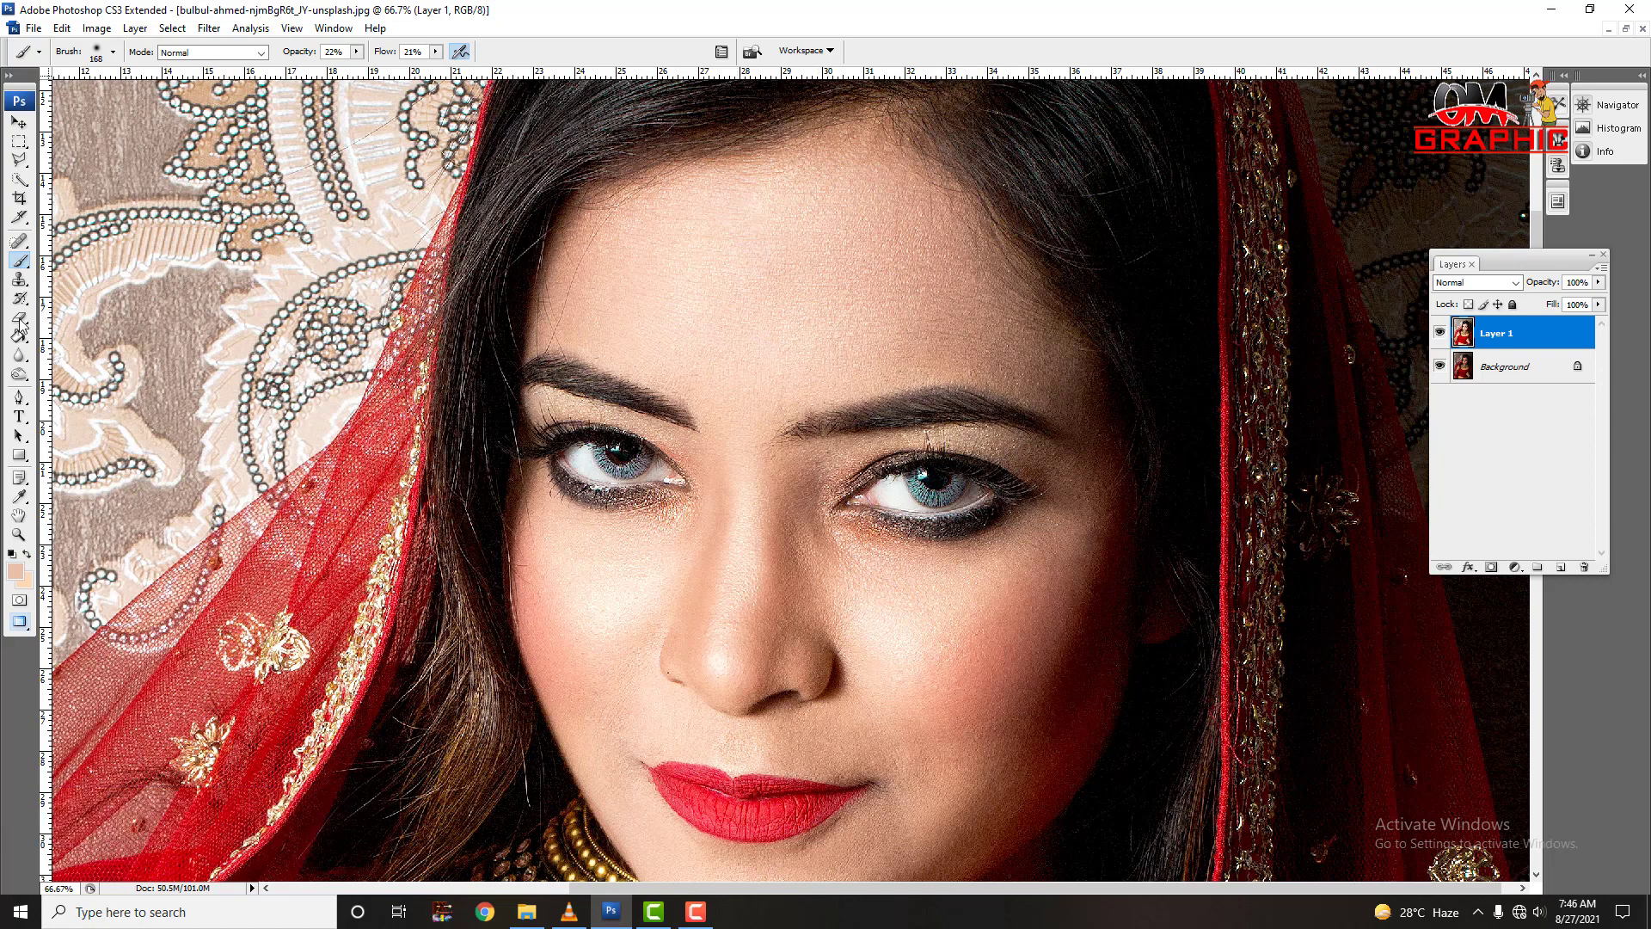
{"action": "left_click", "coordinate": [16, 571]}
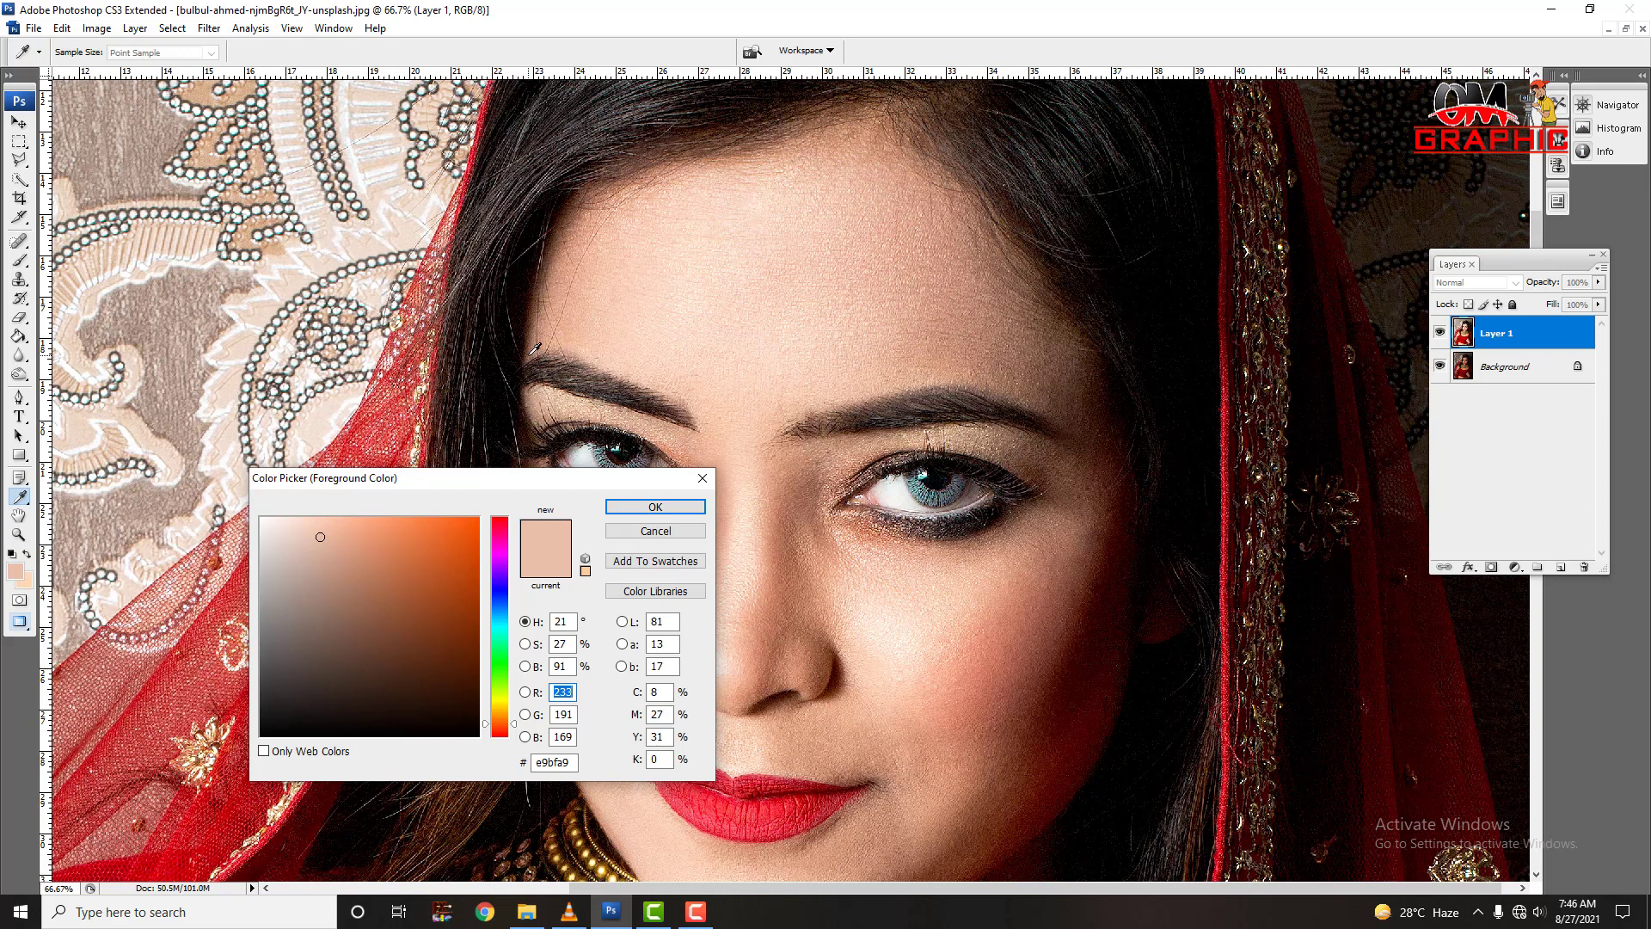
Sample a pale forehead skin tone (fdcdb1) as the foreground colour
{"action": "mouse_move", "coordinate": [647, 325]}
{"action": "left_mouse_down"}
{"action": "mouse_move", "coordinate": [749, 343]}
{"action": "mouse_move", "coordinate": [764, 376]}
{"action": "left_mouse_up"}
{"action": "left_click", "coordinate": [754, 351]}
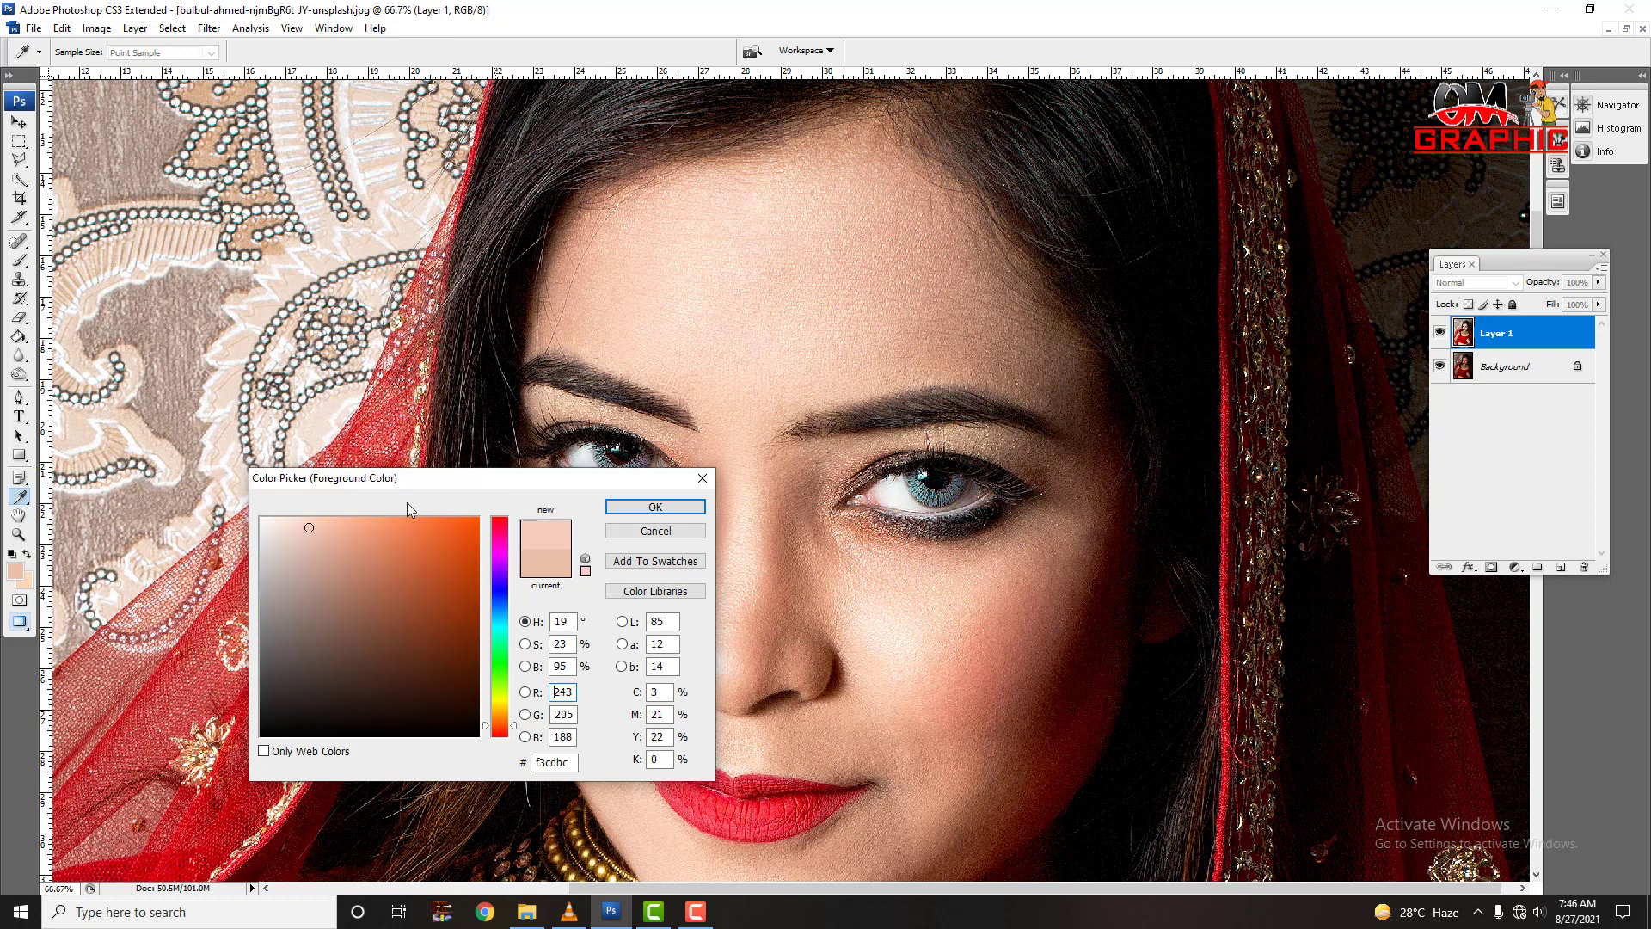
{"action": "left_click", "coordinate": [1069, 679]}
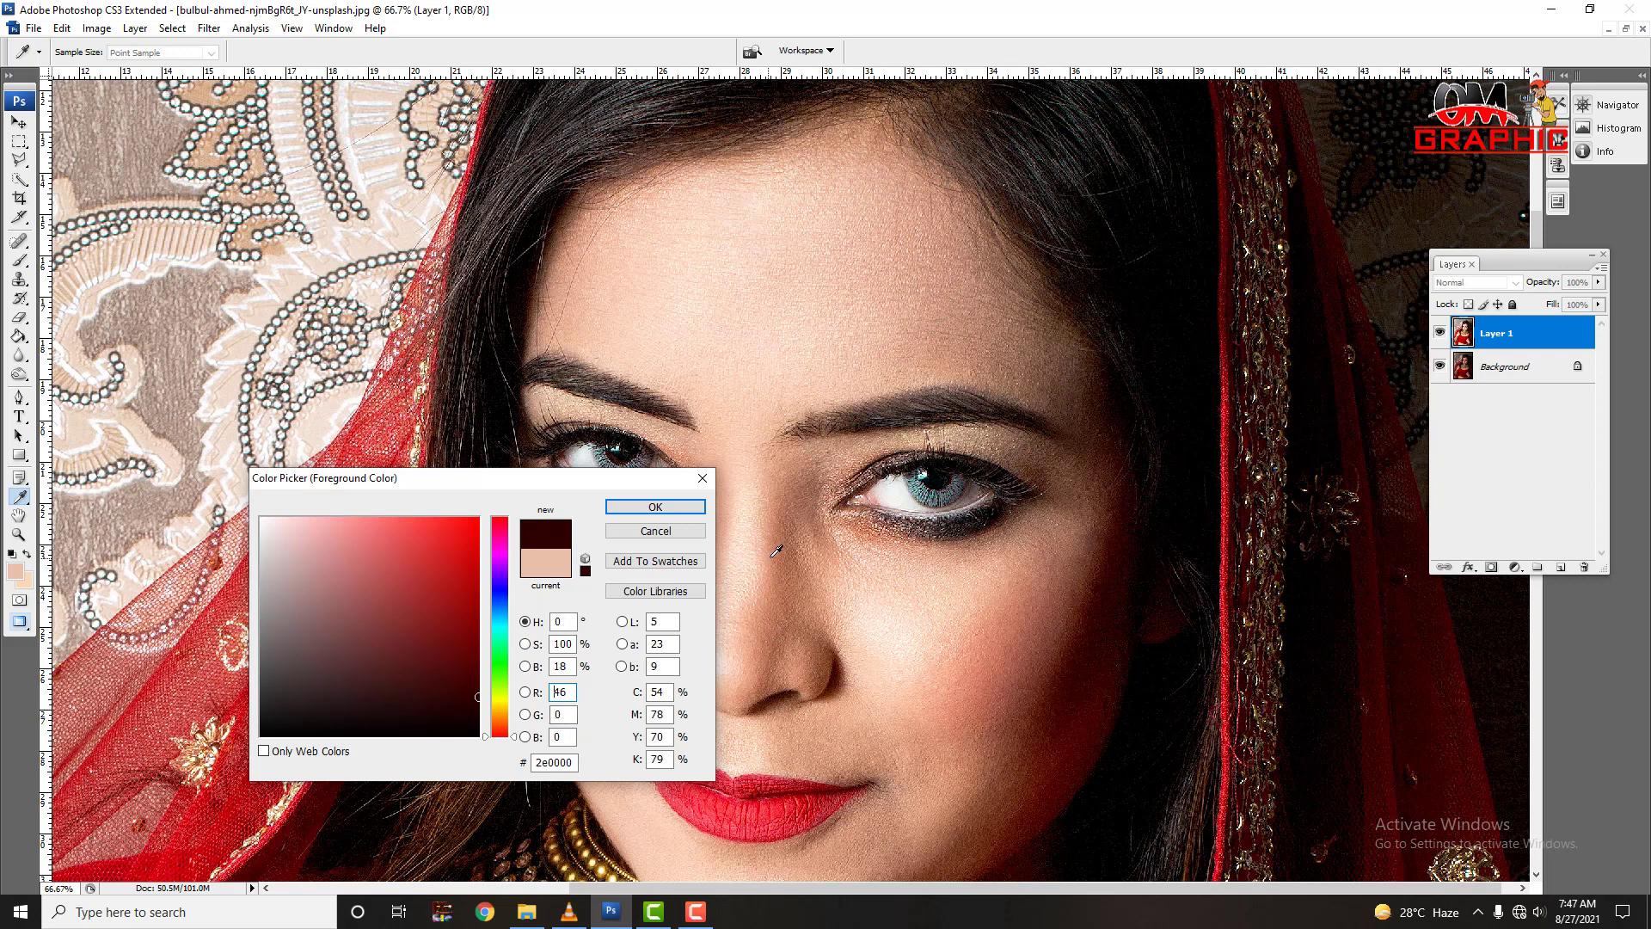
{"action": "left_click_drag", "start_coordinate": [776, 550], "coordinate": [881, 598]}
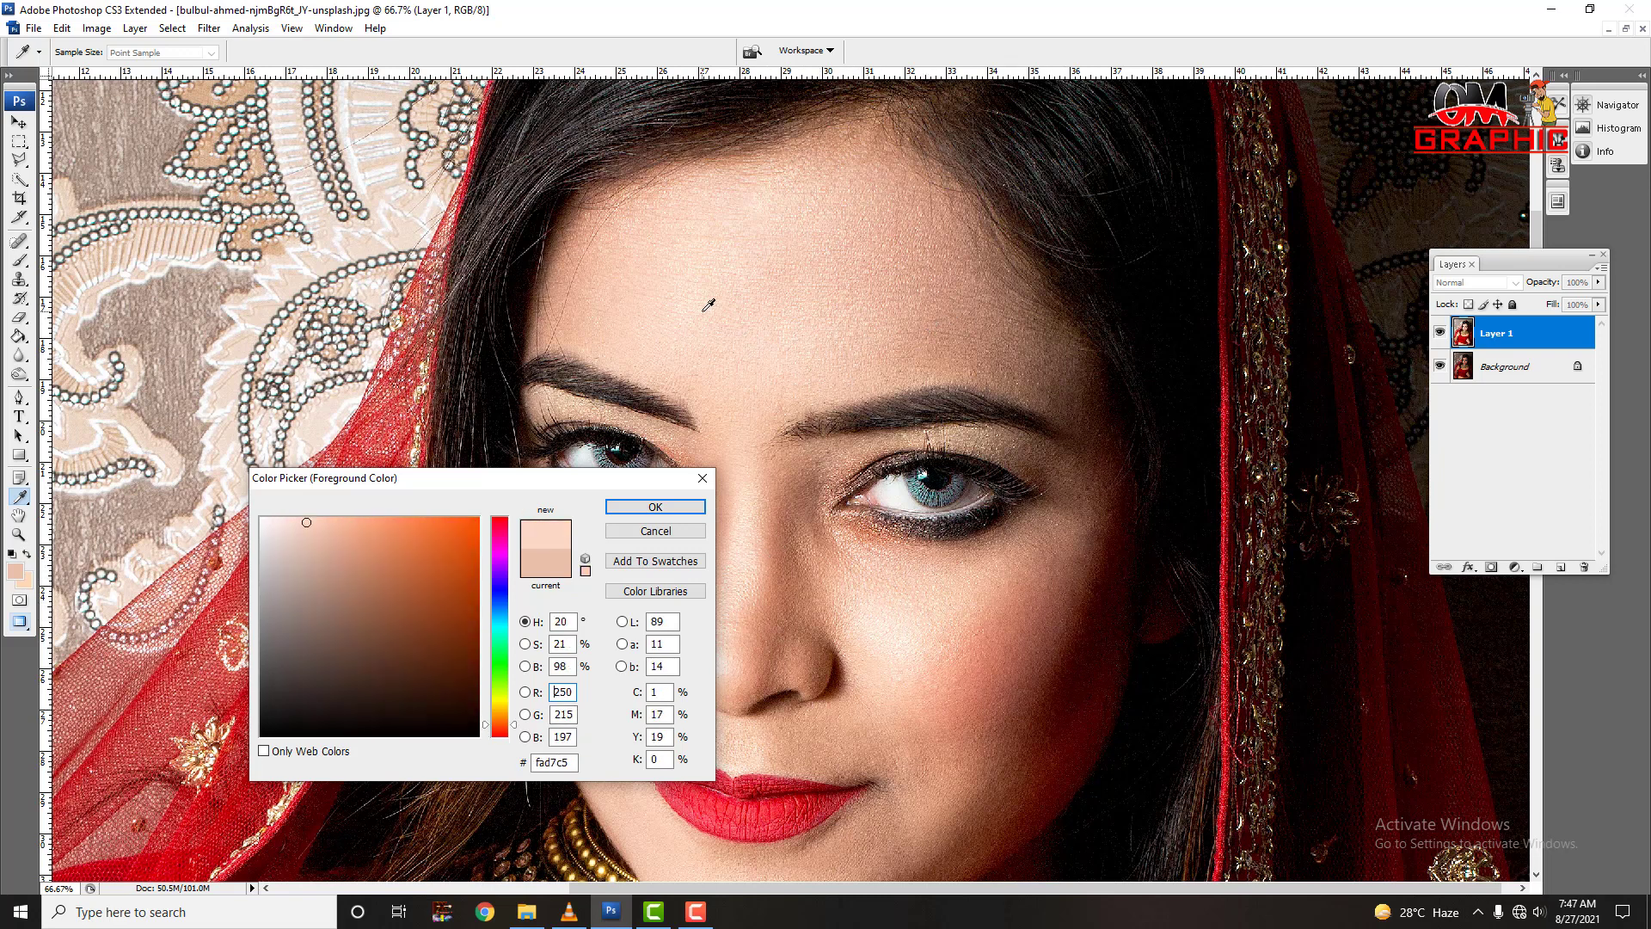
{"action": "mouse_move", "coordinate": [747, 329]}
{"action": "left_mouse_down"}
{"action": "mouse_move", "coordinate": [796, 347]}
{"action": "mouse_move", "coordinate": [770, 347]}
{"action": "mouse_move", "coordinate": [775, 425]}
{"action": "mouse_move", "coordinate": [797, 454]}
{"action": "left_mouse_up"}
{"action": "left_click_drag", "start_coordinate": [852, 368], "coordinate": [854, 386]}
{"action": "left_click", "coordinate": [646, 513]}
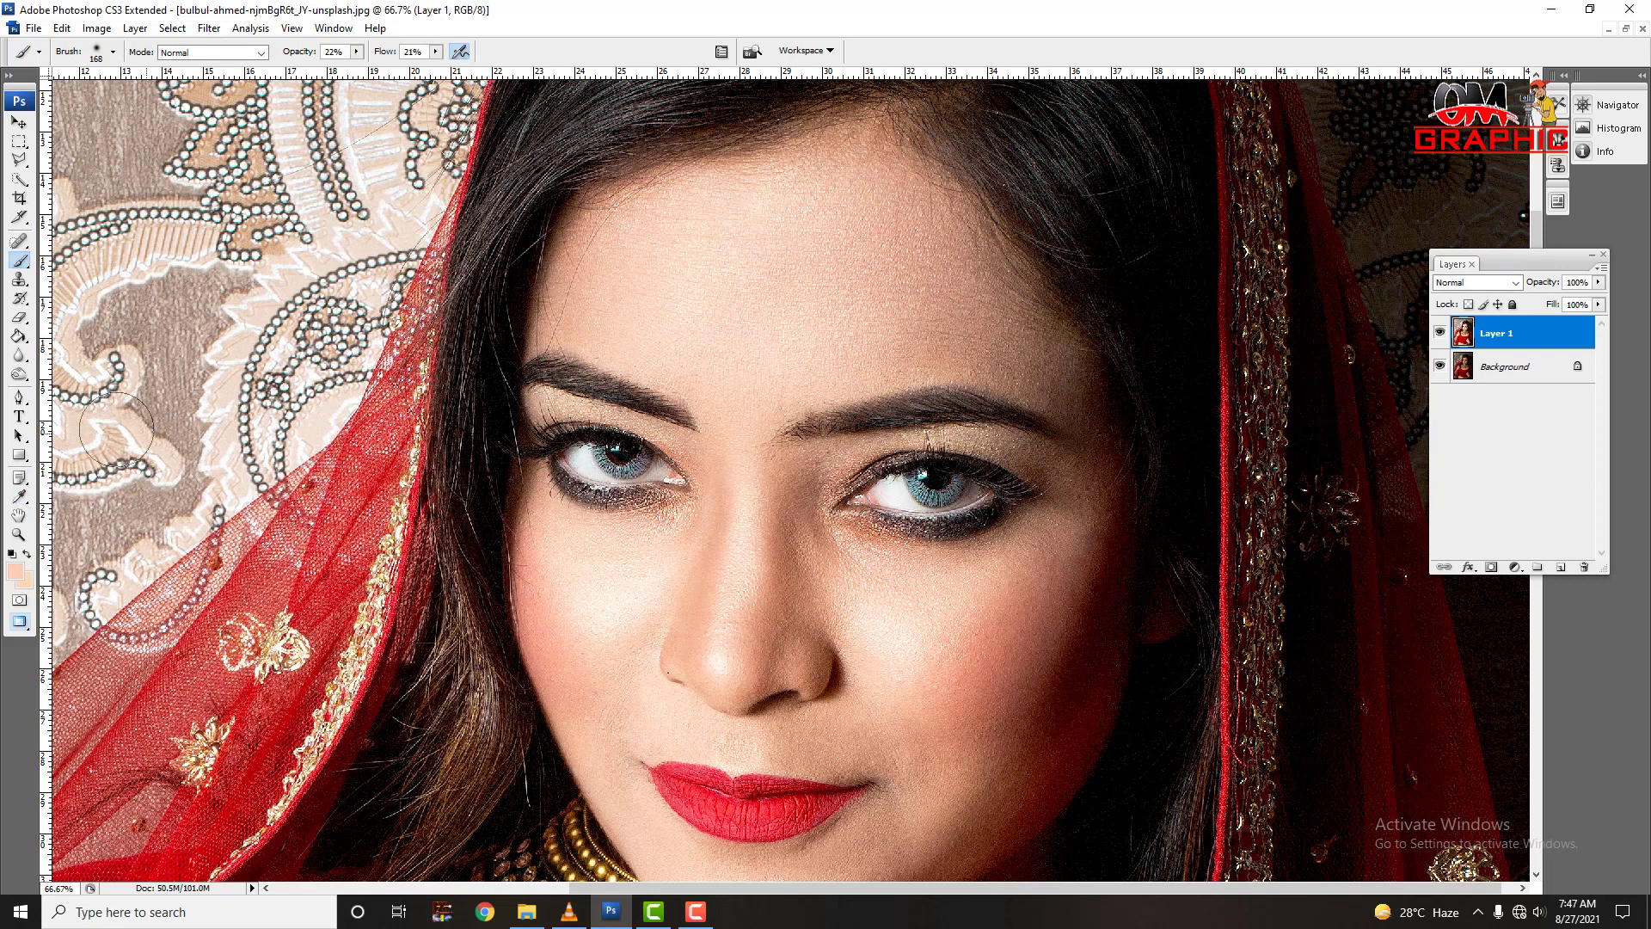
Keep the brush blend mode at Normal
{"action": "left_click", "coordinate": [221, 53]}
{"action": "left_click", "coordinate": [206, 66]}
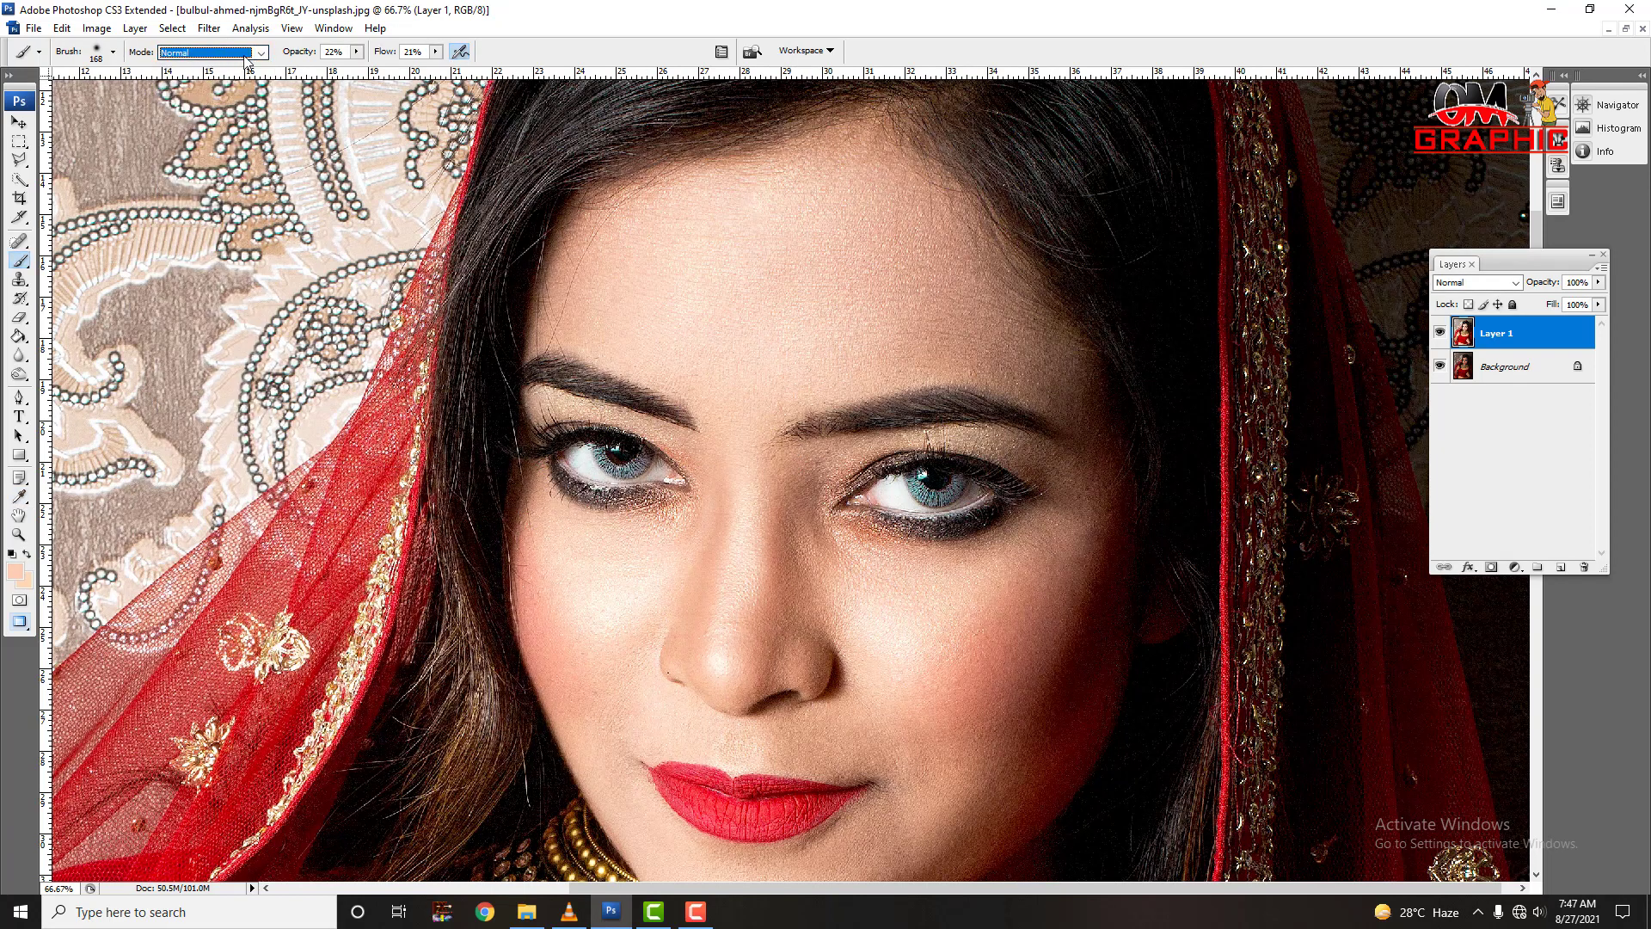
{"action": "left_click", "coordinate": [245, 54]}
Confirm Normal brush mode and check the brush opacity slider
{"action": "left_click", "coordinate": [191, 70]}
{"action": "left_click", "coordinate": [356, 53]}
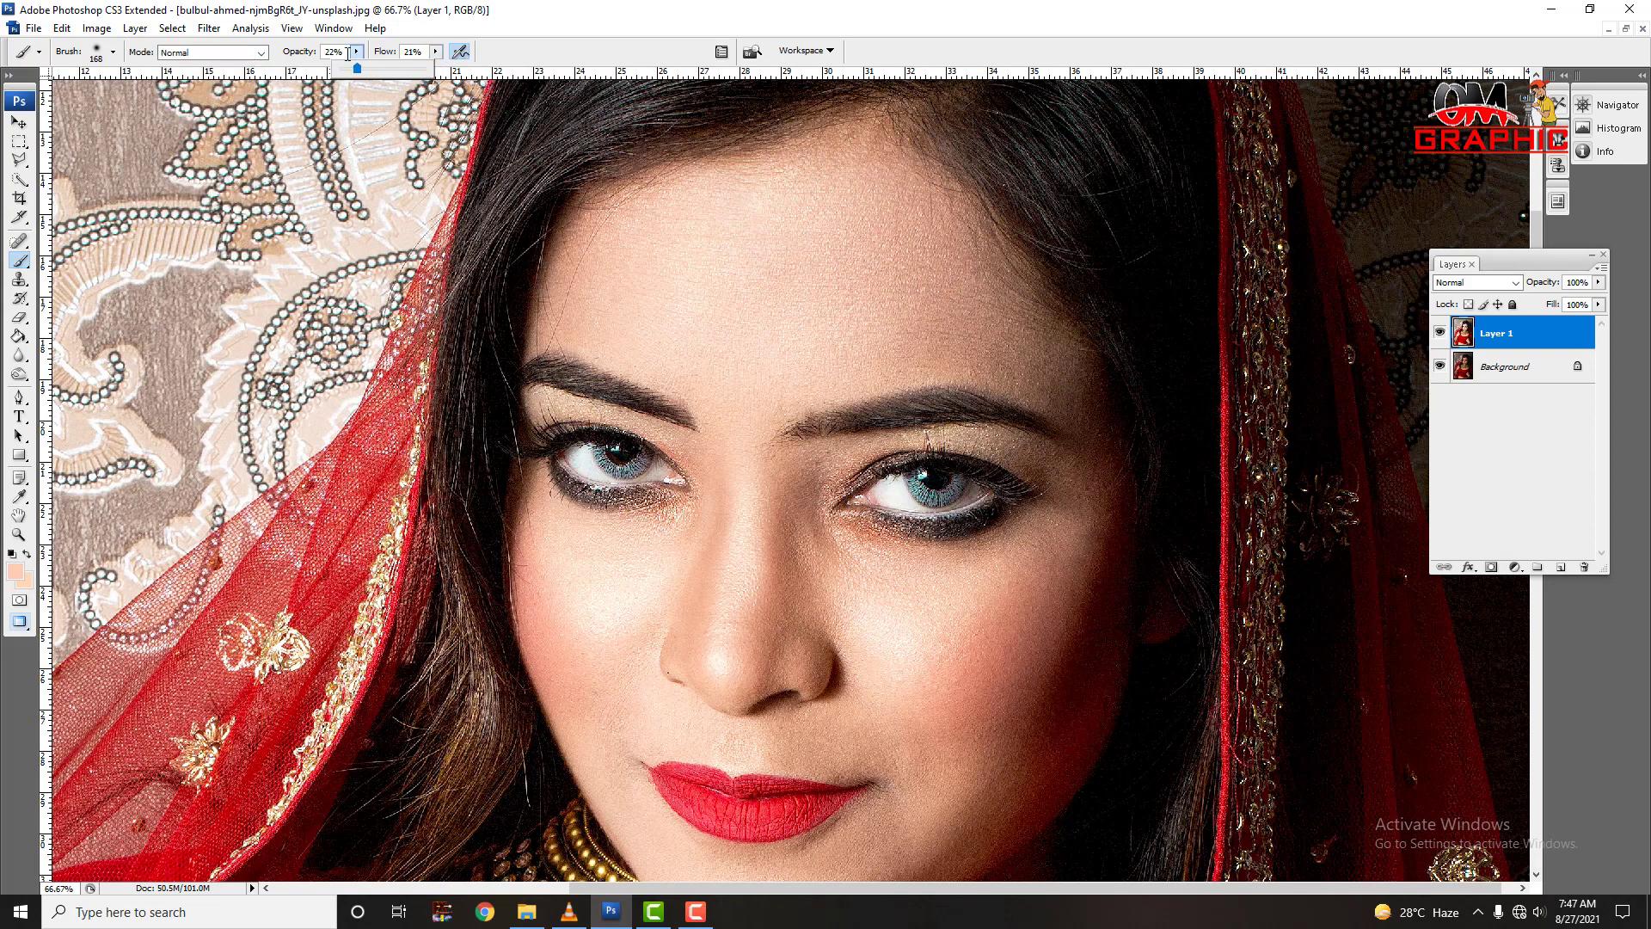
{"action": "left_click", "coordinate": [350, 73]}
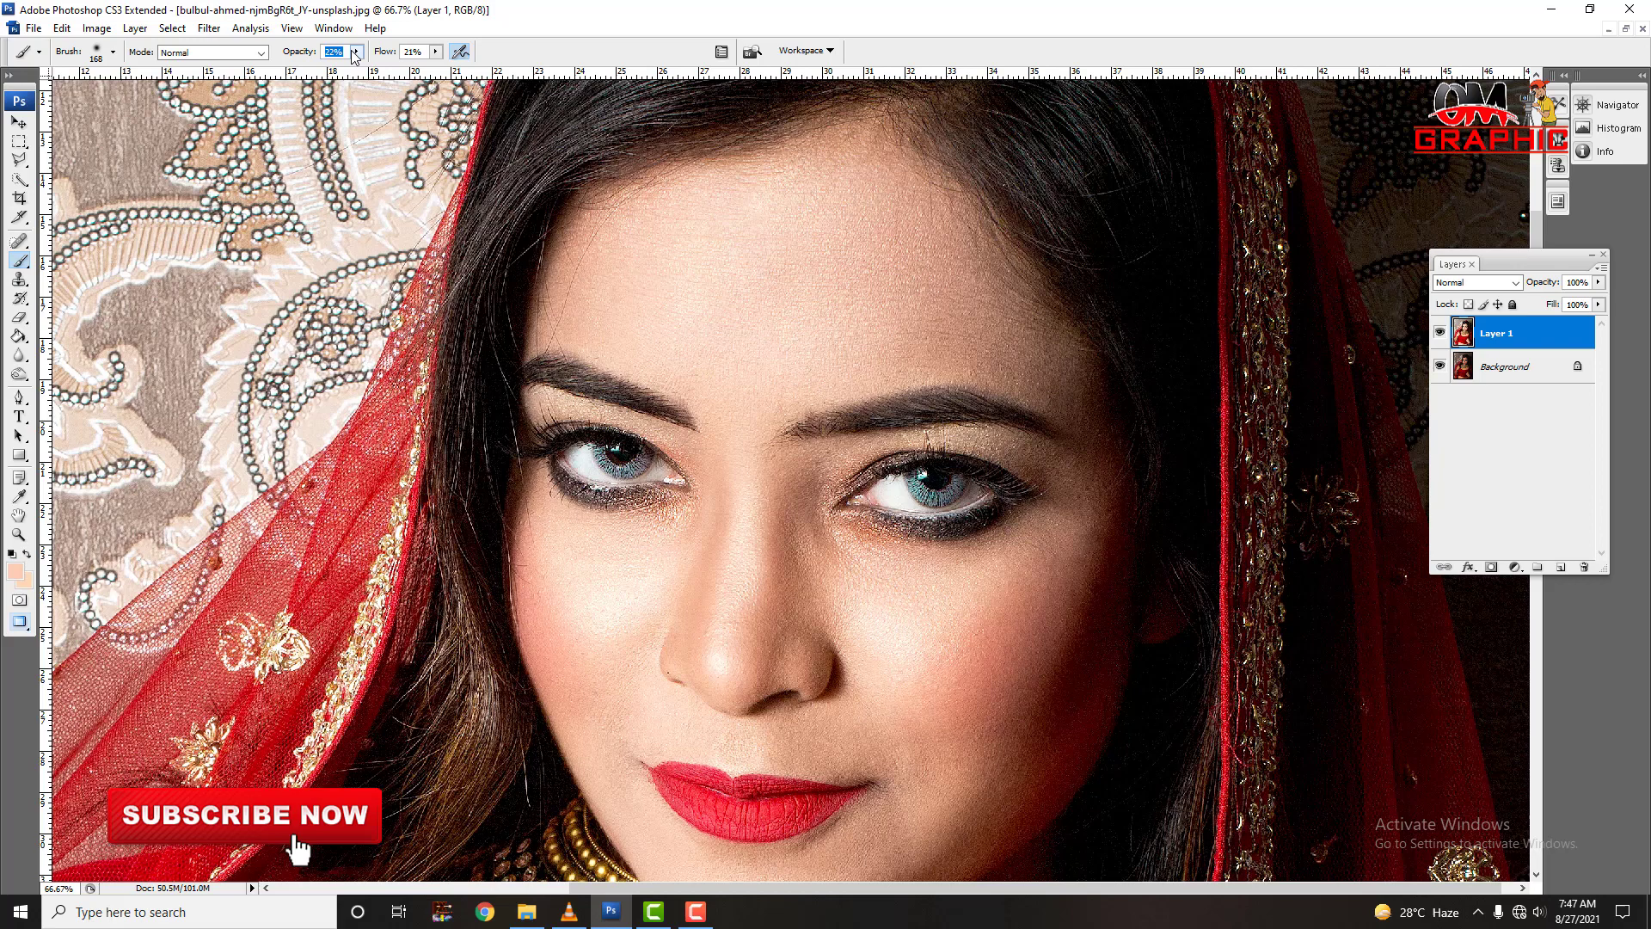
{"action": "left_click", "coordinate": [355, 52]}
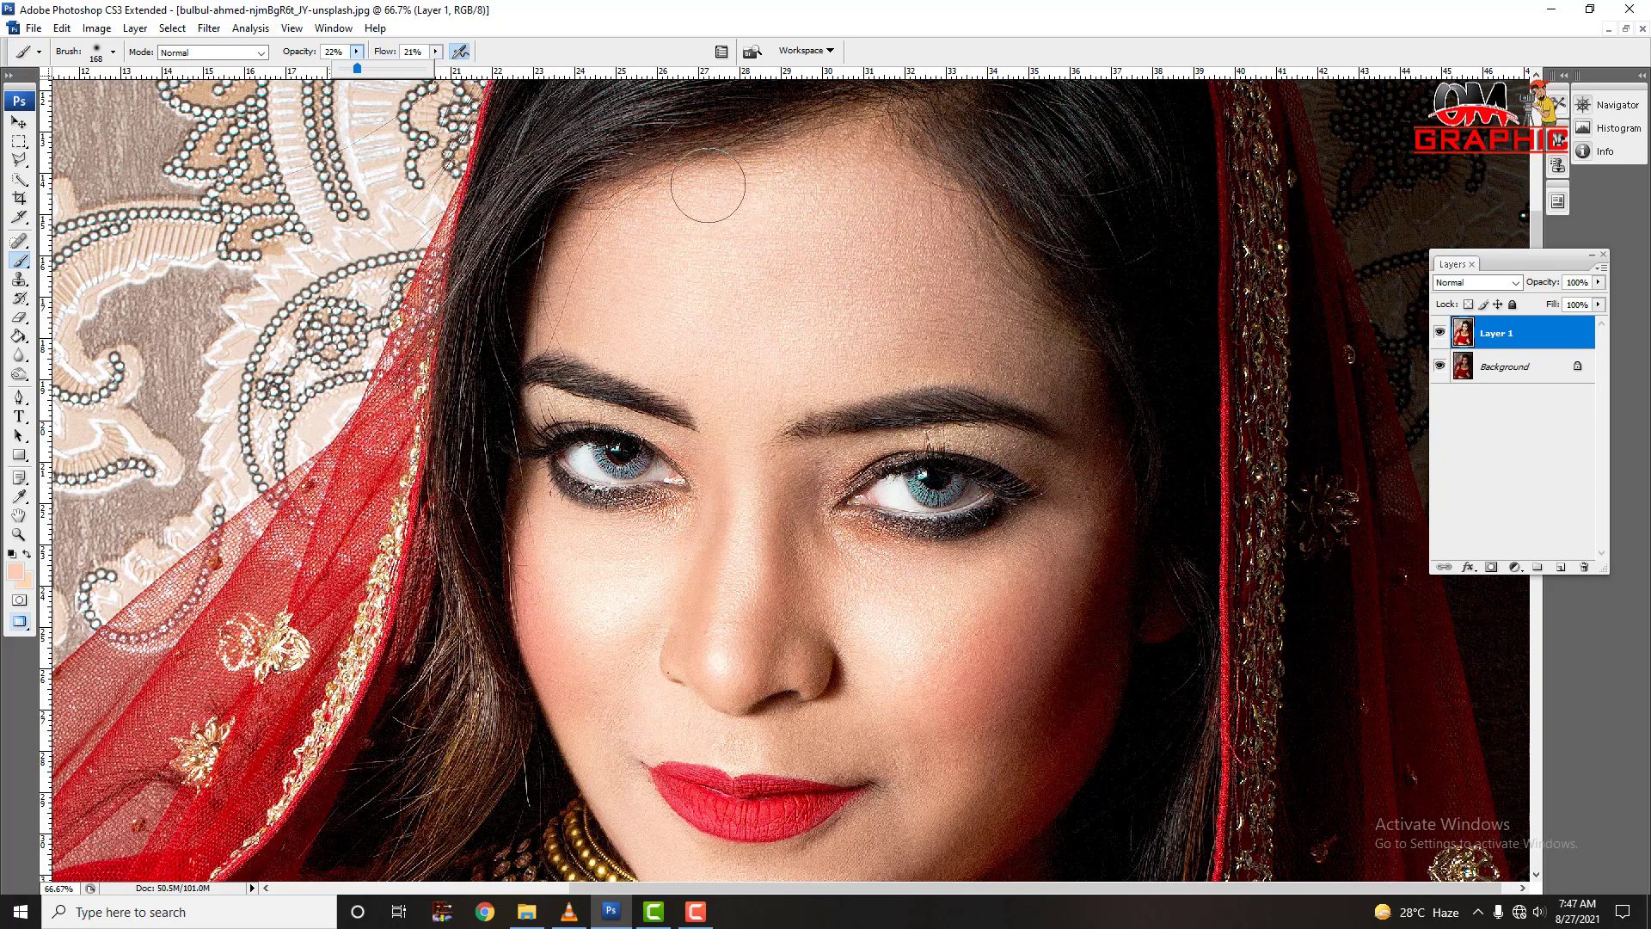
{"action": "left_click", "coordinate": [427, 50]}
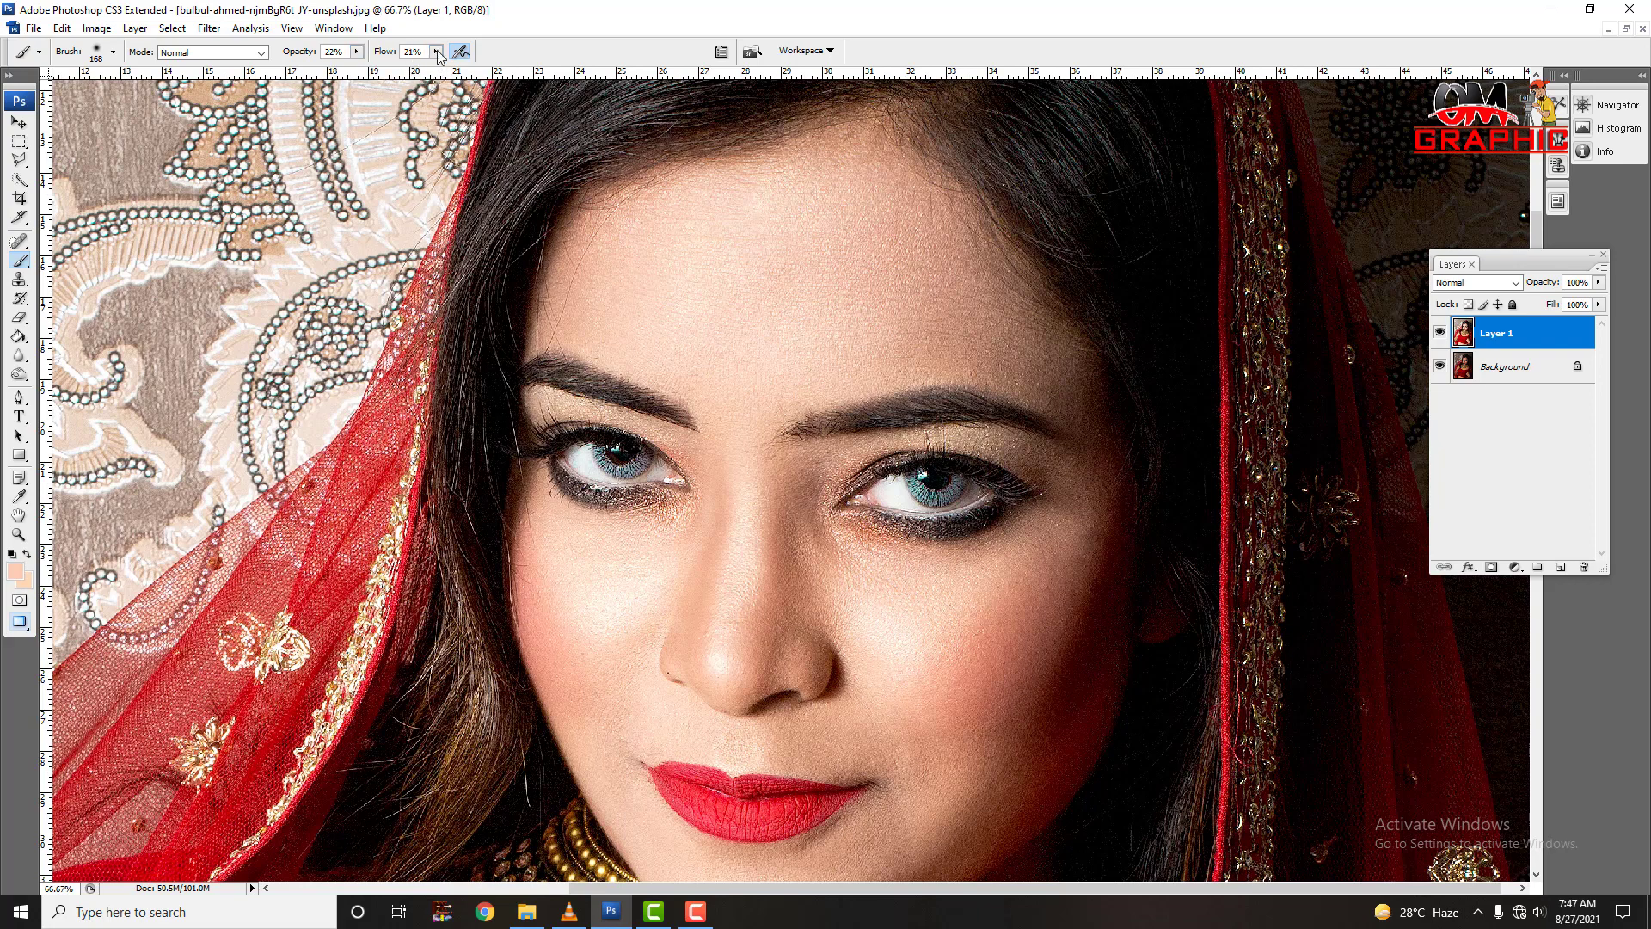
Test a forehead stroke at 60% flow and 67% opacity, then undo it
{"action": "left_click", "coordinate": [437, 52]}
{"action": "left_click_drag", "start_coordinate": [433, 68], "coordinate": [472, 67]}
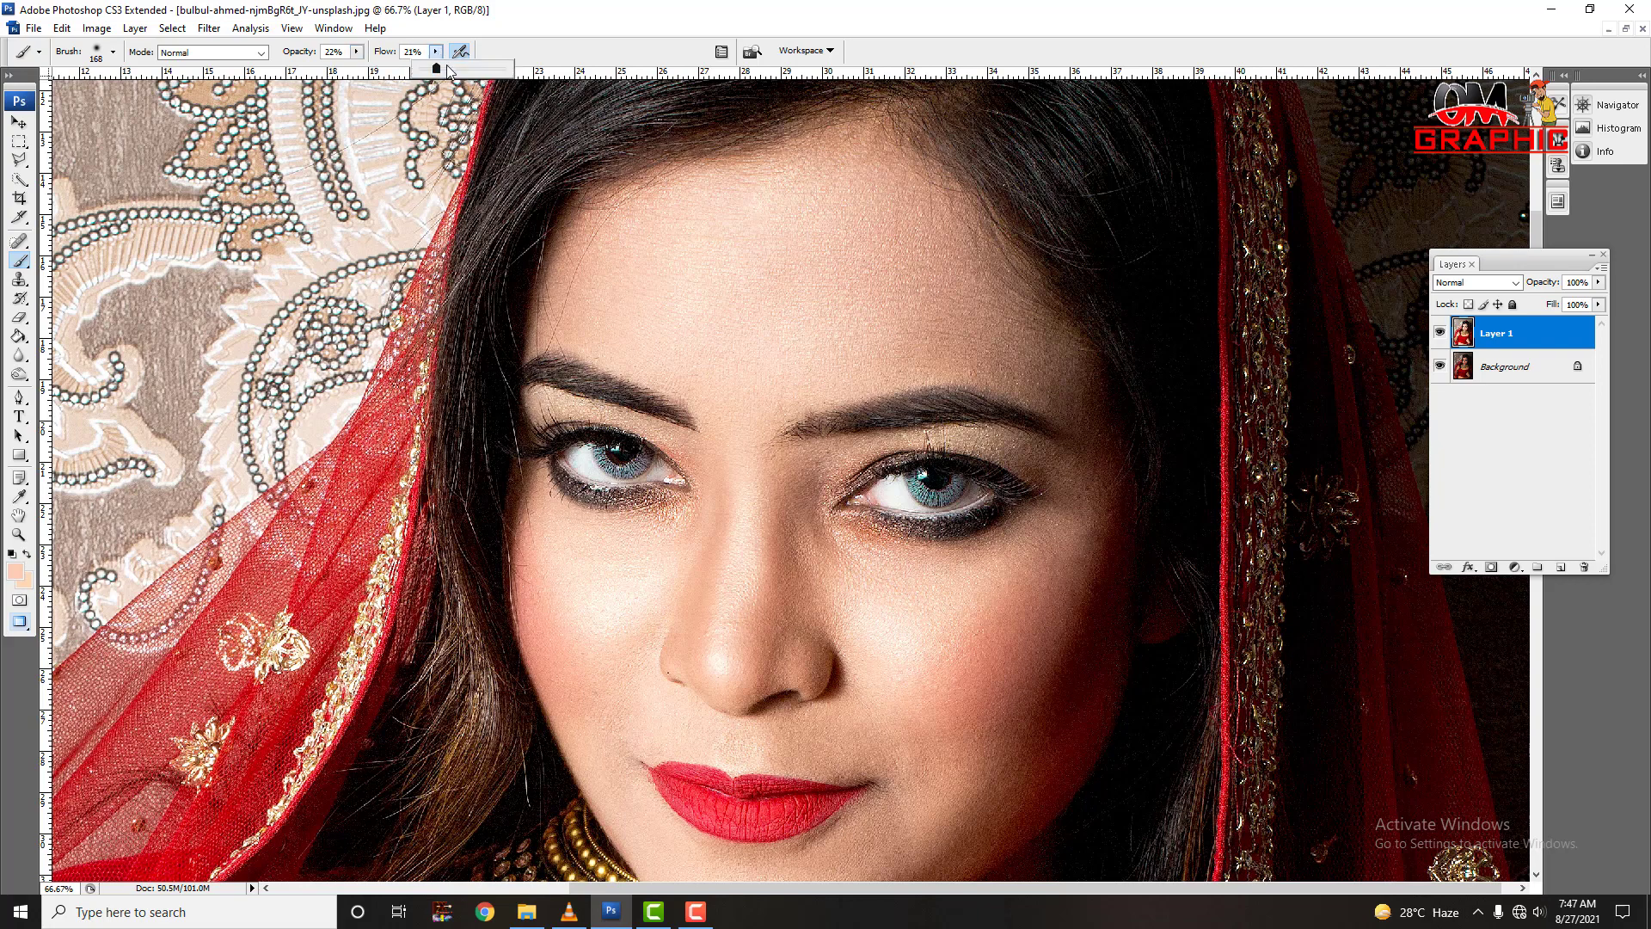
{"action": "left_click", "coordinate": [356, 51]}
{"action": "left_click_drag", "start_coordinate": [355, 68], "coordinate": [397, 67]}
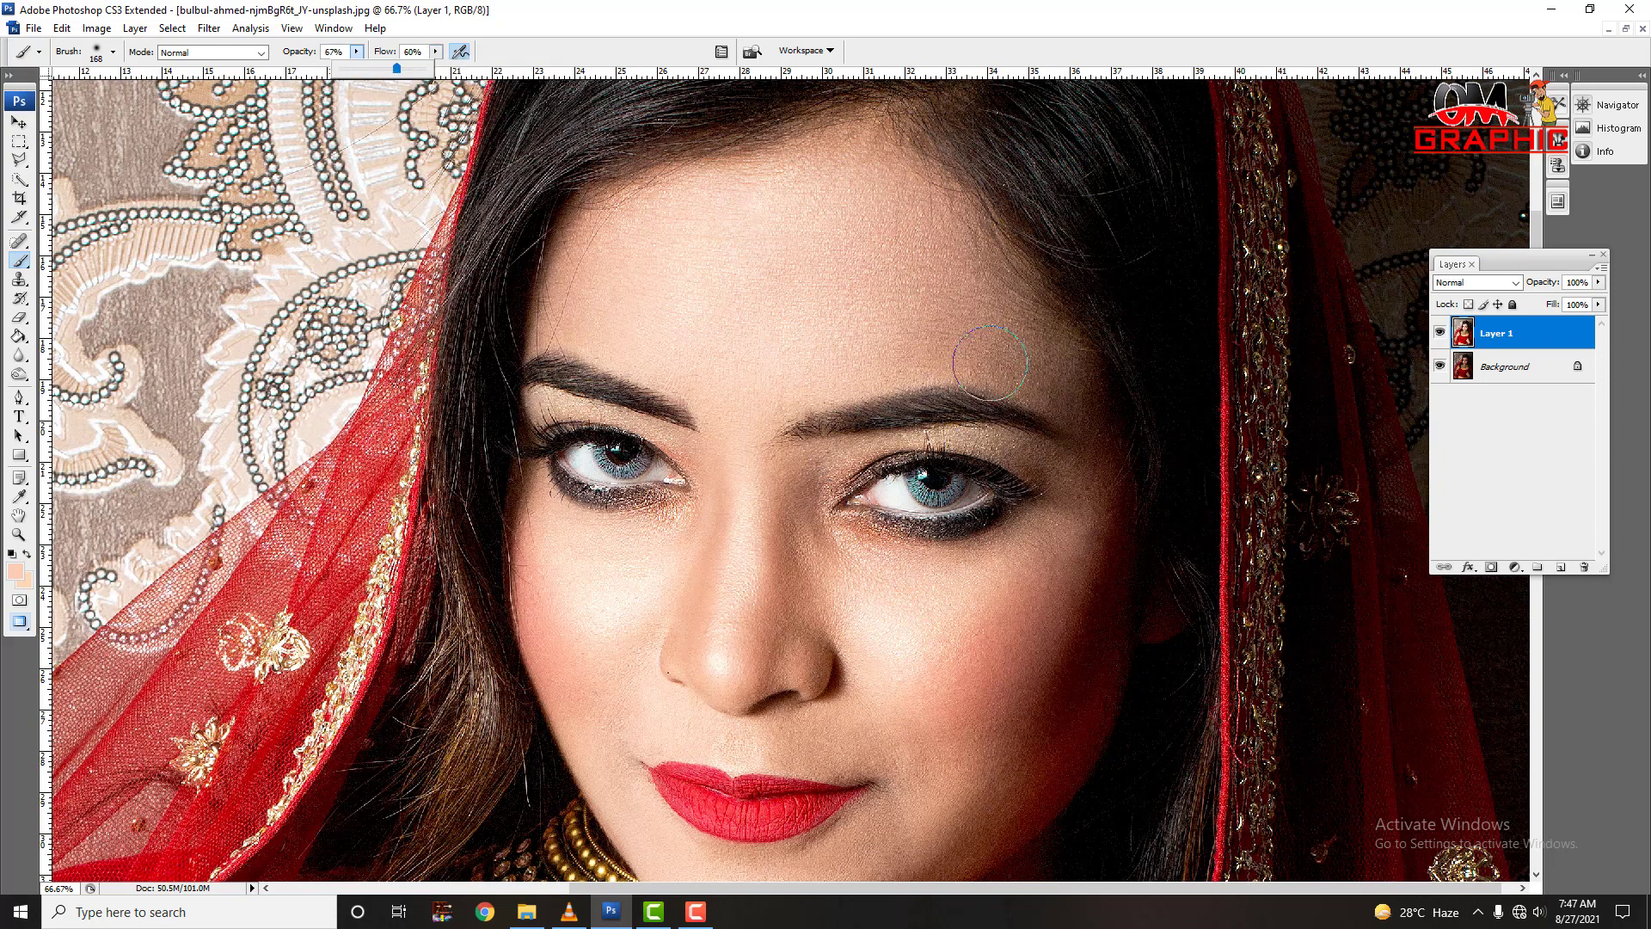
{"action": "mouse_move", "coordinate": [991, 362]}
{"action": "left_mouse_down"}
{"action": "mouse_move", "coordinate": [966, 339]}
{"action": "mouse_move", "coordinate": [977, 276]}
{"action": "mouse_move", "coordinate": [1043, 284]}
{"action": "mouse_move", "coordinate": [1077, 414]}
{"action": "mouse_move", "coordinate": [1019, 447]}
{"action": "mouse_move", "coordinate": [981, 443]}
{"action": "mouse_move", "coordinate": [878, 385]}
{"action": "left_mouse_up"}
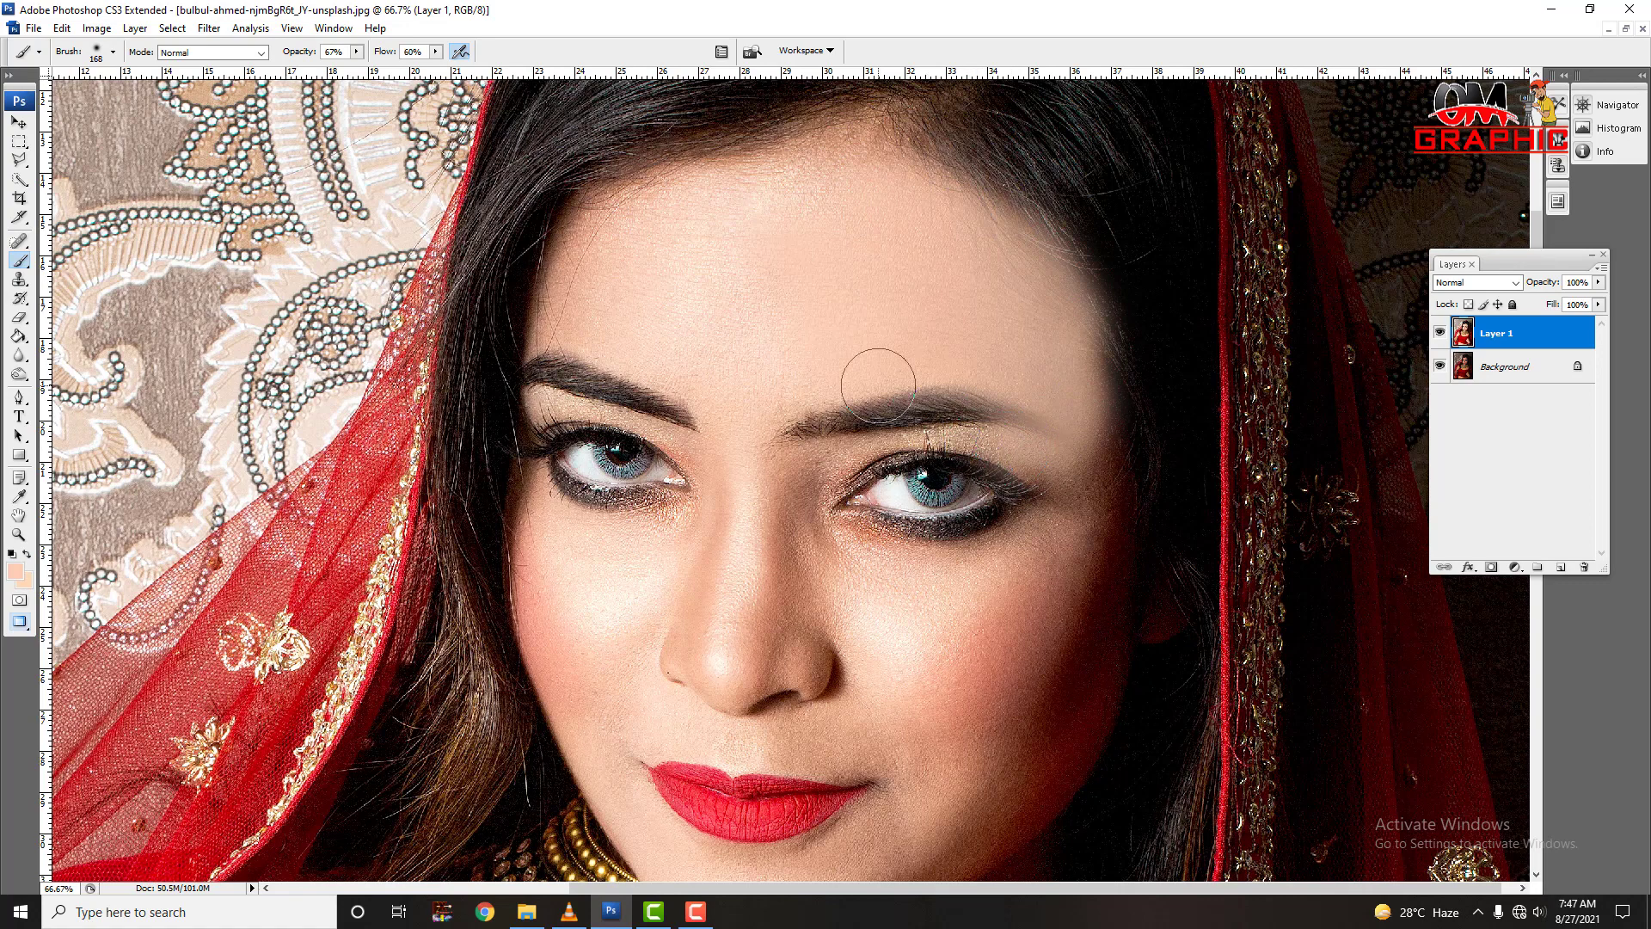
{"action": "key", "text": "ctrl+z"}
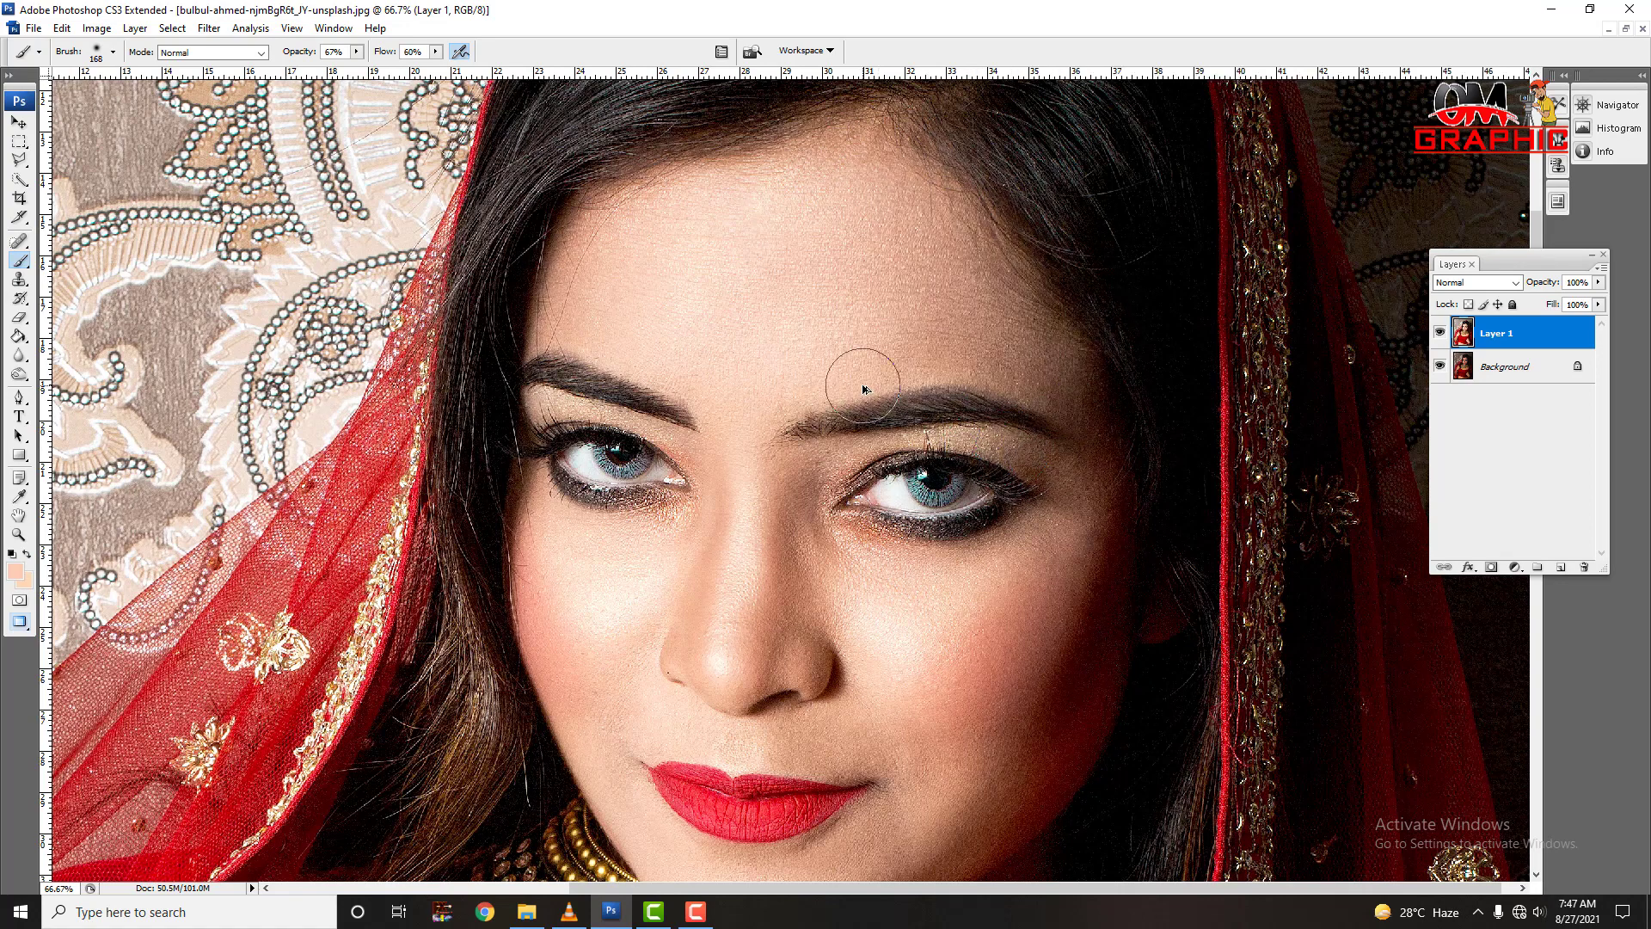
Lower the brush to about 20% opacity and 22% flow
{"action": "left_click", "coordinate": [356, 52]}
{"action": "left_click_drag", "start_coordinate": [358, 69], "coordinate": [321, 78]}
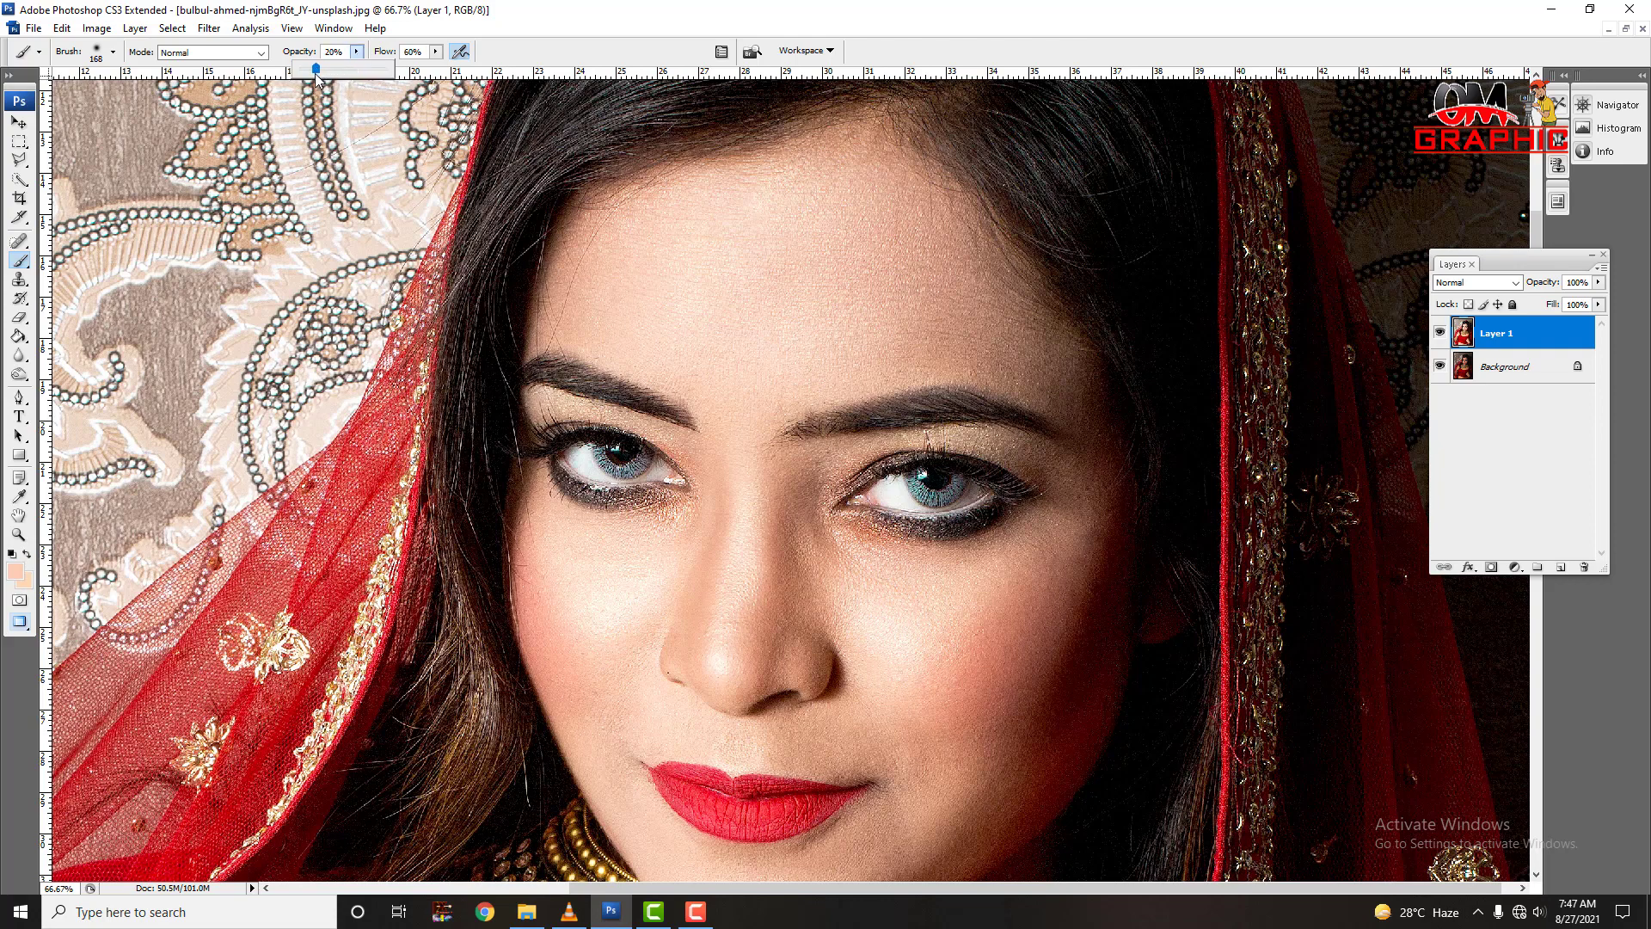
{"action": "left_click", "coordinate": [436, 52]}
{"action": "left_click_drag", "start_coordinate": [438, 70], "coordinate": [409, 75]}
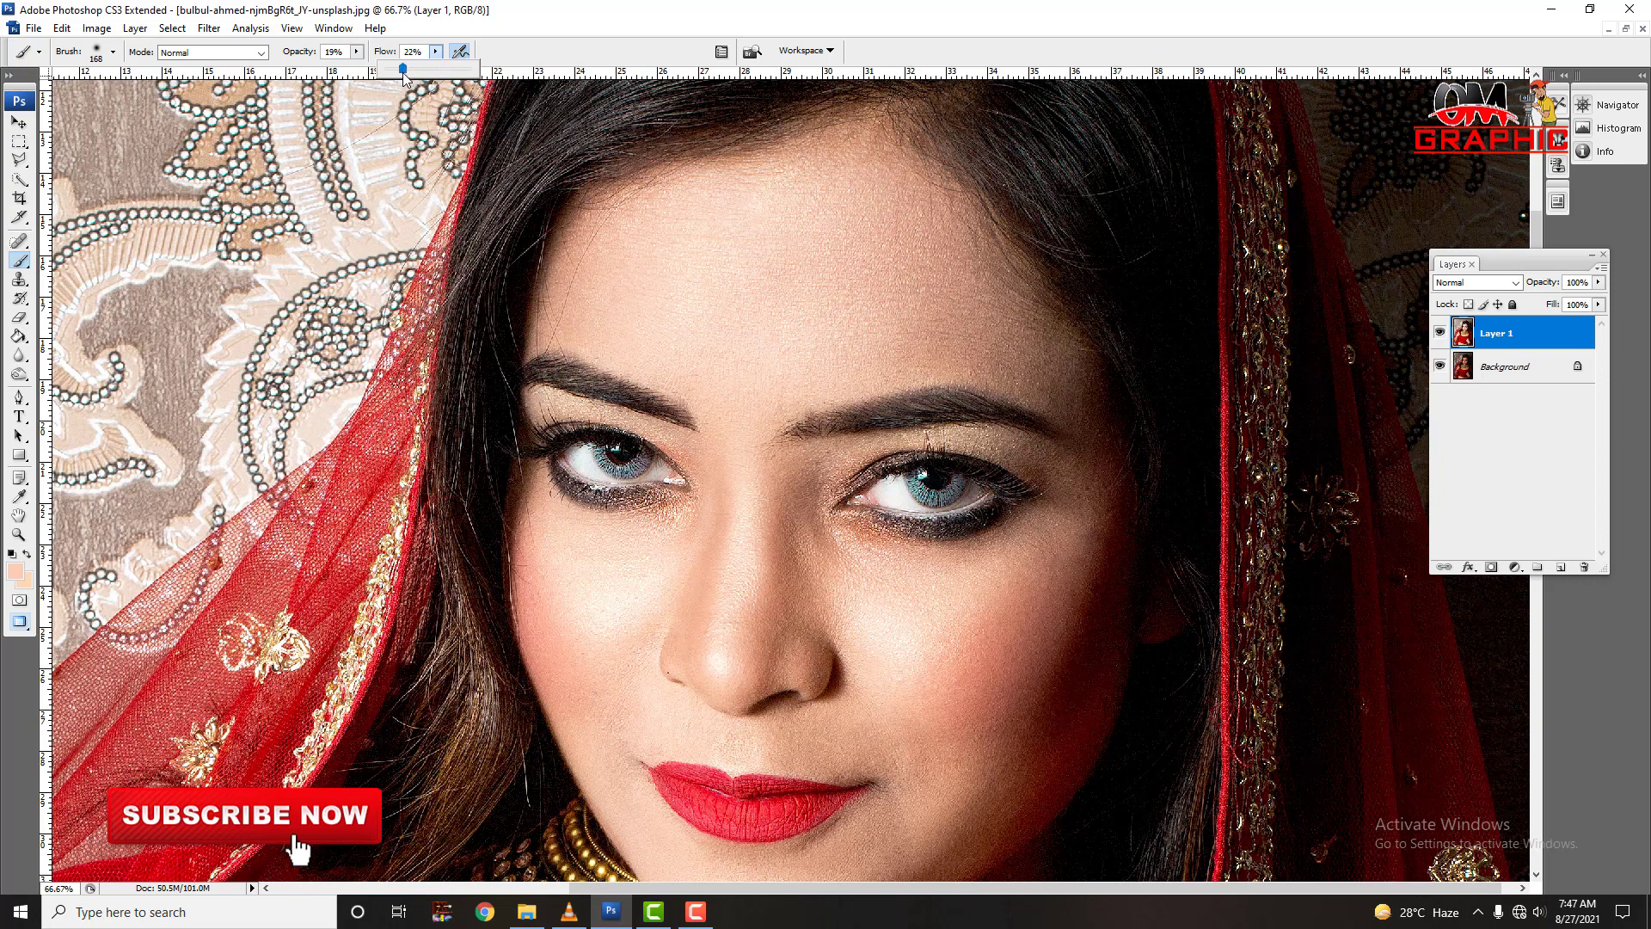
{"action": "left_click", "coordinate": [356, 52]}
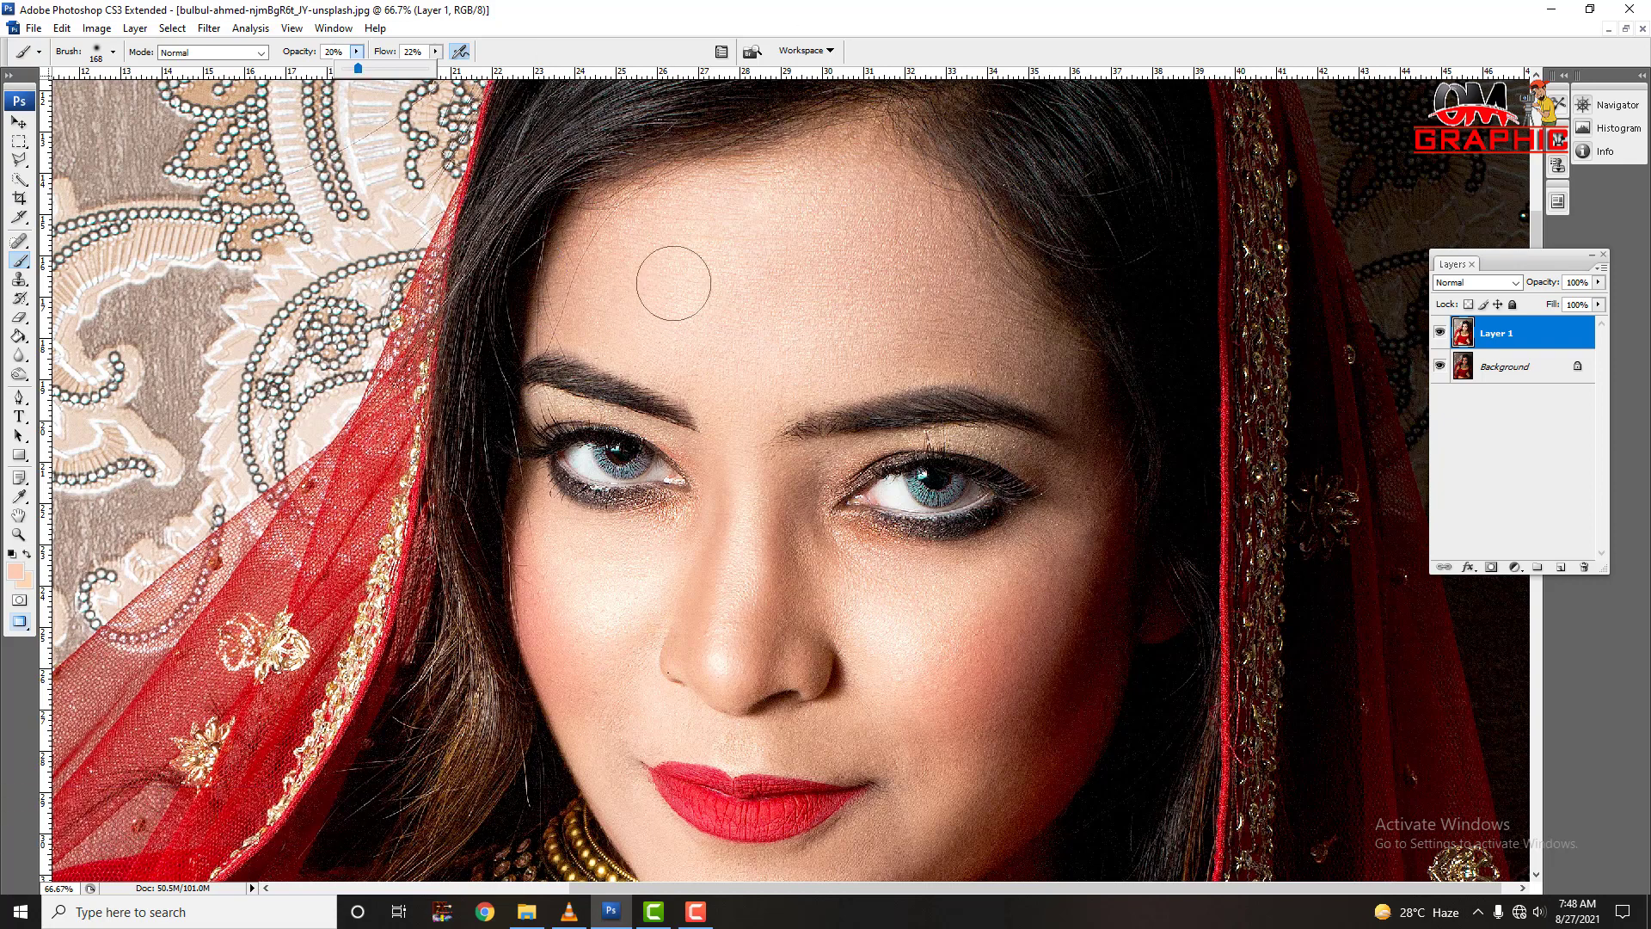
Paint faint skin tone between the eyes and on the cheek with a 175 px brush
{"action": "key", "text": "bracketright"}
{"action": "key", "text": "bracketright"}
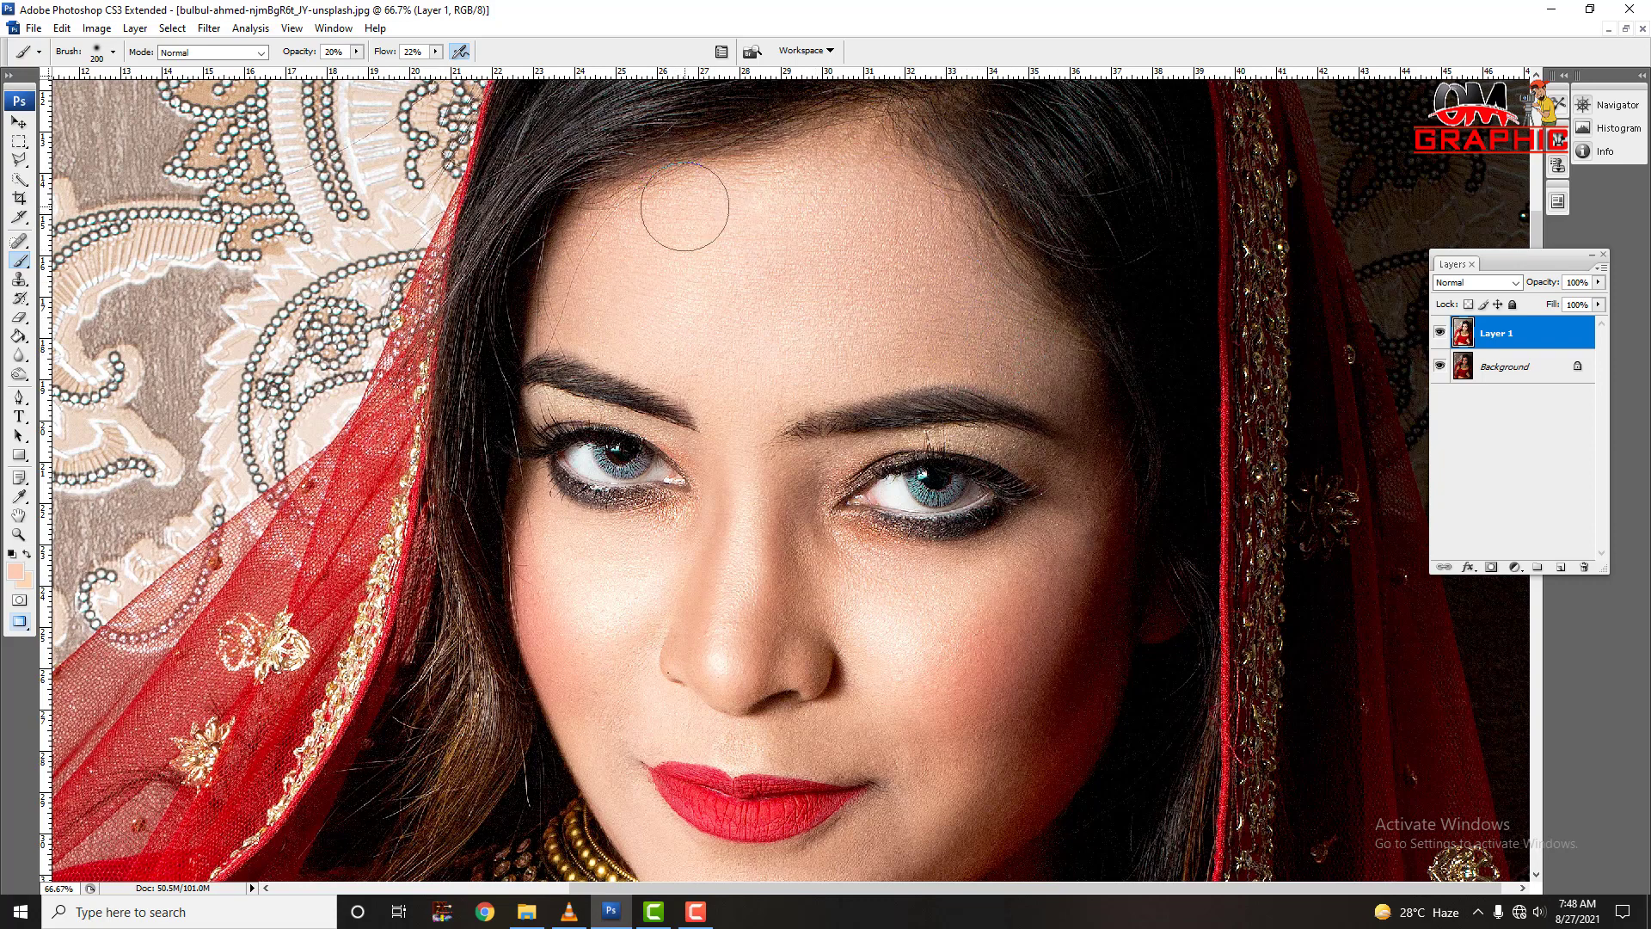
{"action": "key", "text": "bracketleft"}
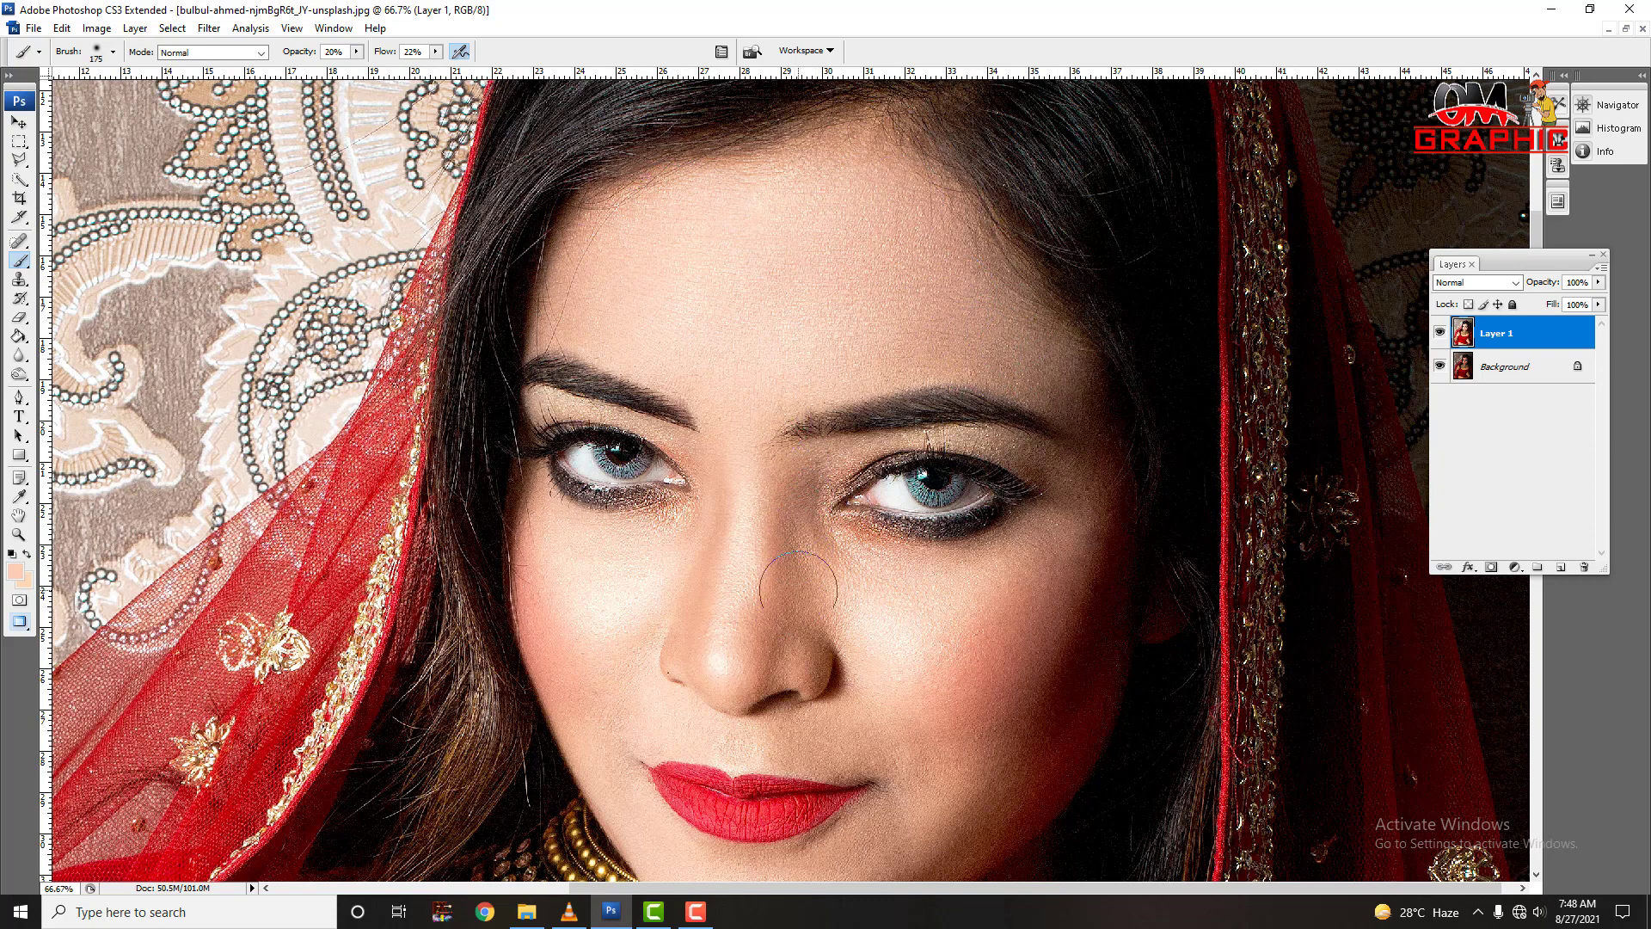
{"action": "left_click_drag", "start_coordinate": [813, 434], "coordinate": [782, 527]}
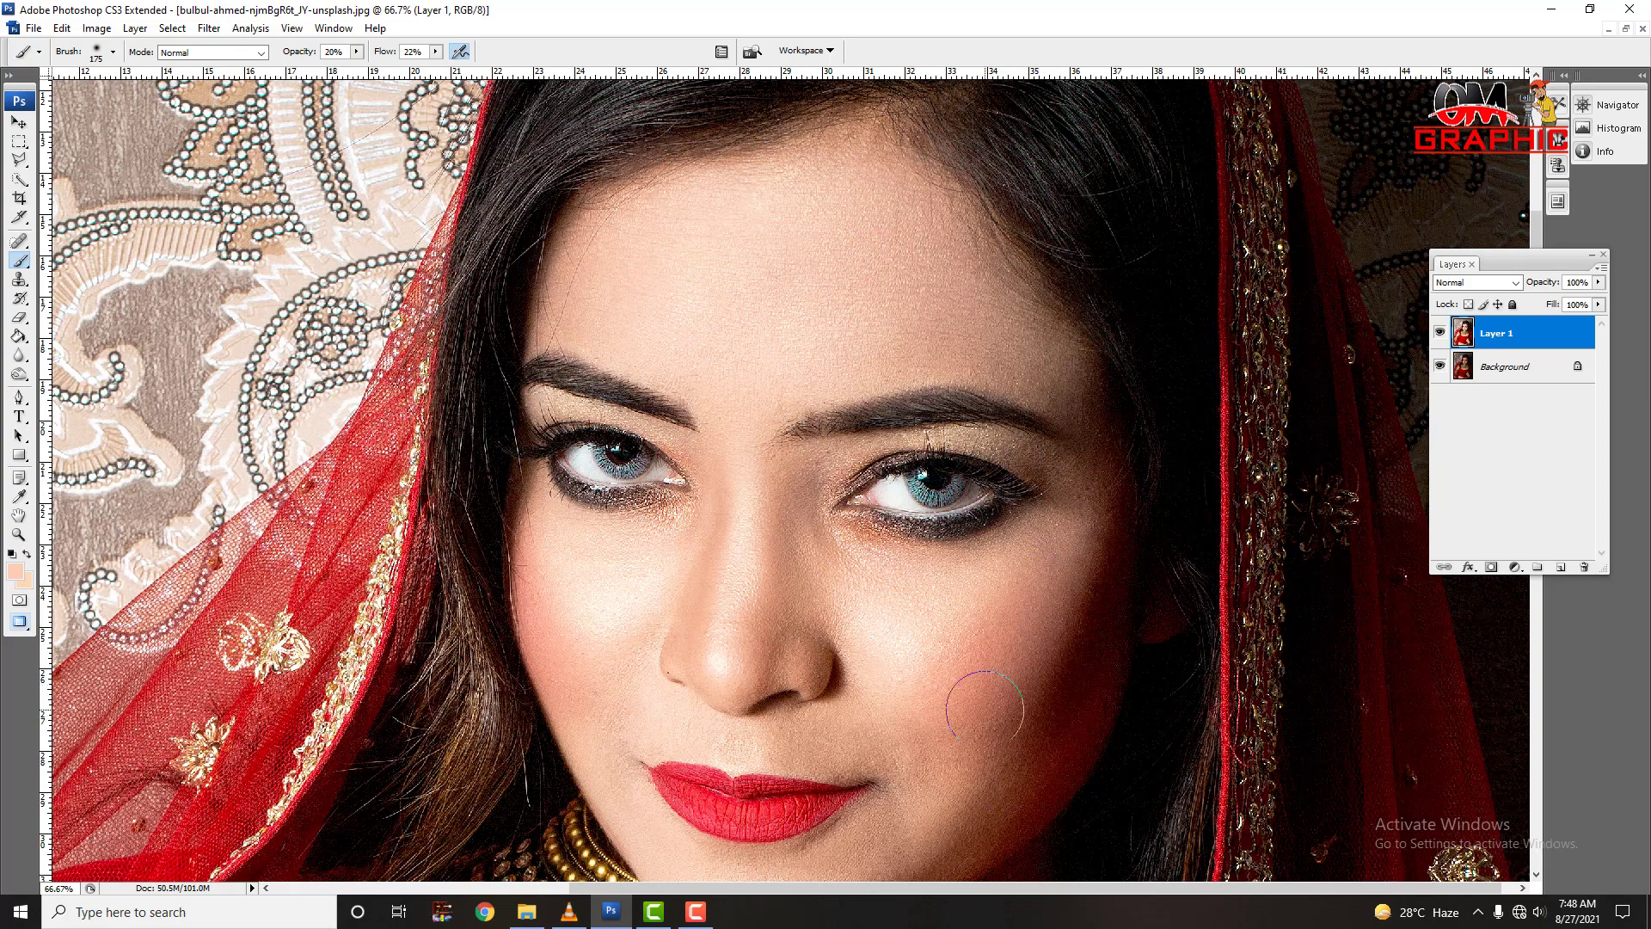
{"action": "left_click_drag", "start_coordinate": [1008, 580], "coordinate": [1013, 780]}
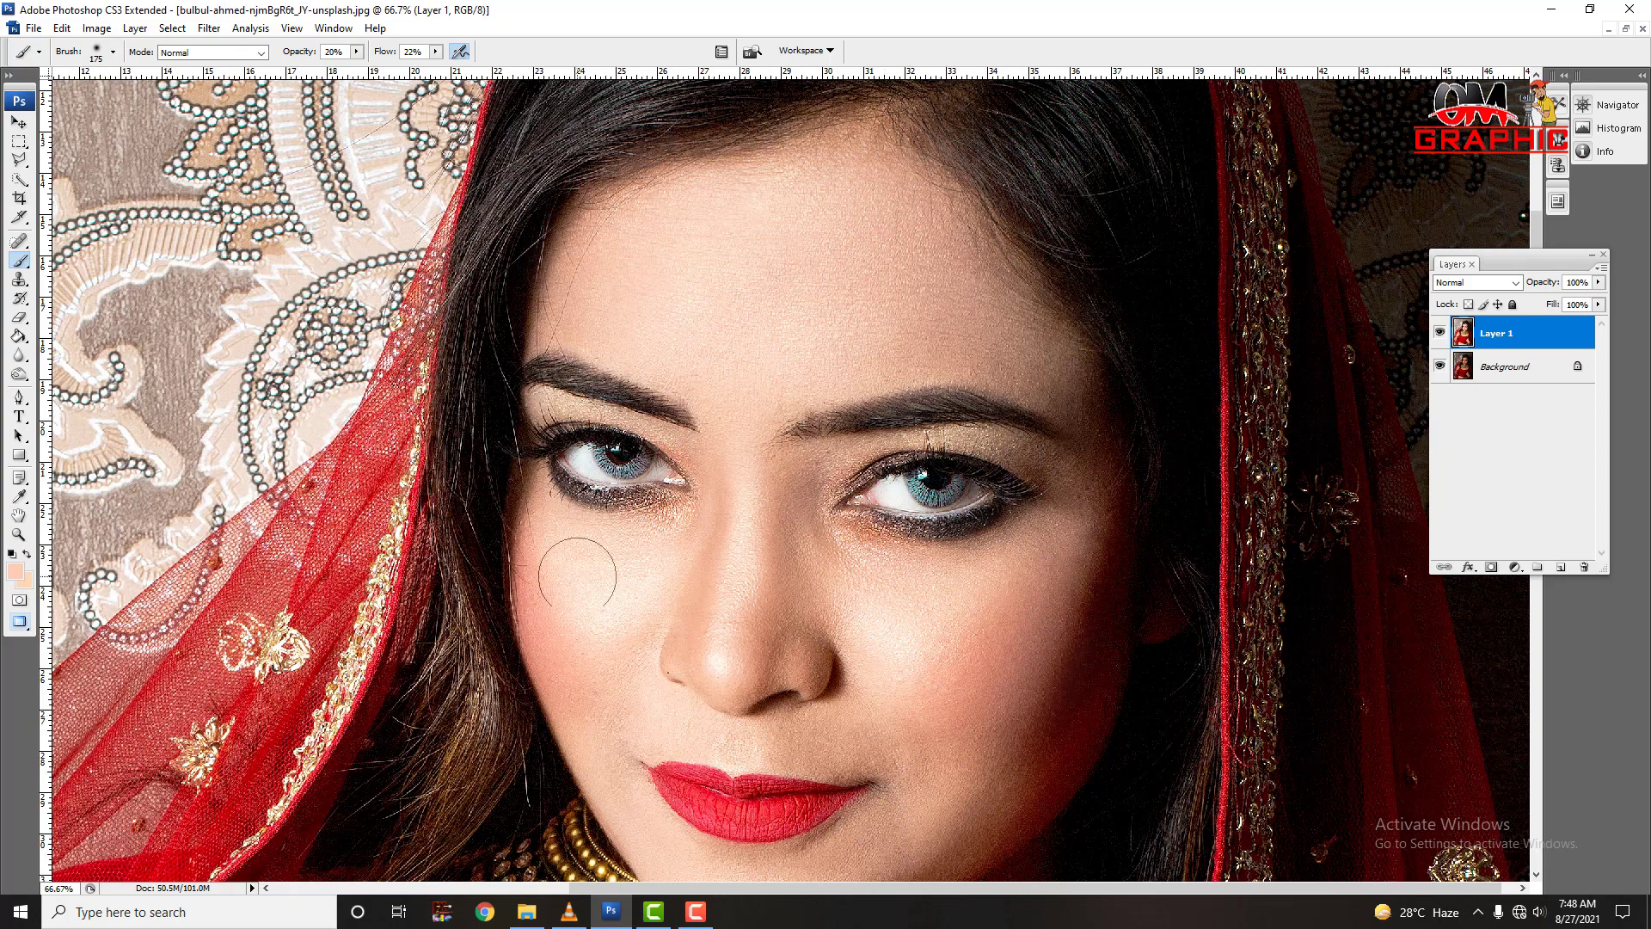
{"action": "mouse_move", "coordinate": [710, 736]}
{"action": "left_mouse_down"}
{"action": "mouse_move", "coordinate": [723, 808]}
{"action": "mouse_move", "coordinate": [689, 482]}
{"action": "left_mouse_up"}
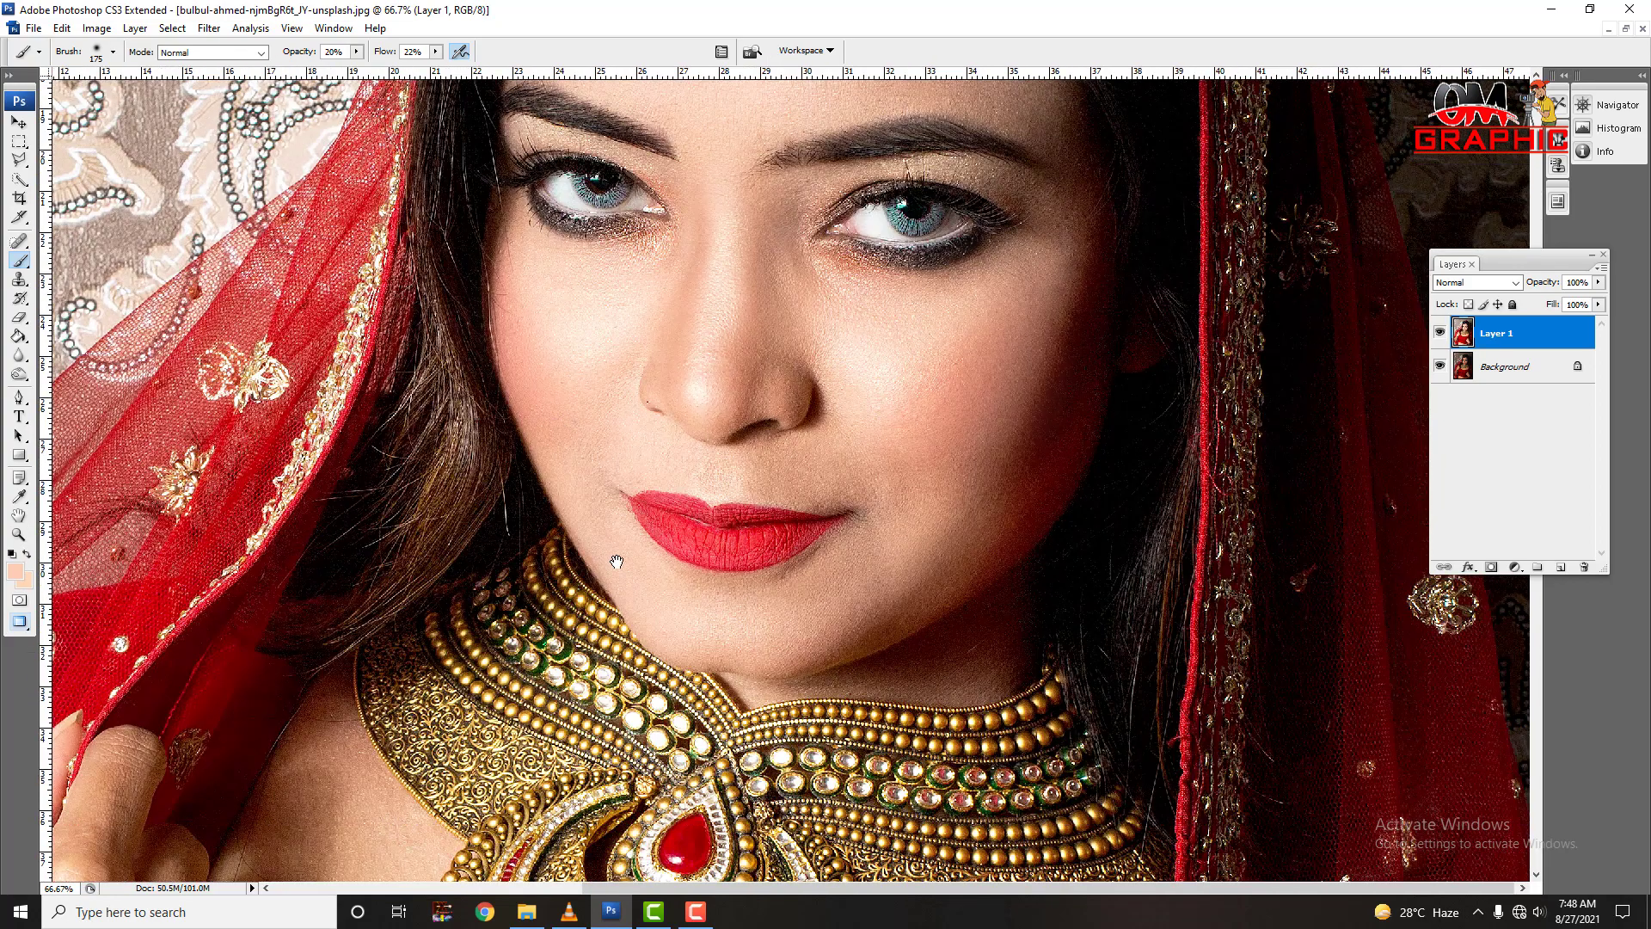
{"action": "left_click_drag", "start_coordinate": [968, 647], "coordinate": [936, 601]}
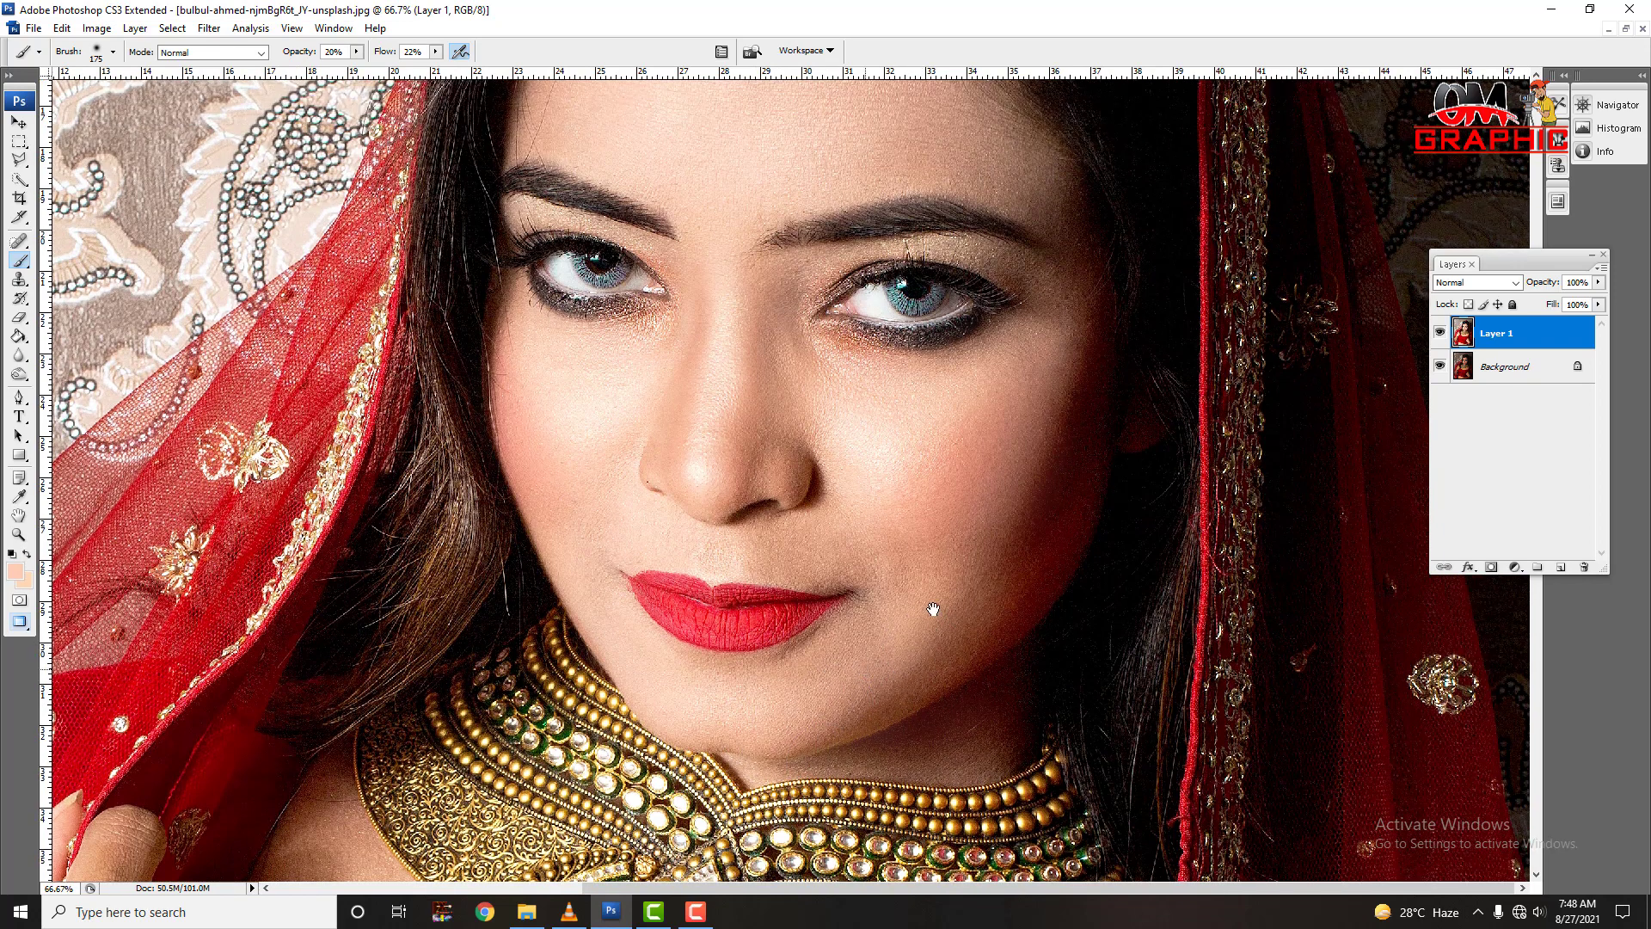
Adjust the brush size between 100 and 125 px, ending at 150 px
{"action": "key", "text": "bracketleft"}
{"action": "key", "text": "bracketleft"}
{"action": "key", "text": "bracketleft"}
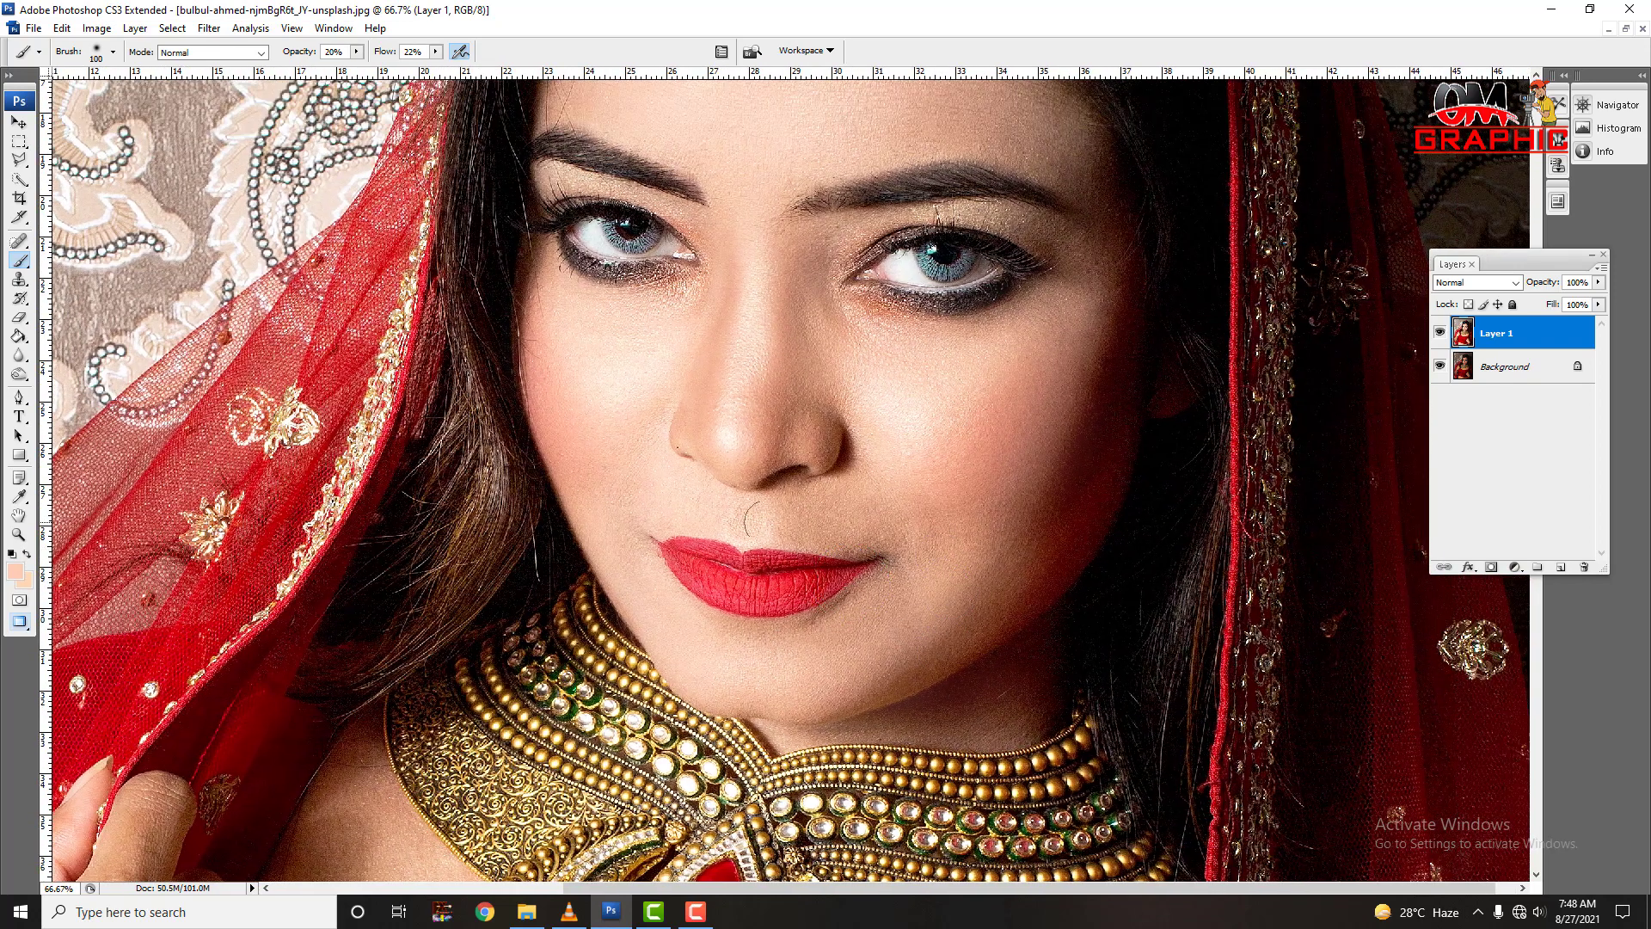
{"action": "key", "text": "bracketright"}
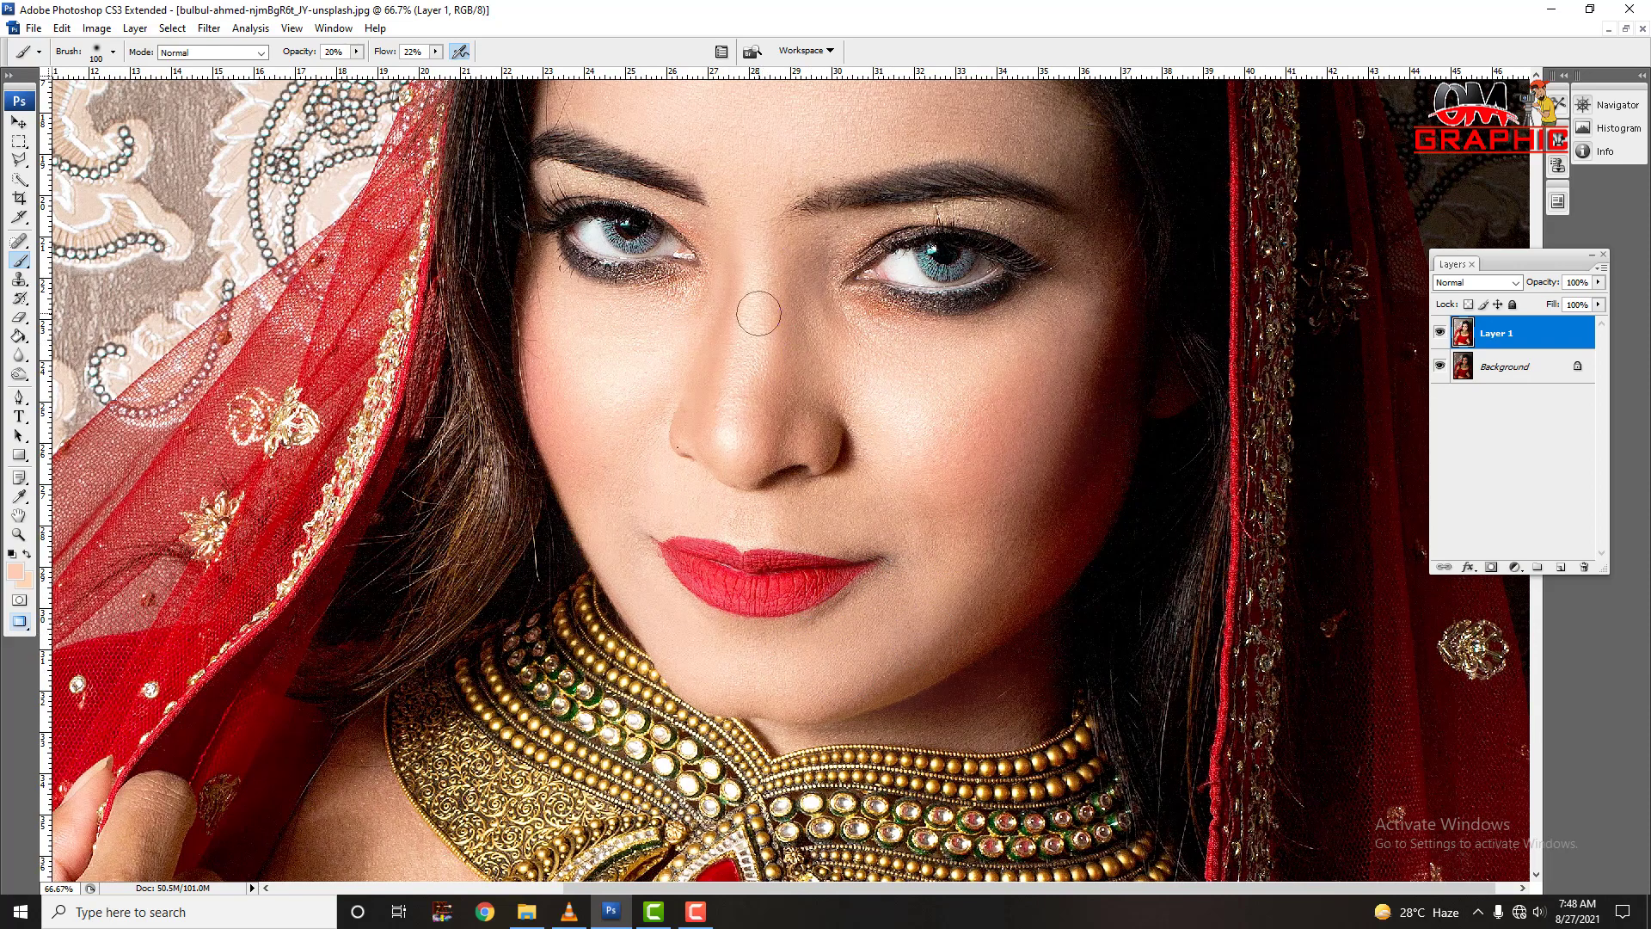
{"action": "key", "text": "bracketleft"}
{"action": "key", "text": "bracketright"}
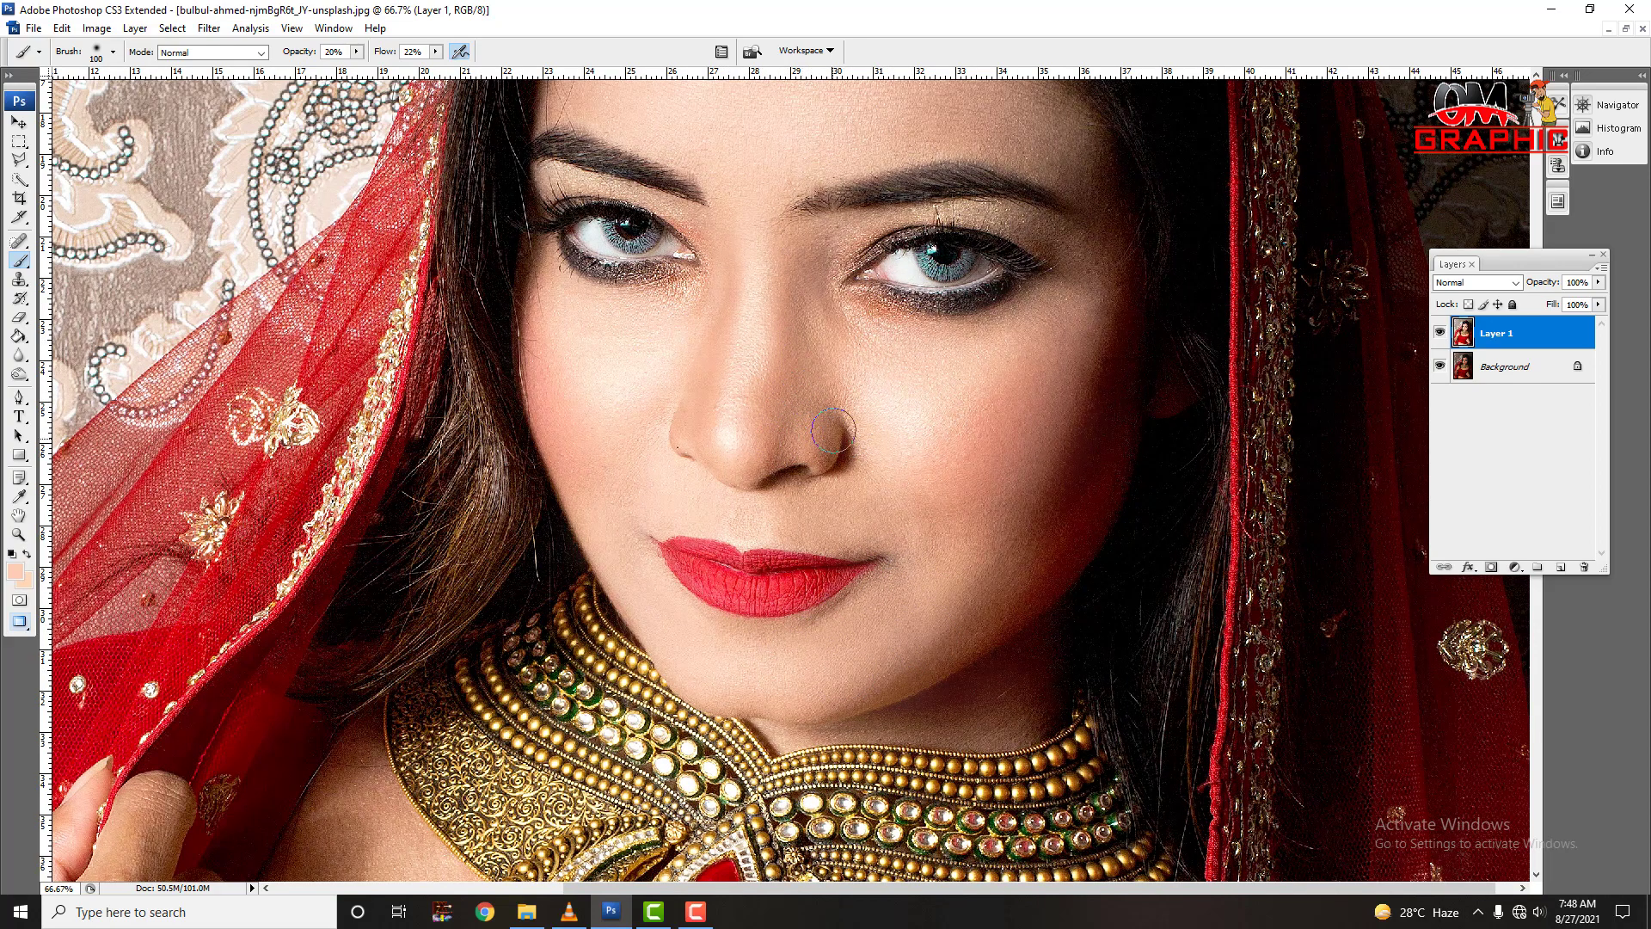
{"action": "key", "text": "bracketleft"}
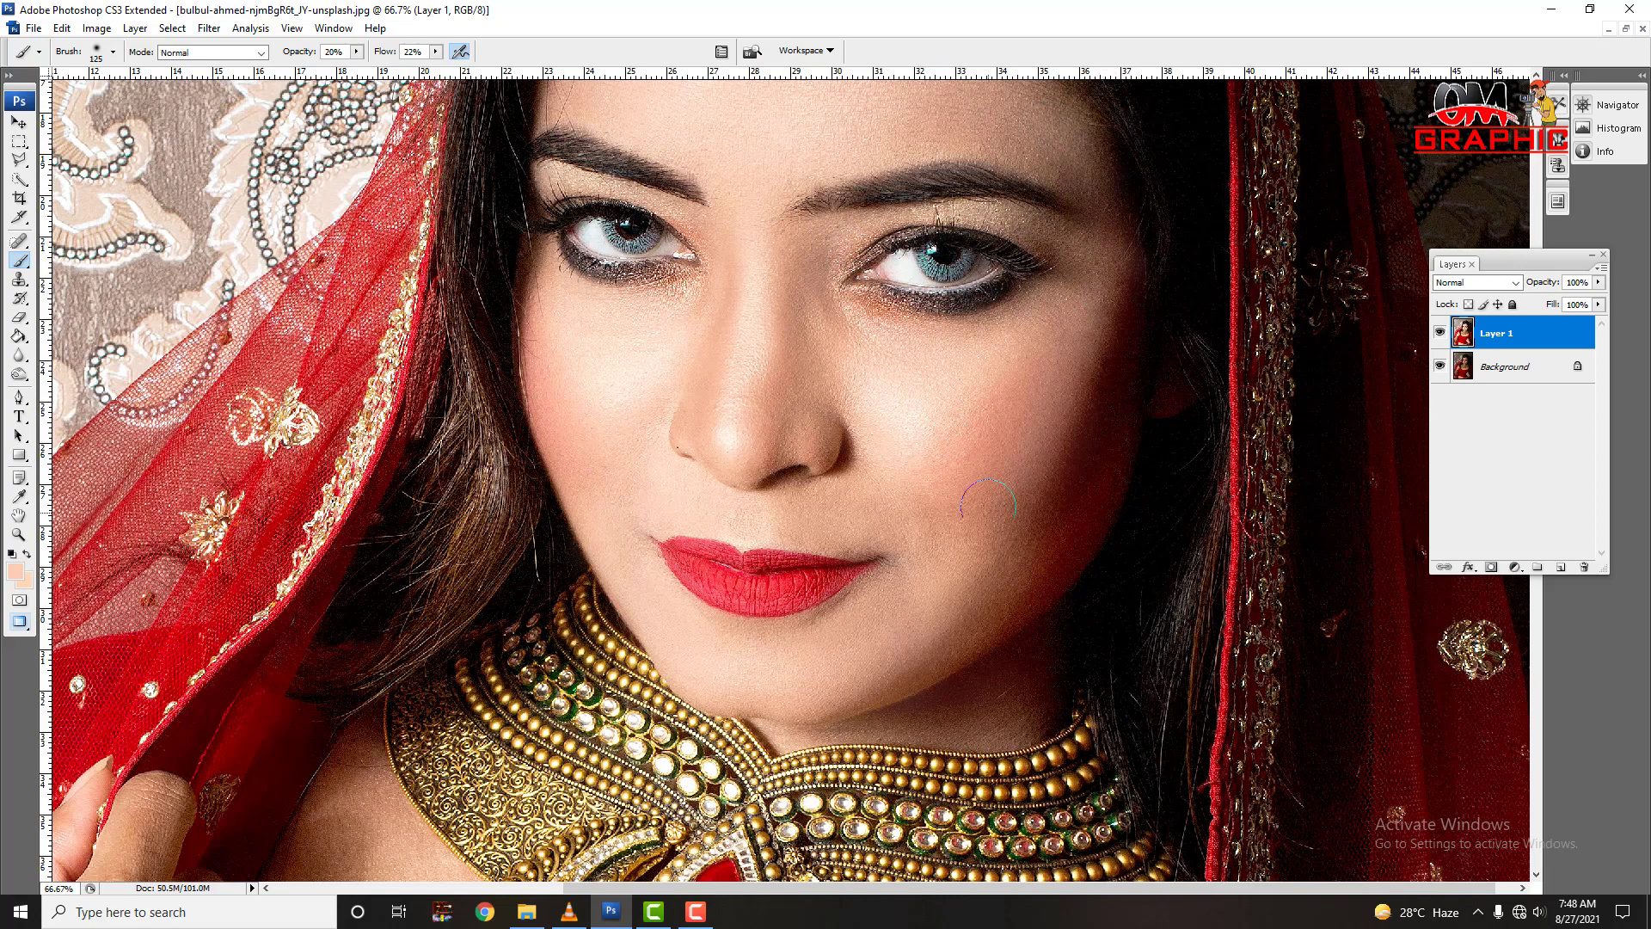
{"action": "key", "text": "bracketright"}
{"action": "key", "text": "bracketright"}
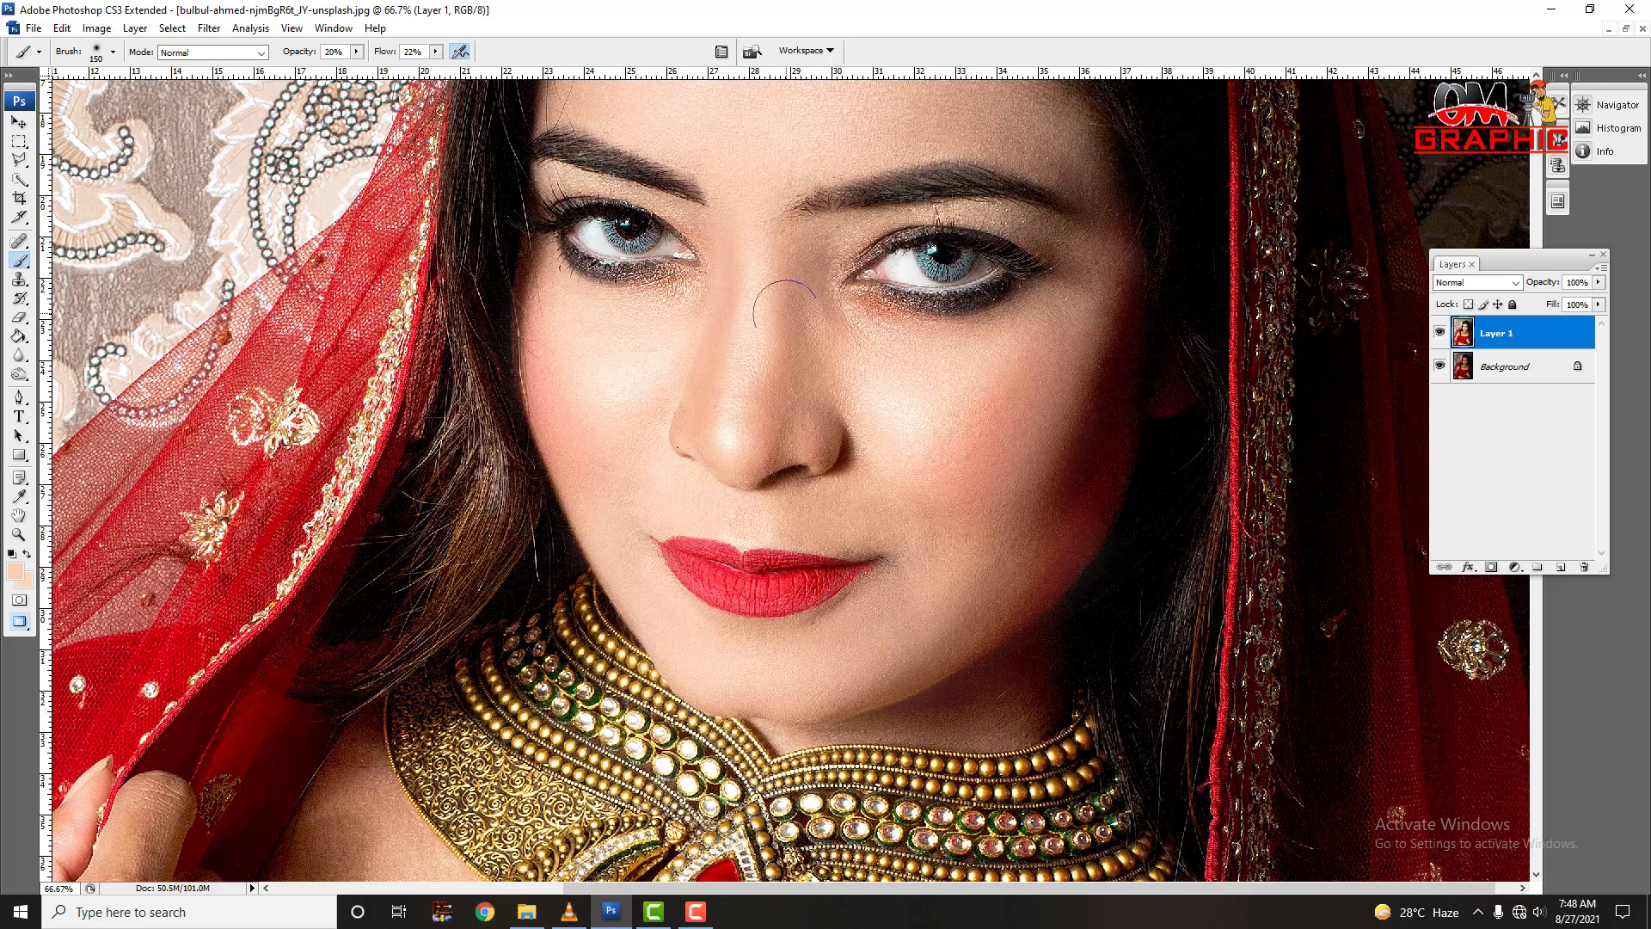
{"action": "scroll", "coordinate": [756, 284], "scroll_direction": "up", "scroll_amount": 1}
{"action": "scroll", "coordinate": [719, 276], "scroll_direction": "up", "scroll_amount": 3}
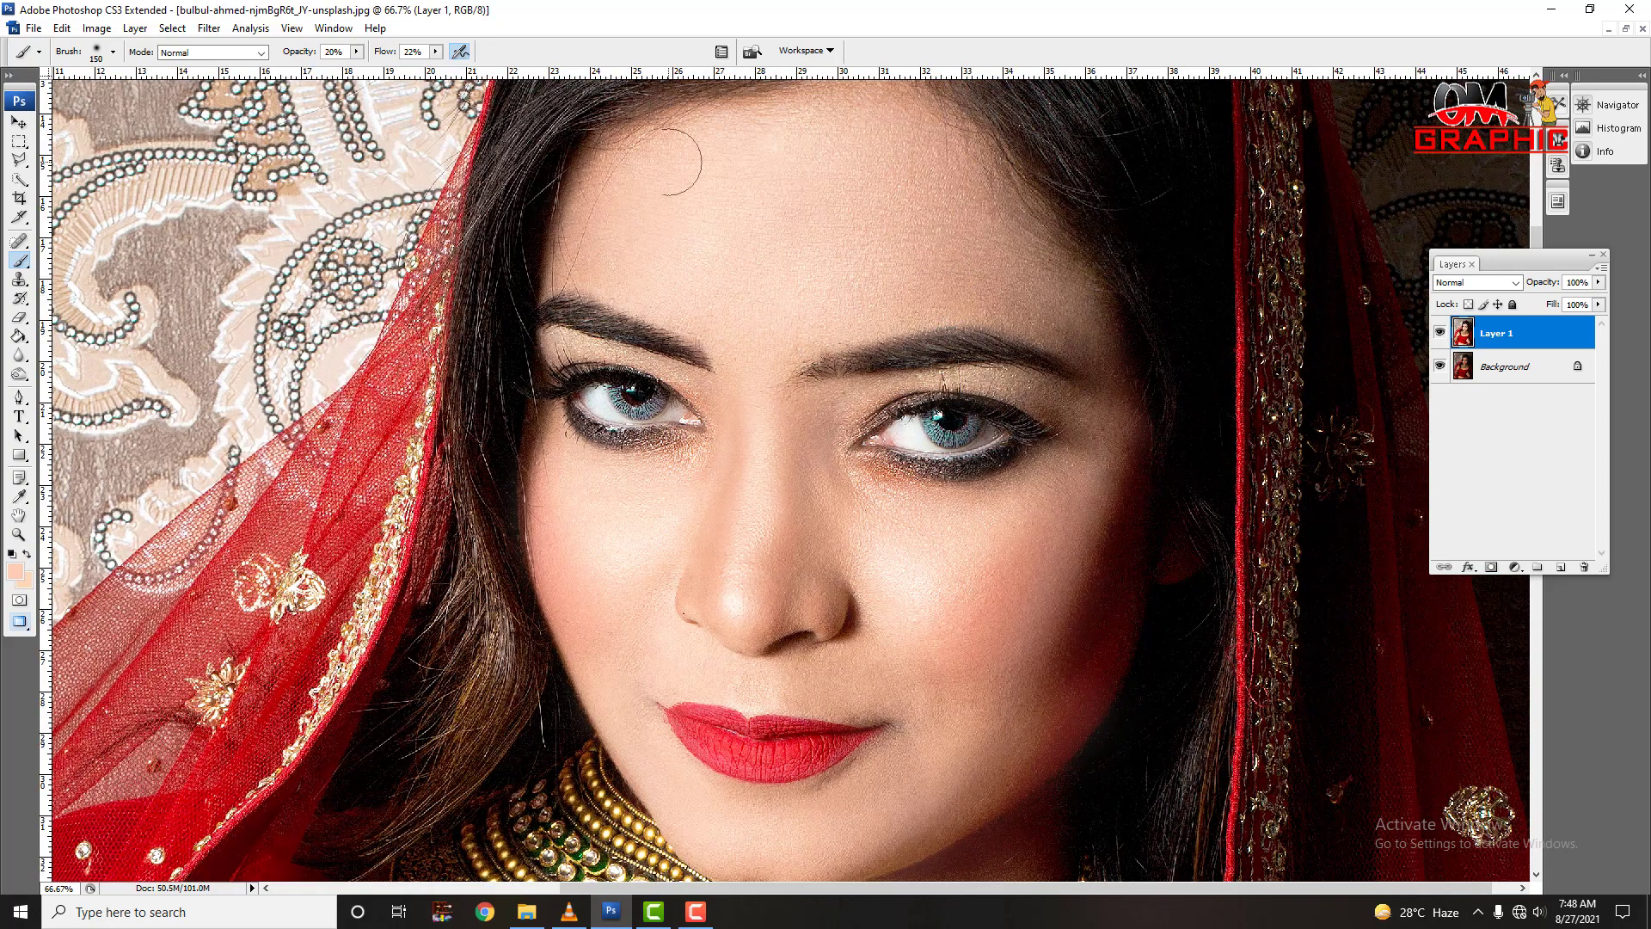
{"action": "scroll", "coordinate": [602, 327], "scroll_direction": "down", "scroll_amount": 5}
{"action": "scroll", "coordinate": [480, 364], "scroll_direction": "down", "scroll_amount": 5}
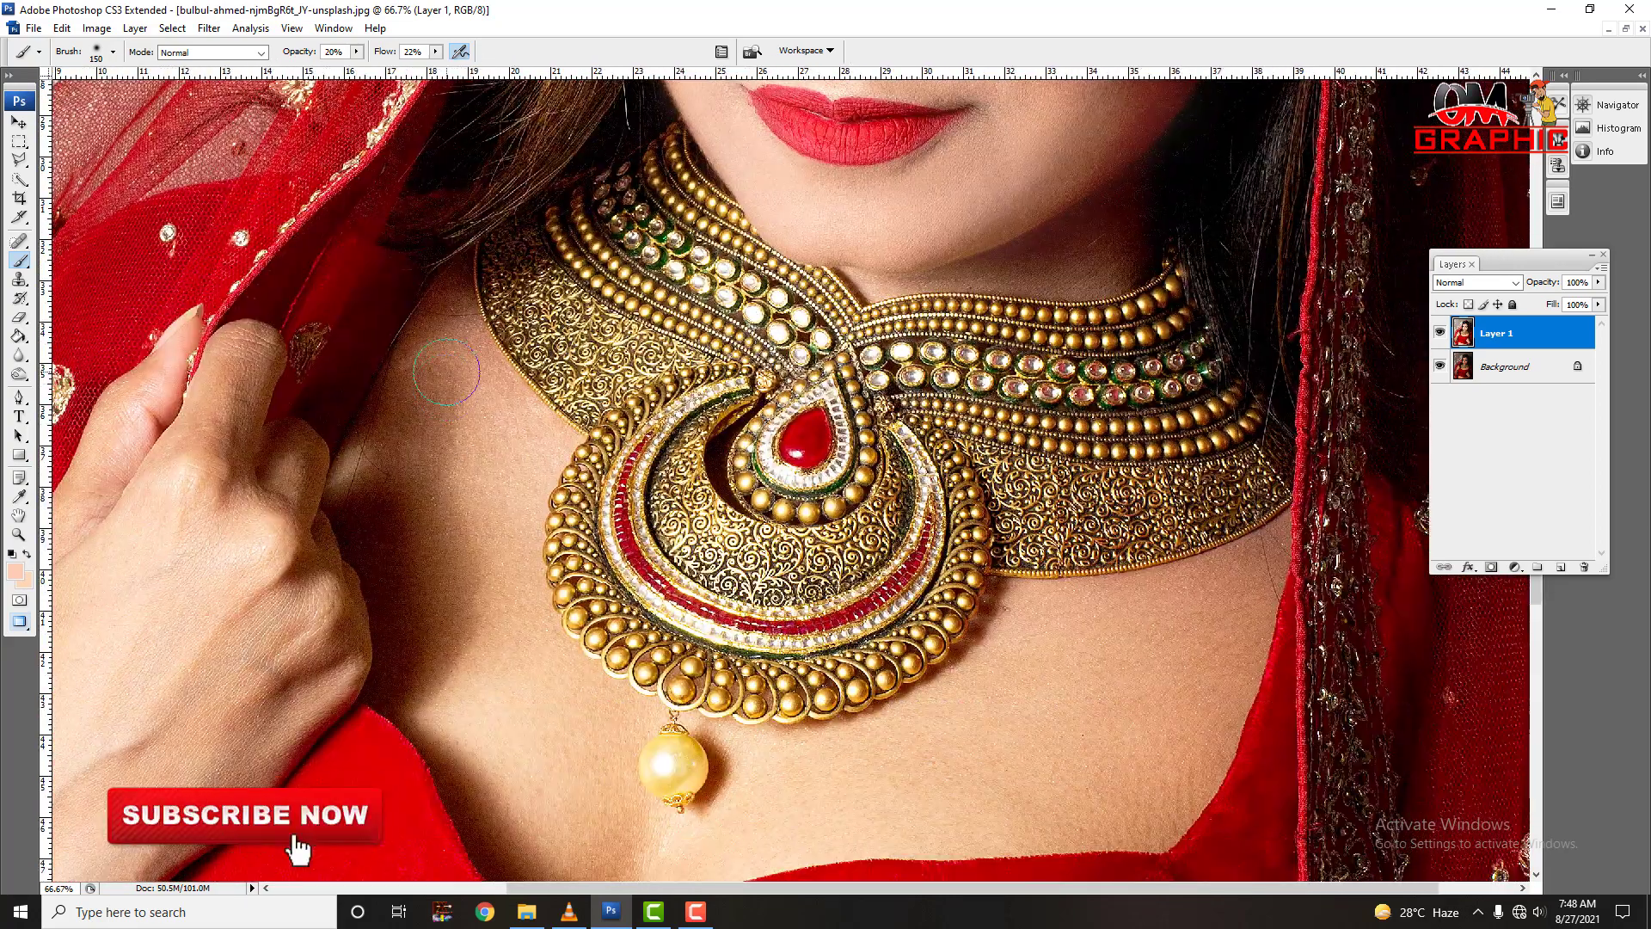
{"action": "scroll", "coordinate": [533, 637], "scroll_direction": "down", "scroll_amount": 3}
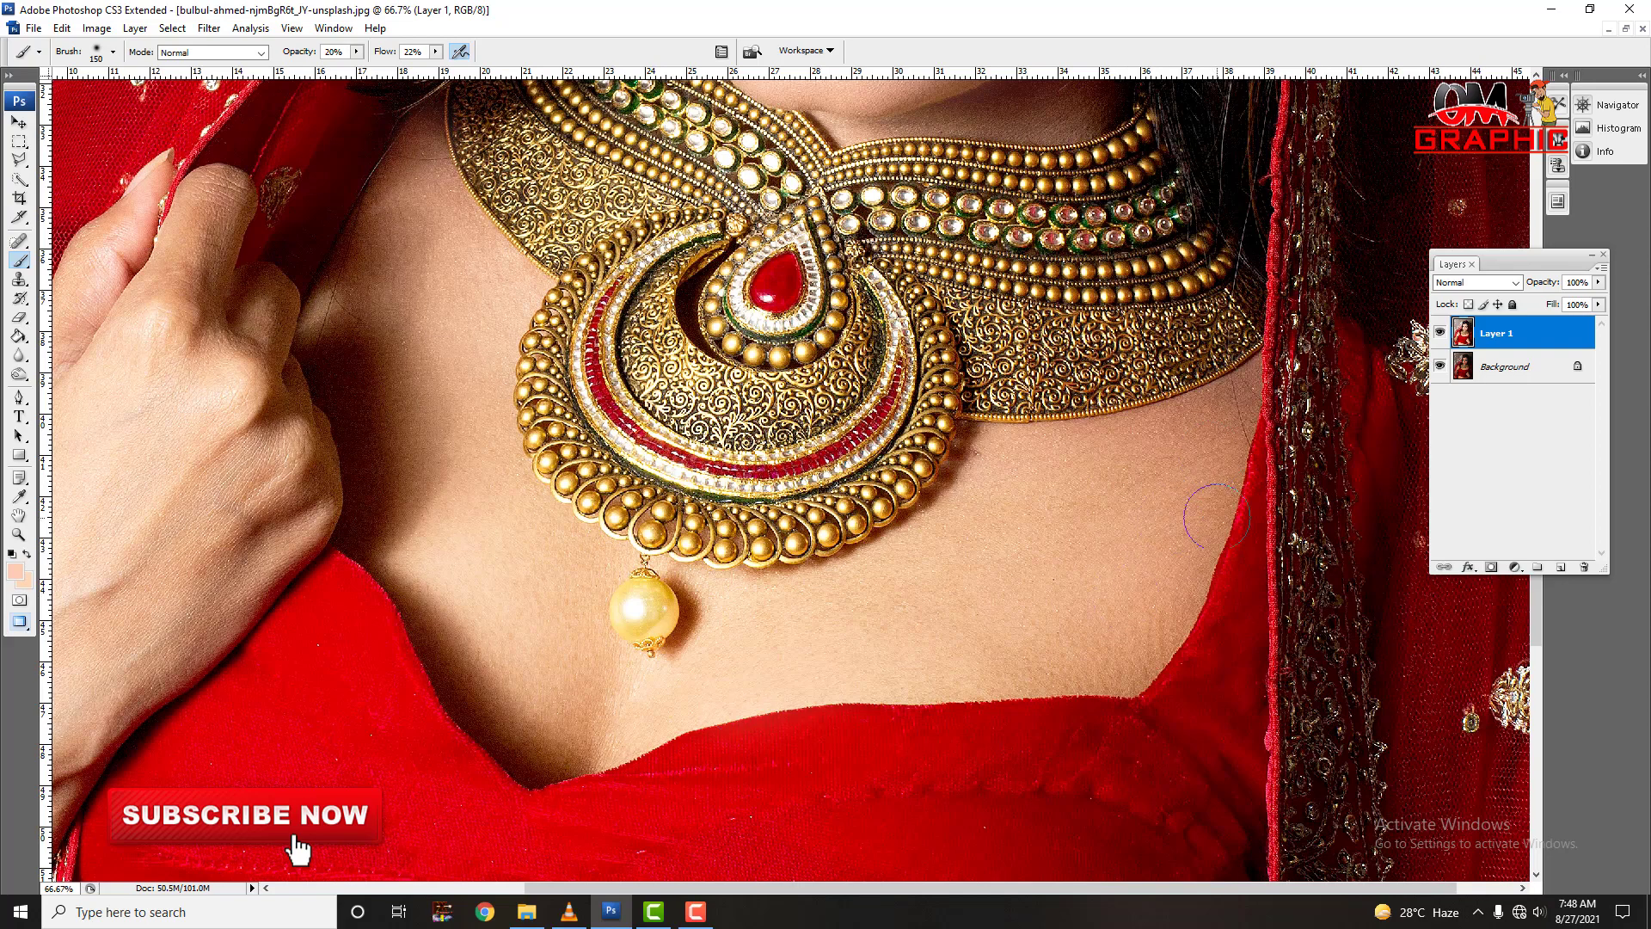
{"action": "scroll", "coordinate": [738, 700], "scroll_direction": "left", "scroll_amount": 5}
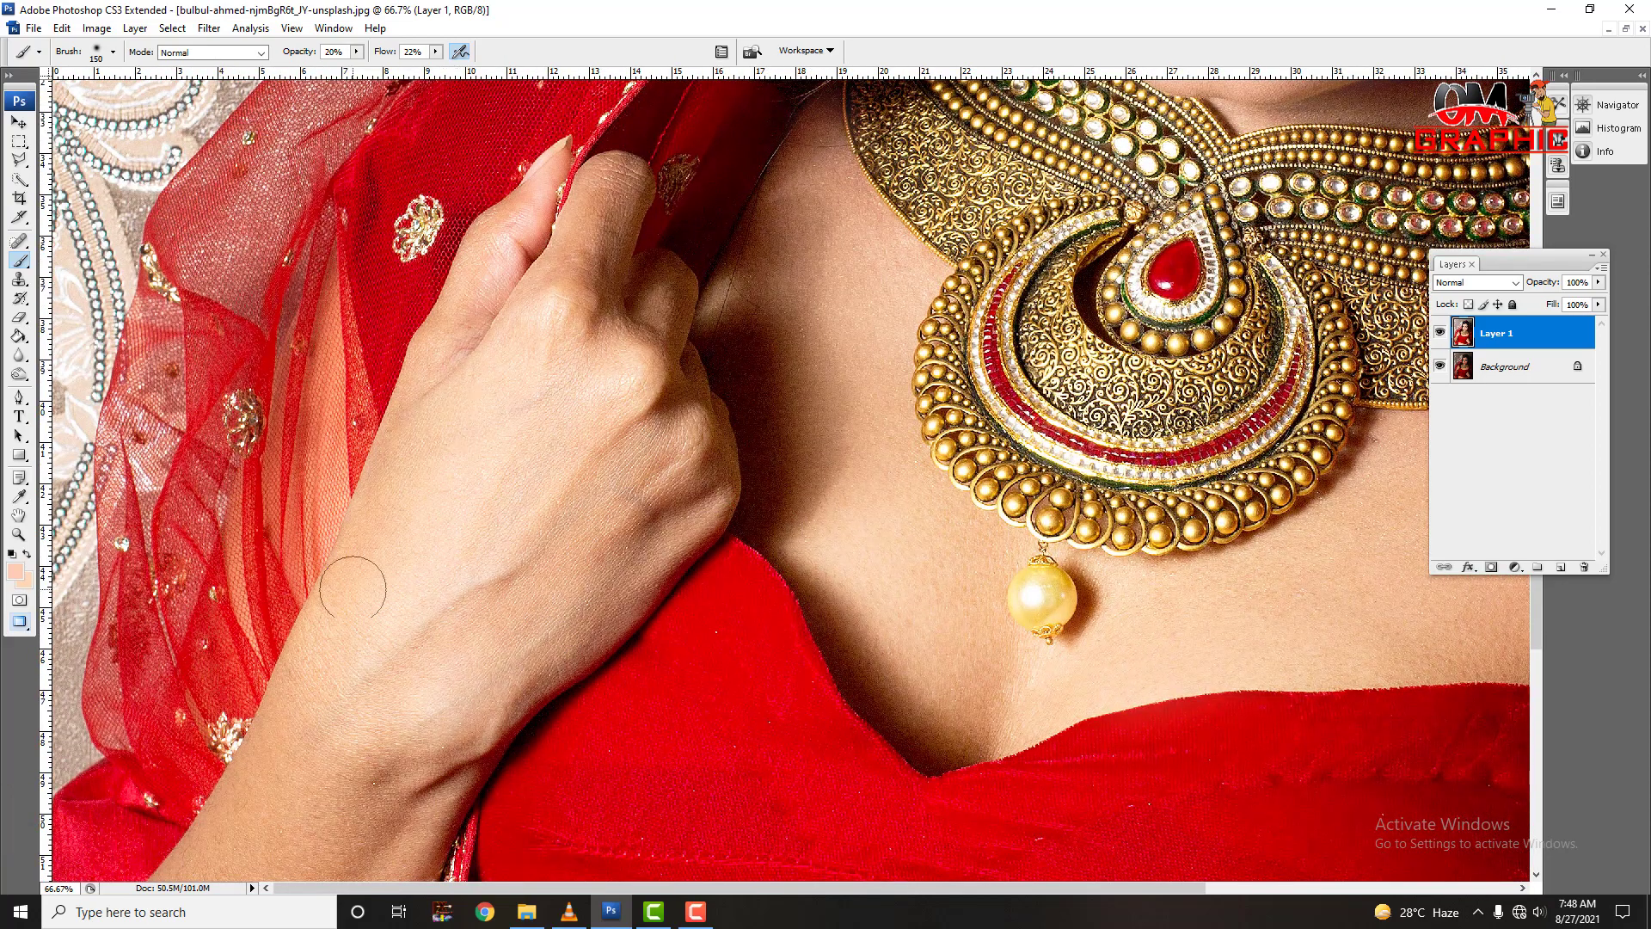
{"action": "scroll", "coordinate": [258, 619], "scroll_direction": "down", "scroll_amount": 6}
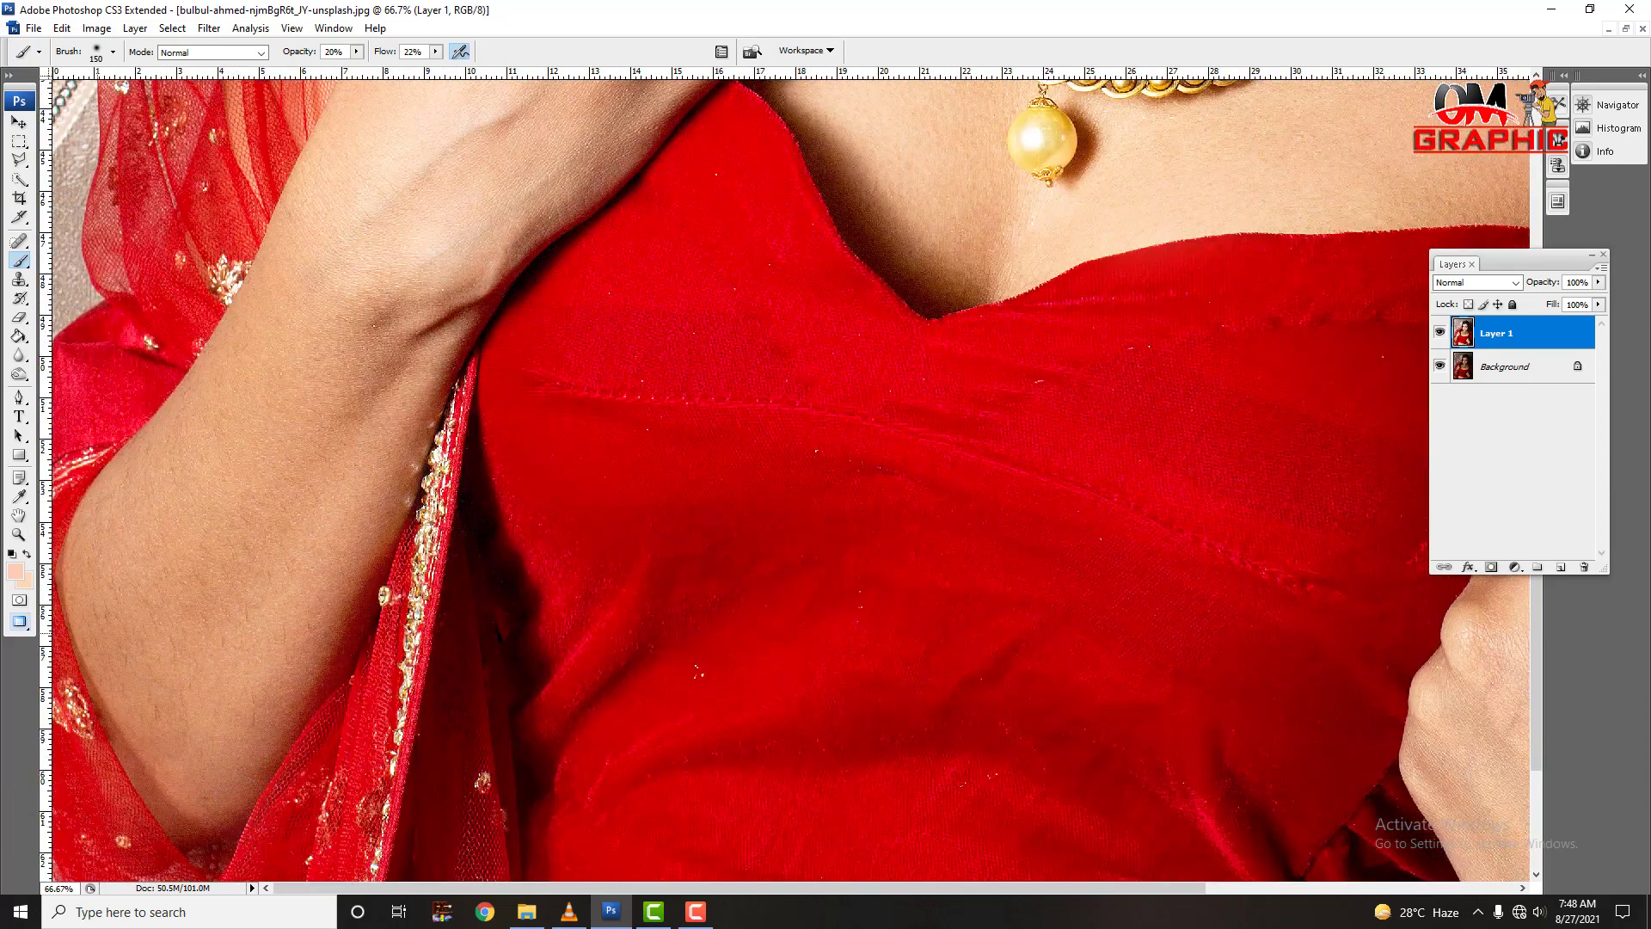
{"action": "left_click_drag", "start_coordinate": [374, 493], "coordinate": [368, 710]}
{"action": "scroll", "coordinate": [367, 710], "scroll_direction": "up", "scroll_amount": 8}
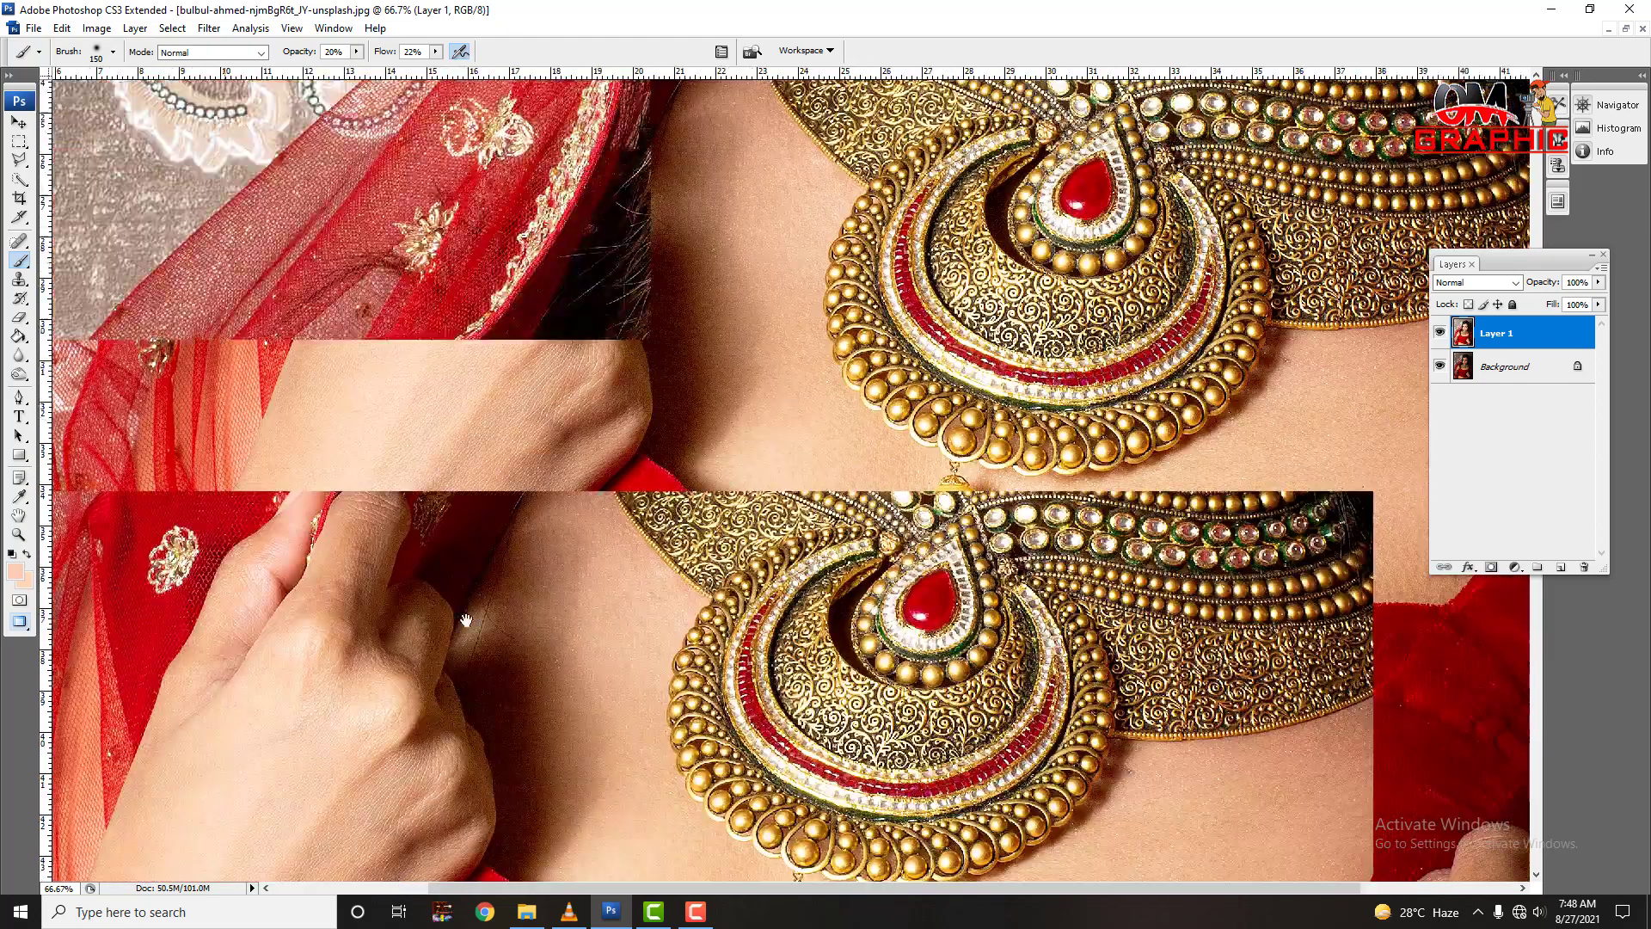
{"action": "scroll", "coordinate": [602, 514], "scroll_direction": "up", "scroll_amount": 8}
{"action": "left_click_drag", "start_coordinate": [602, 513], "coordinate": [524, 513]}
{"action": "key", "text": "ctrl+minus"}
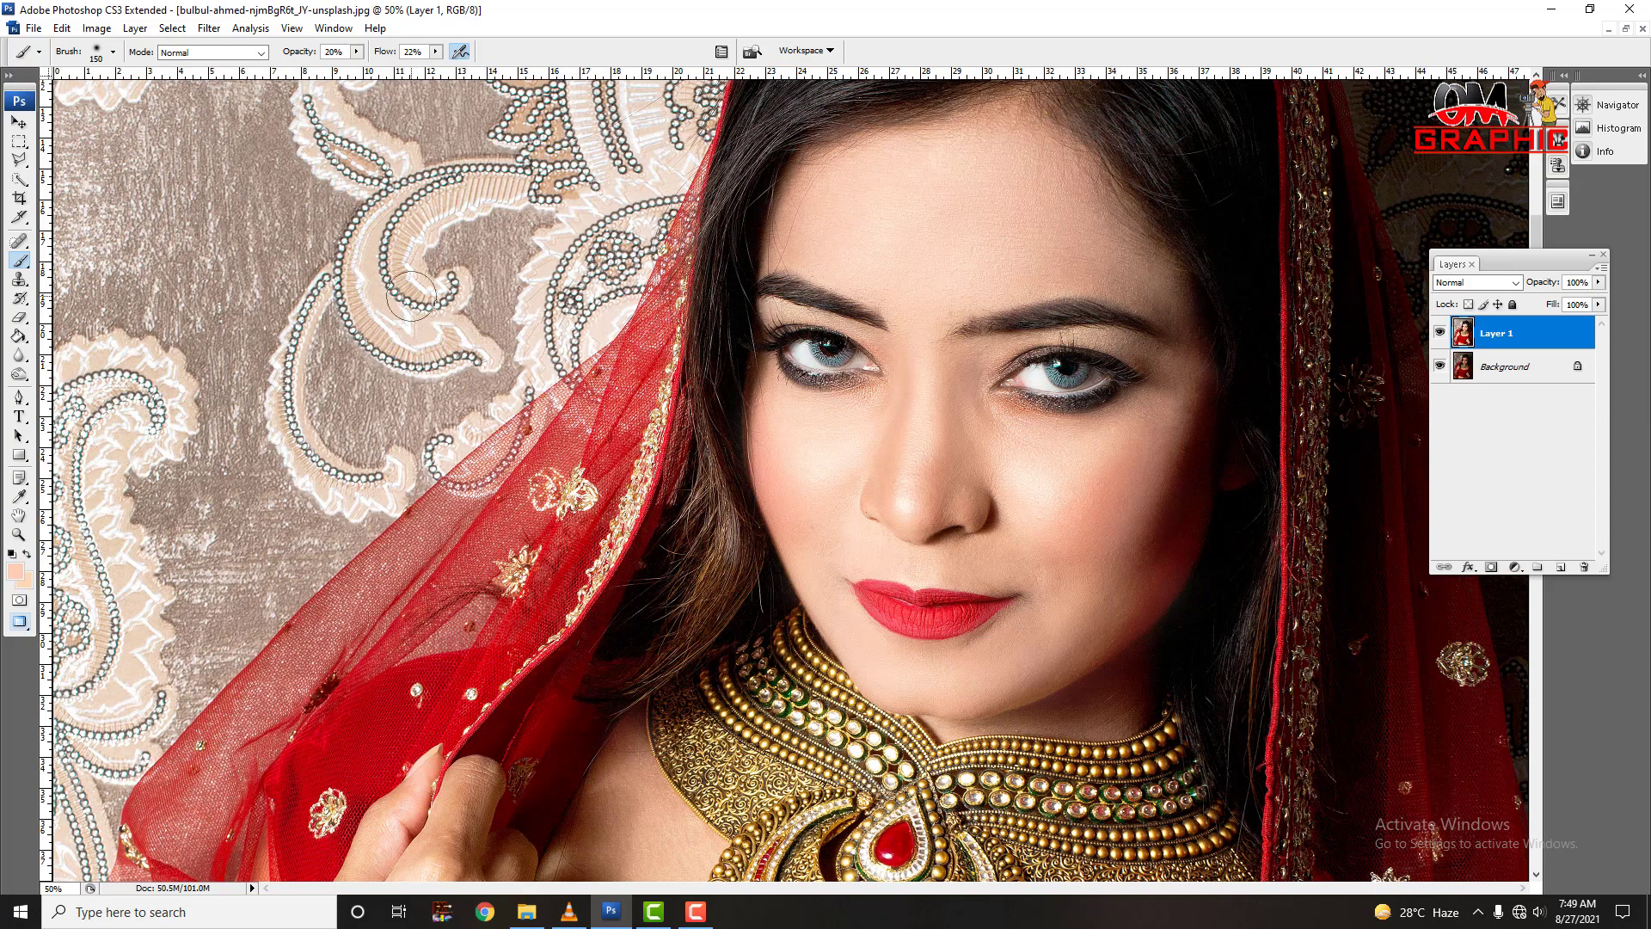
{"action": "key", "text": "ctrl+plus"}
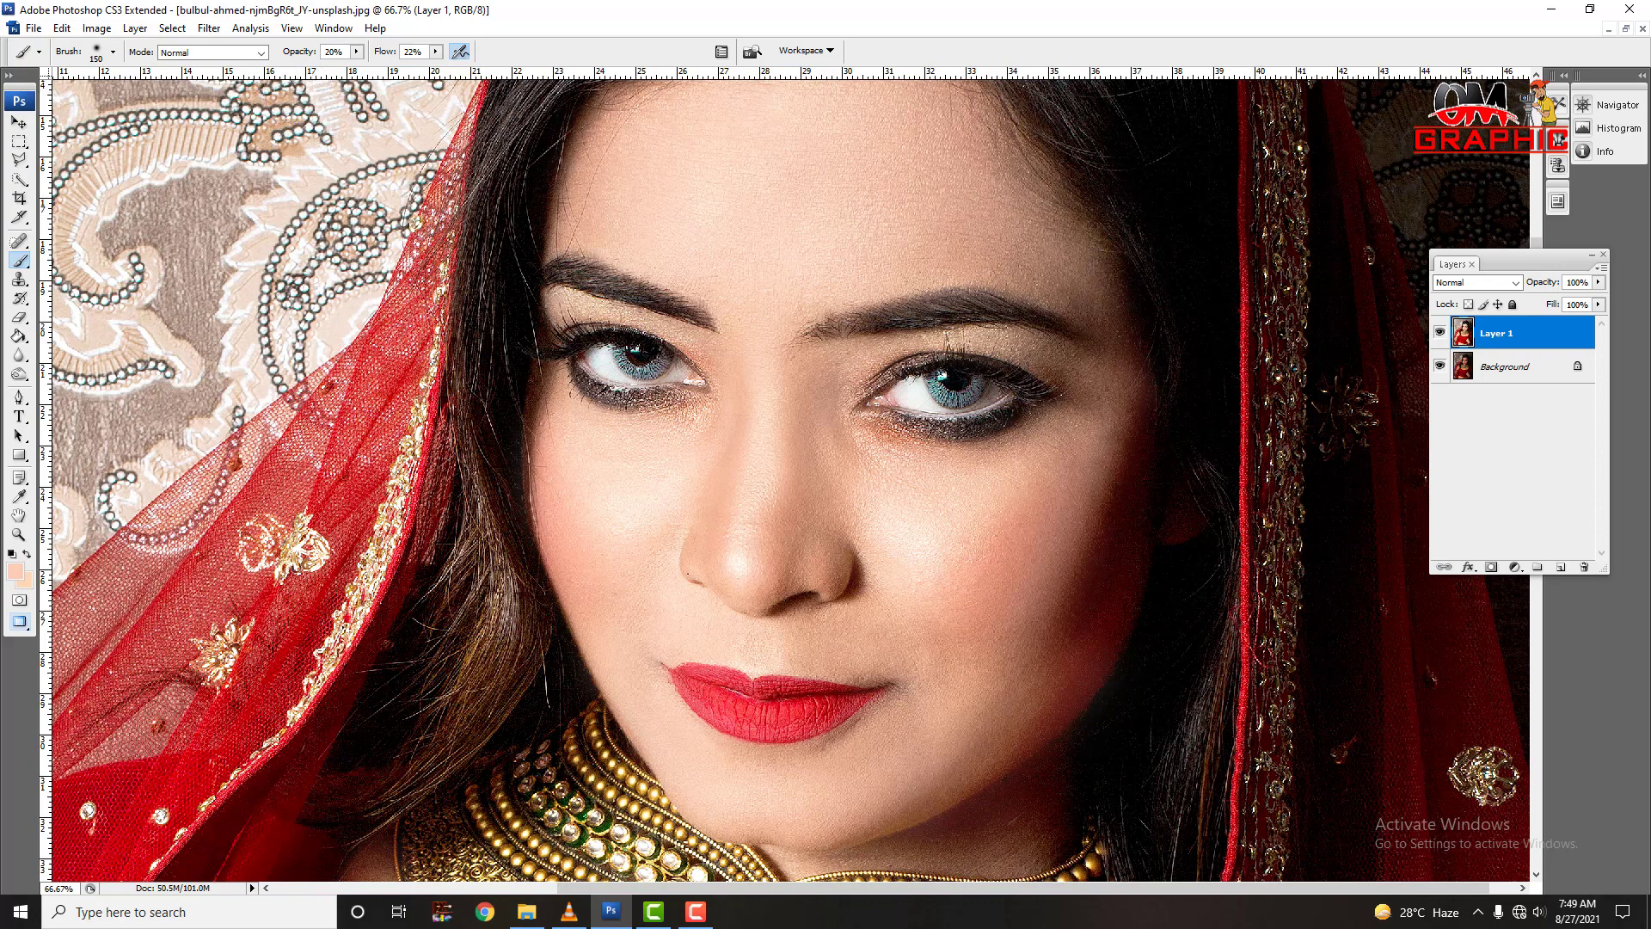
Run Imagenomic Noiseware Professional with the Full noise reduction preset on Layer 1
{"action": "left_click", "coordinate": [209, 29]}
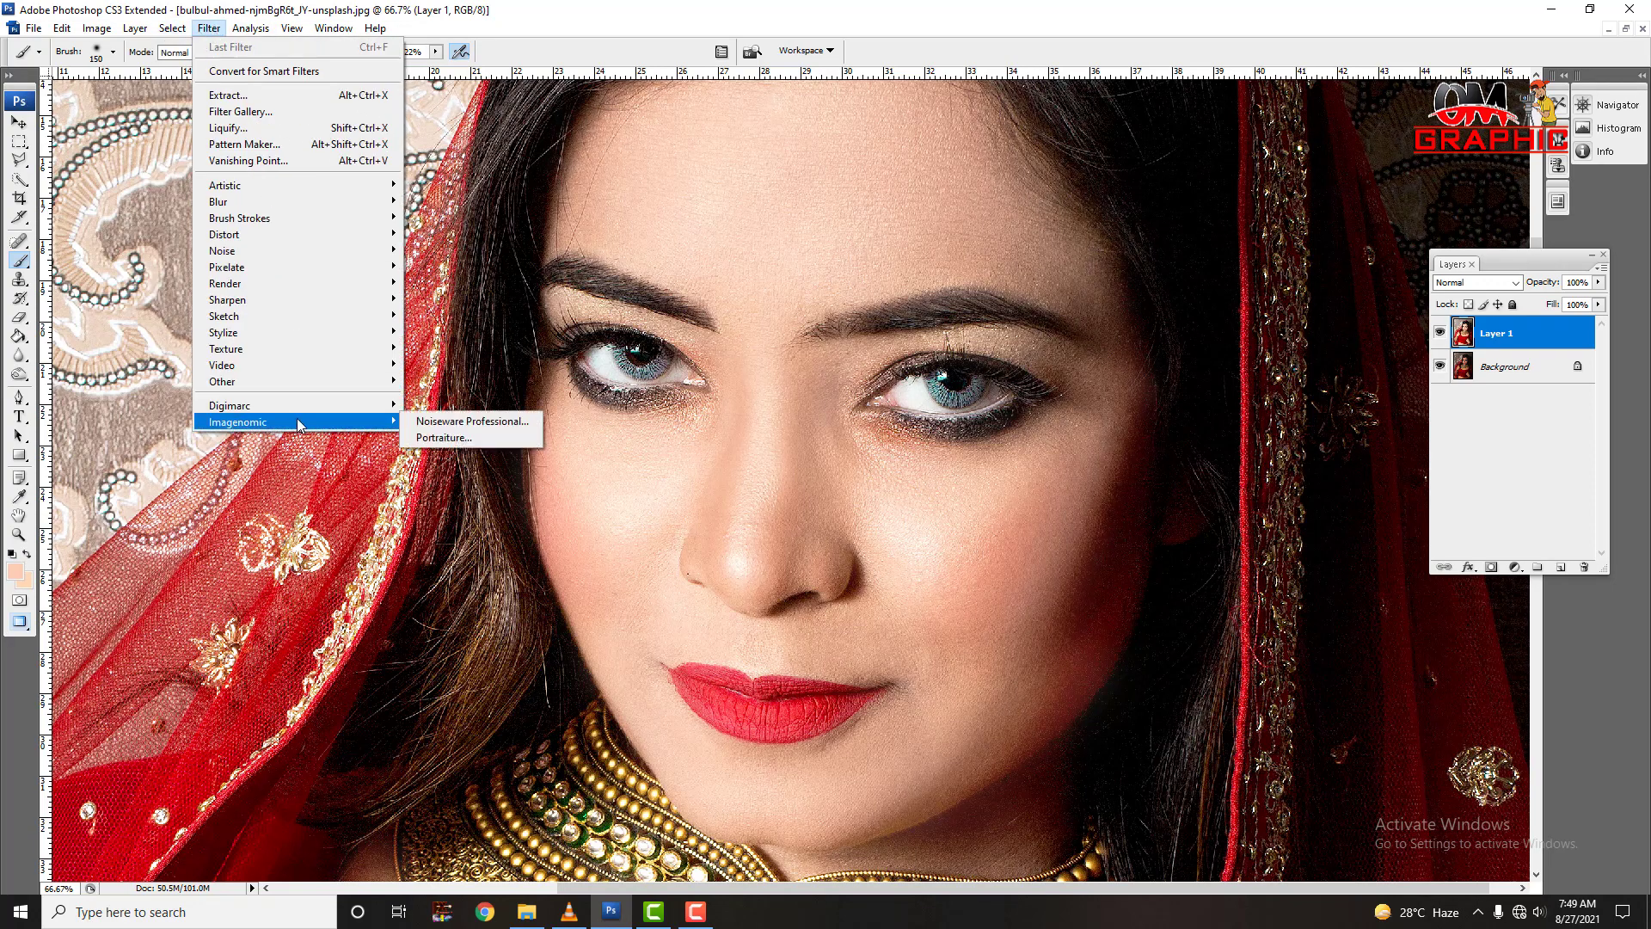
{"action": "mouse_move", "coordinate": [237, 422]}
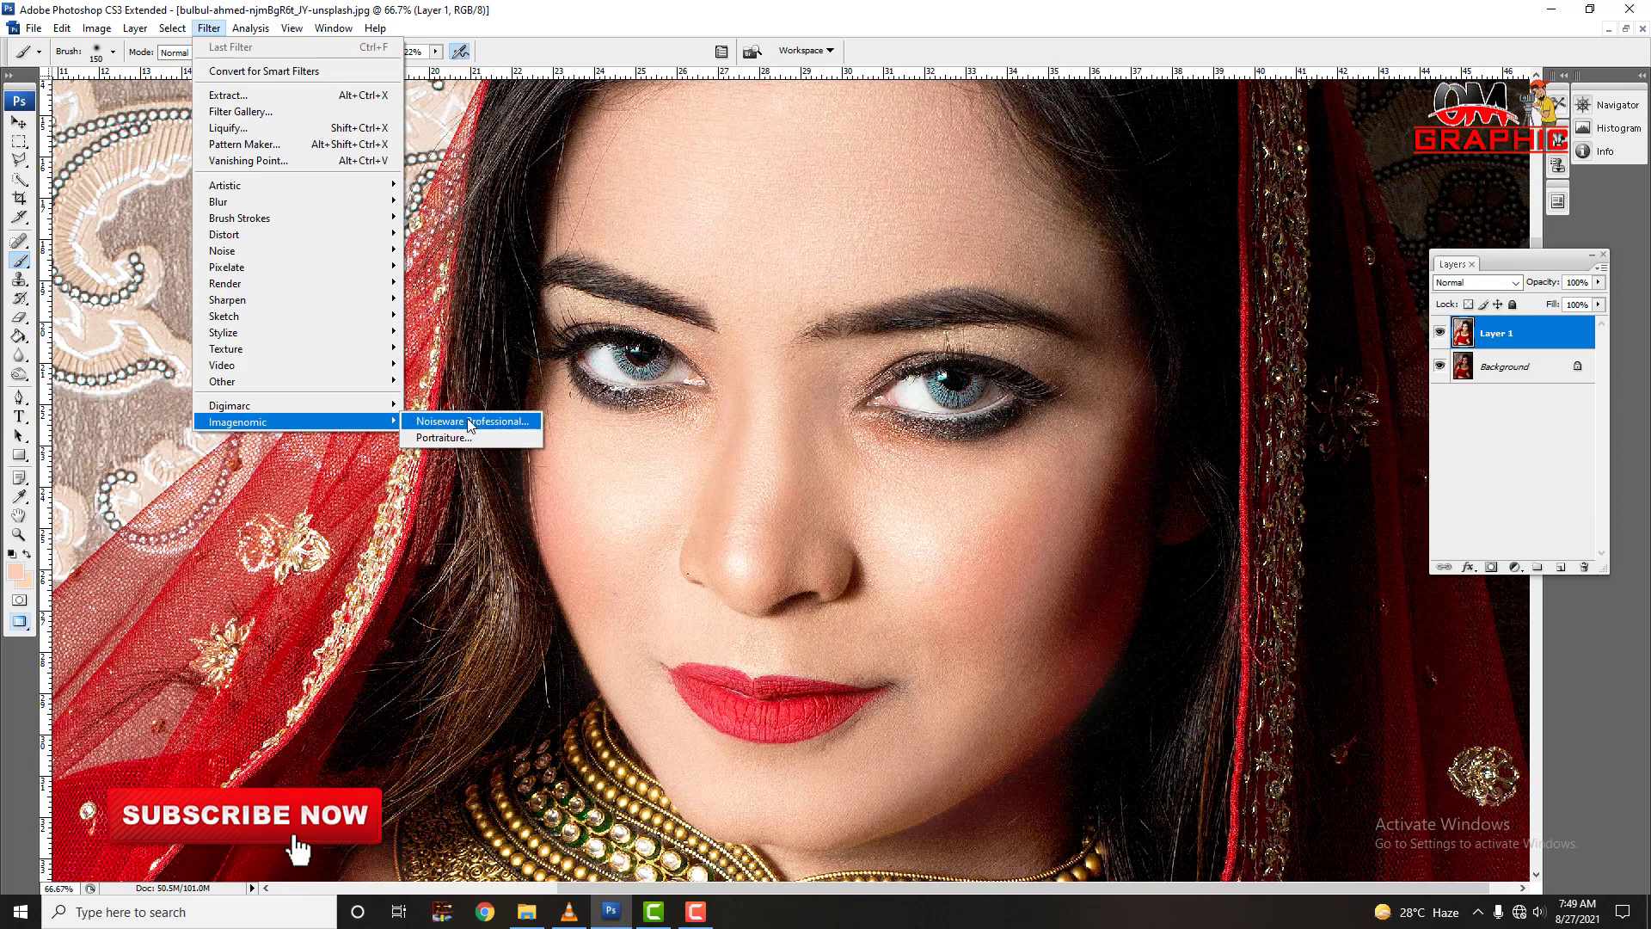
{"action": "left_click", "coordinate": [469, 421]}
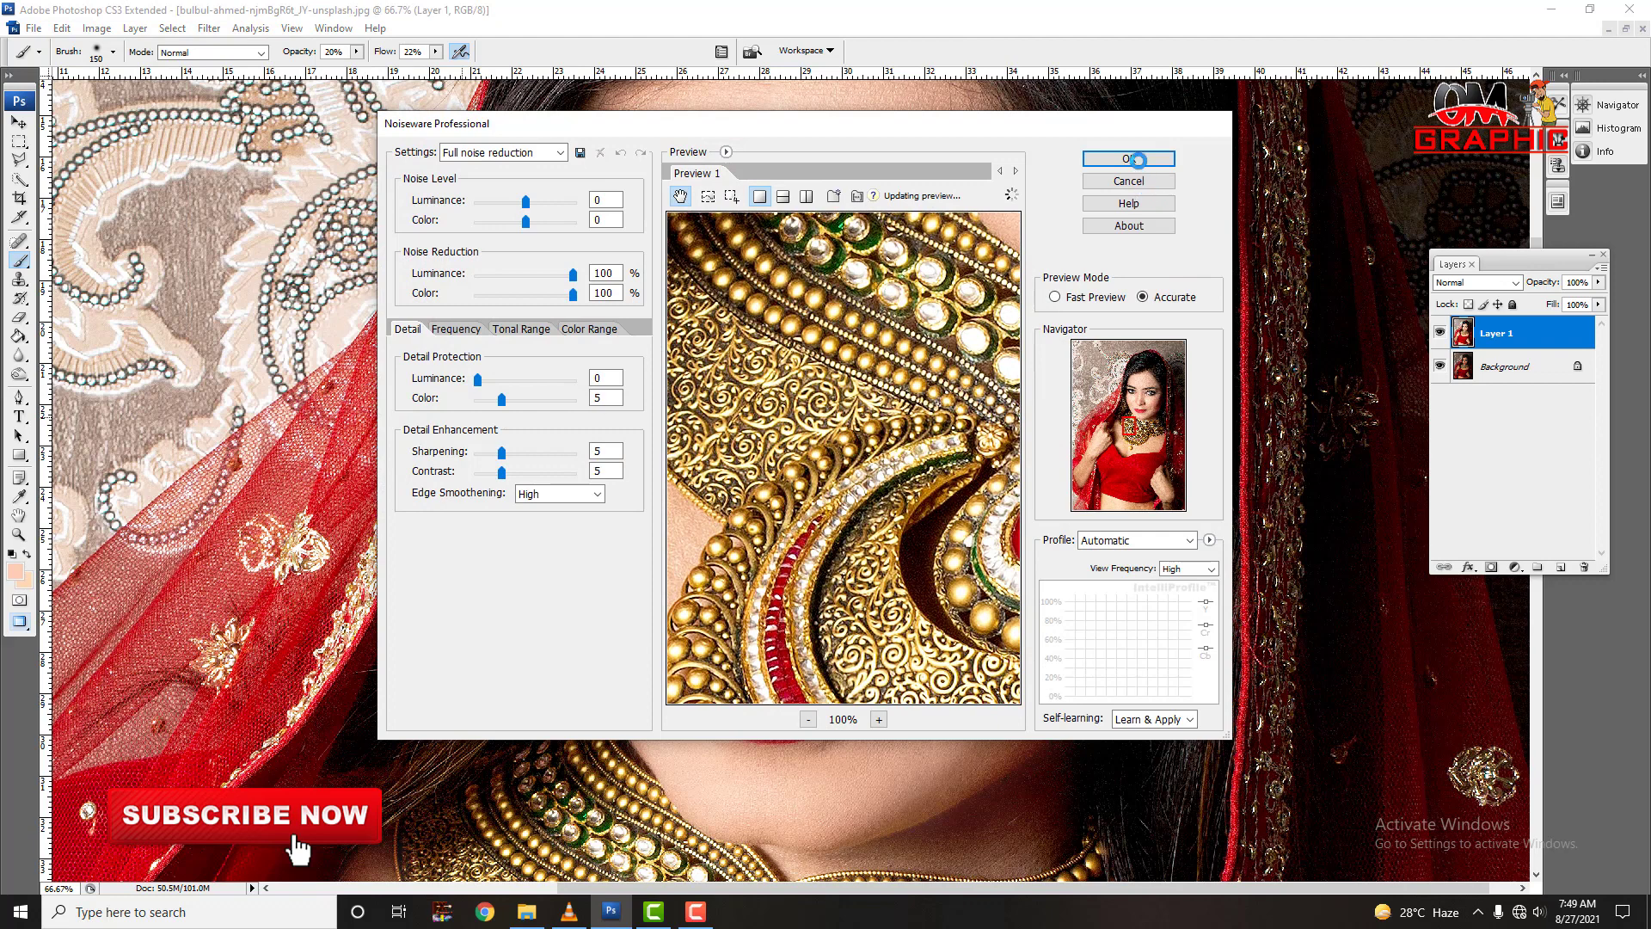
{"action": "left_click", "coordinate": [1129, 159]}
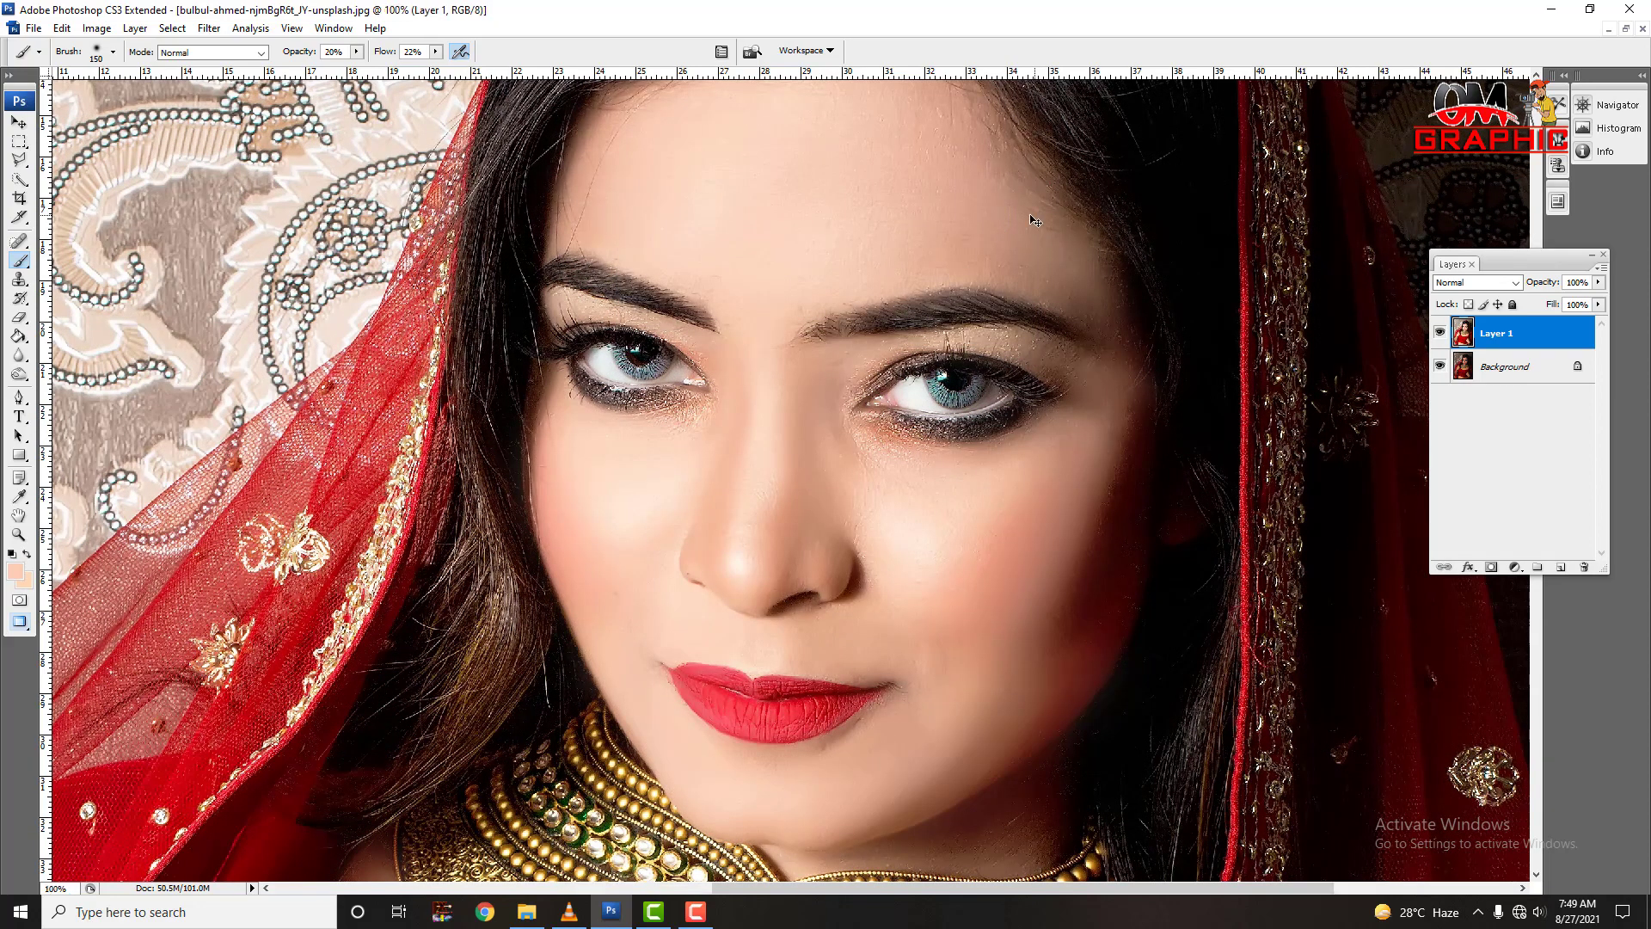
Zoom to 100% and repeatedly toggle Layer 1 to compare smoothed and original skin
{"action": "key", "text": "ctrl+plus"}
{"action": "left_click", "coordinate": [1445, 368], "text": "alt"}
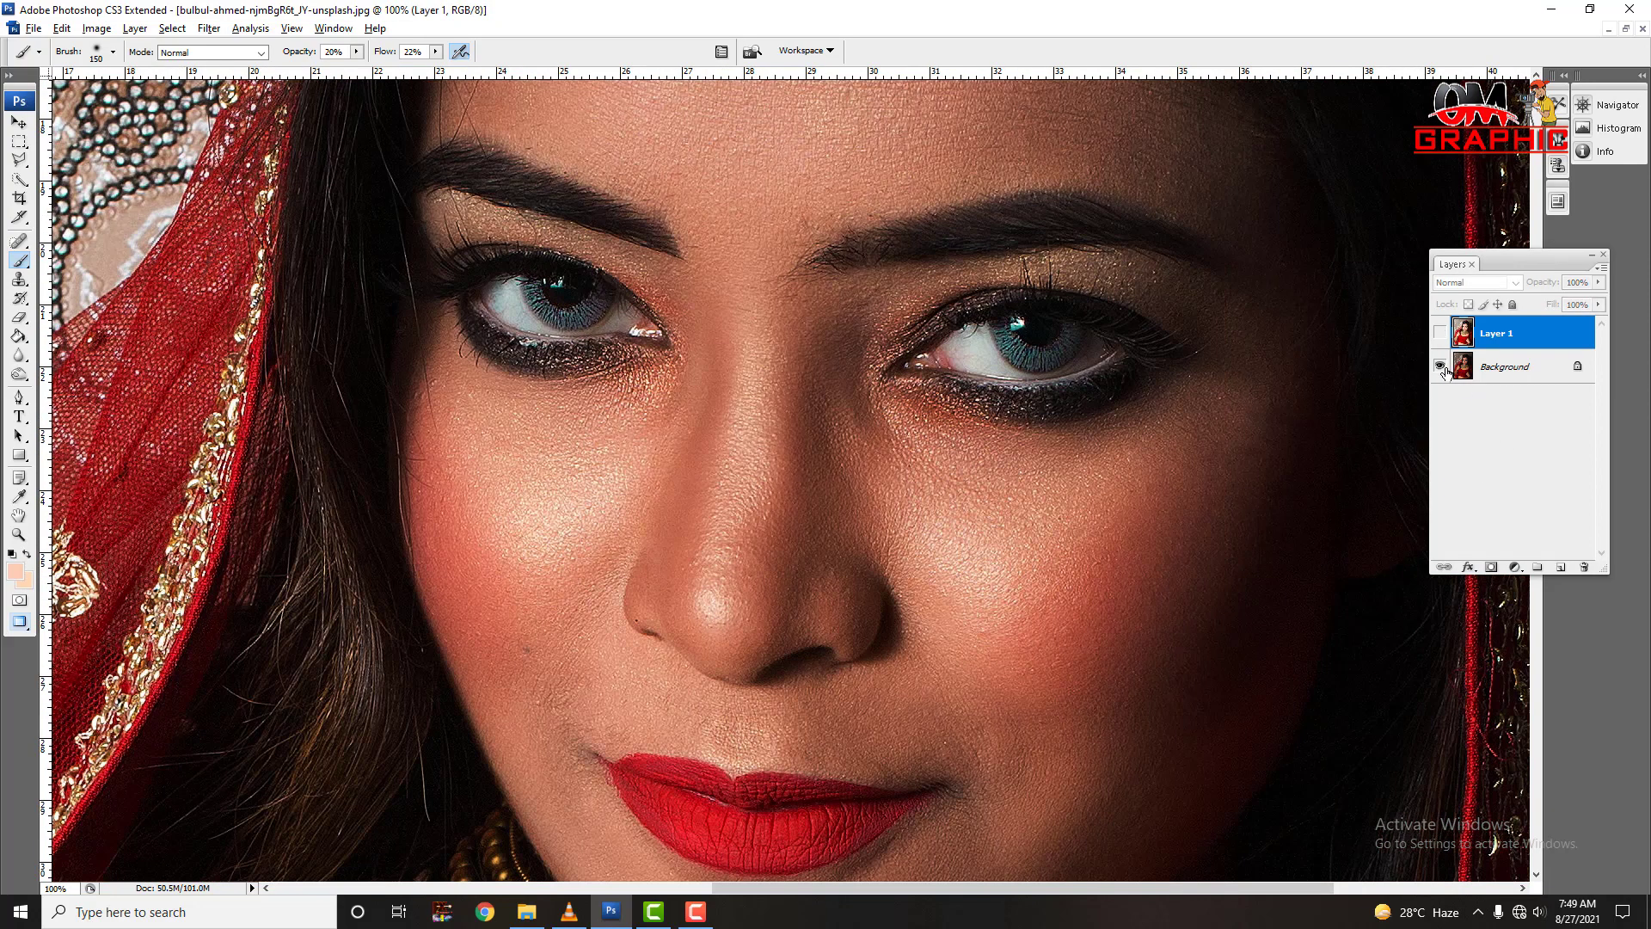
{"action": "left_click", "coordinate": [1445, 368], "text": "alt"}
{"action": "key", "text": "ctrl+minus"}
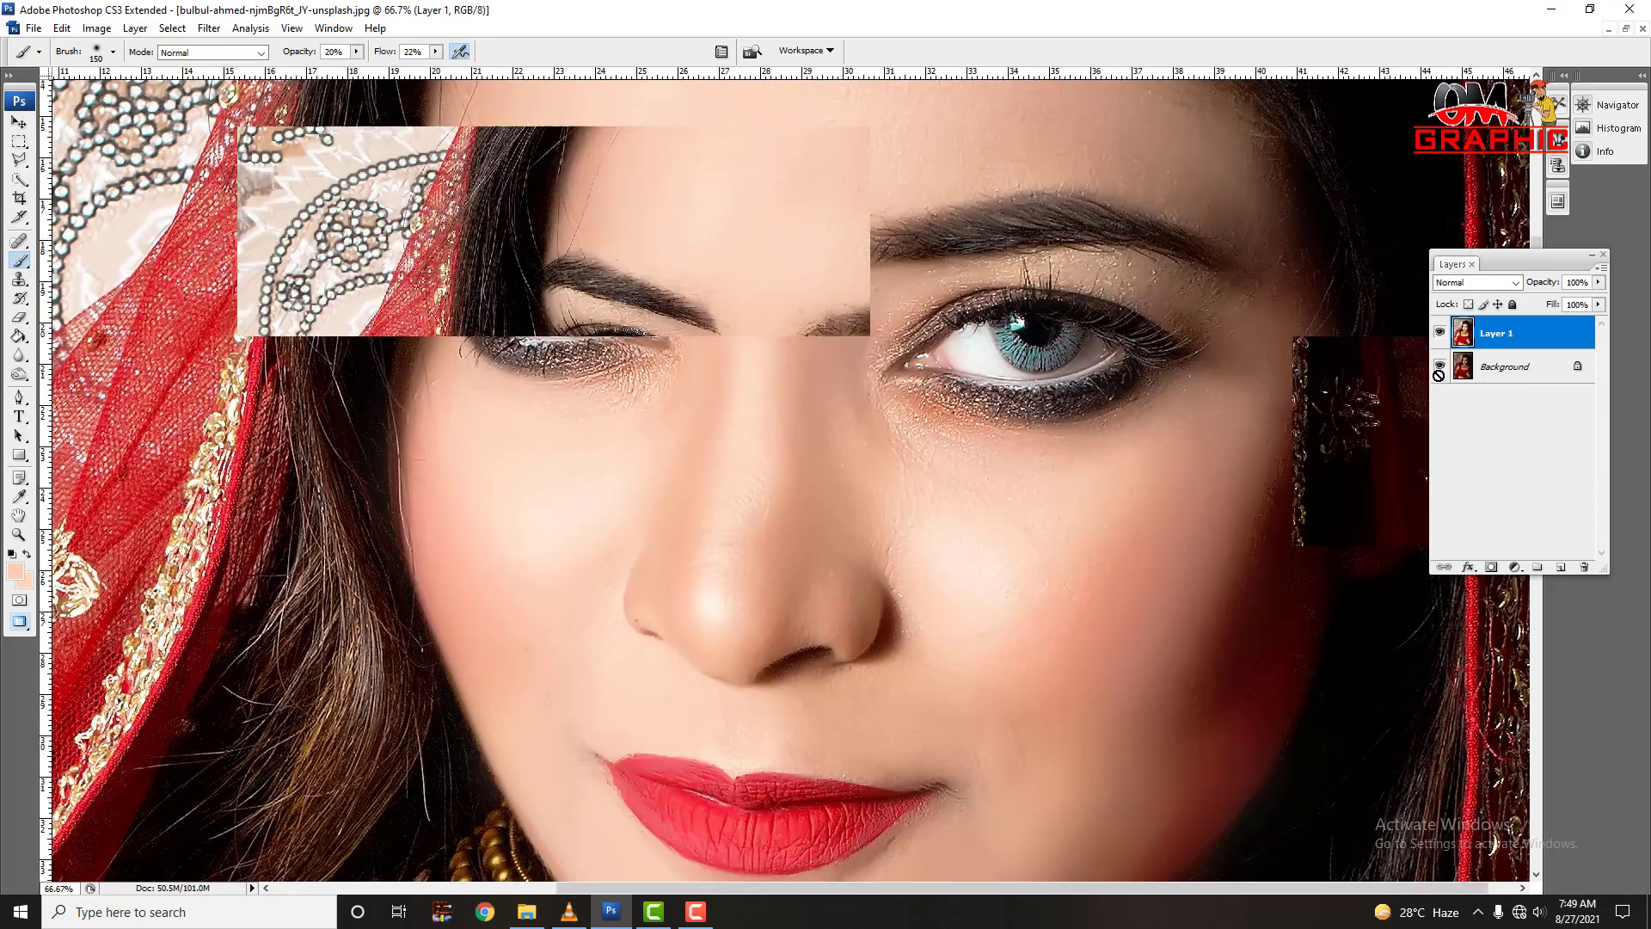
{"action": "key", "text": "ctrl+minus"}
{"action": "left_click", "coordinate": [1445, 368], "text": "alt"}
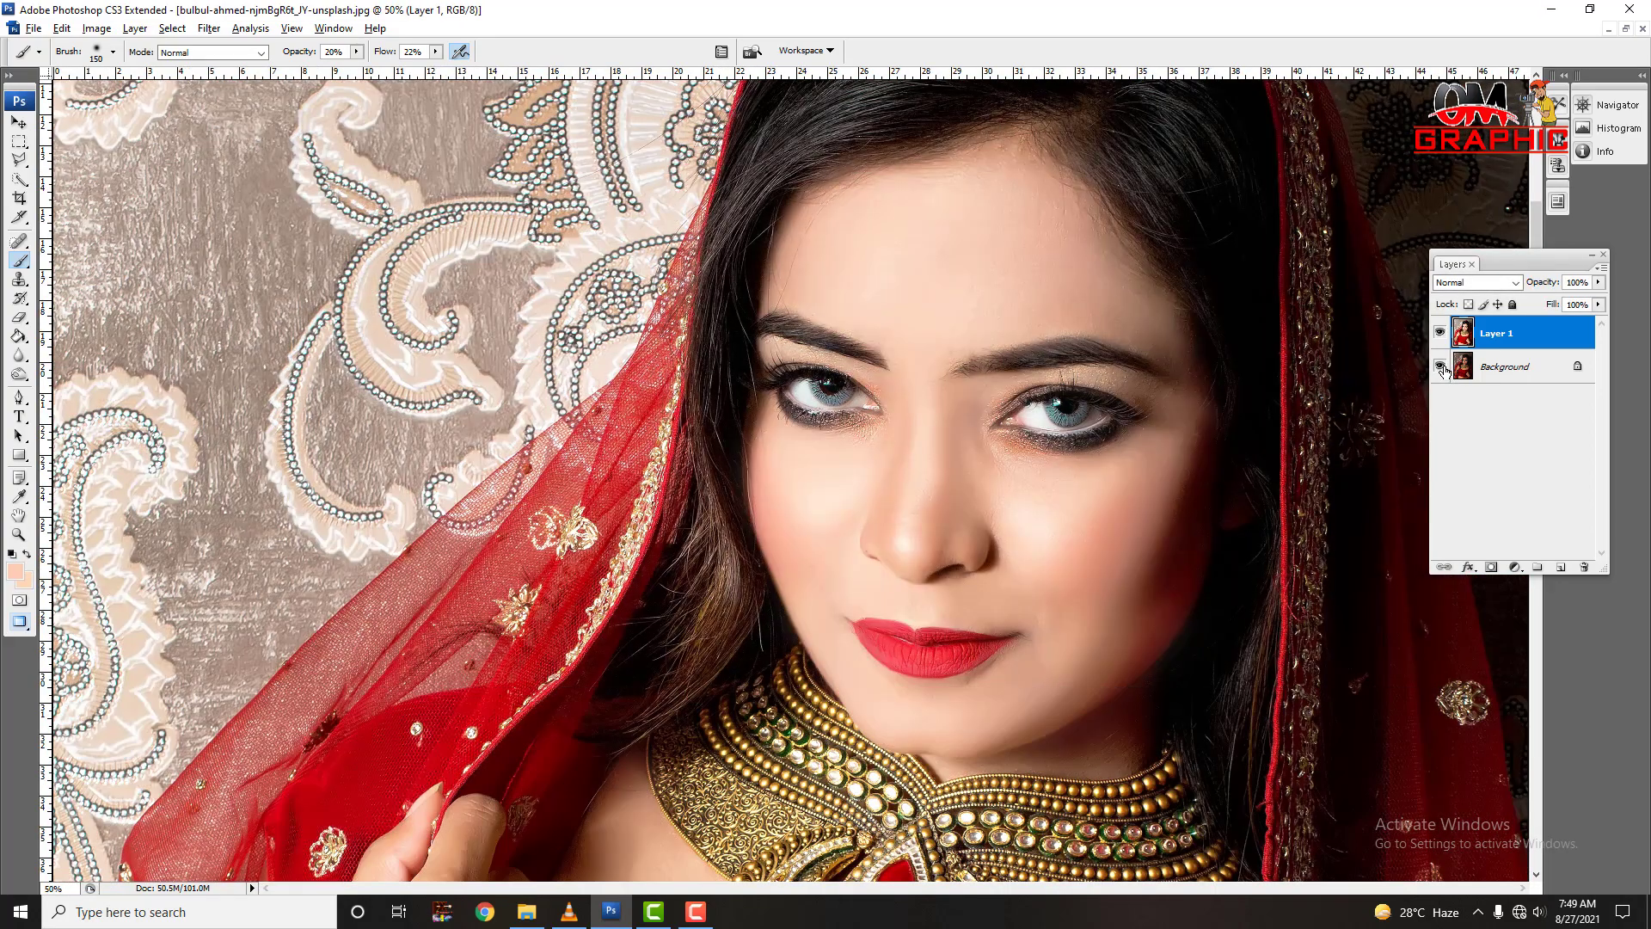
{"action": "left_click", "coordinate": [1445, 368], "text": "alt"}
{"action": "left_click", "coordinate": [1444, 368], "text": "alt"}
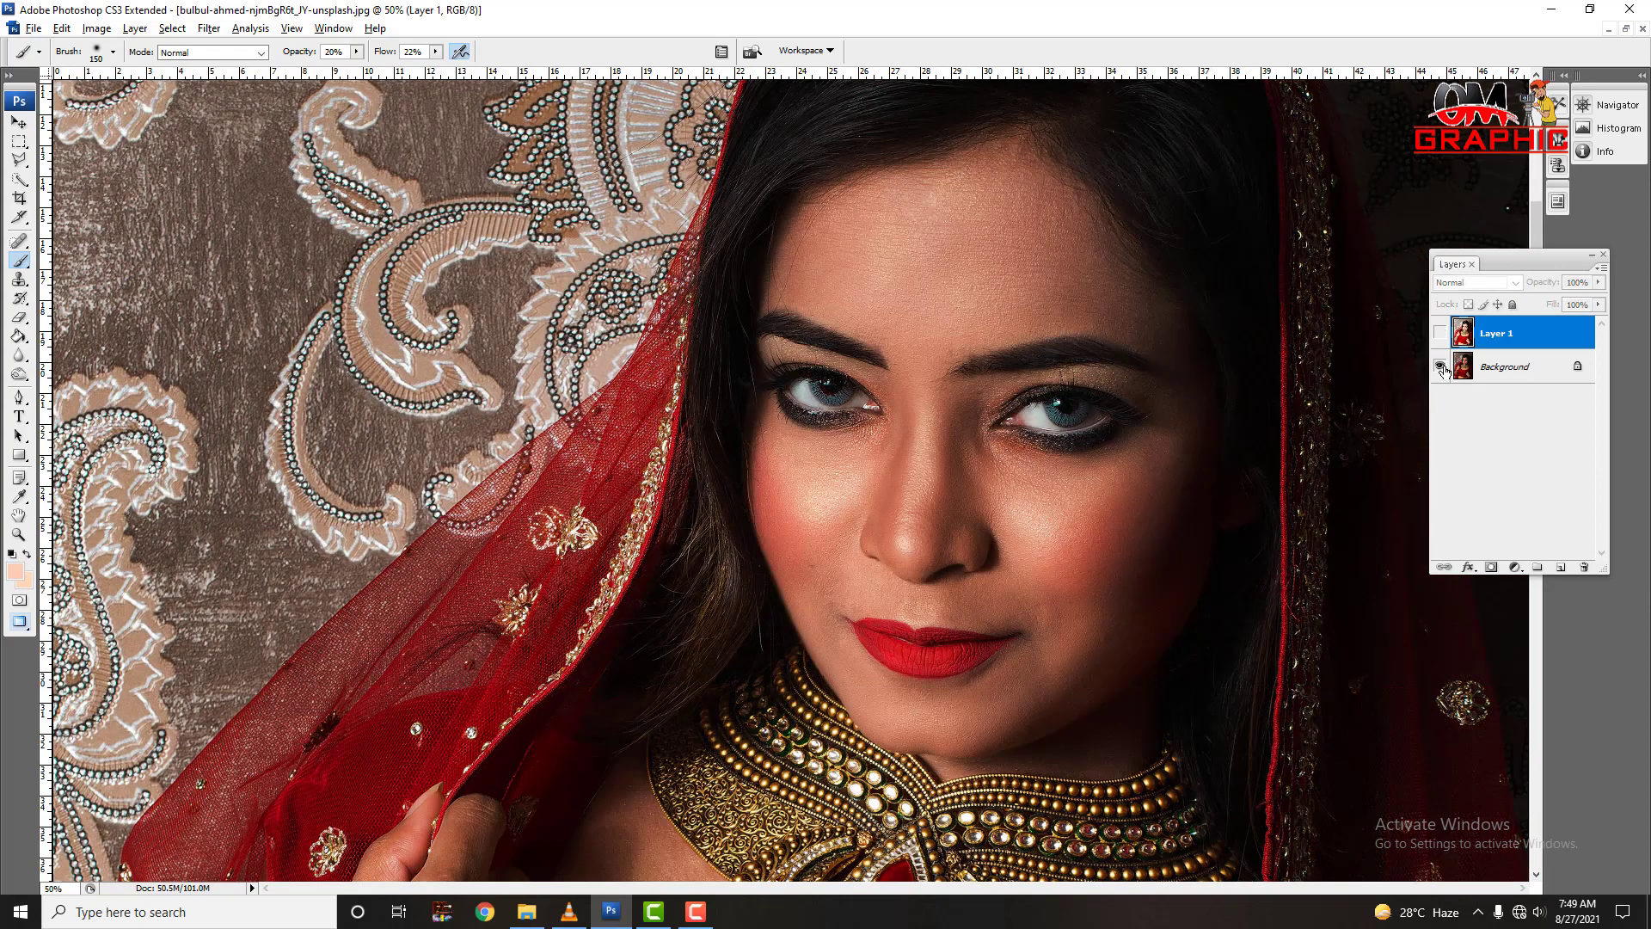
{"action": "left_click", "coordinate": [1445, 368], "text": "alt"}
{"action": "left_click", "coordinate": [1445, 368], "text": "alt"}
Compare the whole photo before and after smoothing, then zoom back in on the face
{"action": "key", "text": "ctrl+minus"}
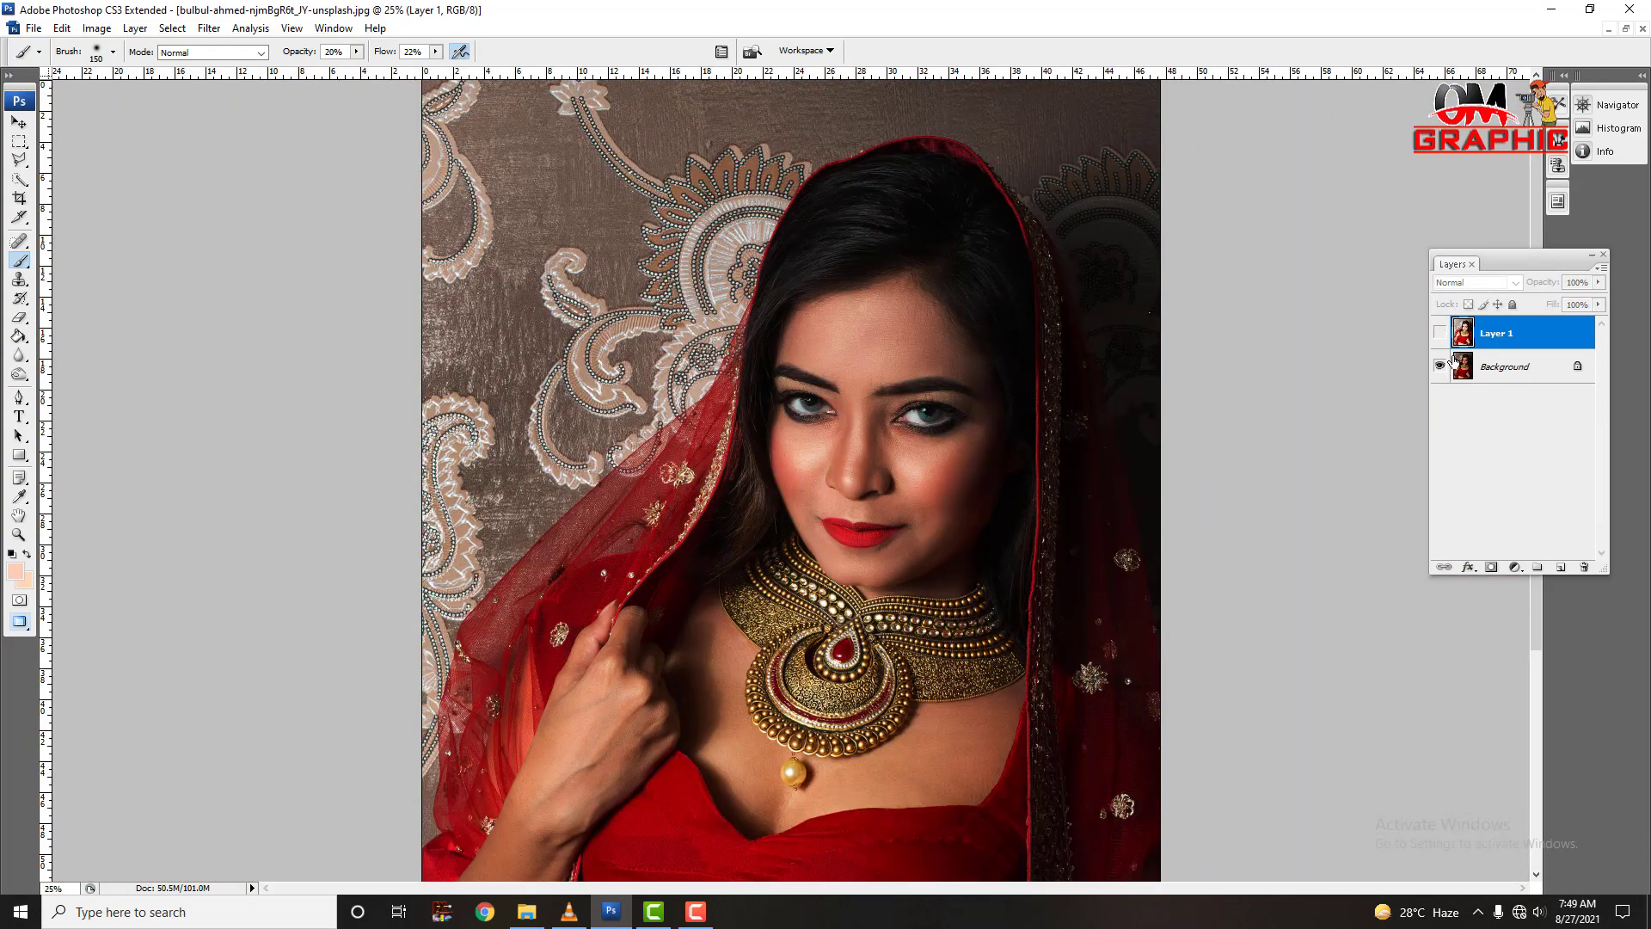
{"action": "left_click", "coordinate": [1442, 368], "text": "alt"}
{"action": "left_click", "coordinate": [1442, 366], "text": "alt"}
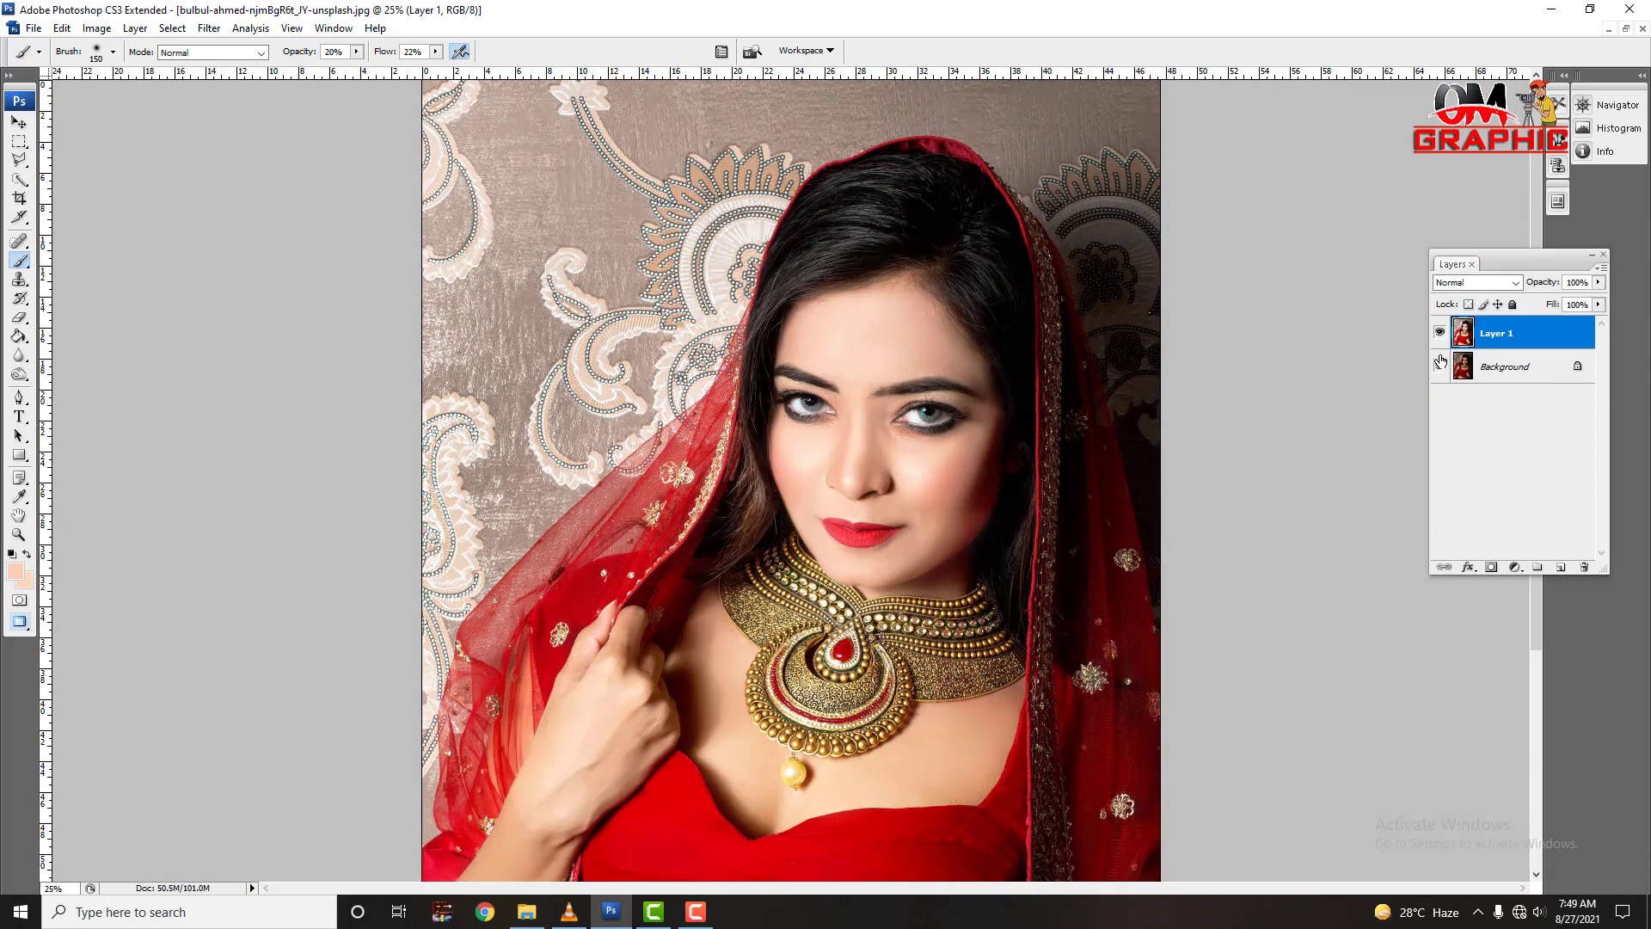
{"action": "key", "text": "ctrl+plus"}
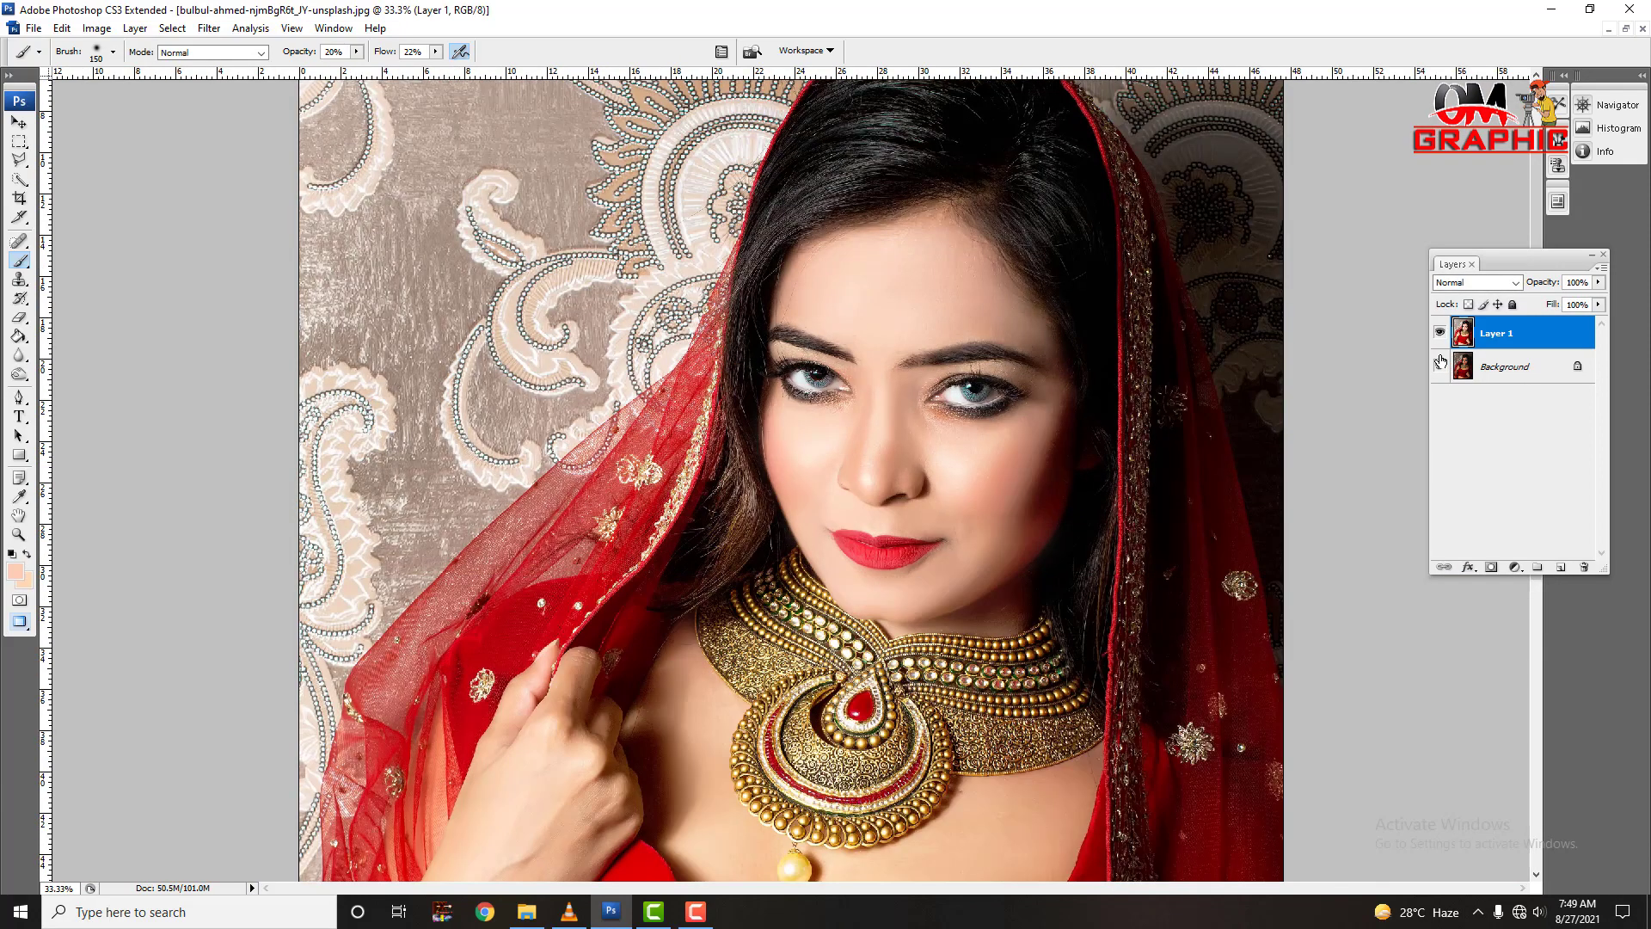
{"action": "key", "text": "ctrl+plus"}
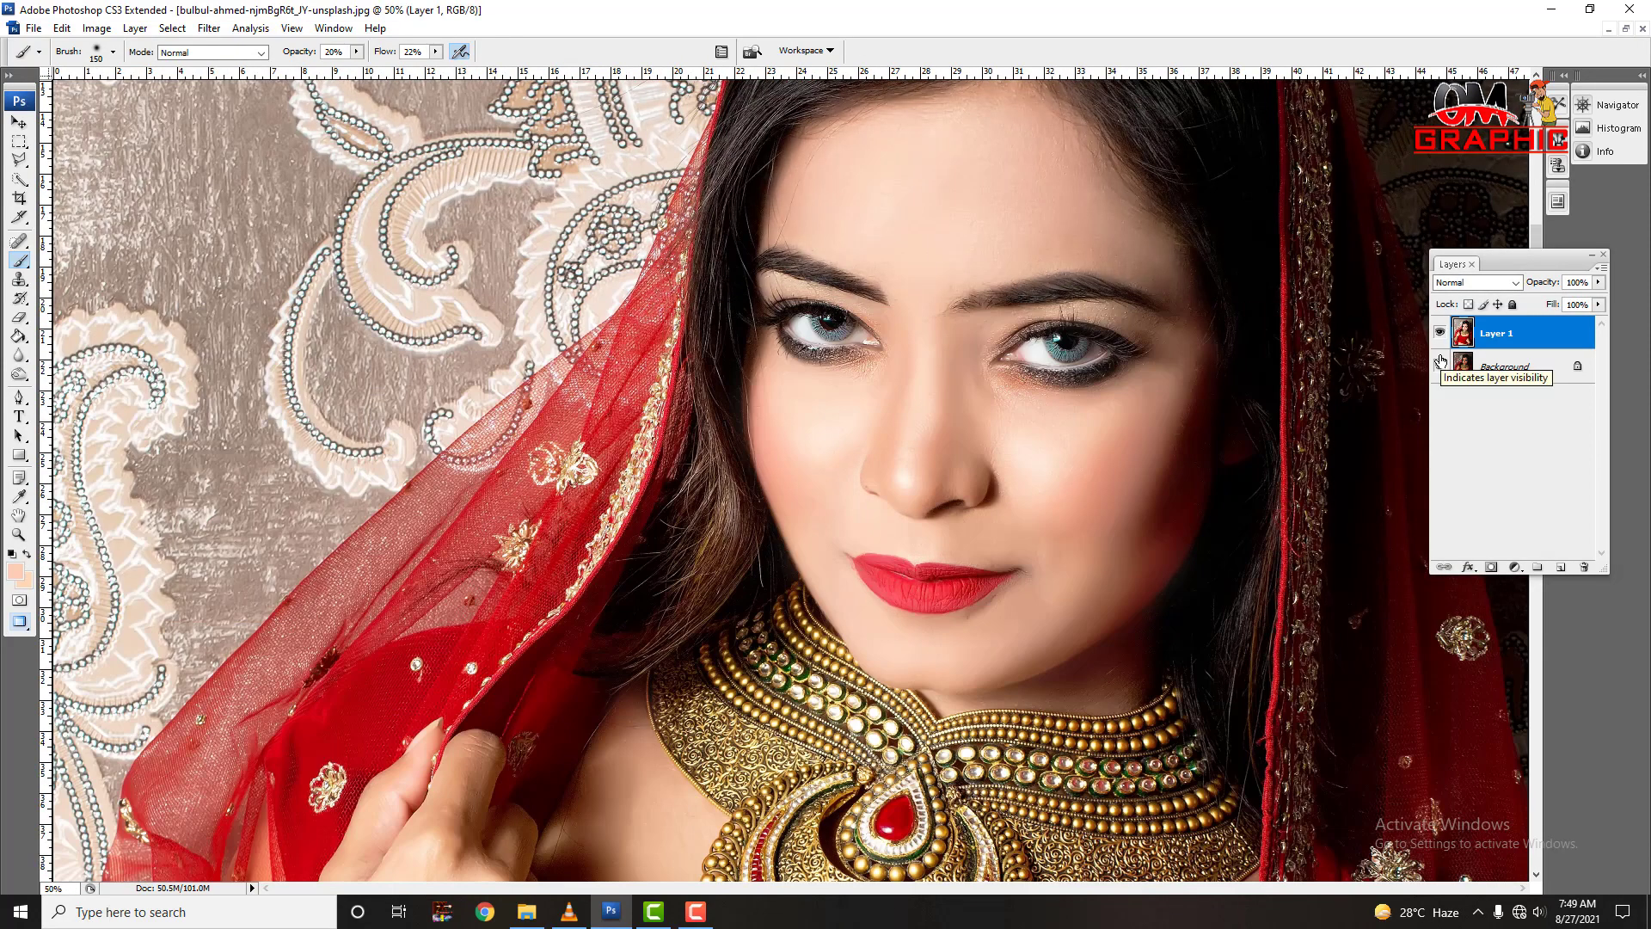
Briefly bring up Color Balance, close it, and open the Image adjustments list
{"action": "key", "text": "ctrl+b"}
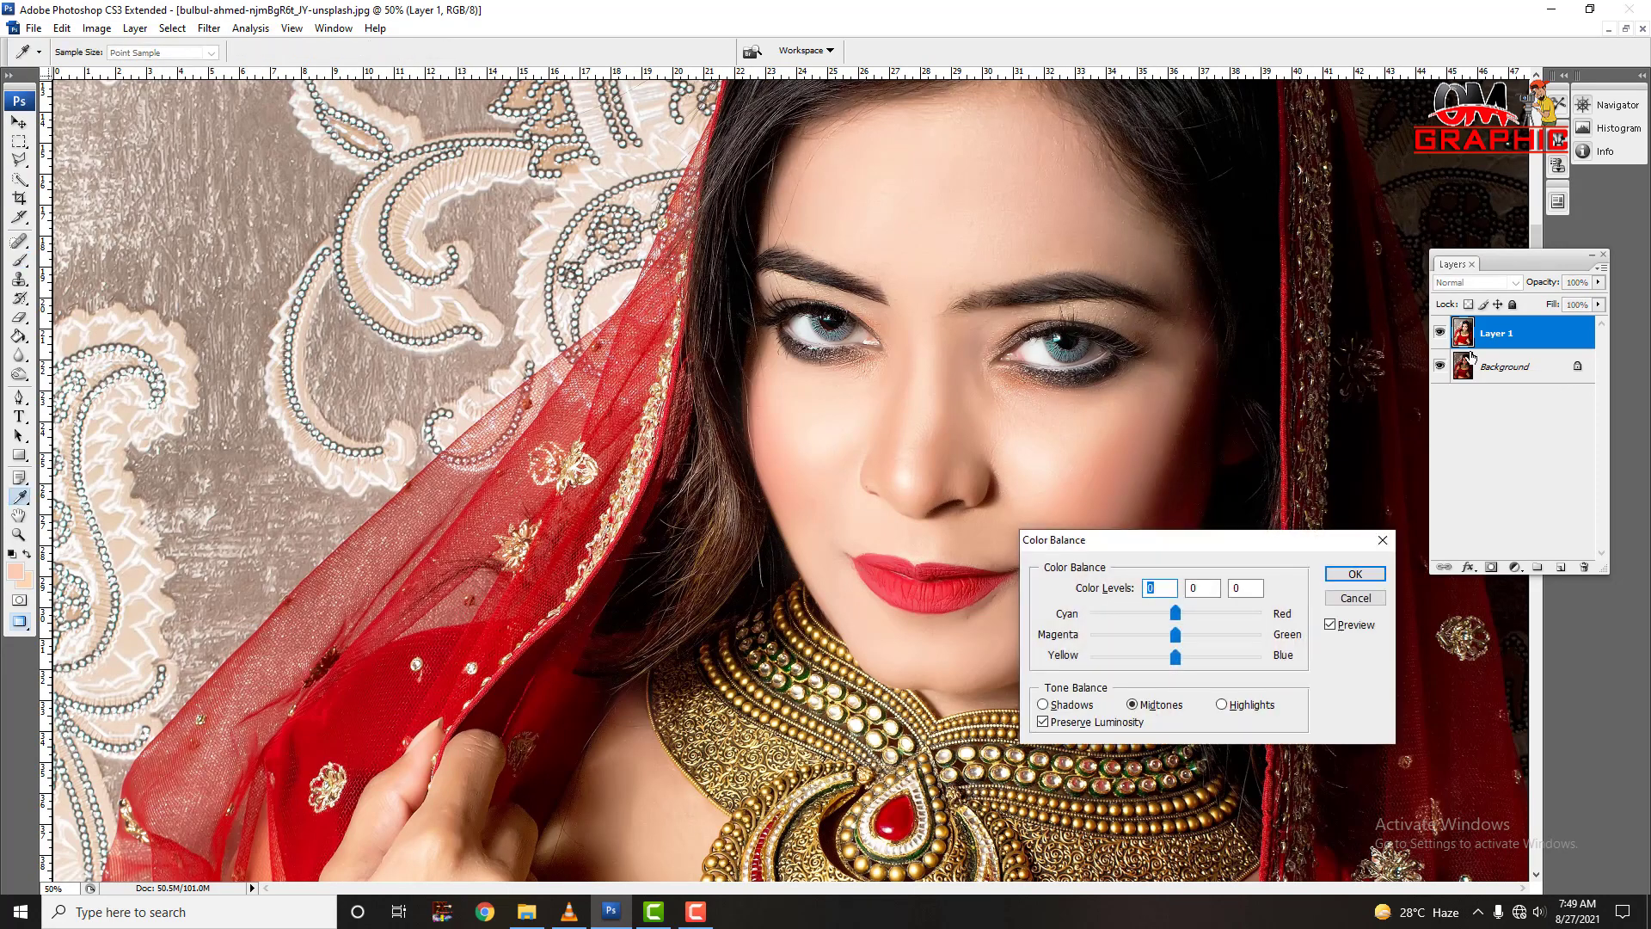
{"action": "left_click", "coordinate": [1382, 540]}
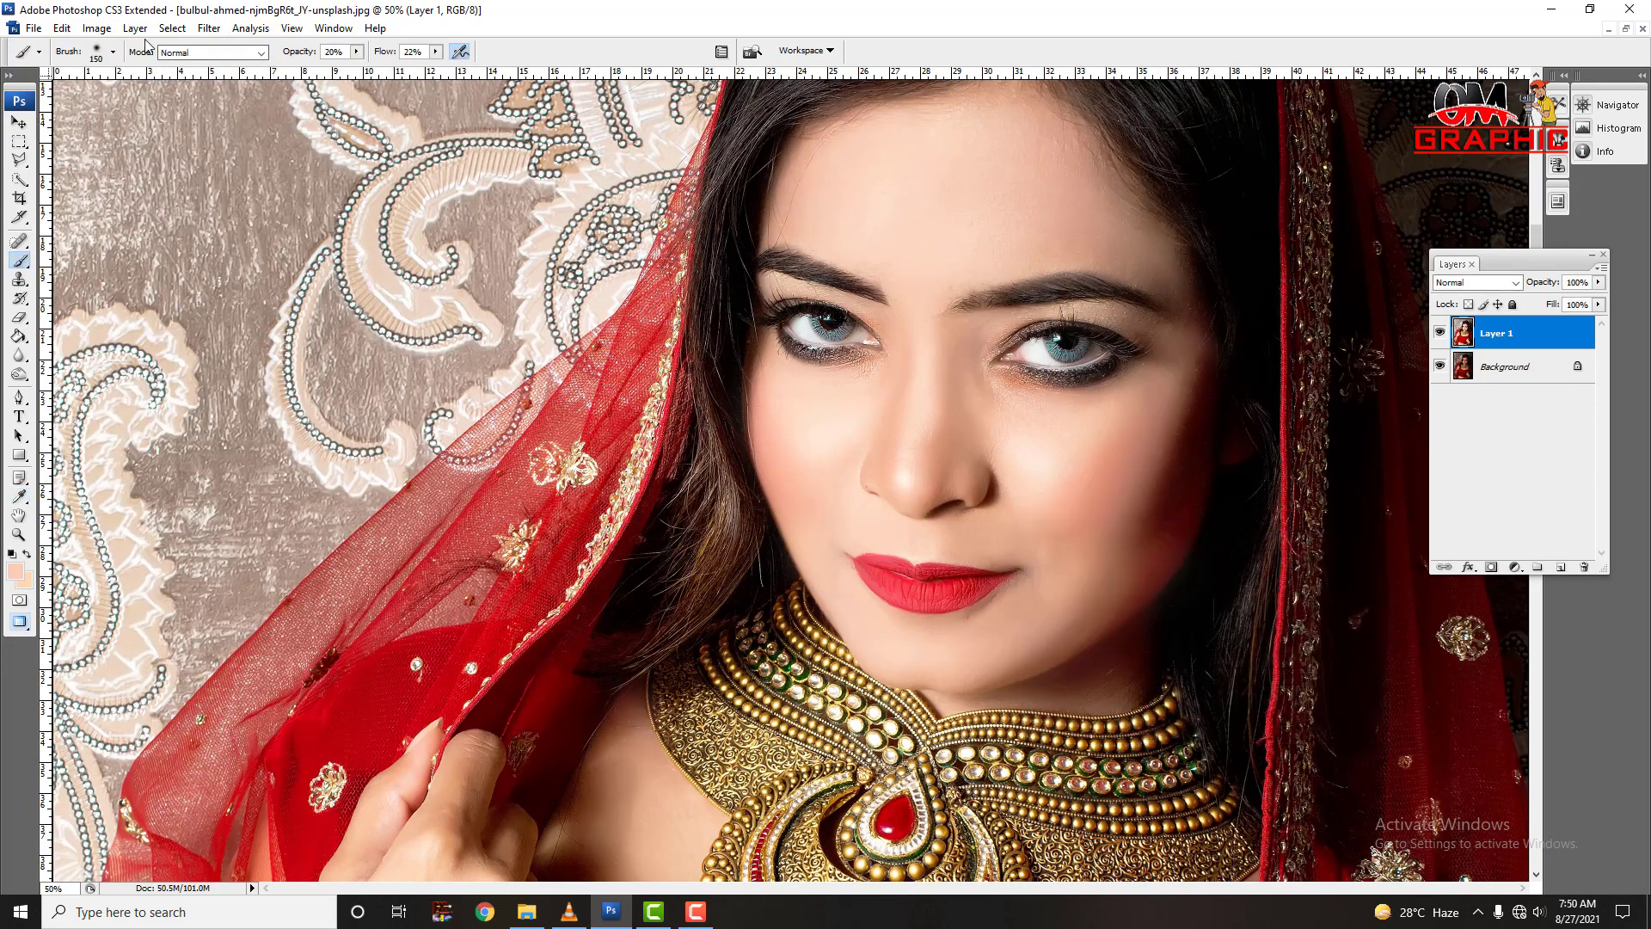
{"action": "left_click", "coordinate": [96, 28]}
{"action": "mouse_move", "coordinate": [122, 73]}
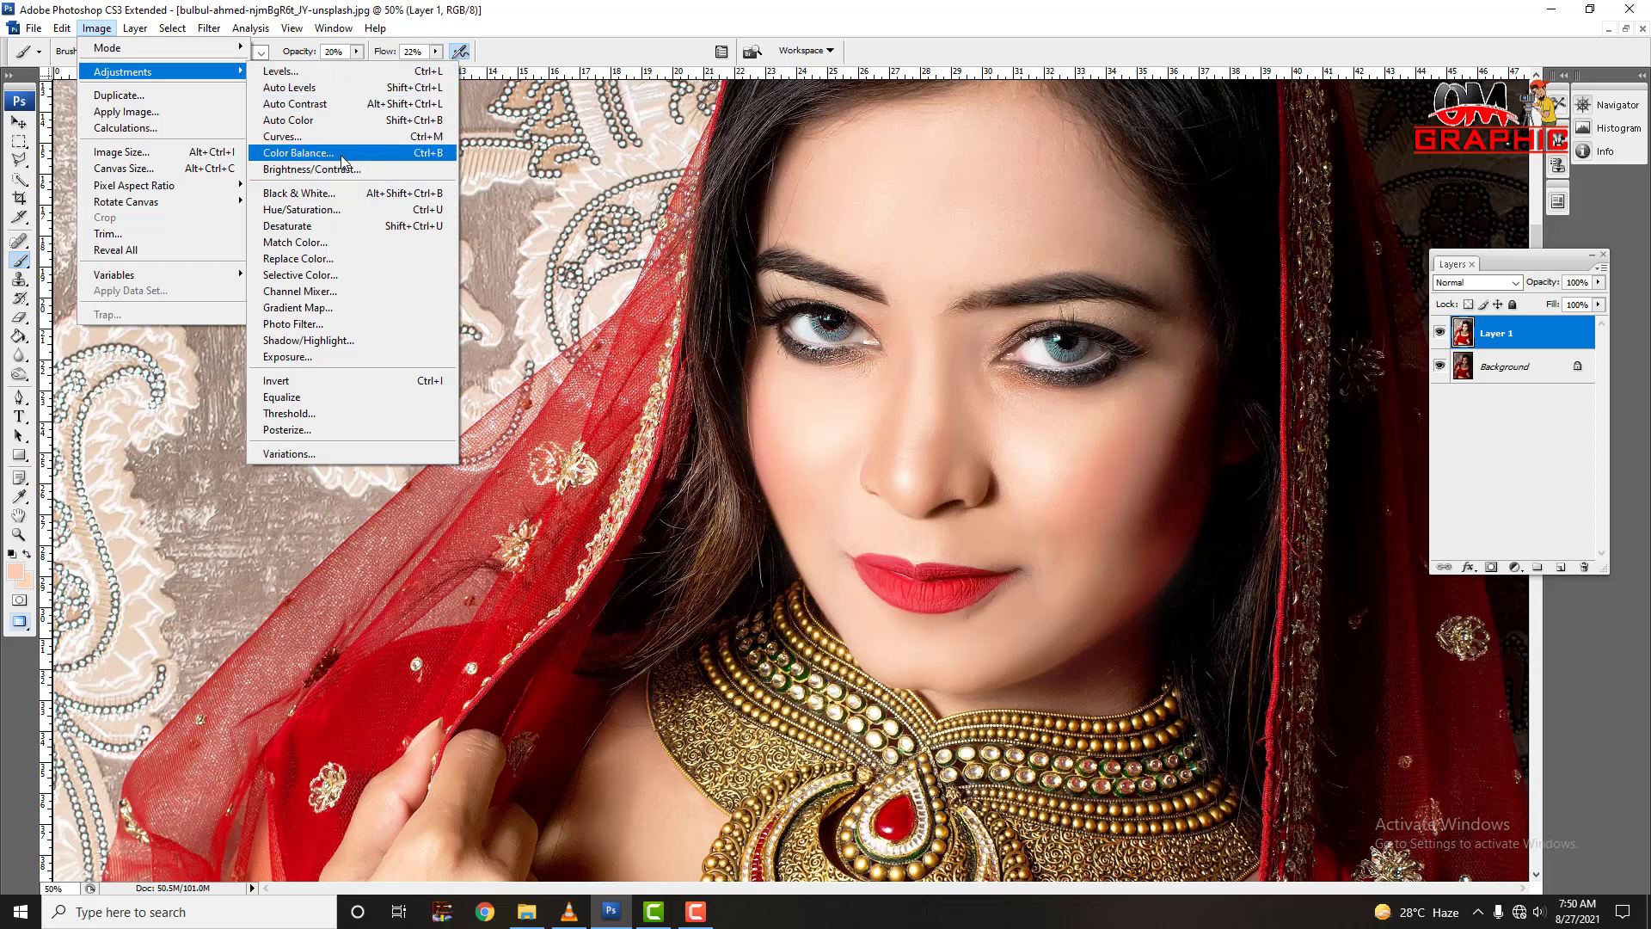
Apply Color Balance to the highlights at -4, 0, +12, shifting them slightly cyan and blue
{"action": "left_click", "coordinate": [344, 155]}
{"action": "left_click_drag", "start_coordinate": [1268, 541], "coordinate": [1305, 546]}
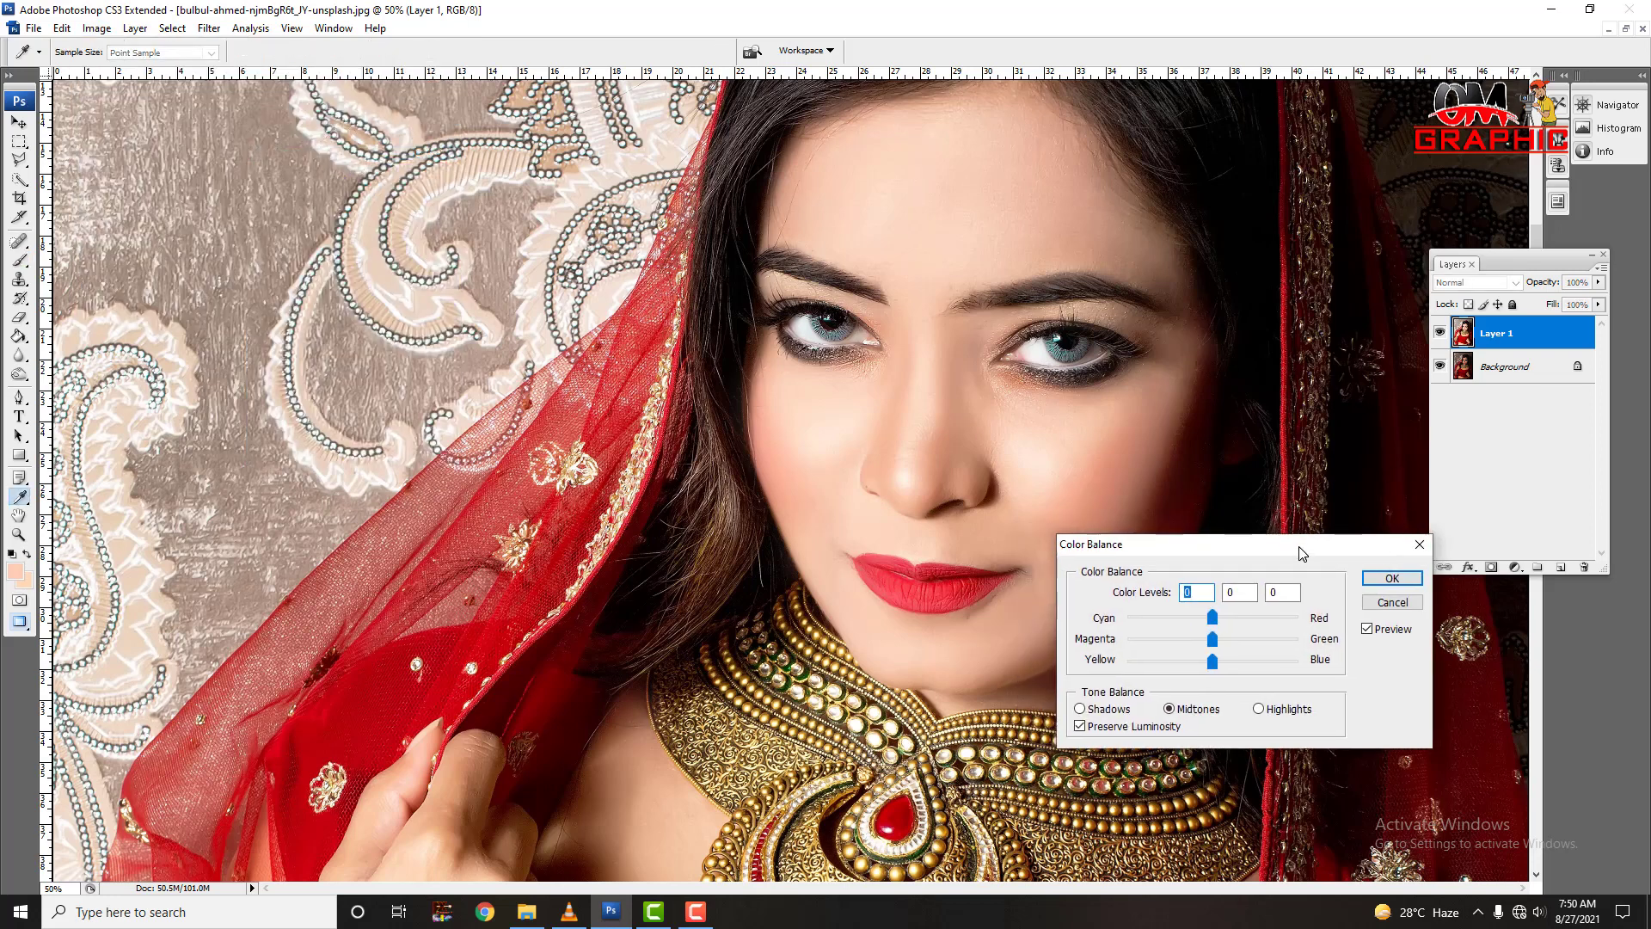
{"action": "left_click", "coordinate": [1260, 709]}
{"action": "left_click_drag", "start_coordinate": [1212, 662], "coordinate": [1225, 668]}
{"action": "left_click_drag", "start_coordinate": [1213, 619], "coordinate": [1213, 625]}
{"action": "left_click", "coordinate": [1407, 581]}
{"action": "key", "text": "b"}
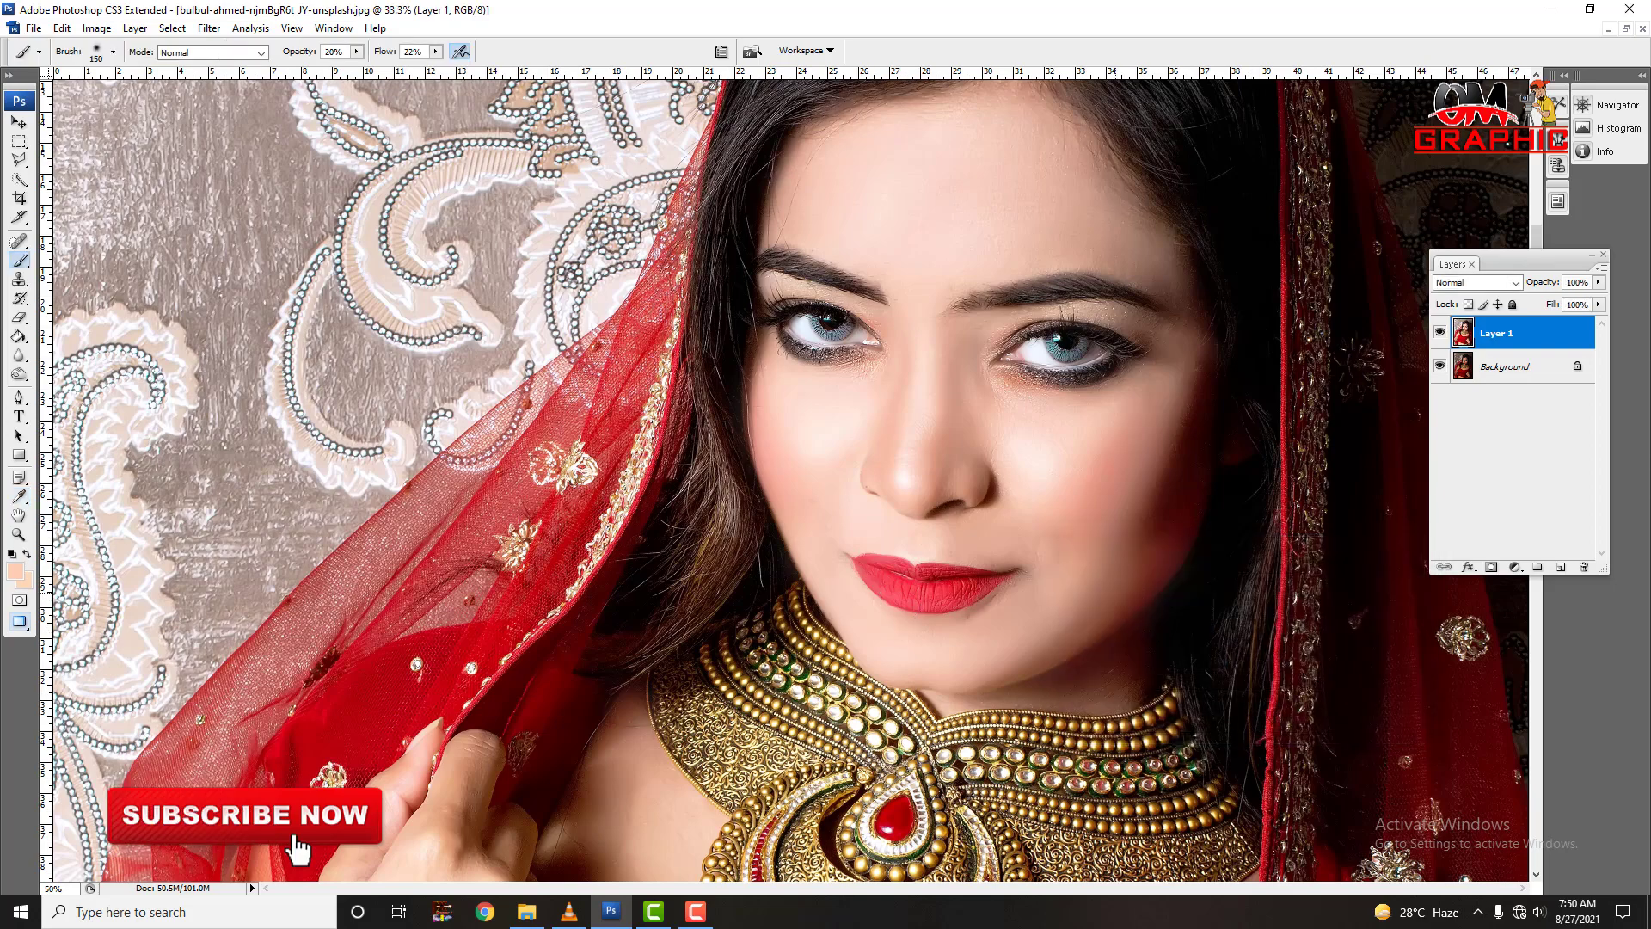
Zoom out to the whole photo and open Brightness/Contrast with both values at 0
{"action": "key", "text": "ctrl+plus"}
{"action": "scroll", "coordinate": [861, 386], "scroll_direction": "up", "scroll_amount": 2}
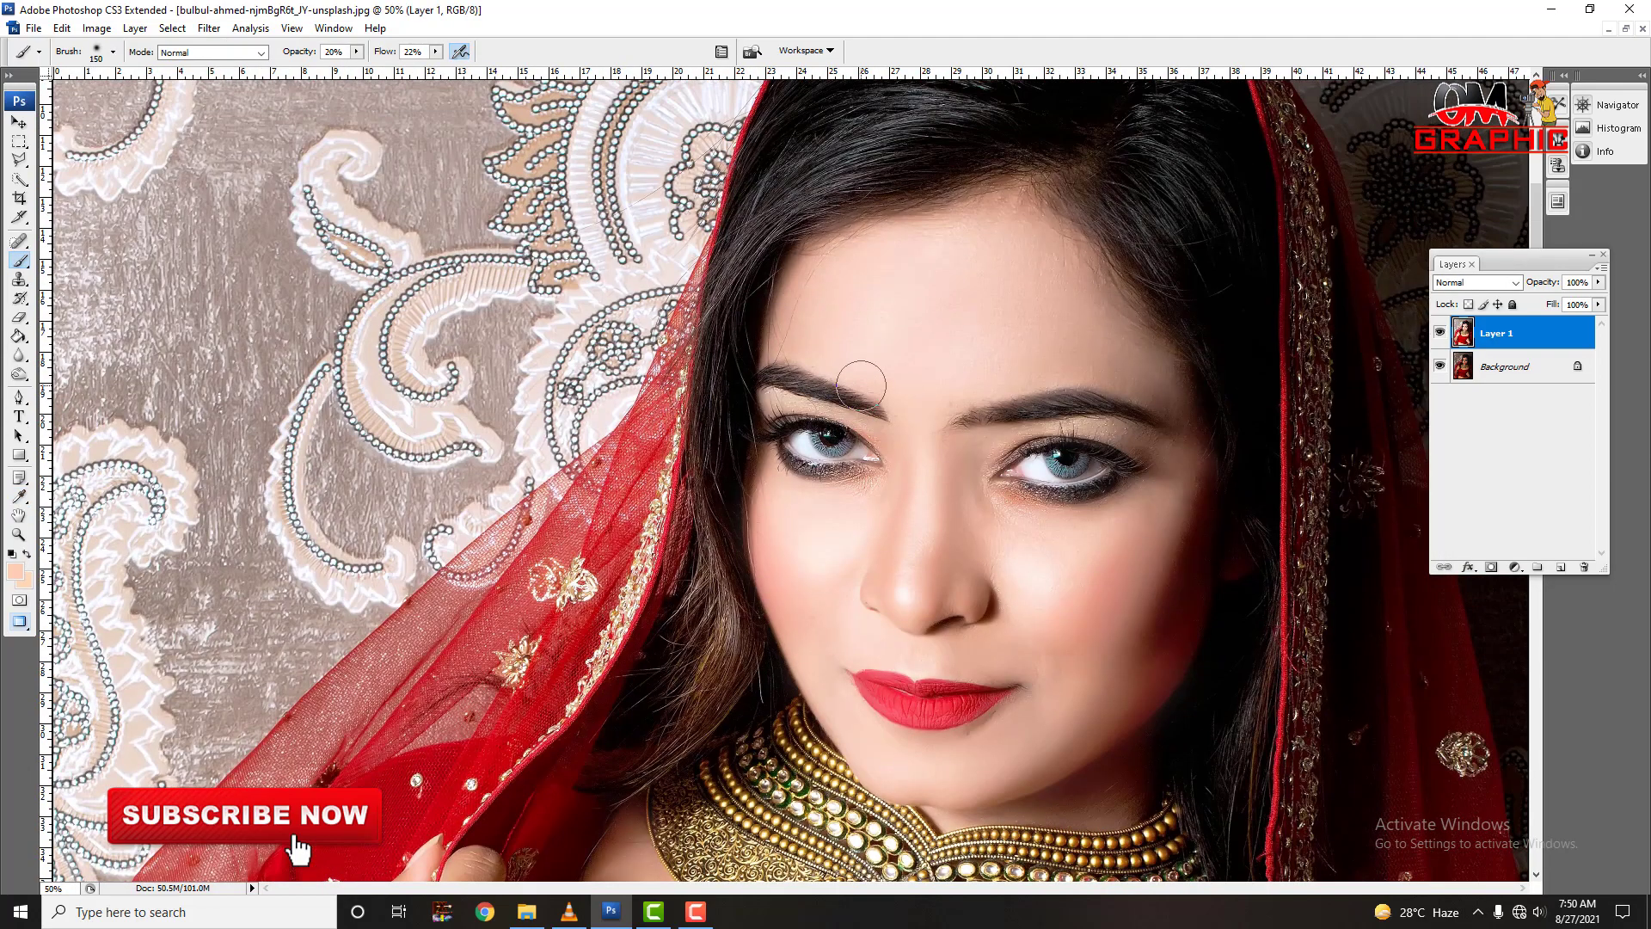
{"action": "key", "text": "ctrl+minus"}
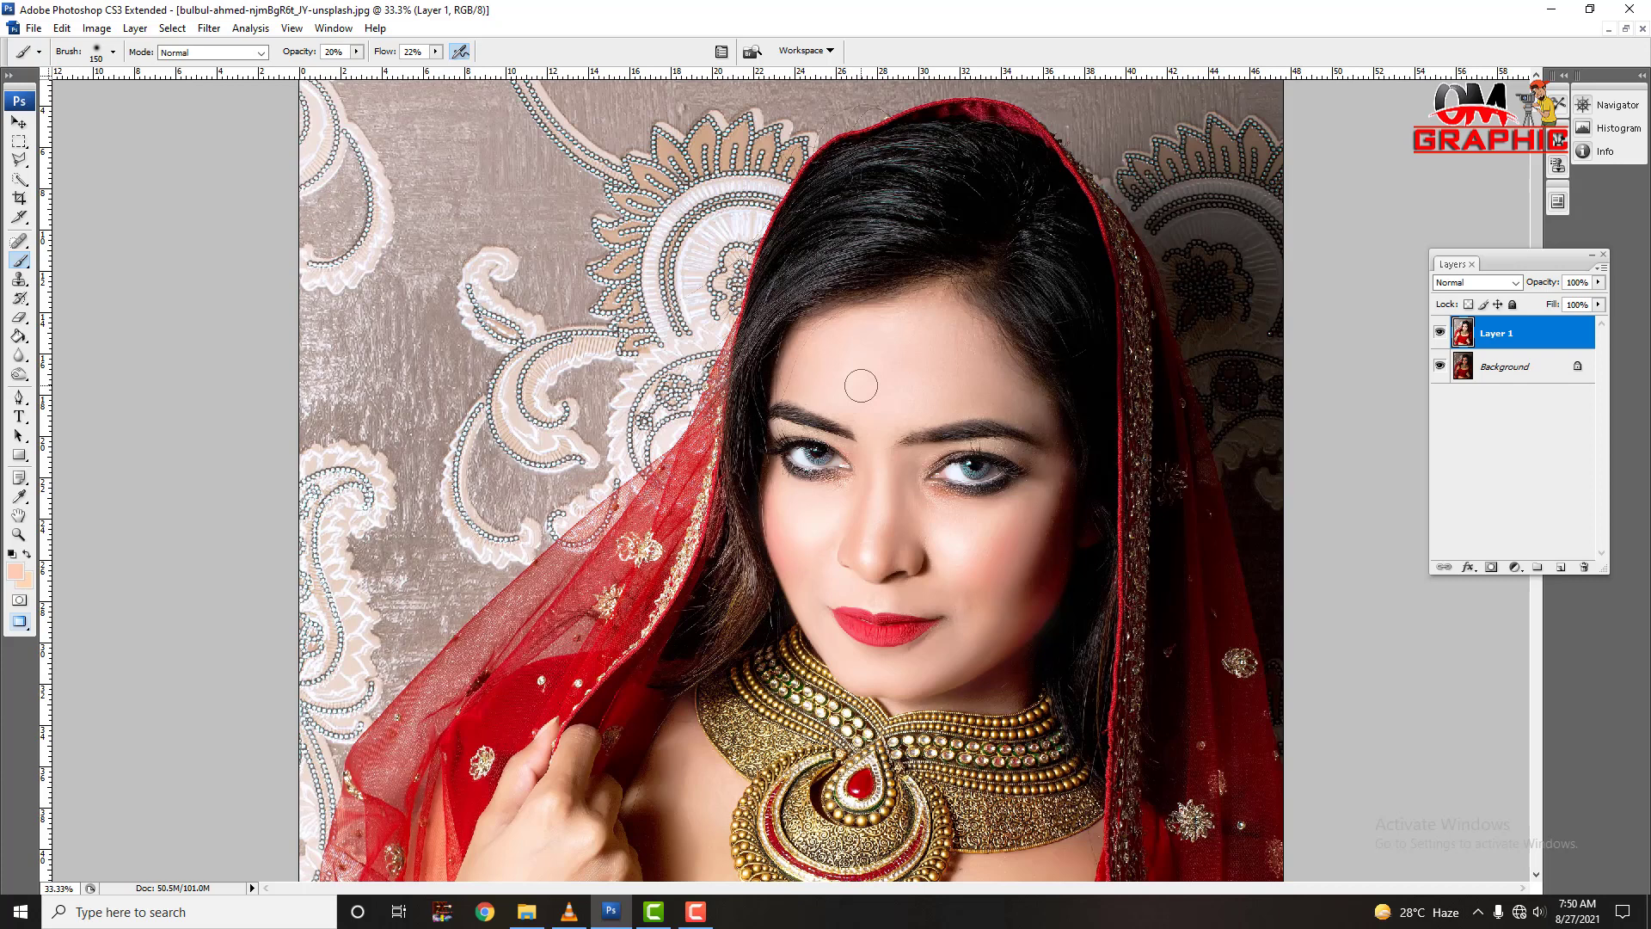
{"action": "key", "text": "alt+i"}
{"action": "key", "text": "a"}
{"action": "key", "text": "c"}
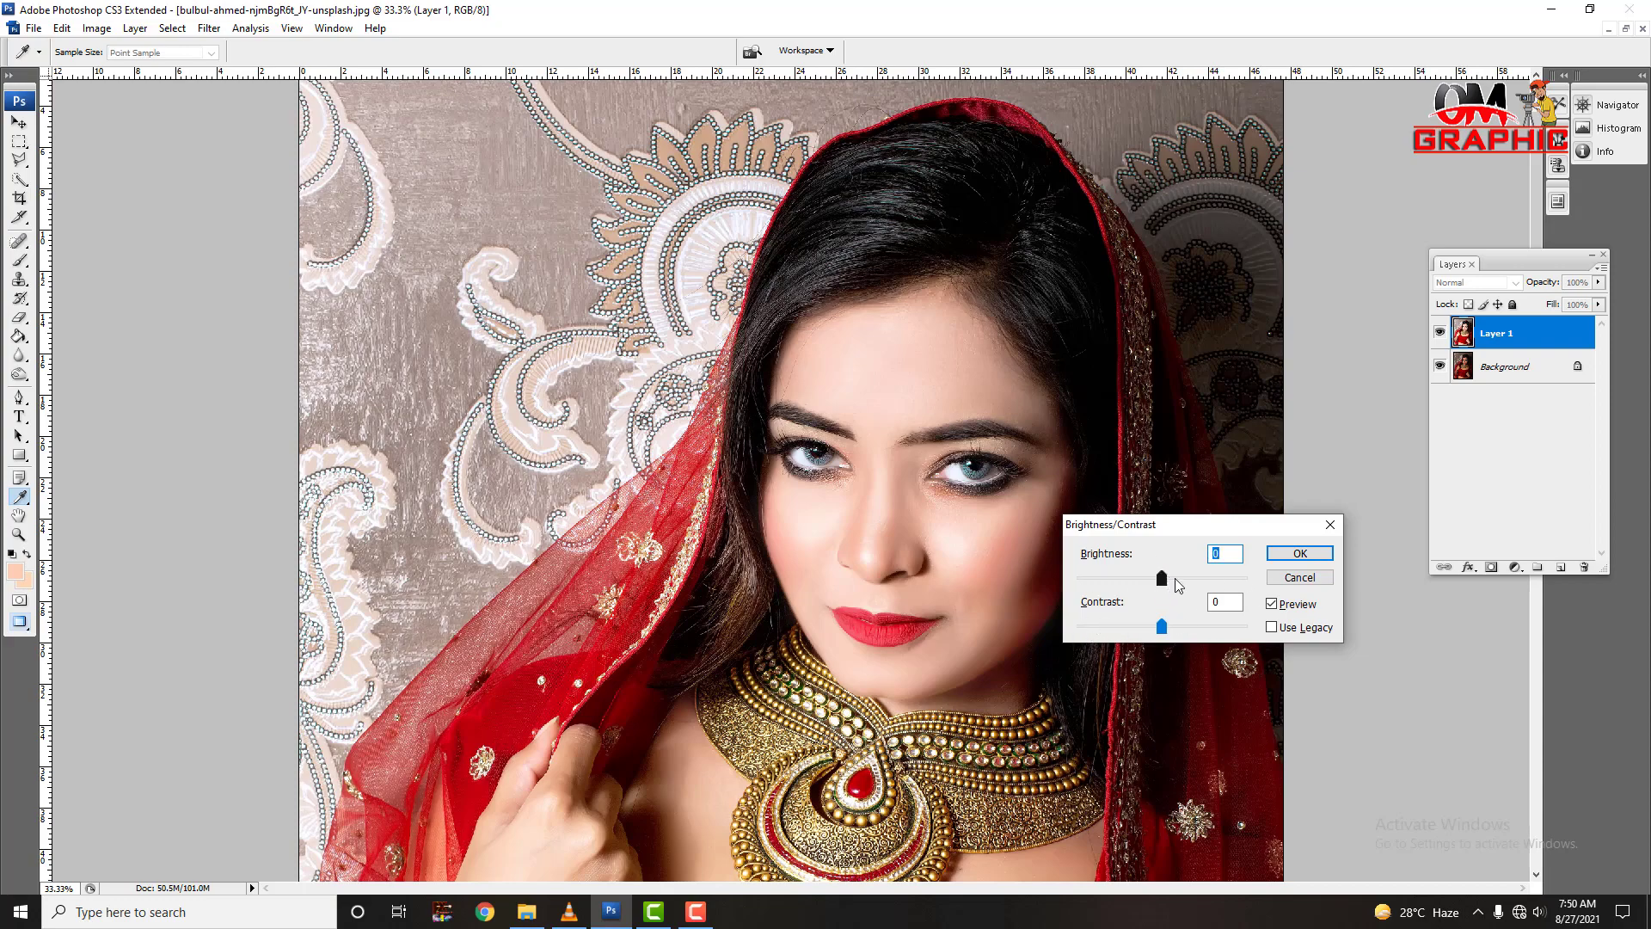
Preview higher brightness, then close Brightness/Contrast without applying it and return to the brush
{"action": "mouse_move", "coordinate": [1161, 580]}
{"action": "left_mouse_down"}
{"action": "mouse_move", "coordinate": [1247, 585]}
{"action": "mouse_move", "coordinate": [1148, 578]}
{"action": "mouse_move", "coordinate": [1247, 627]}
{"action": "mouse_move", "coordinate": [1169, 627]}
{"action": "left_mouse_up"}
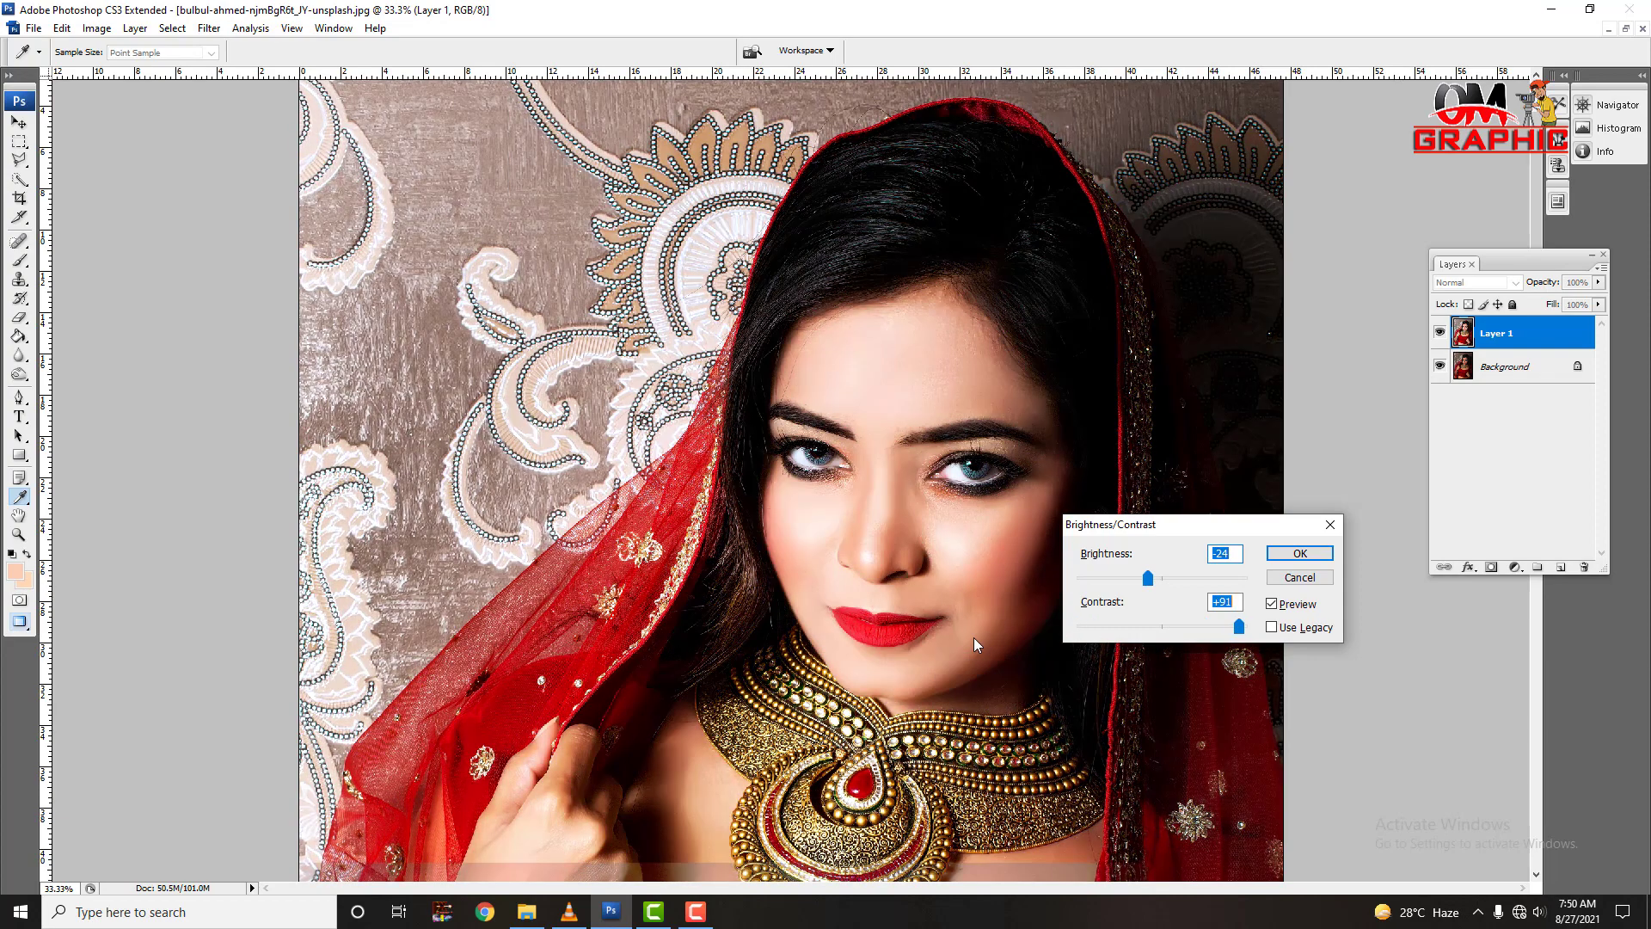
{"action": "left_click", "coordinate": [1331, 523]}
{"action": "key", "text": "b"}
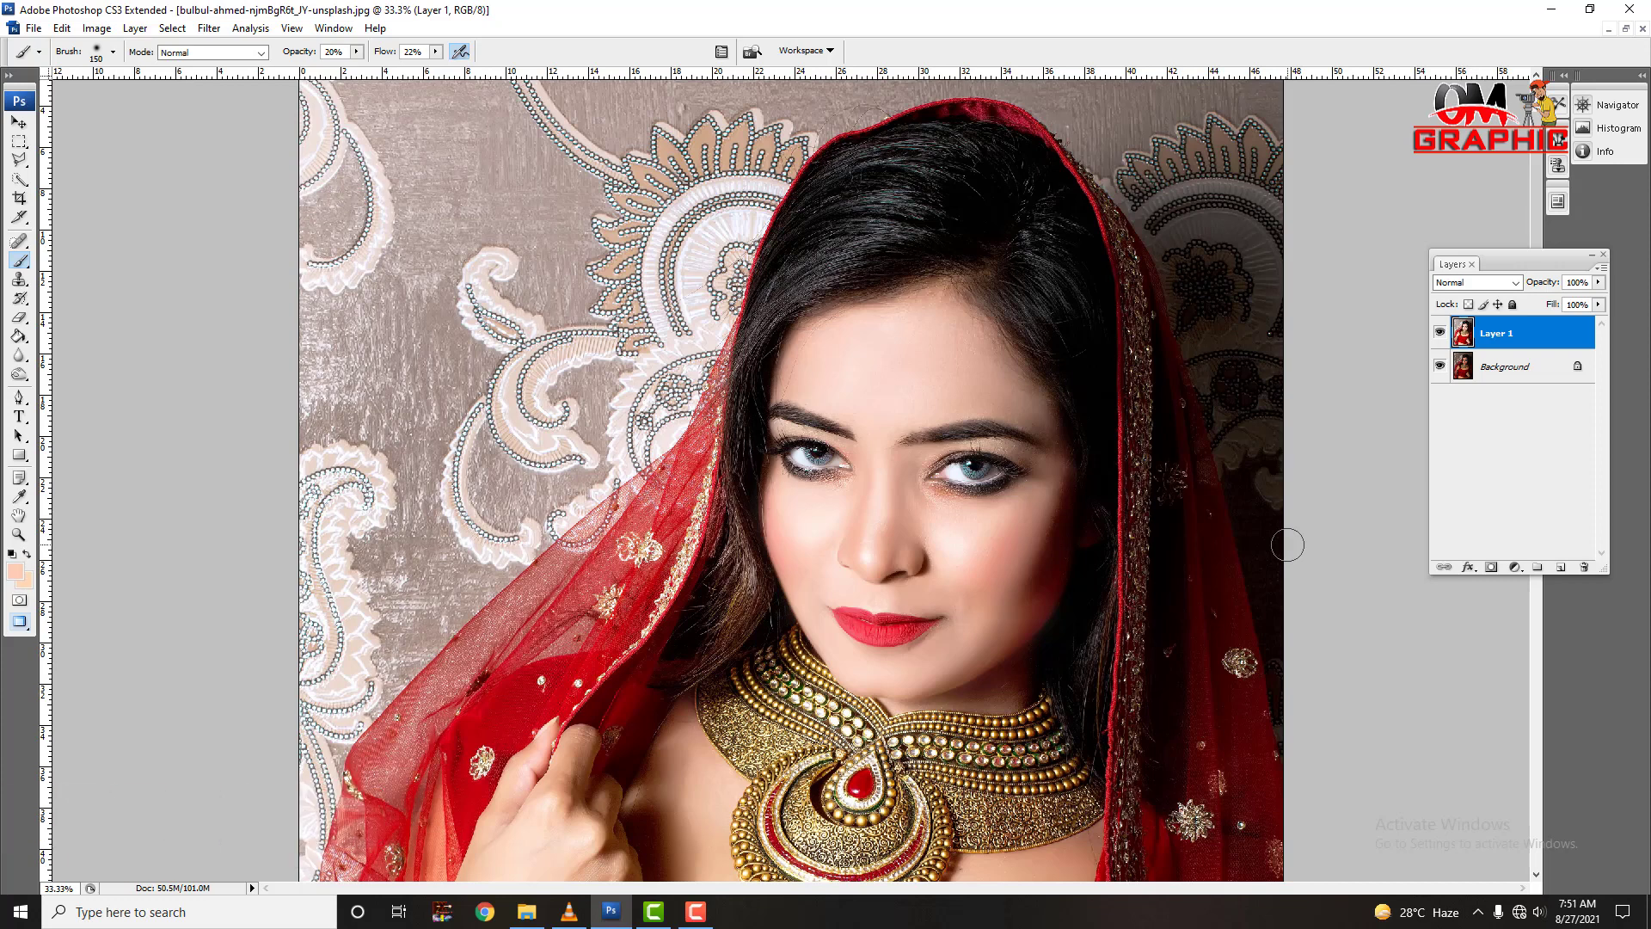
Open Image > Adjustments > Selective Color and move its dialog off the face
{"action": "left_click", "coordinate": [96, 27]}
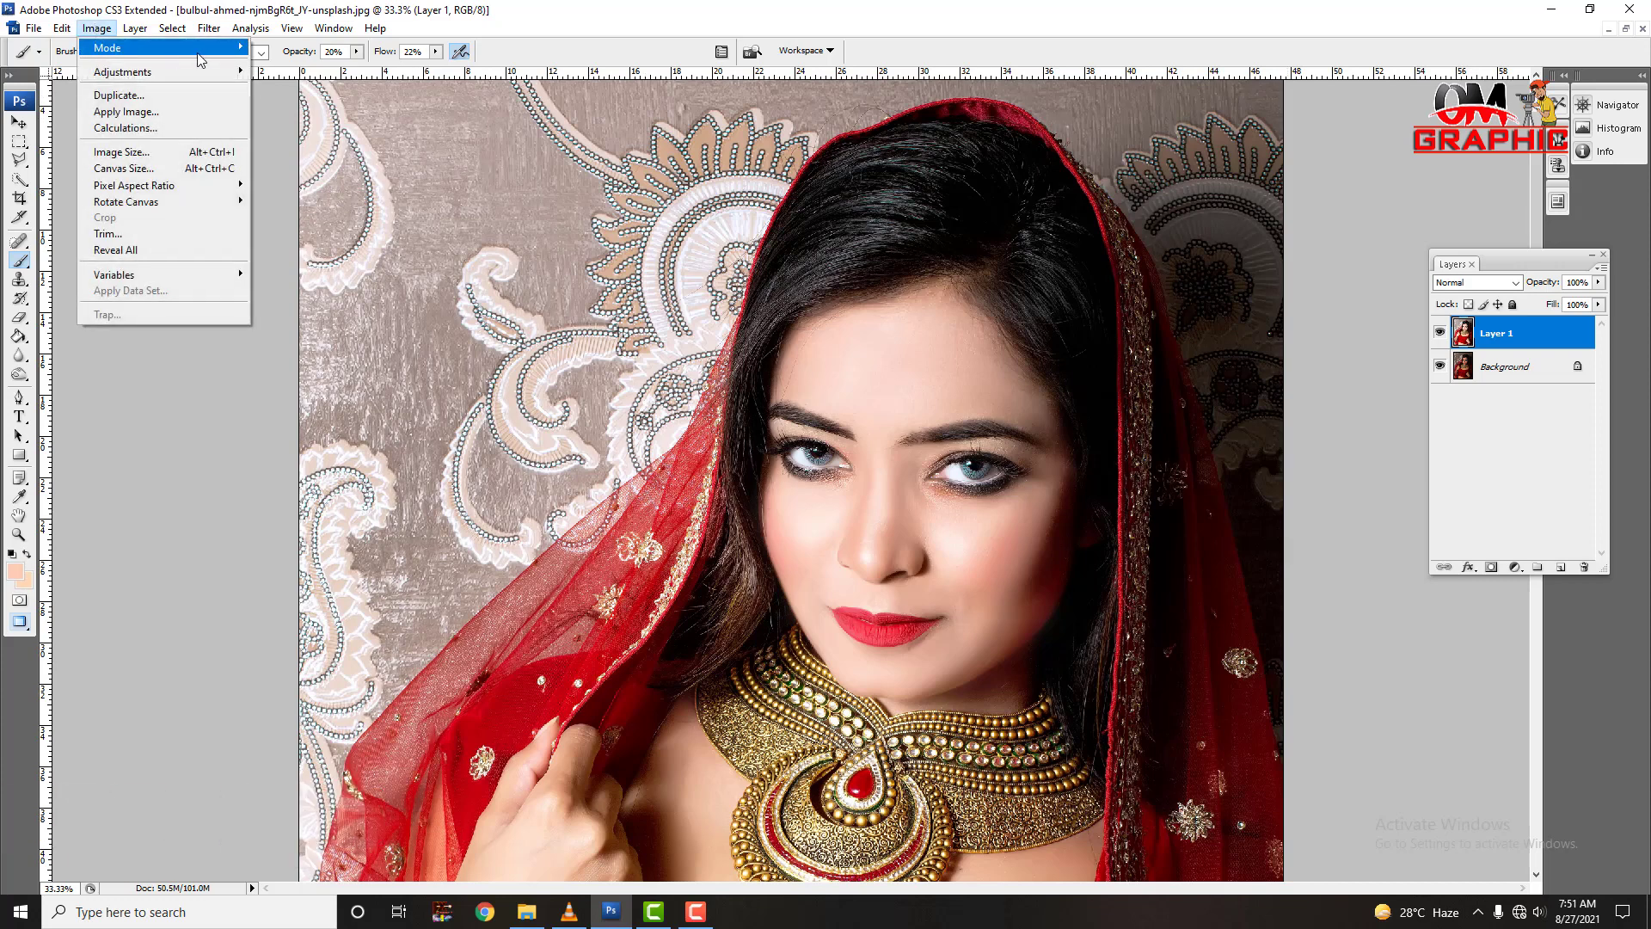
{"action": "left_click", "coordinate": [164, 72]}
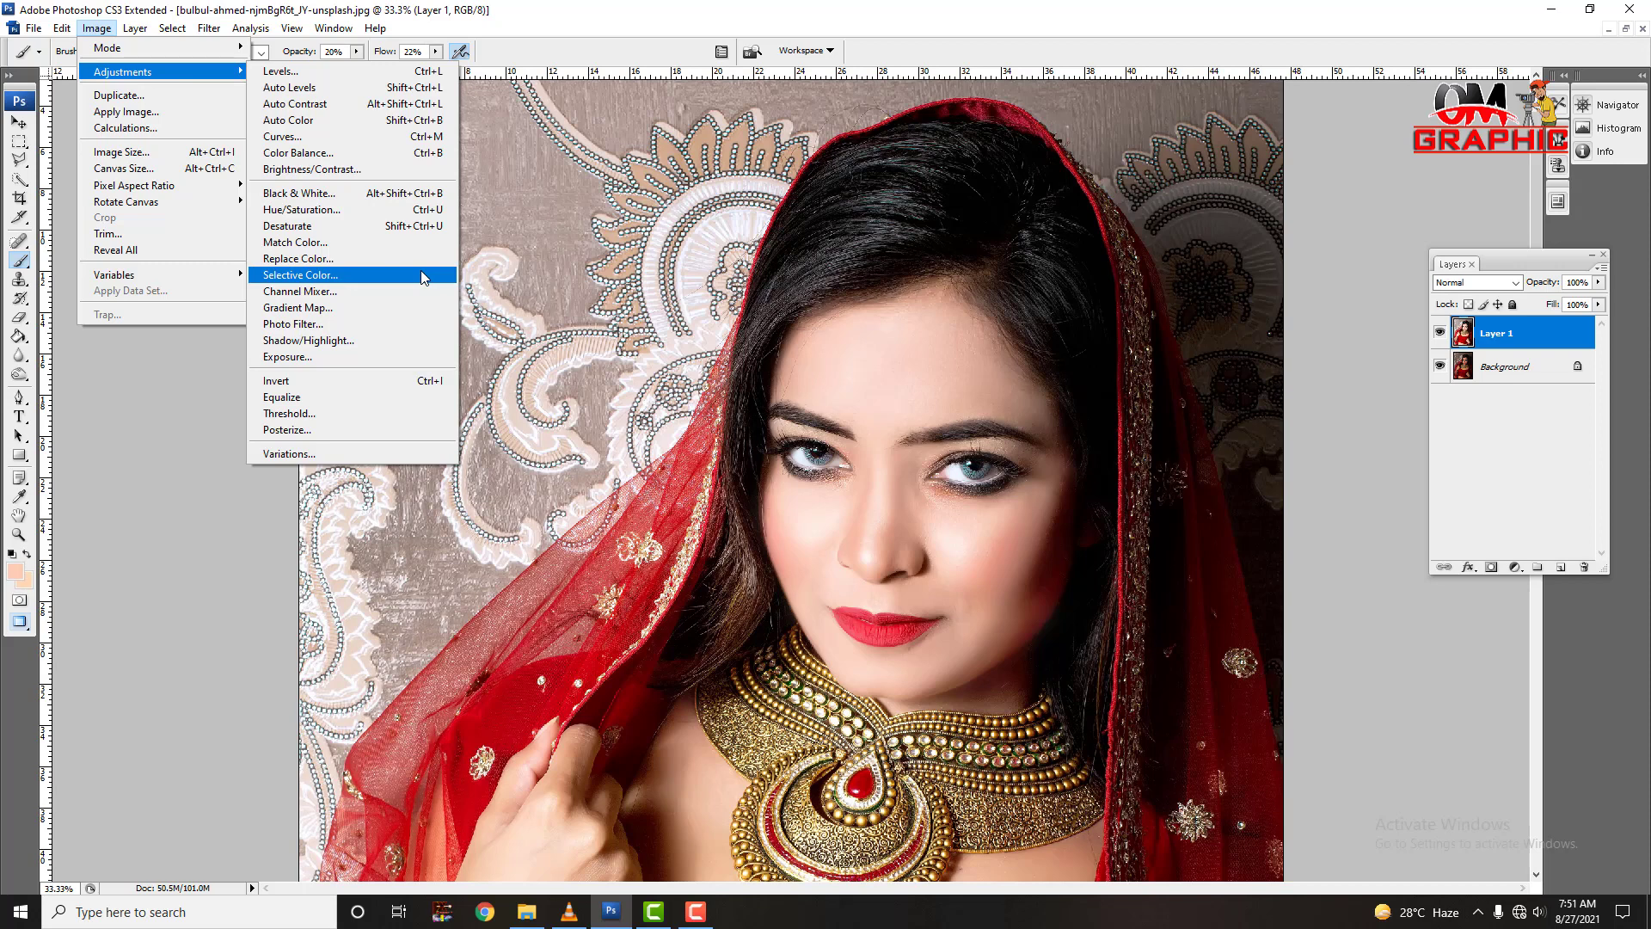
{"action": "left_click", "coordinate": [347, 283]}
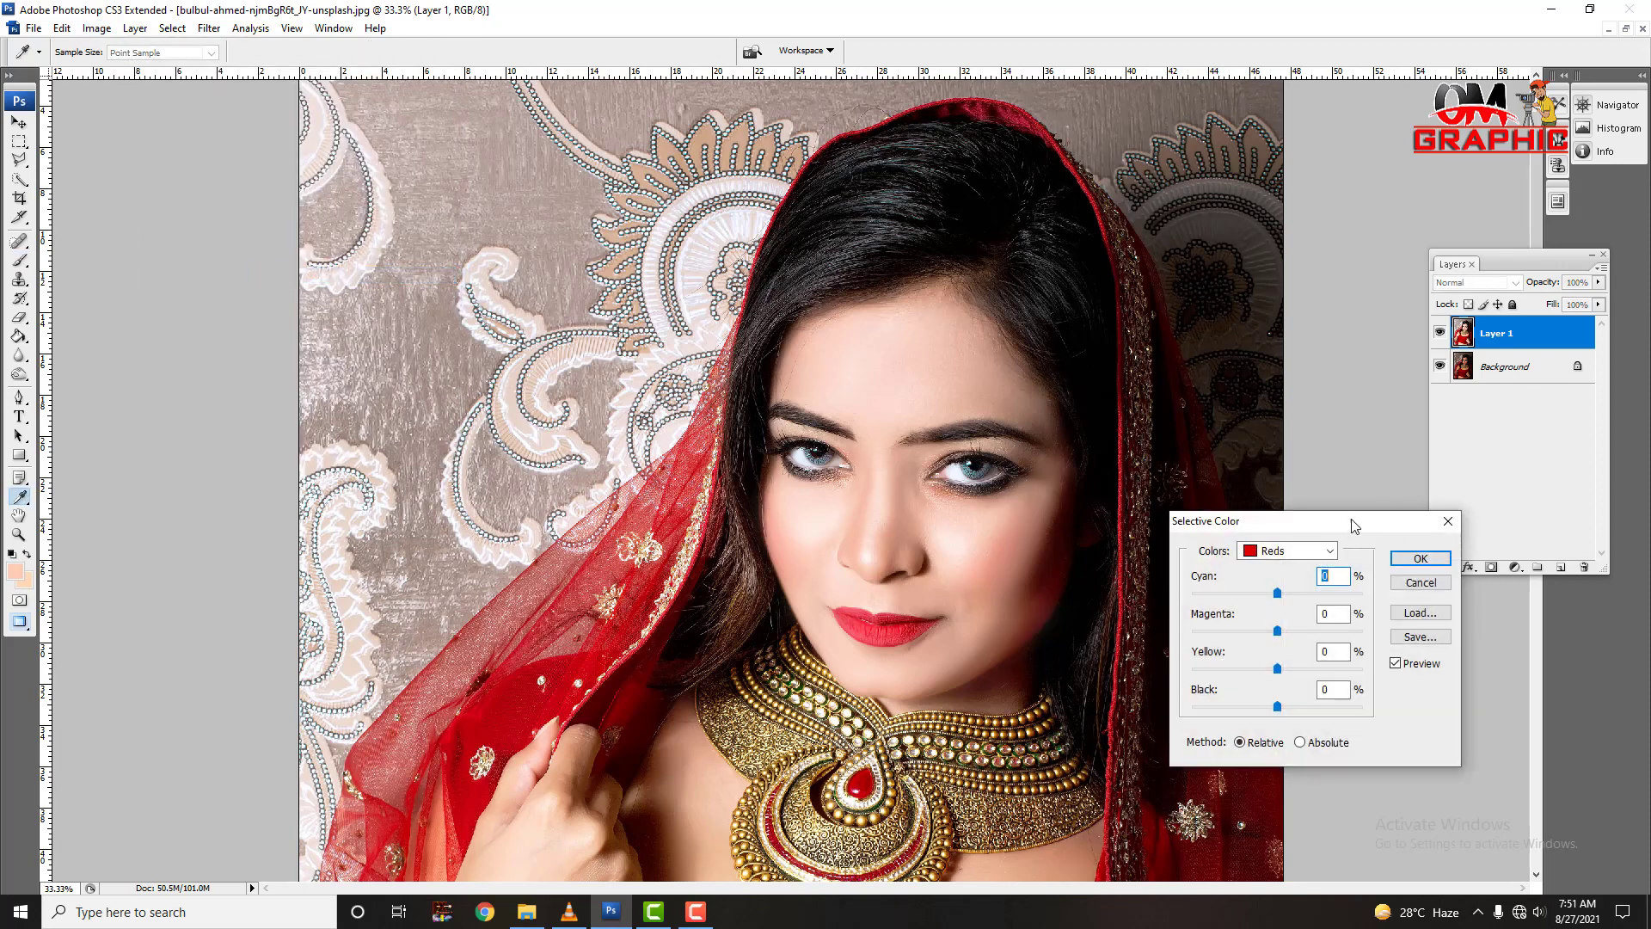
{"action": "left_click_drag", "start_coordinate": [1355, 523], "coordinate": [1376, 361]}
With Colors kept on Reds, raise Black to +100 to deepen the reds
{"action": "left_click", "coordinate": [1329, 389]}
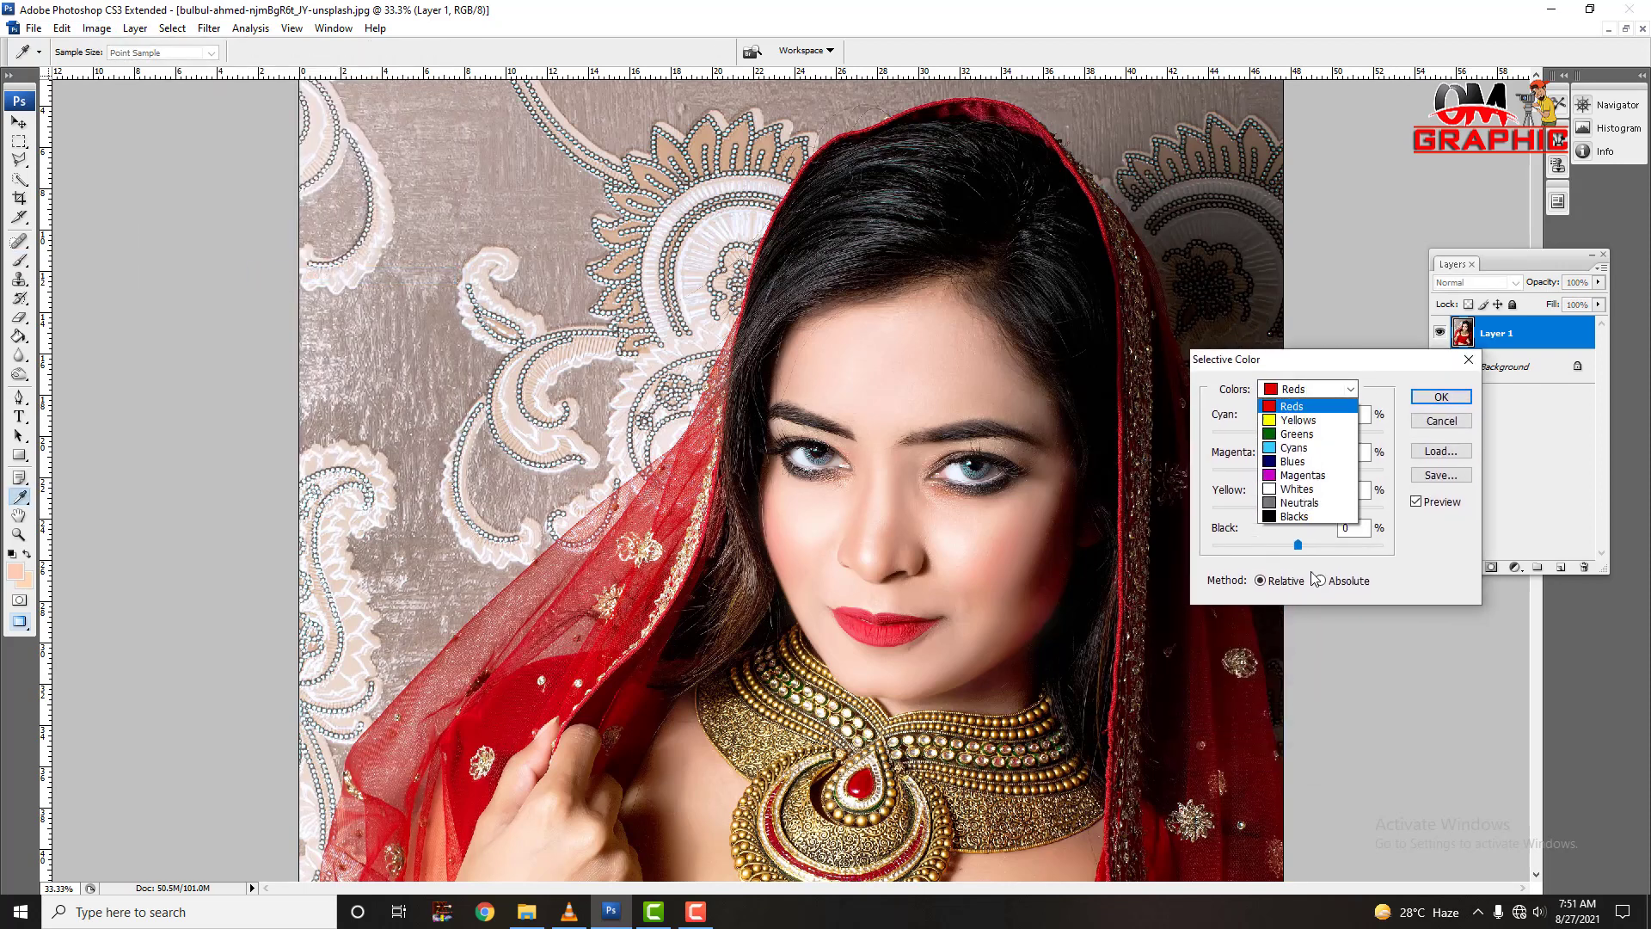
{"action": "left_click", "coordinate": [1283, 400]}
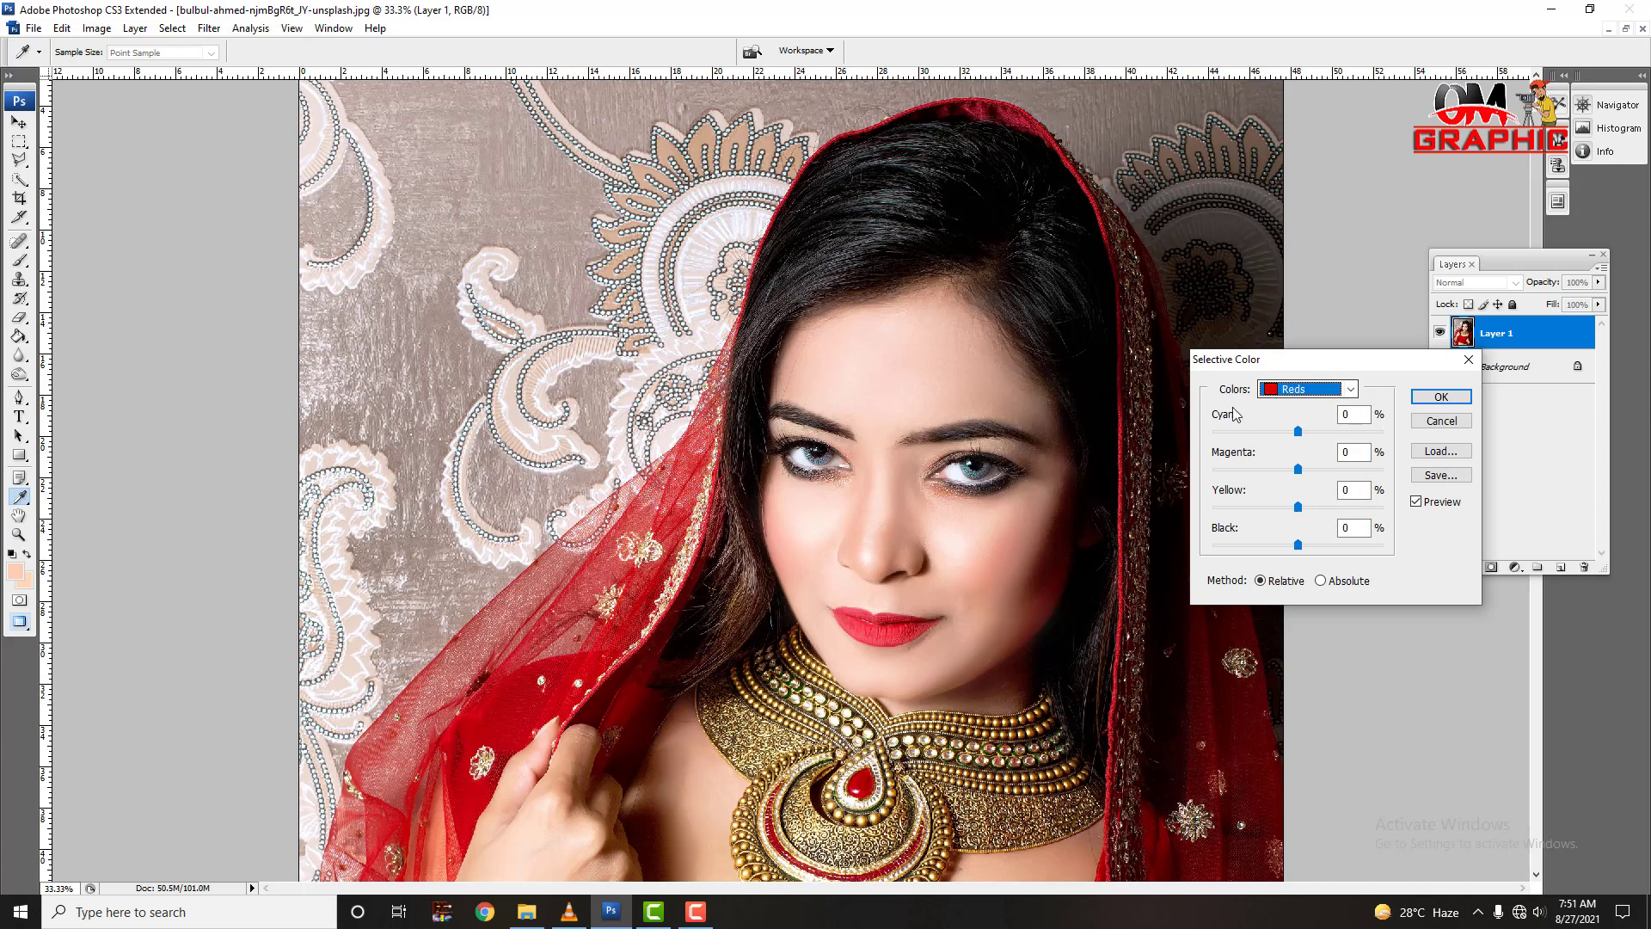
{"action": "left_click", "coordinate": [1320, 391]}
{"action": "left_click", "coordinate": [1320, 392]}
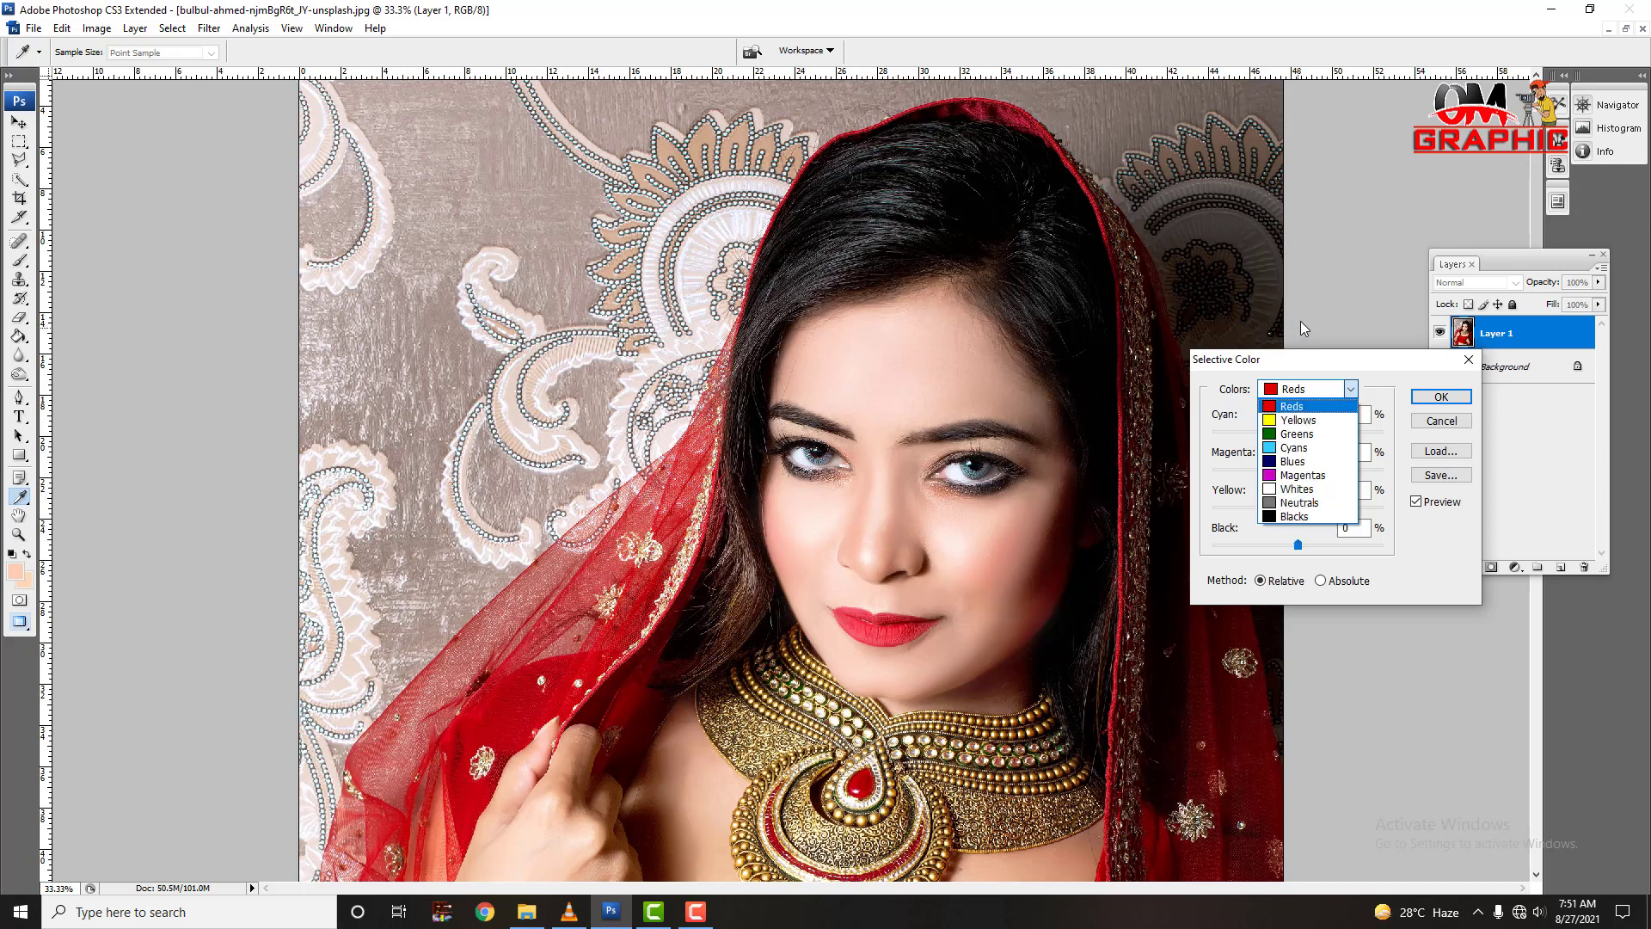
{"action": "left_click", "coordinate": [1320, 366]}
{"action": "left_click", "coordinate": [1320, 391]}
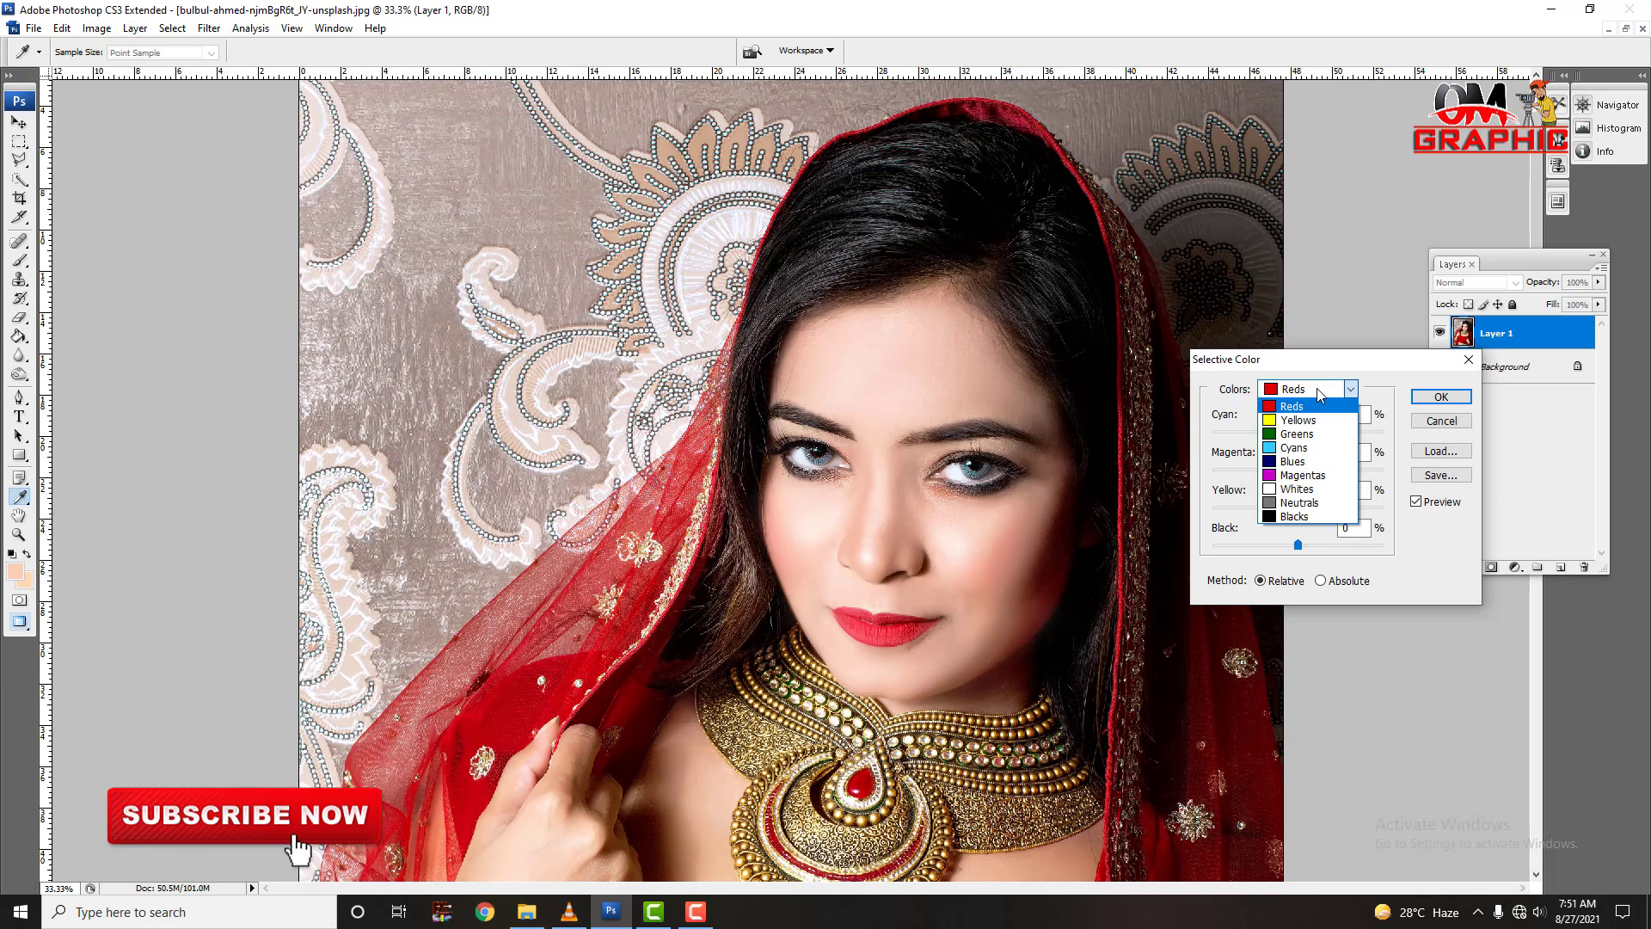
{"action": "left_click", "coordinate": [1297, 406]}
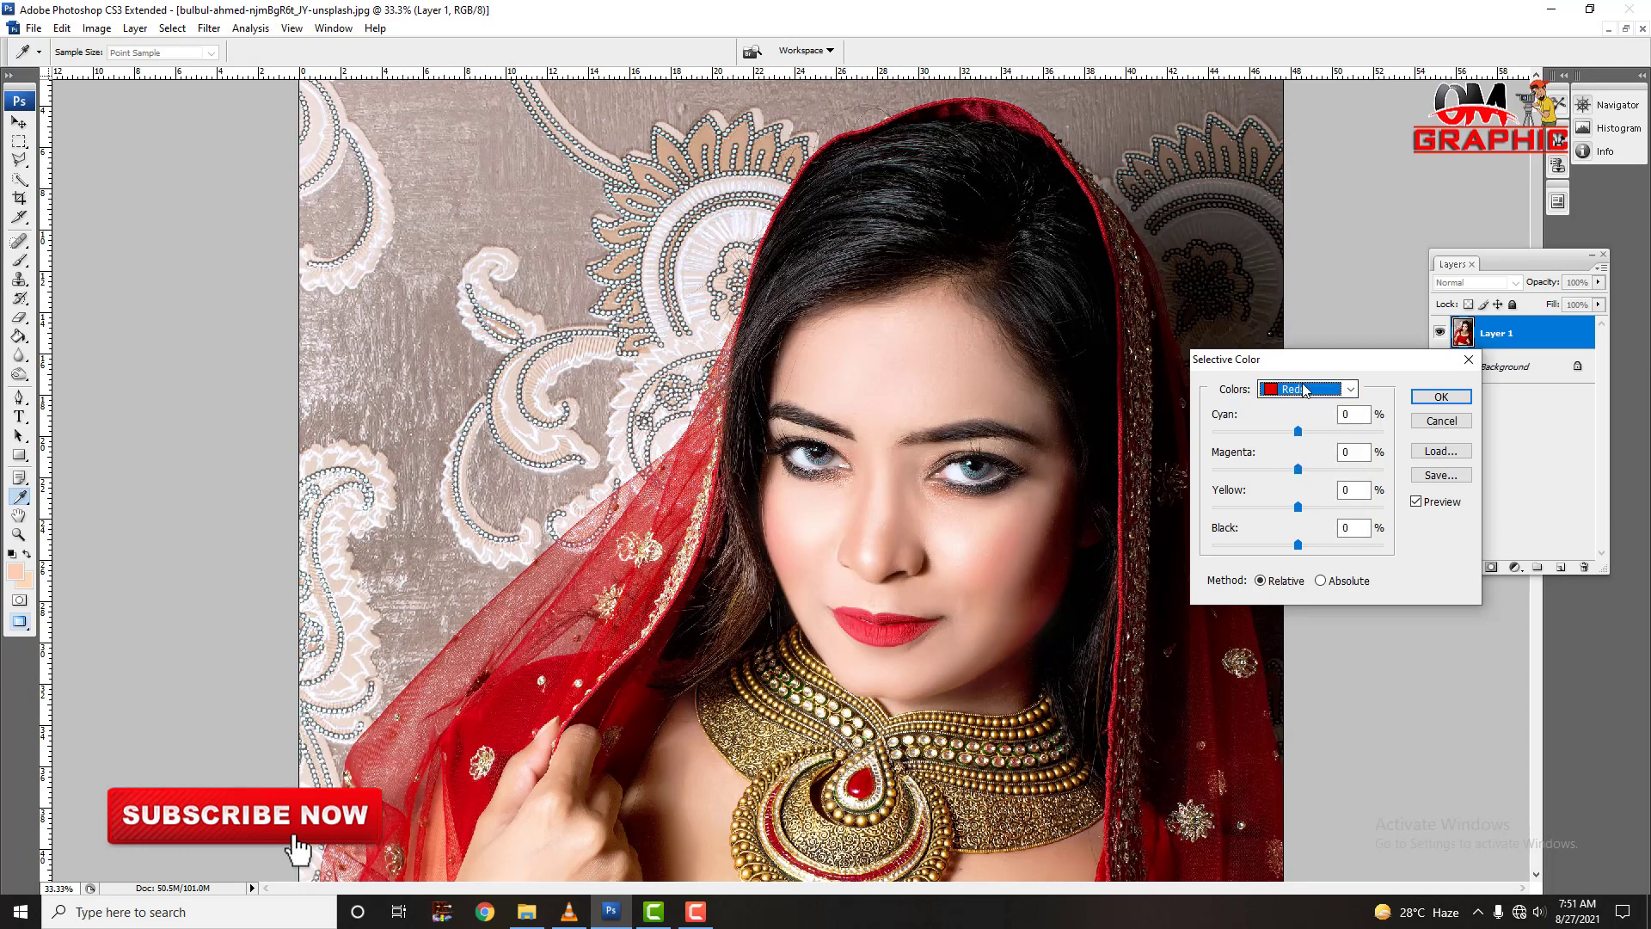
{"action": "left_click_drag", "start_coordinate": [1298, 545], "coordinate": [1406, 549]}
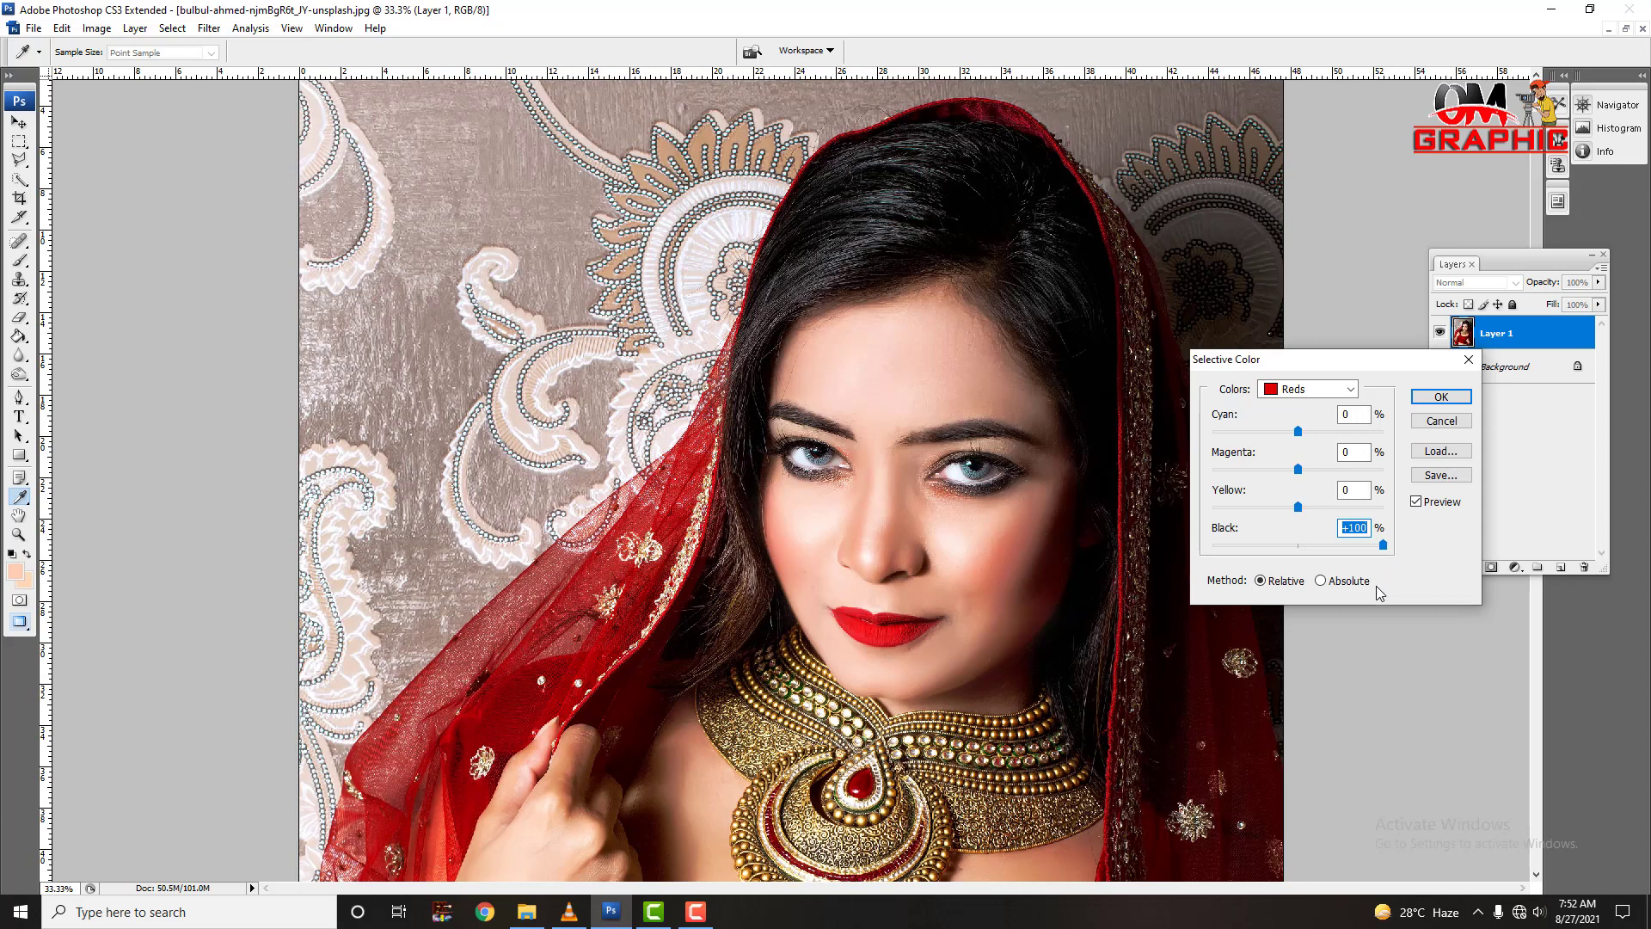
Compare Reds Black extremes, then settle the Reds Black value at +12
{"action": "left_click_drag", "start_coordinate": [1382, 545], "coordinate": [1212, 544]}
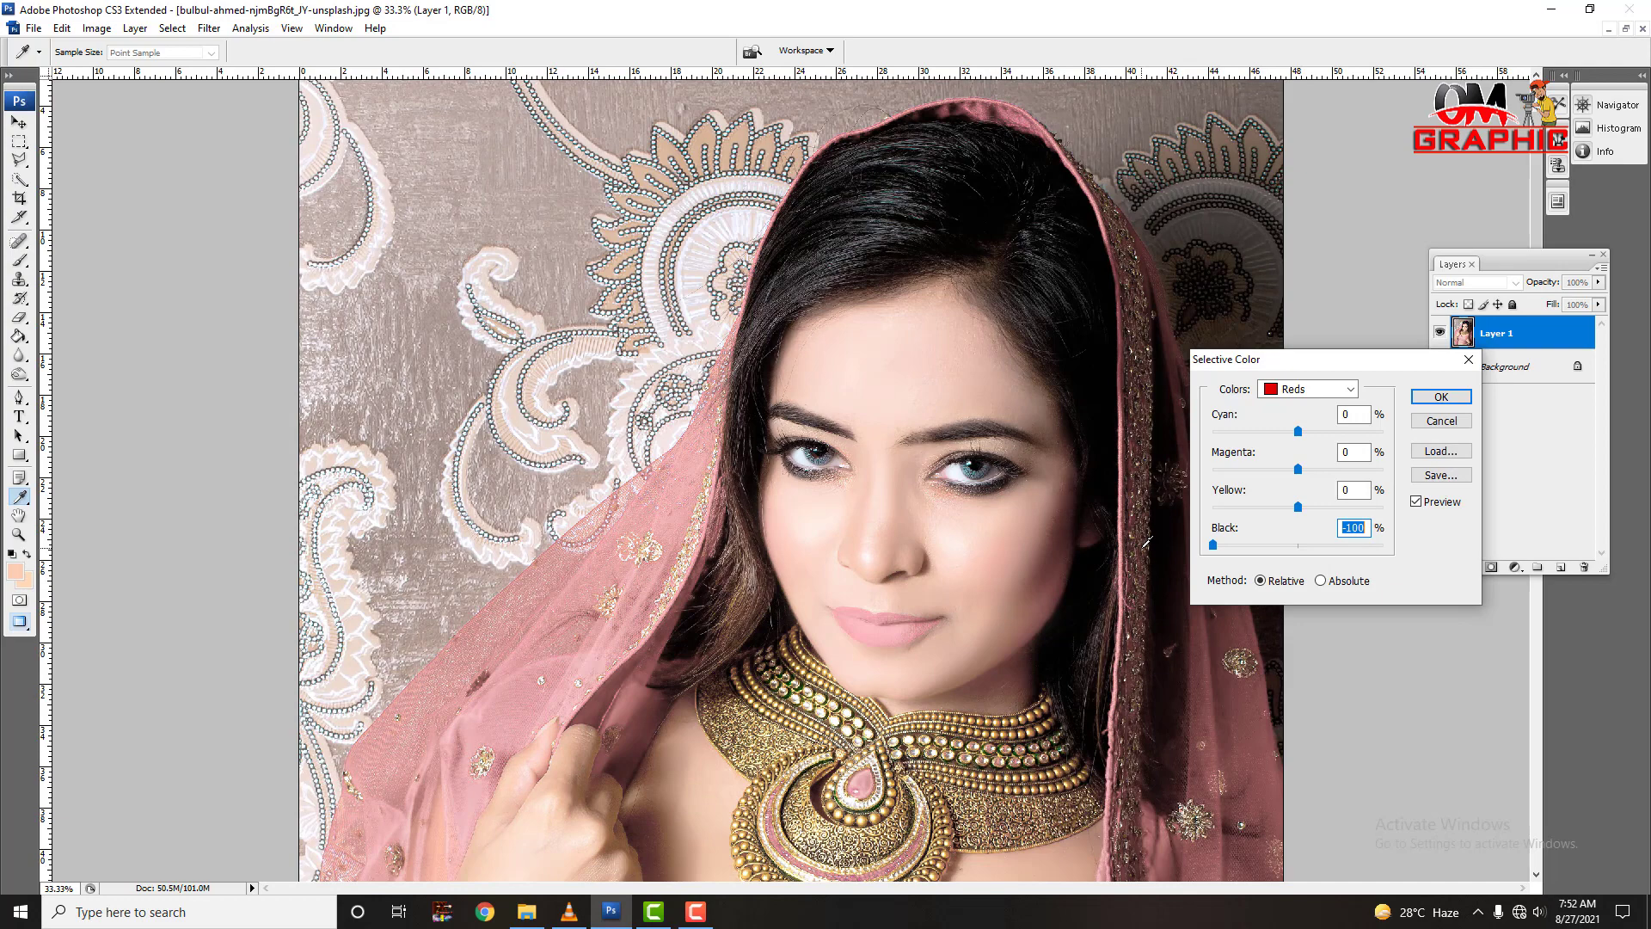
{"action": "left_click_drag", "start_coordinate": [1212, 544], "coordinate": [1383, 544]}
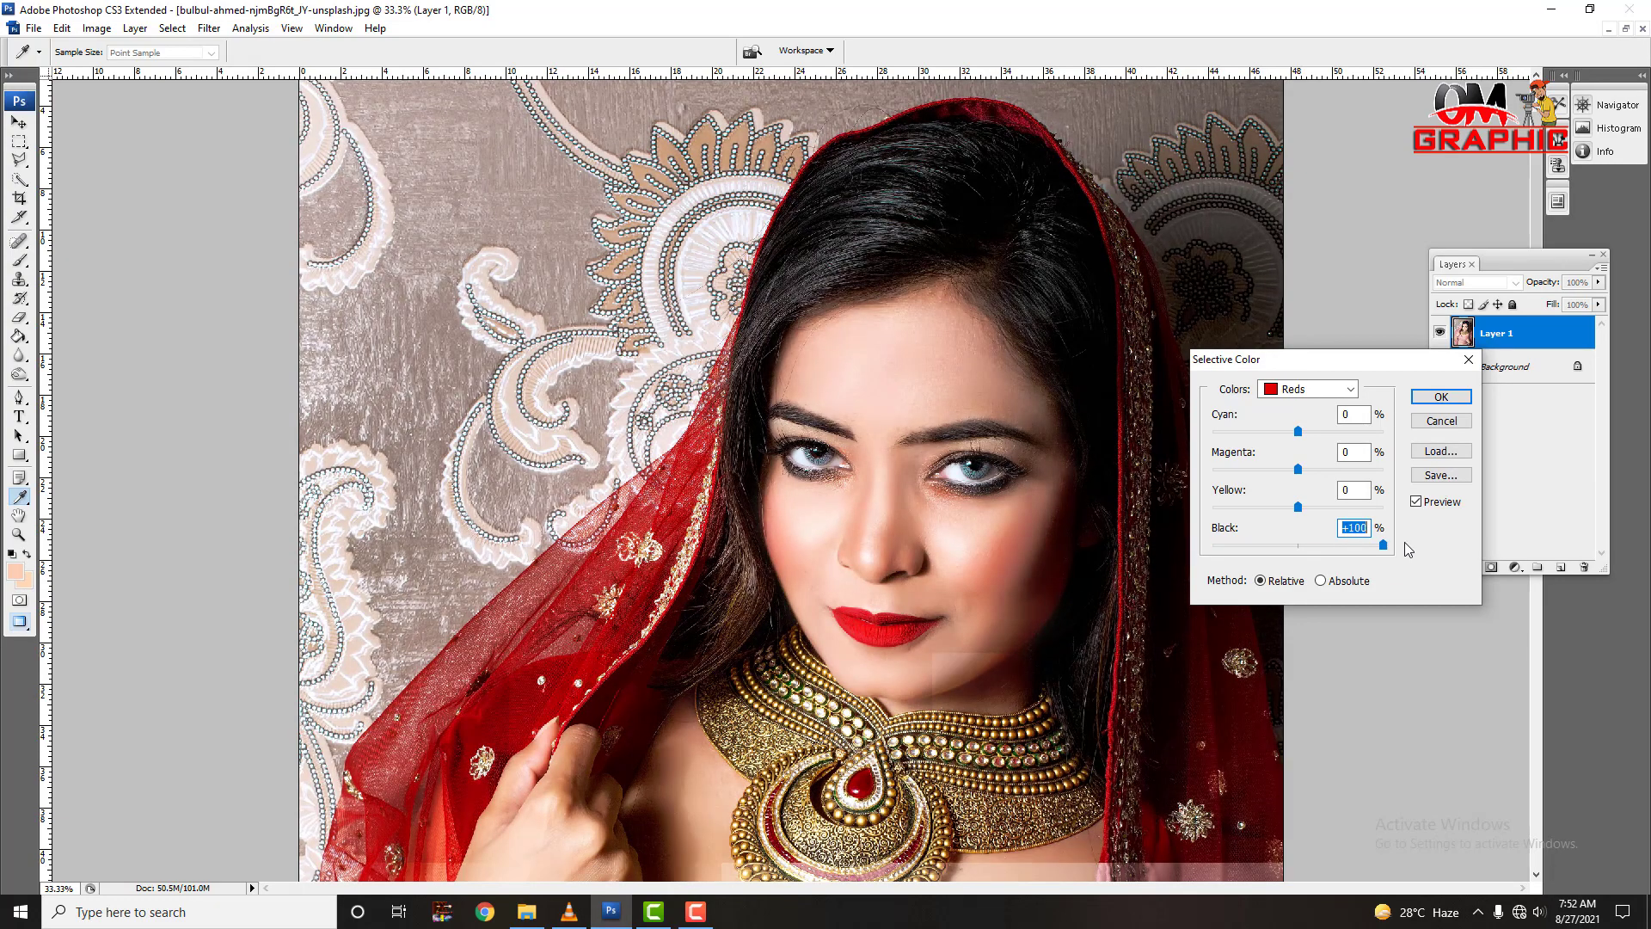
{"action": "key", "text": "shift+Down"}
{"action": "key", "text": "shift+Down"}
{"action": "key", "text": "Down"}
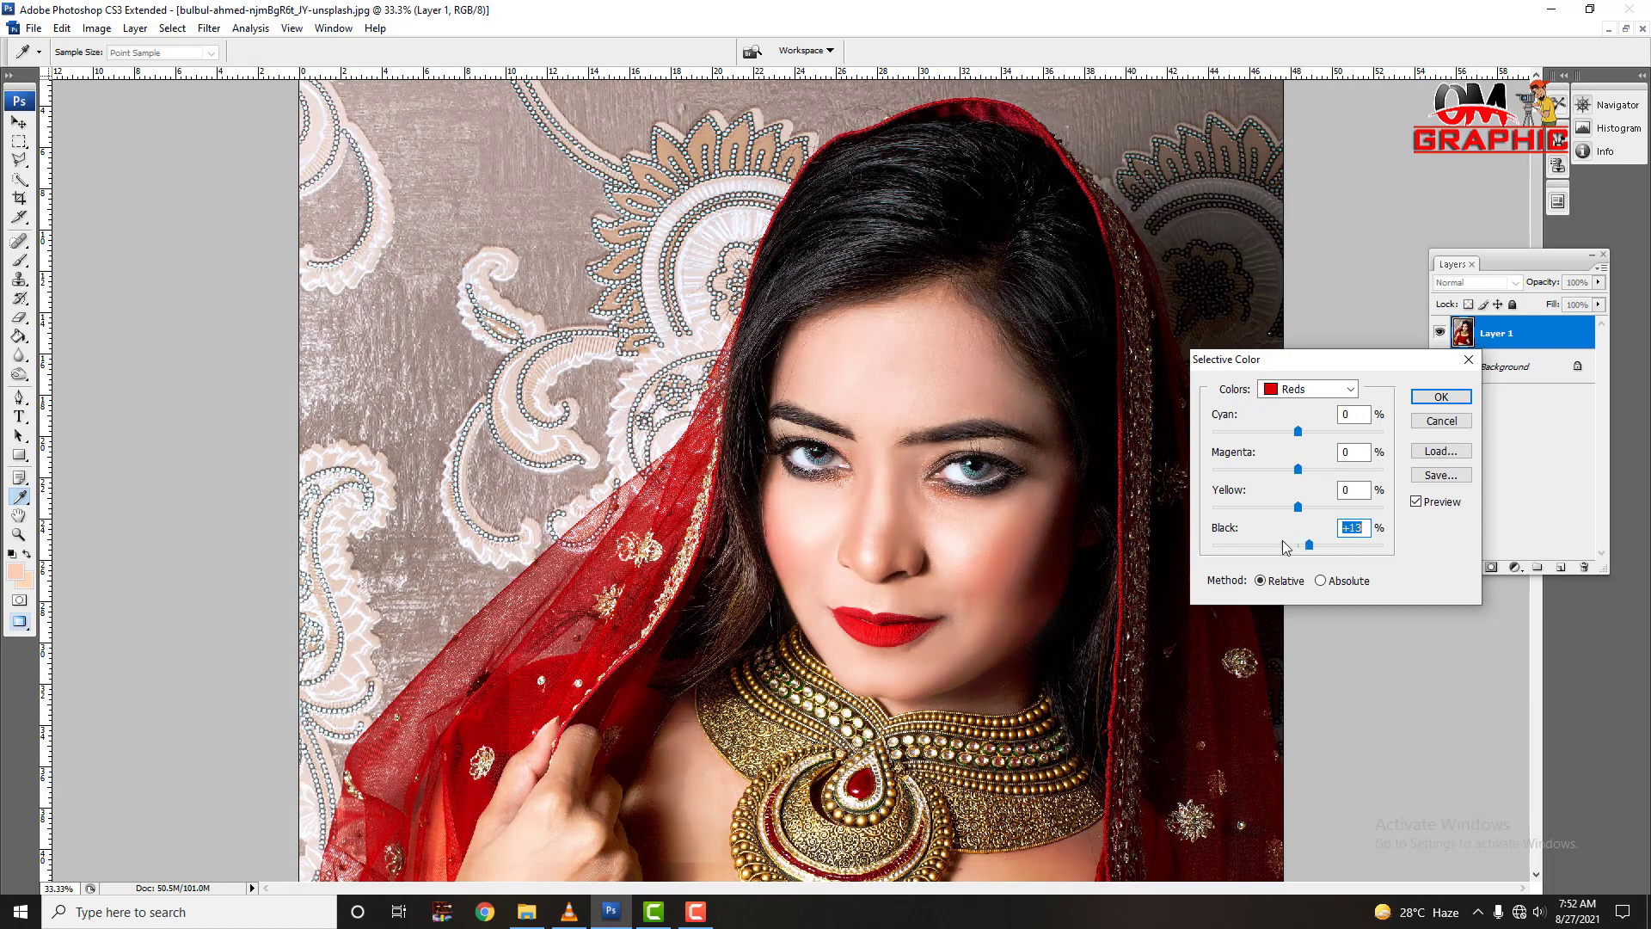
{"action": "key", "text": "shift+Down"}
{"action": "key", "text": "Down"}
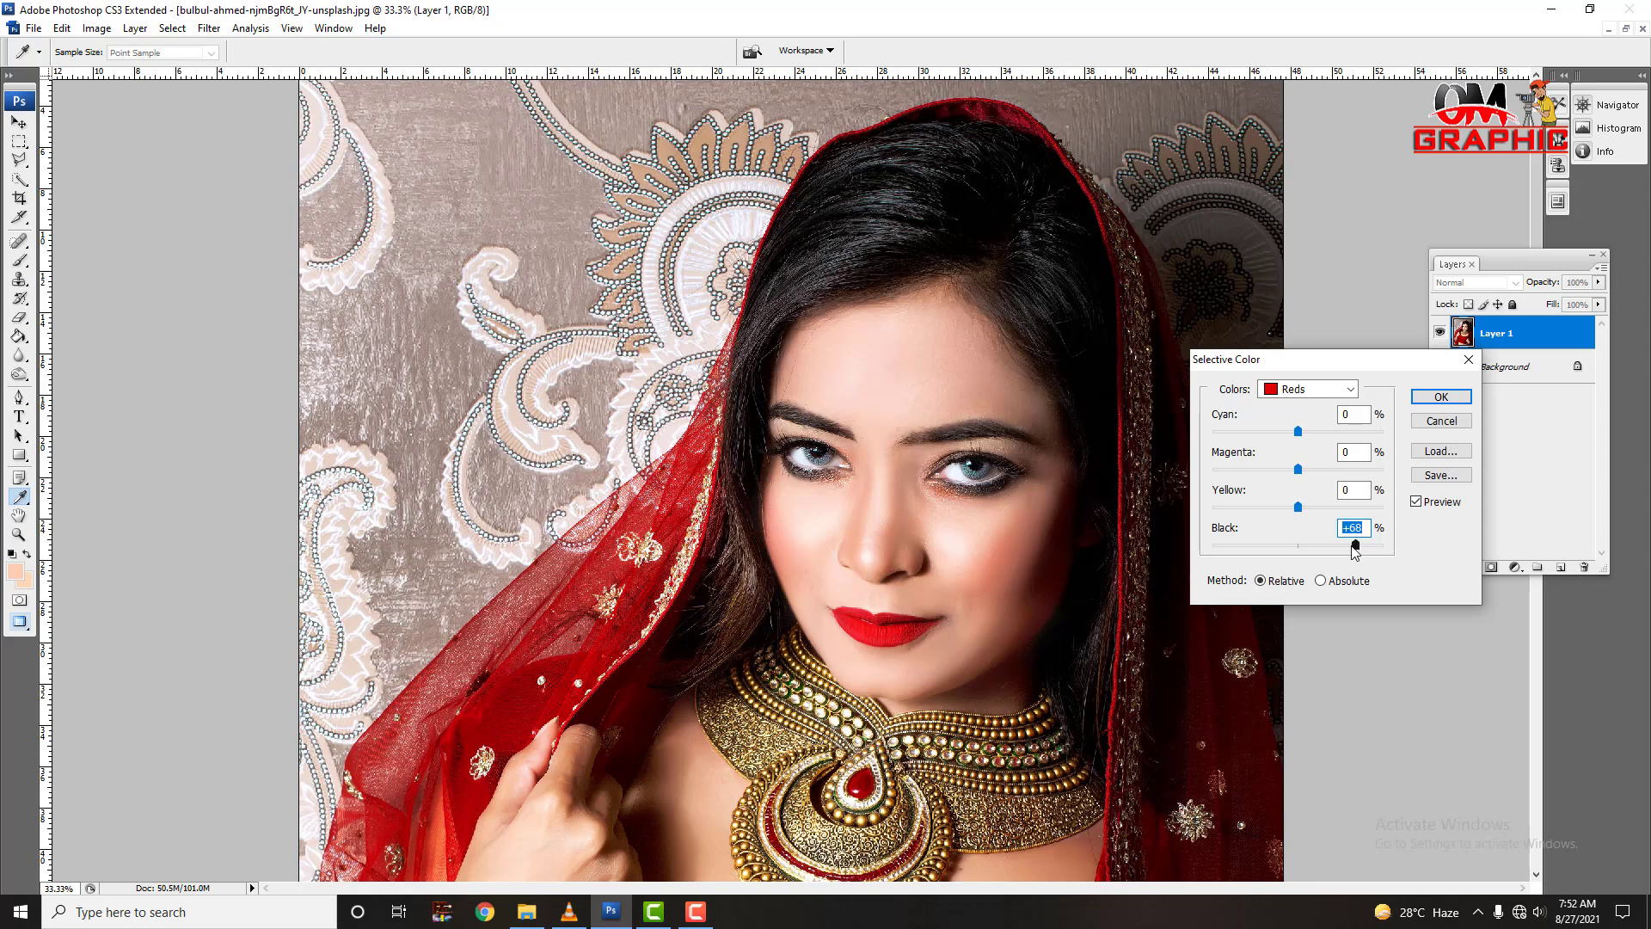
{"action": "left_click_drag", "start_coordinate": [1355, 546], "coordinate": [1309, 545]}
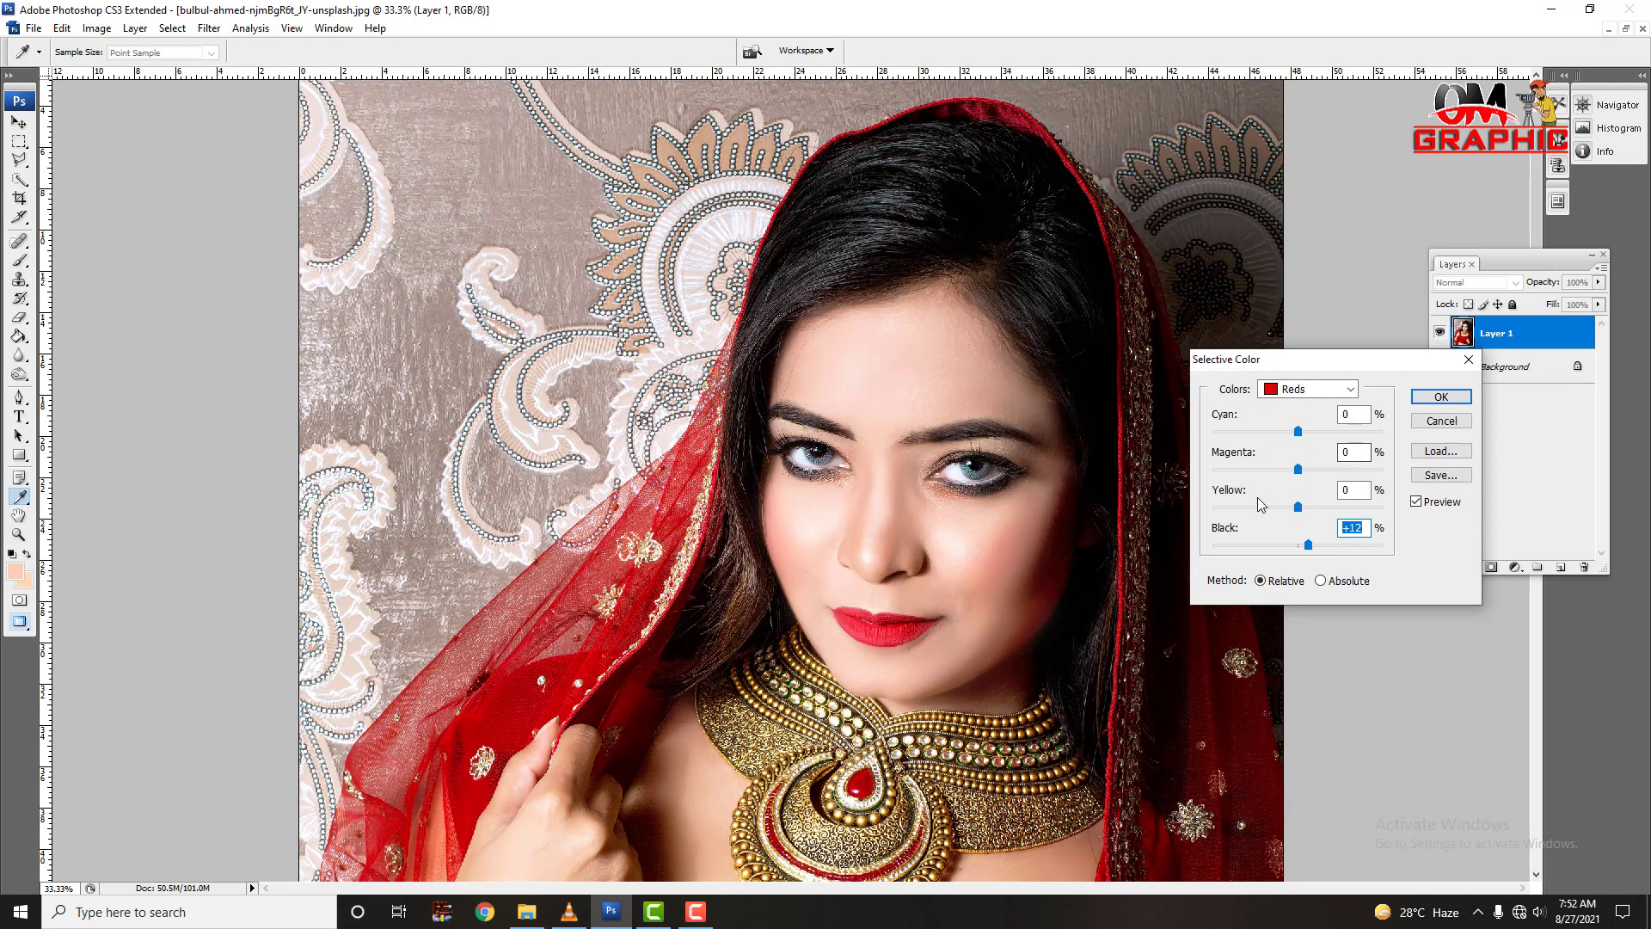
Set the Yellows Black value to -15
{"action": "left_click", "coordinate": [1307, 388]}
{"action": "left_click", "coordinate": [1299, 421]}
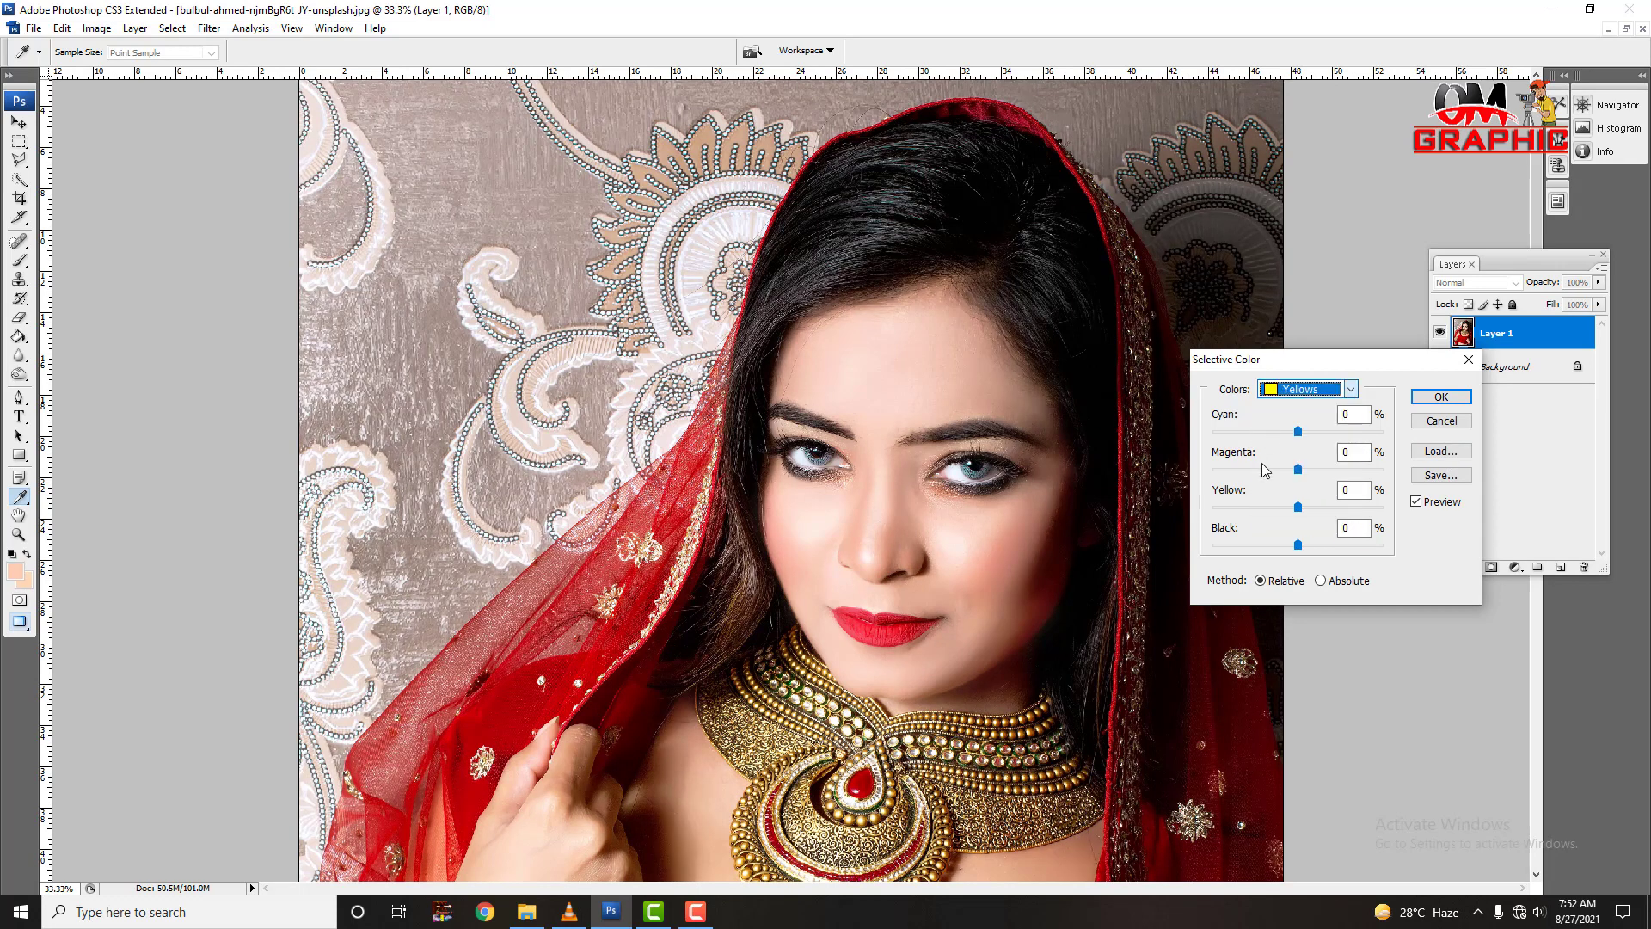
{"action": "key", "text": "Tab"}
{"action": "key", "text": "Tab"}
{"action": "key", "text": "Tab"}
{"action": "key", "text": "shift+Down"}
{"action": "key", "text": "Down"}
{"action": "key", "text": "Down"}
{"action": "key", "text": "Down"}
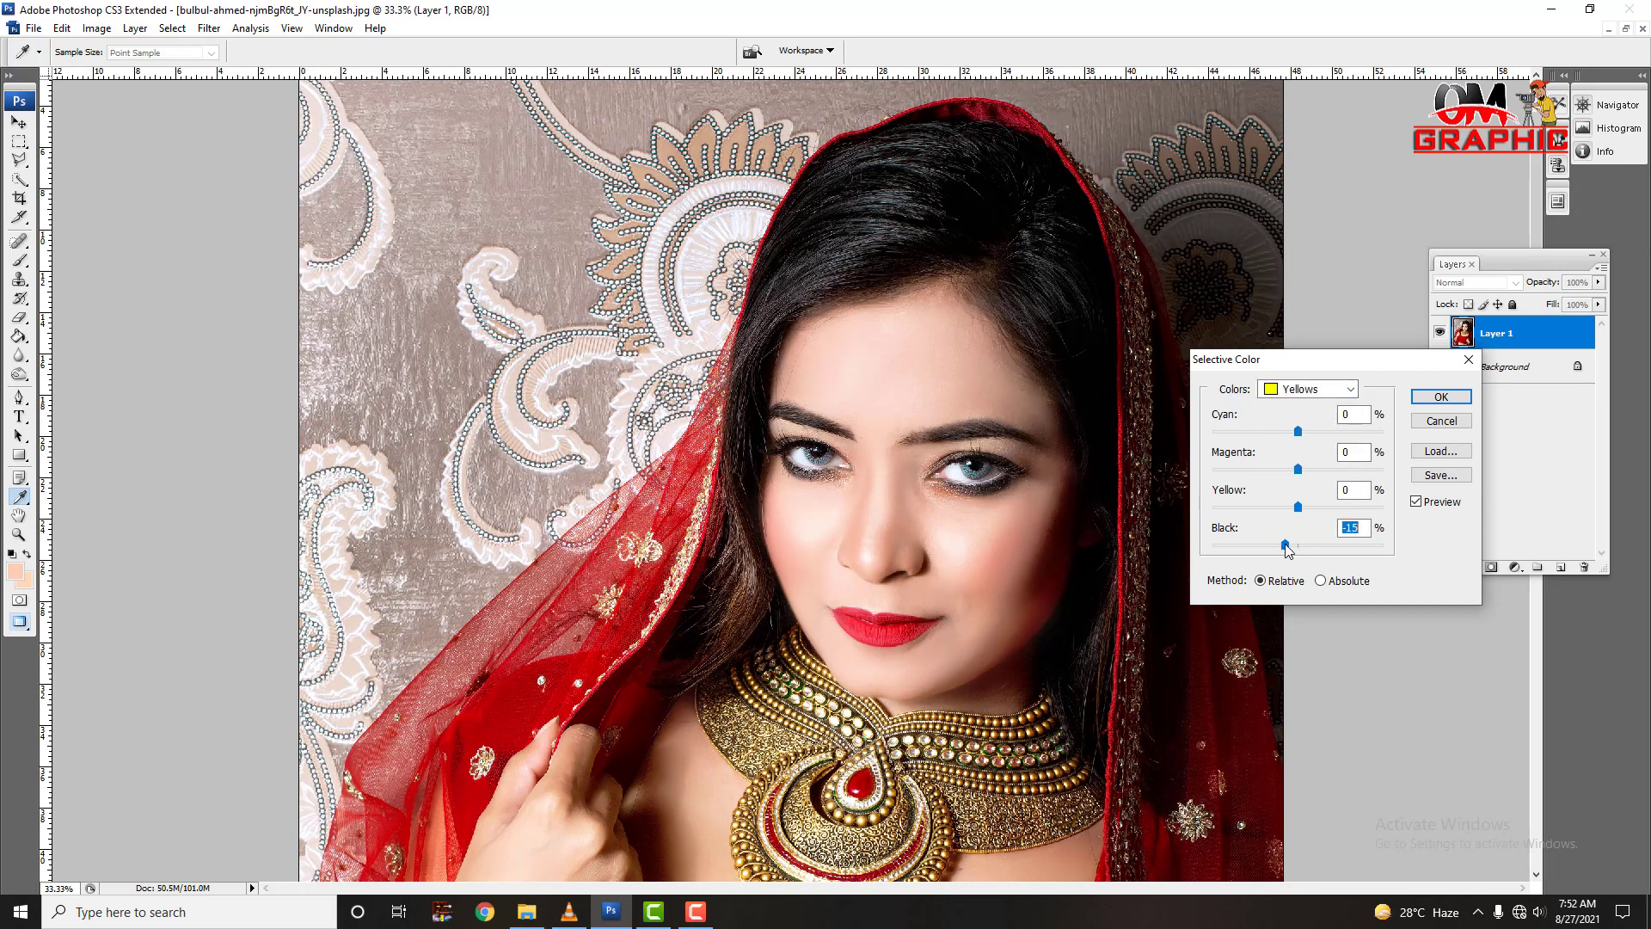
Raise Black slightly in the Blacks range and apply Selective Color
{"action": "left_click", "coordinate": [1316, 388]}
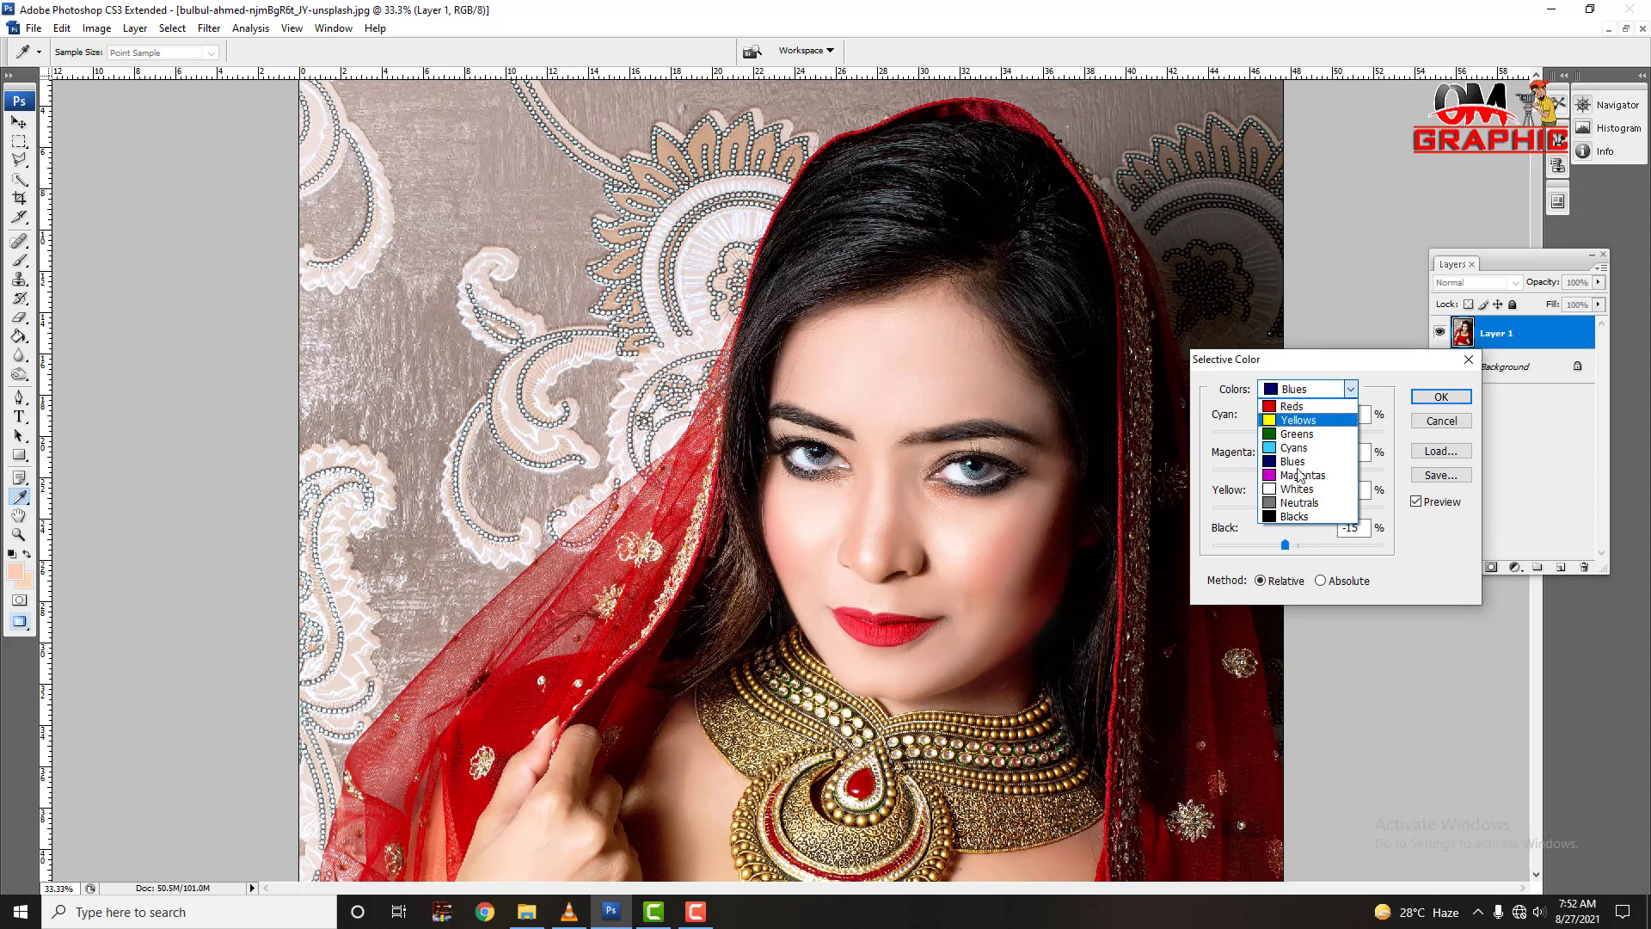
{"action": "left_click", "coordinate": [1290, 516]}
{"action": "mouse_move", "coordinate": [1297, 544]}
{"action": "left_mouse_down"}
{"action": "mouse_move", "coordinate": [1152, 551]}
{"action": "mouse_move", "coordinate": [1453, 548]}
{"action": "mouse_move", "coordinate": [1313, 560]}
{"action": "left_mouse_up"}
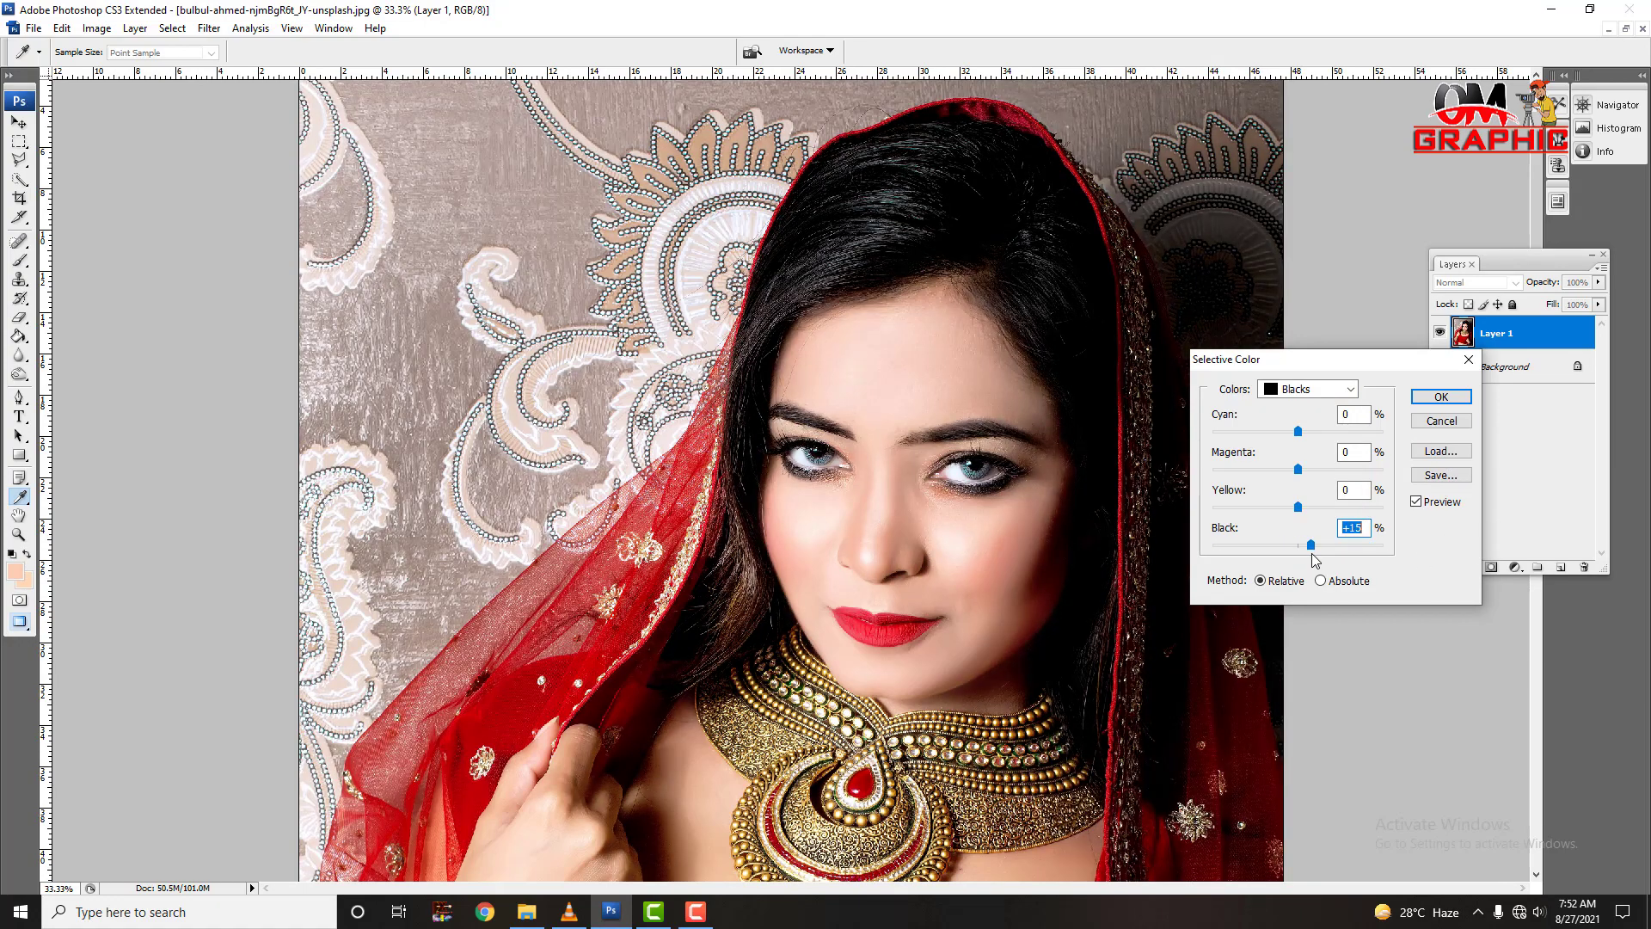
{"action": "left_click", "coordinate": [1441, 396]}
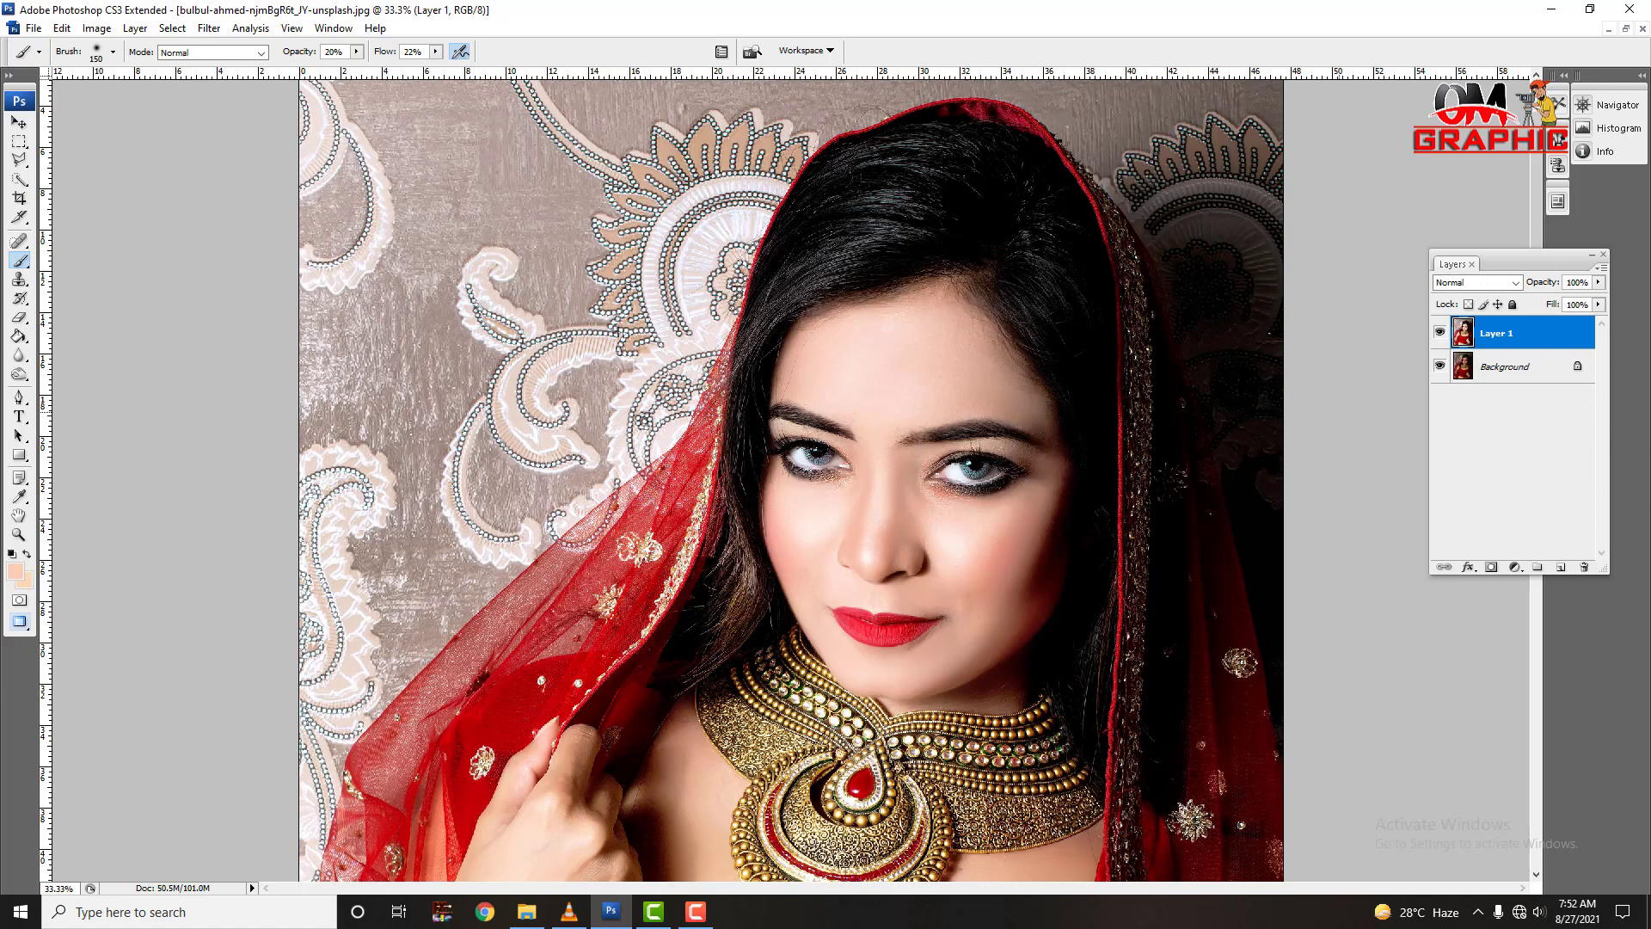
Zoom in step by step to 200% on the nose and lips
{"action": "key", "text": "ctrl+minus"}
{"action": "key", "text": "ctrl+minus"}
{"action": "key", "text": "ctrl+plus"}
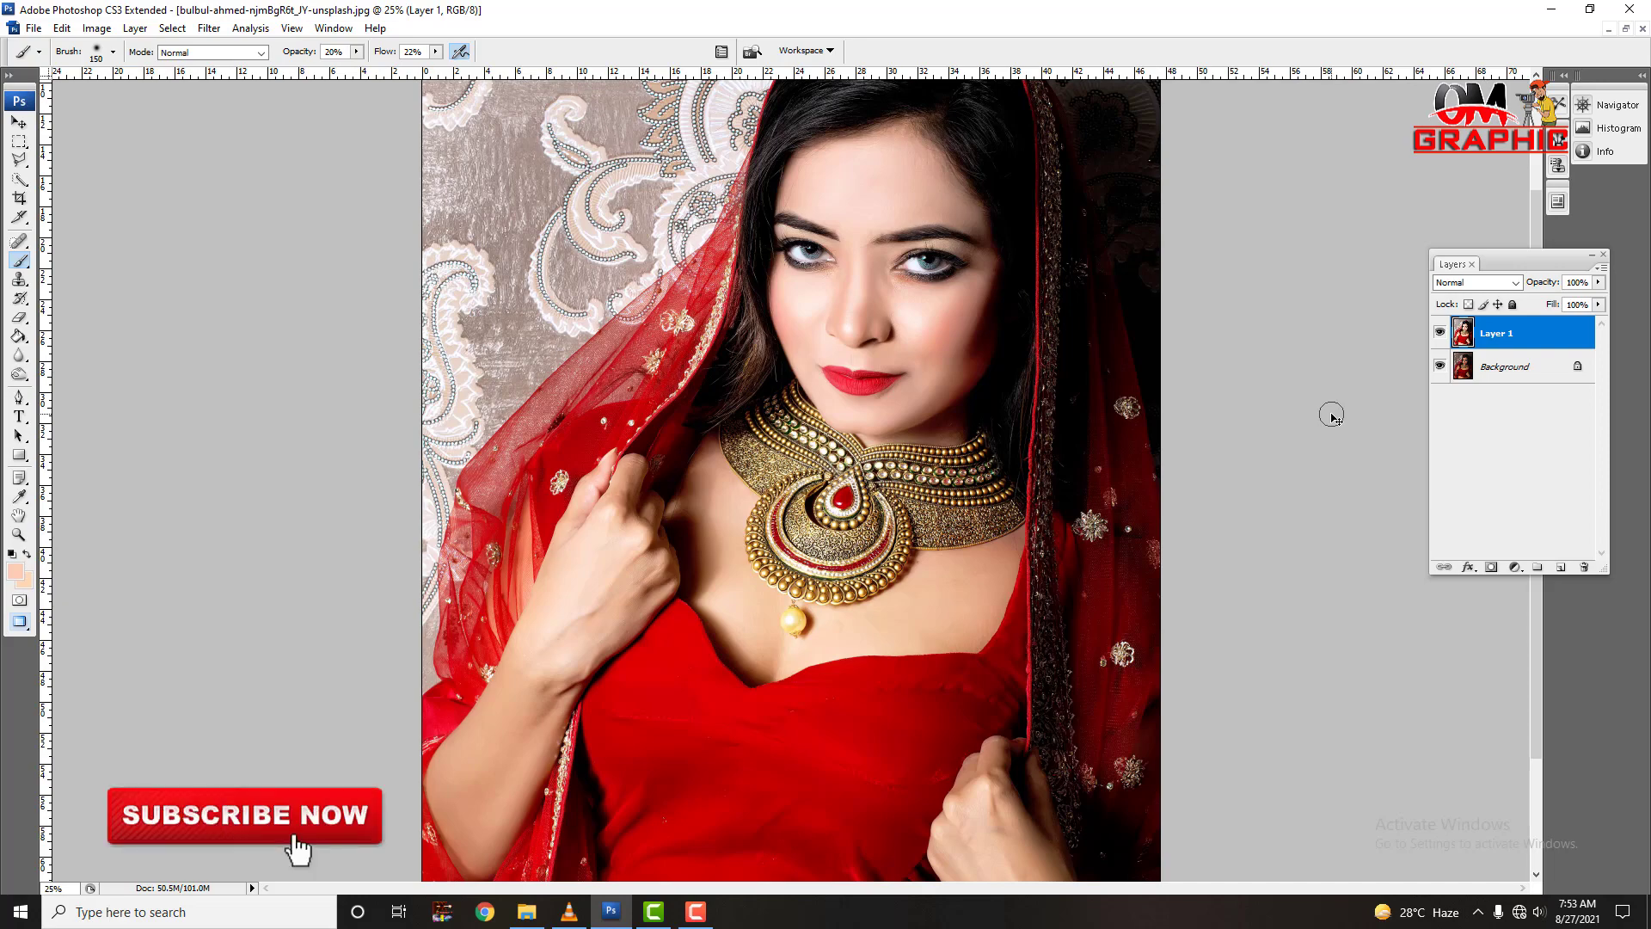
{"action": "key", "text": "ctrl+plus"}
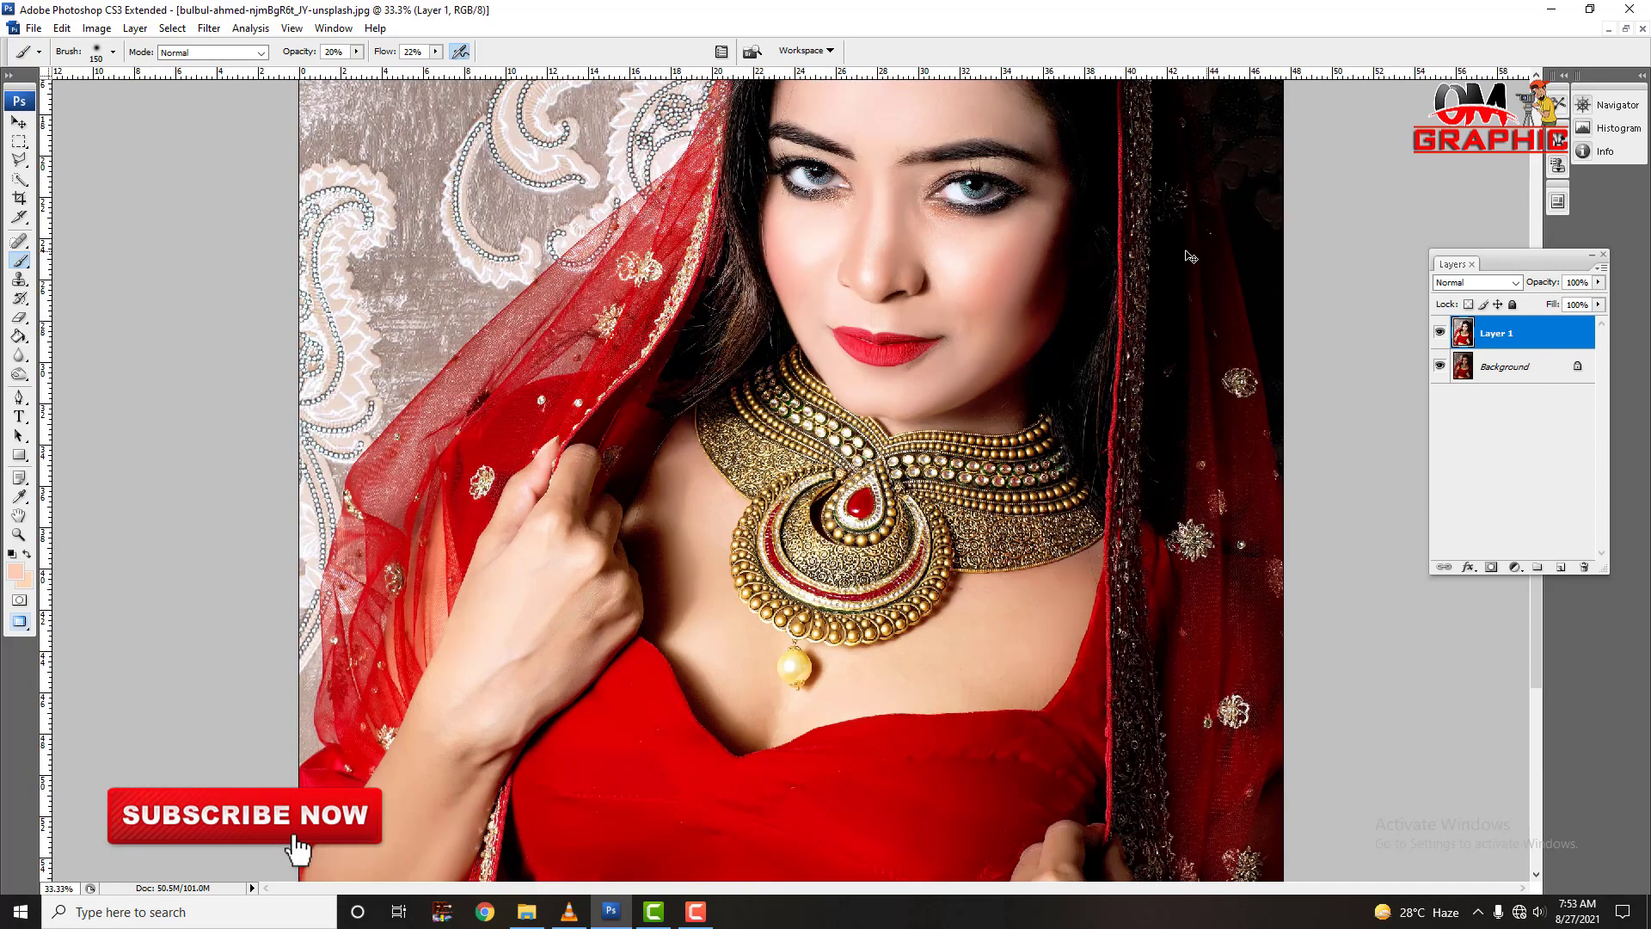
{"action": "key", "text": "ctrl+plus"}
{"action": "key", "text": "ctrl+plus"}
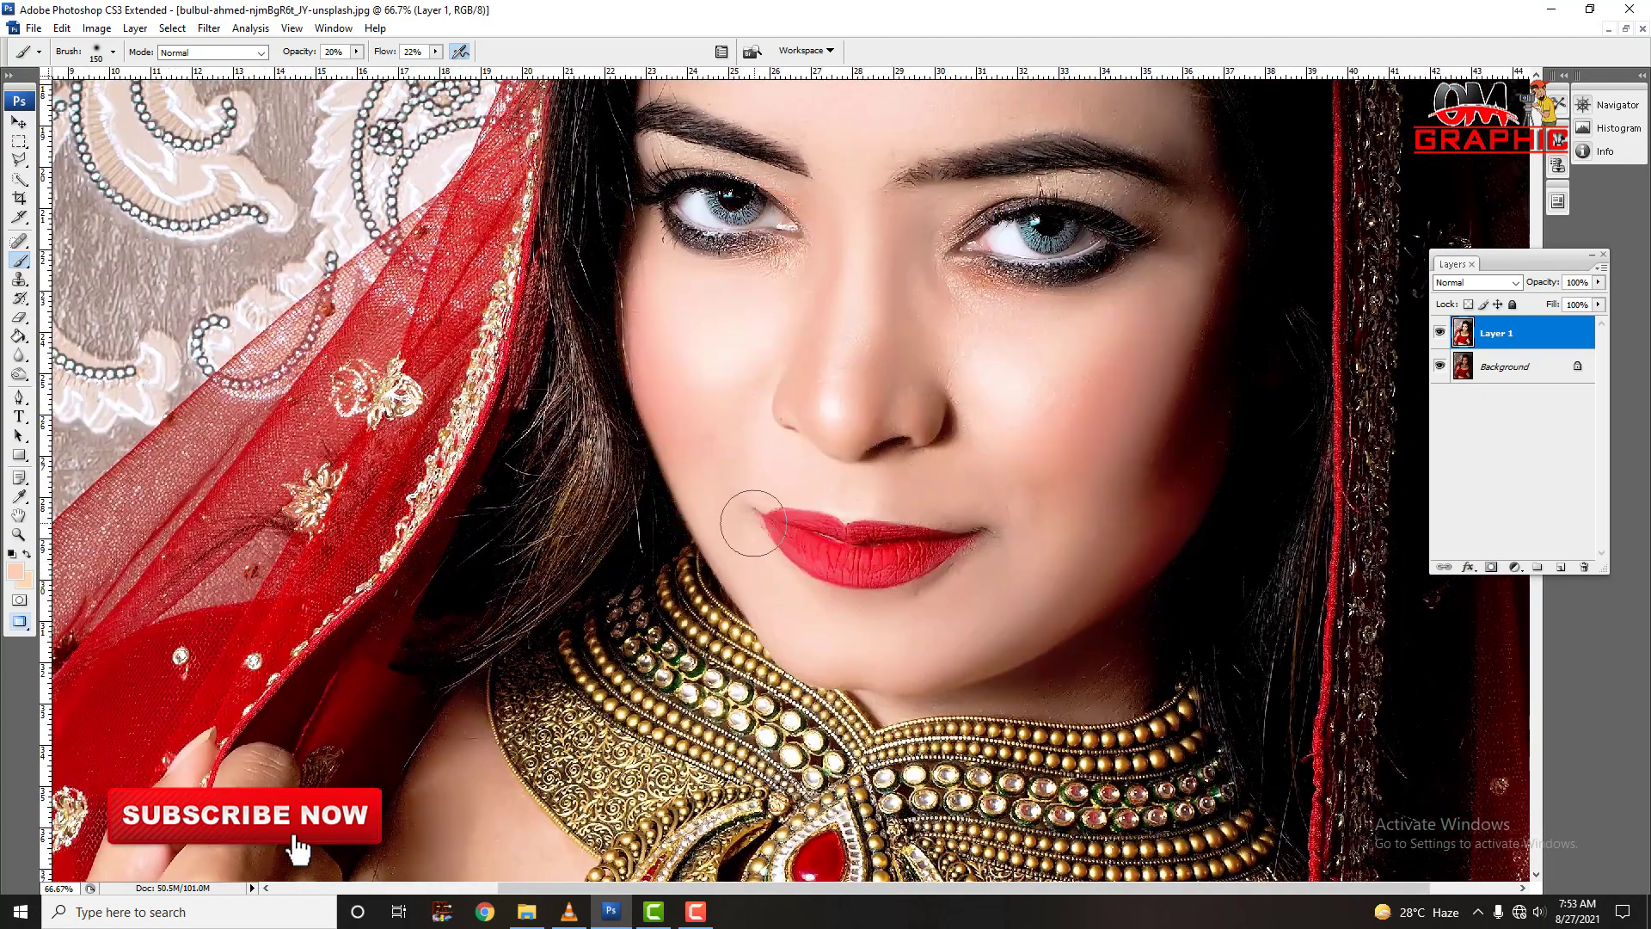
{"action": "key", "text": "ctrl+plus"}
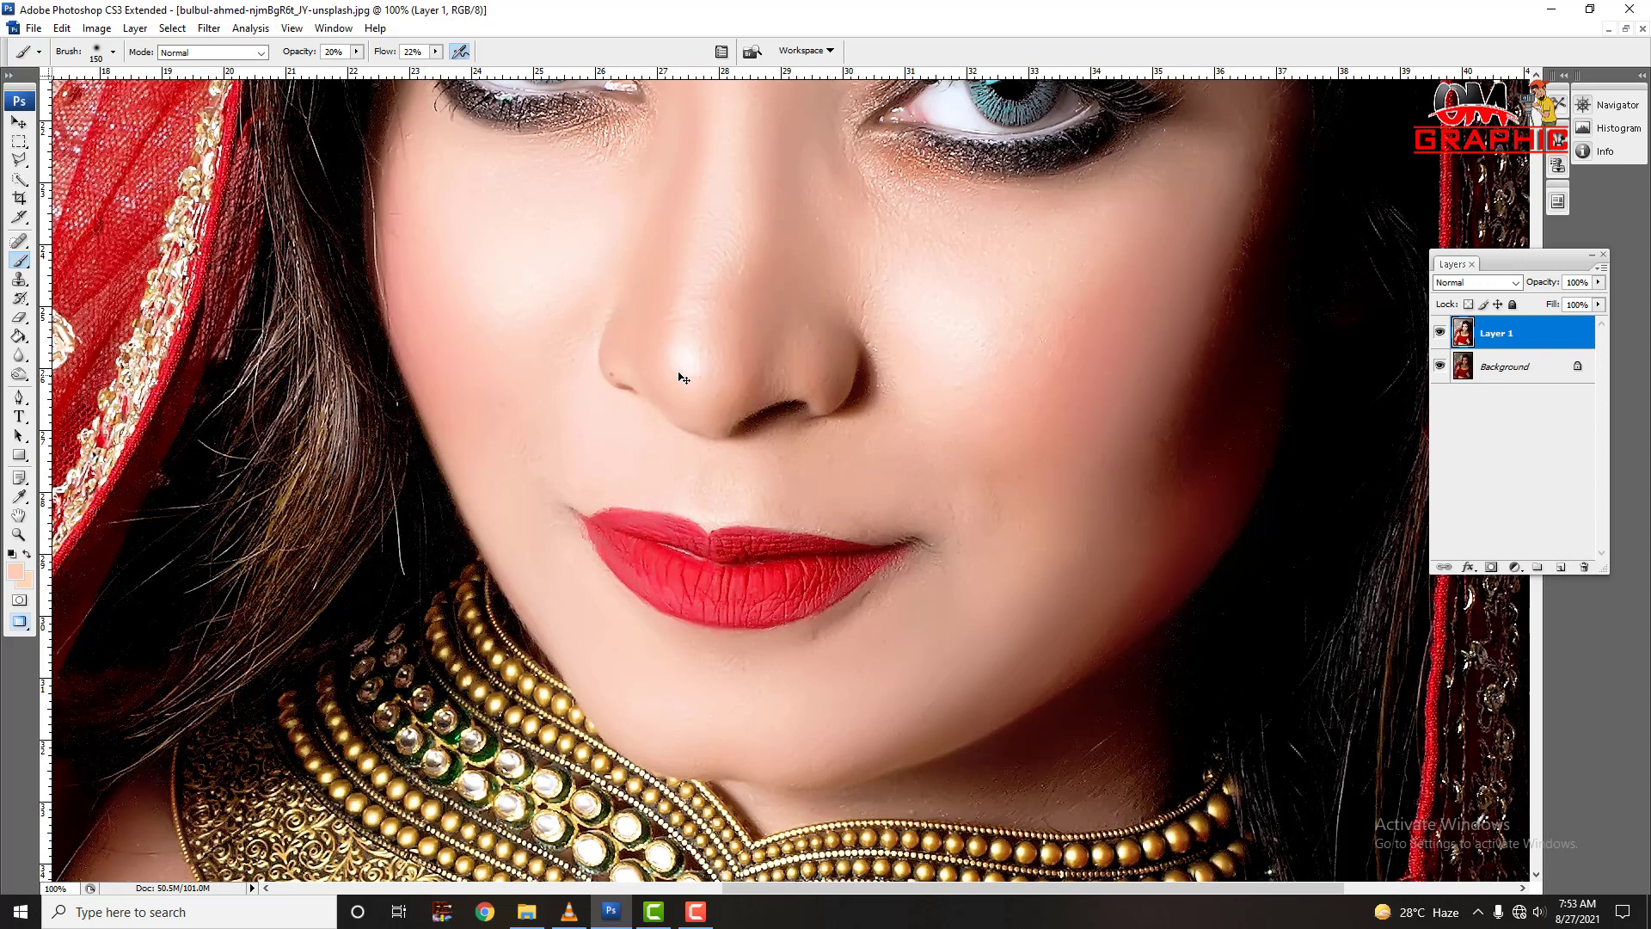
{"action": "key", "text": "ctrl+plus"}
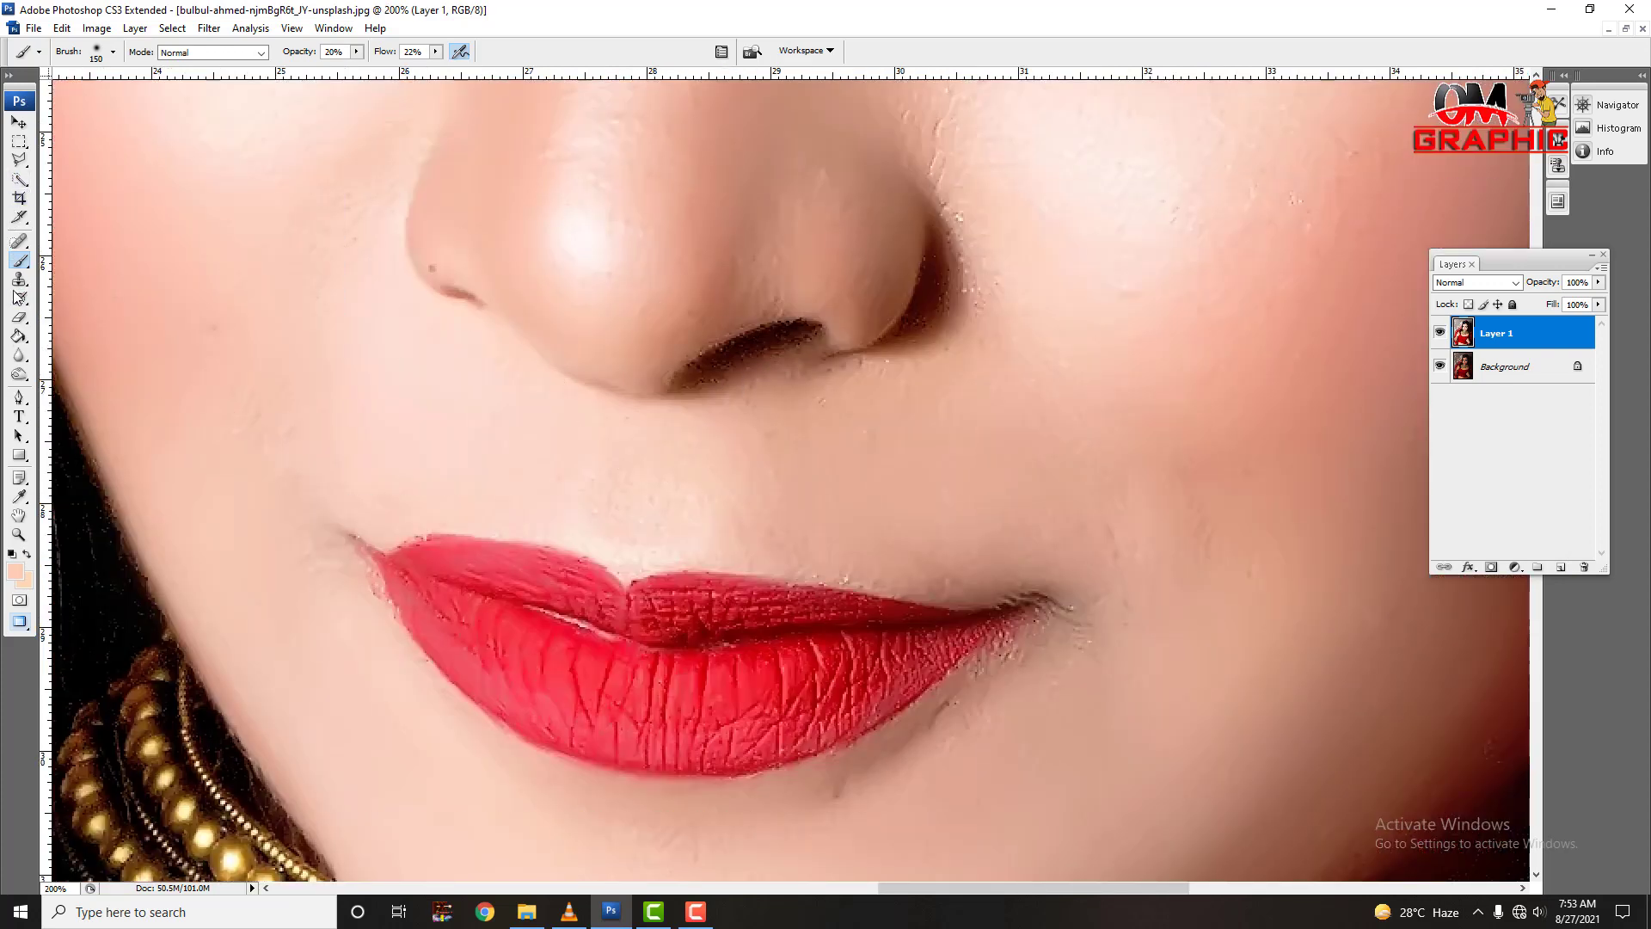
Trace a closed Pen Tool path around the upper and lower lips
{"action": "left_click", "coordinate": [26, 397]}
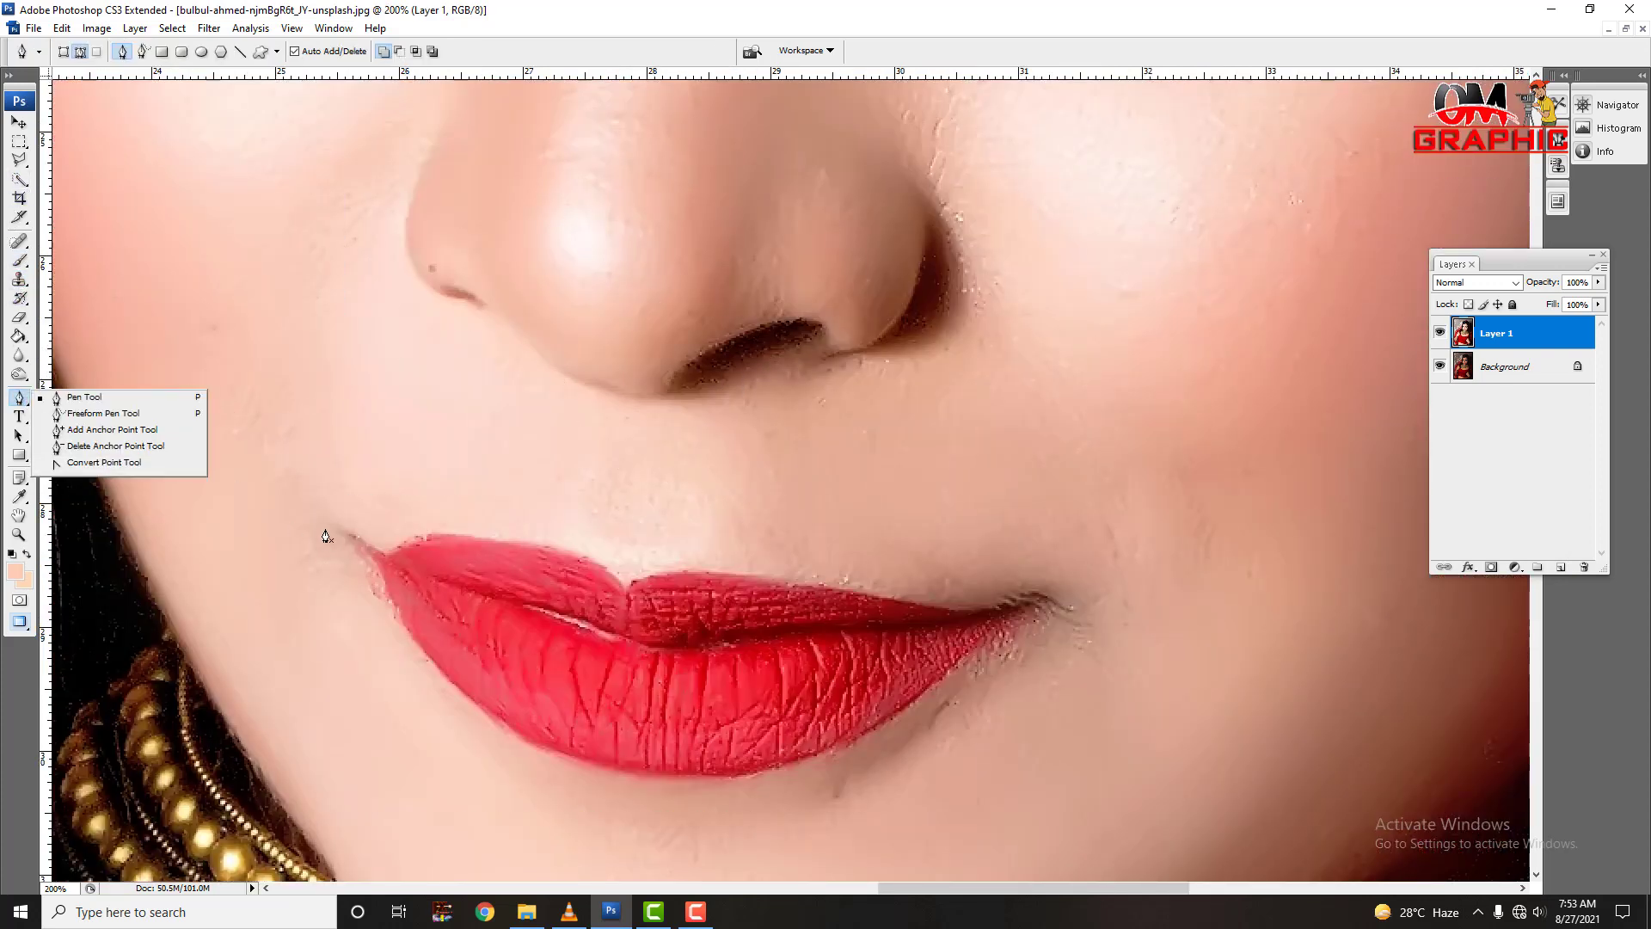
{"action": "left_click", "coordinate": [112, 398]}
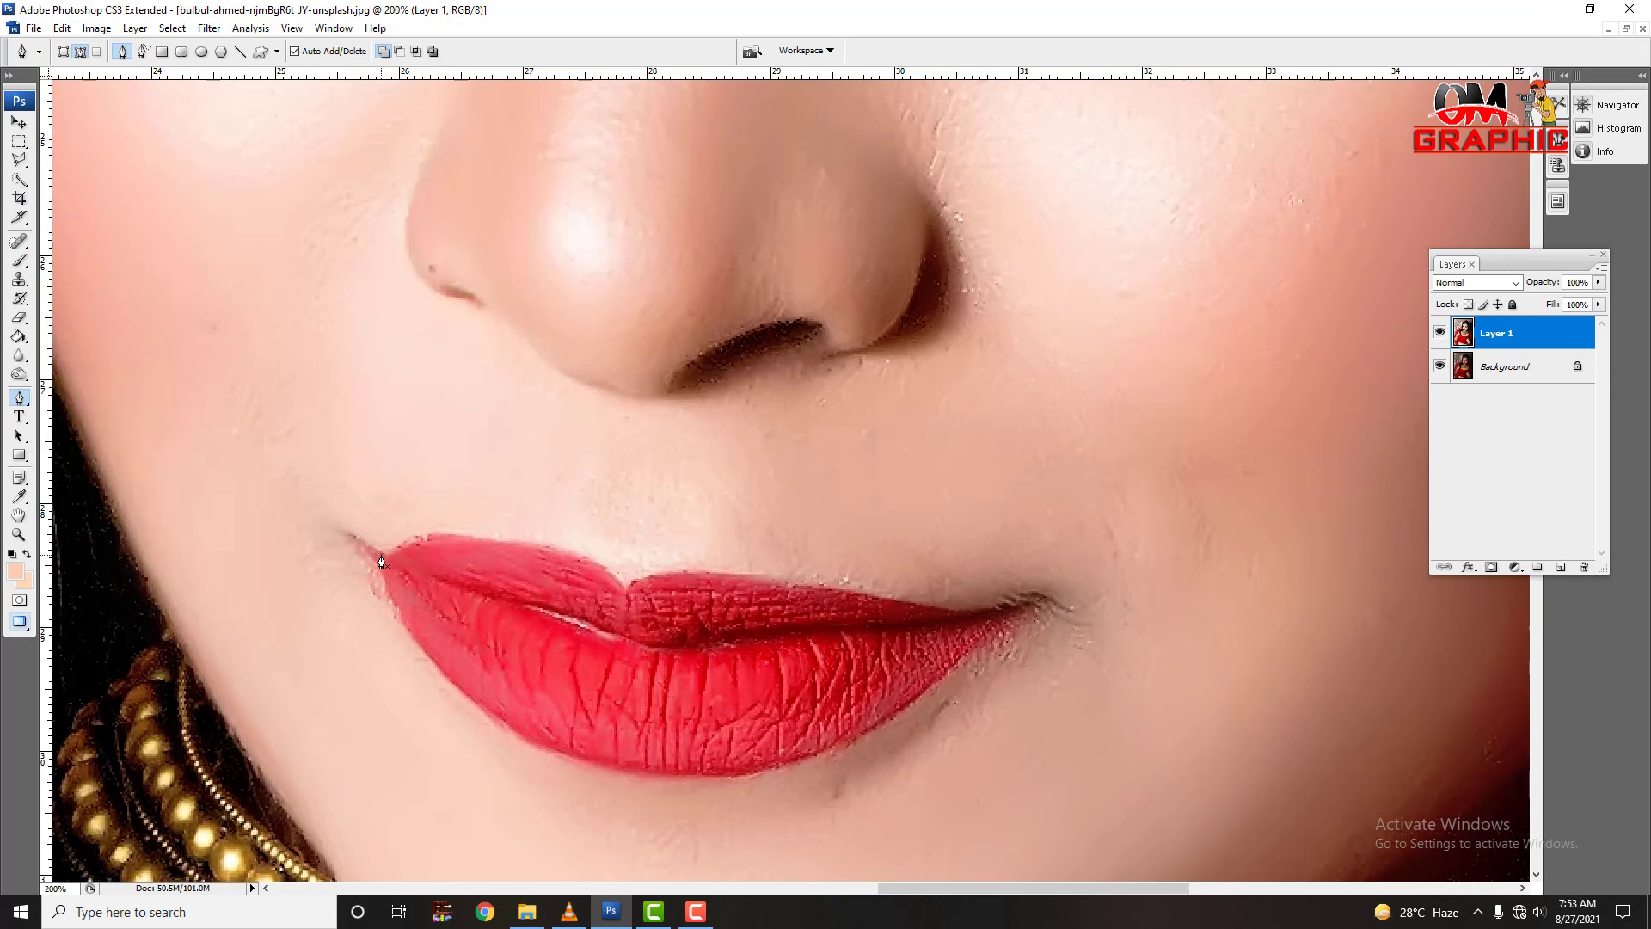
{"action": "left_click", "coordinate": [381, 555]}
{"action": "left_click_drag", "start_coordinate": [435, 538], "coordinate": [447, 540]}
{"action": "left_click_drag", "start_coordinate": [737, 572], "coordinate": [757, 572]}
{"action": "left_click", "coordinate": [908, 597]}
{"action": "left_click_drag", "start_coordinate": [1042, 604], "coordinate": [955, 663]}
{"action": "left_click_drag", "start_coordinate": [755, 766], "coordinate": [738, 768]}
{"action": "left_click_drag", "start_coordinate": [596, 765], "coordinate": [577, 761]}
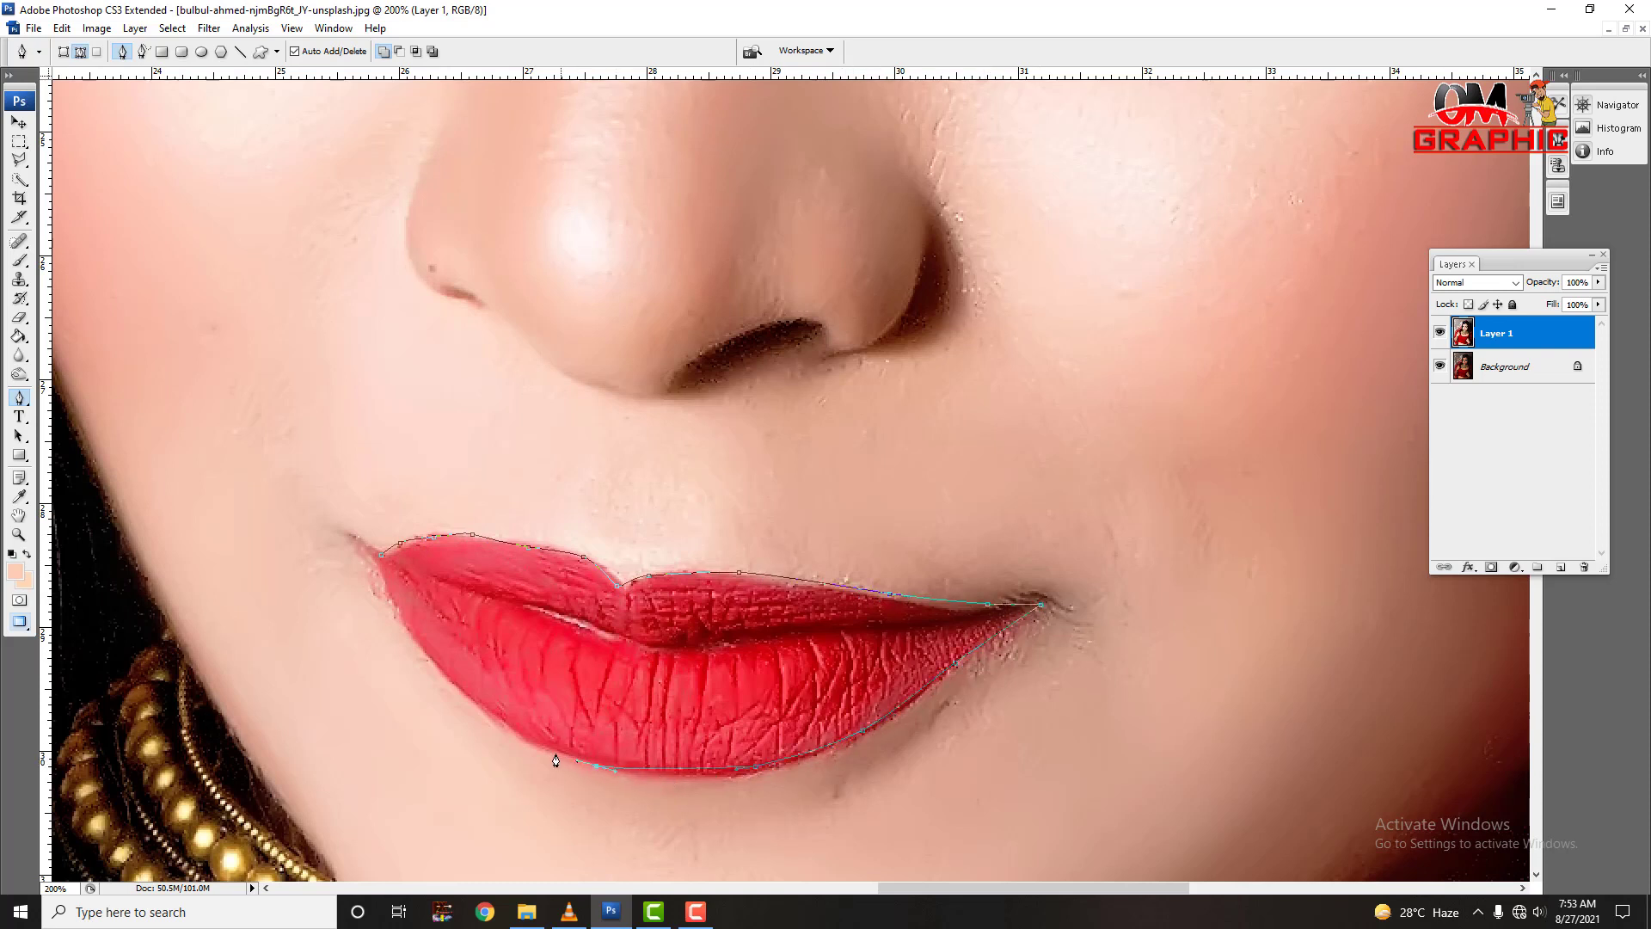
{"action": "left_click", "coordinate": [389, 560]}
Turn the lip path into a 3-pixel feathered selection and start Hue/Saturation
{"action": "right_click", "coordinate": [524, 567]}
{"action": "right_click", "coordinate": [867, 646]}
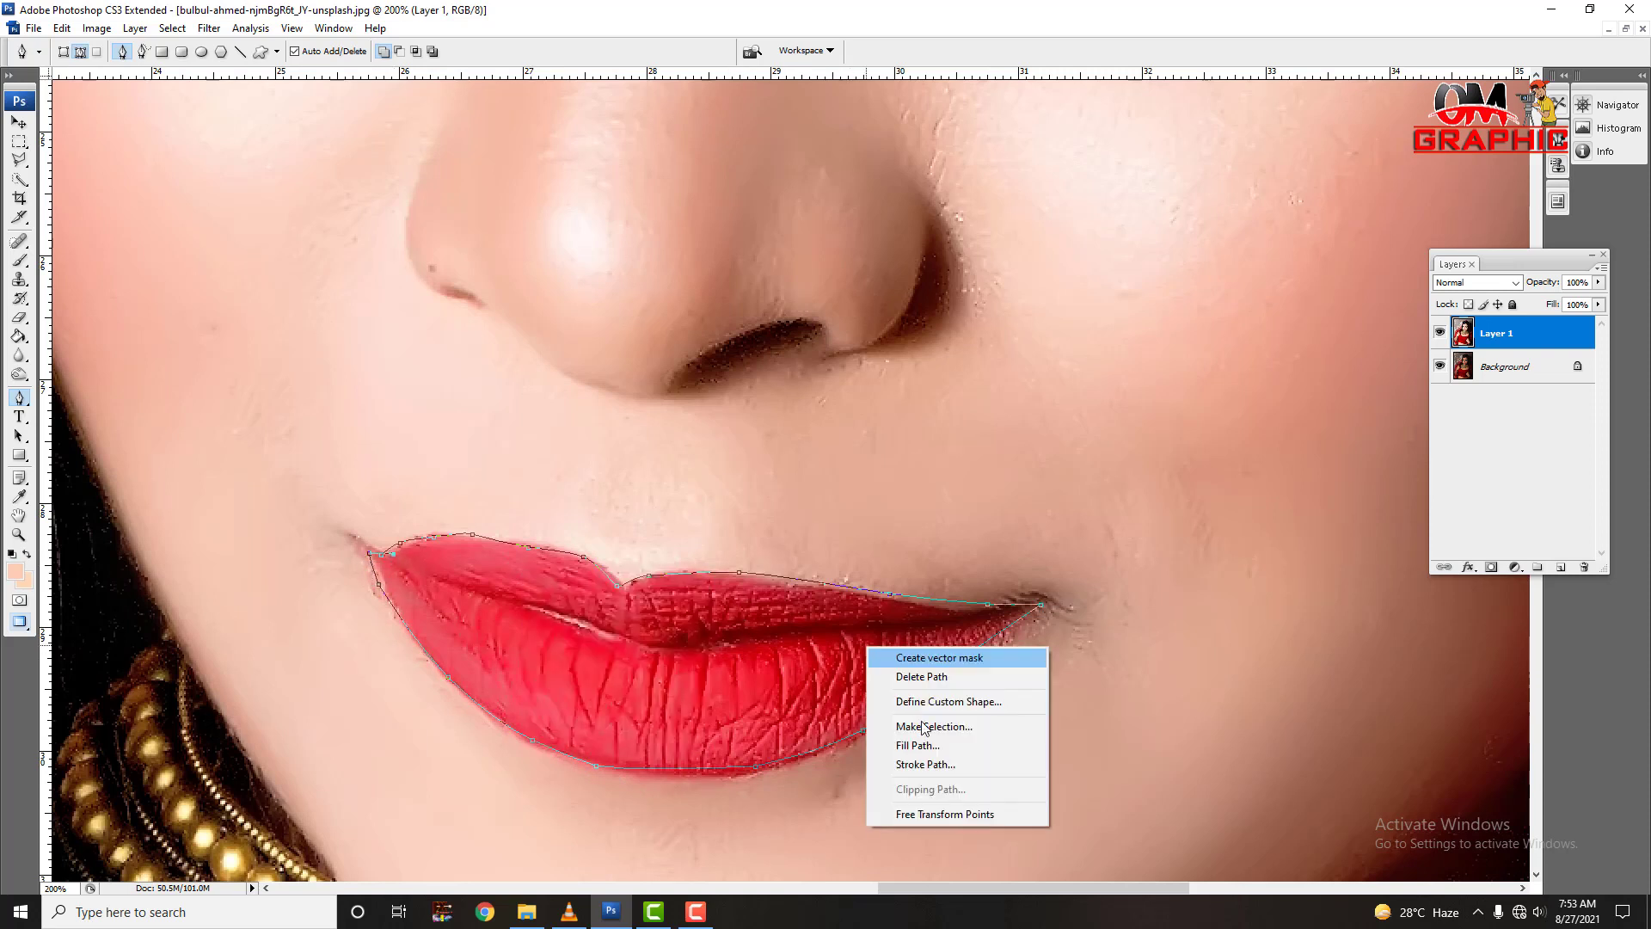
{"action": "left_click", "coordinate": [923, 727]}
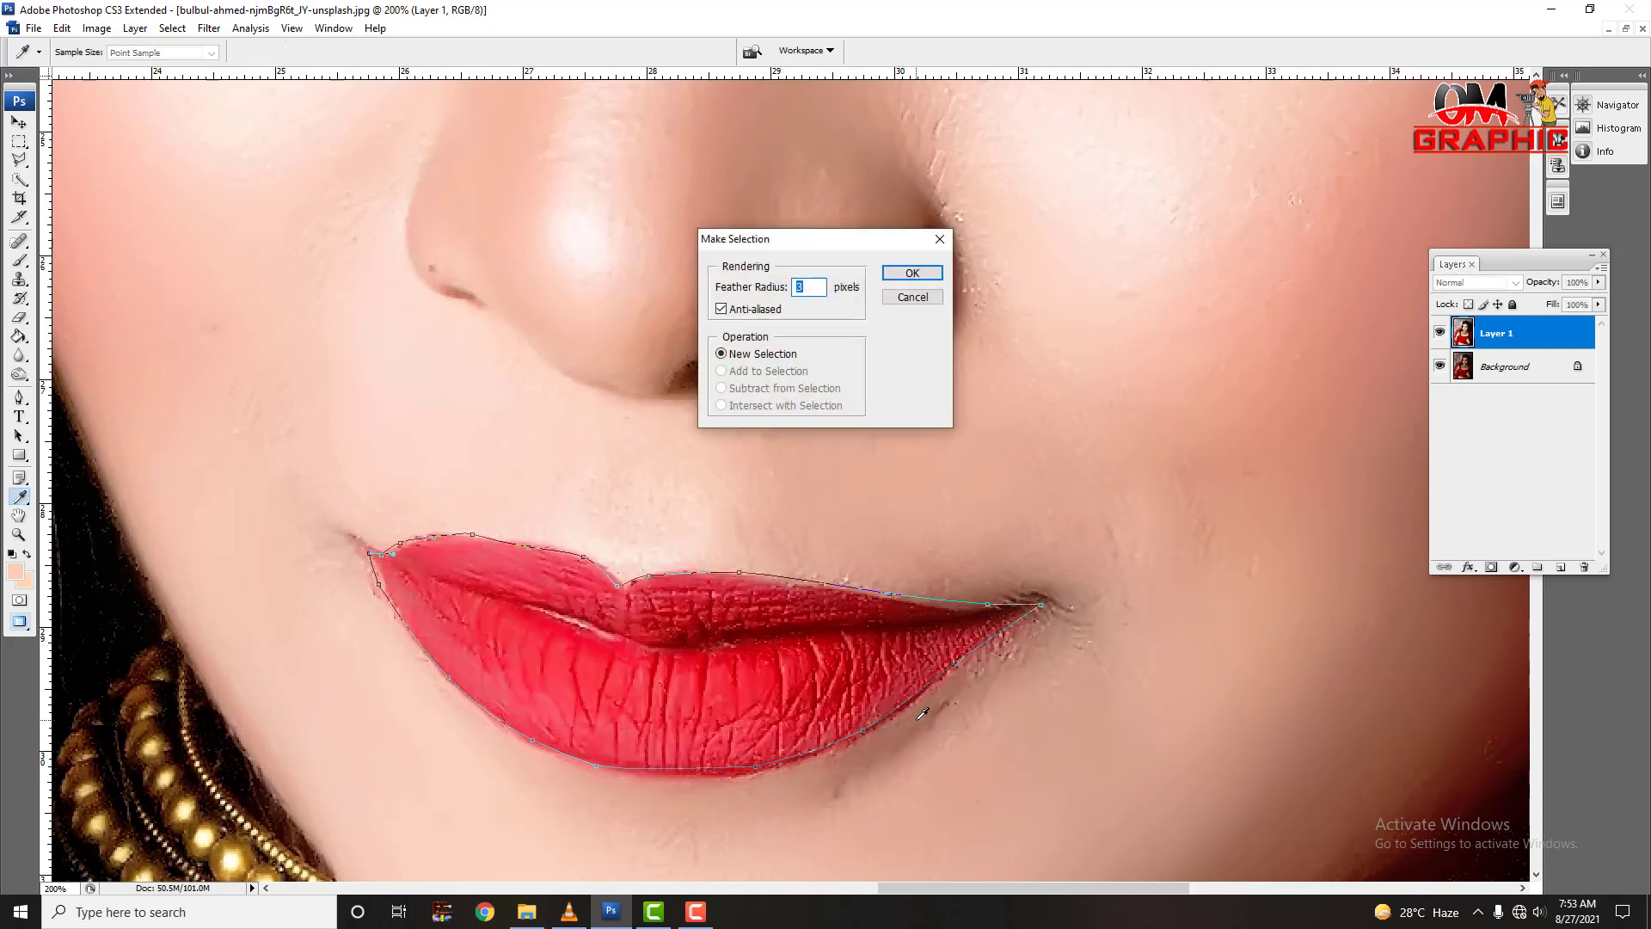
{"action": "key", "text": "Return"}
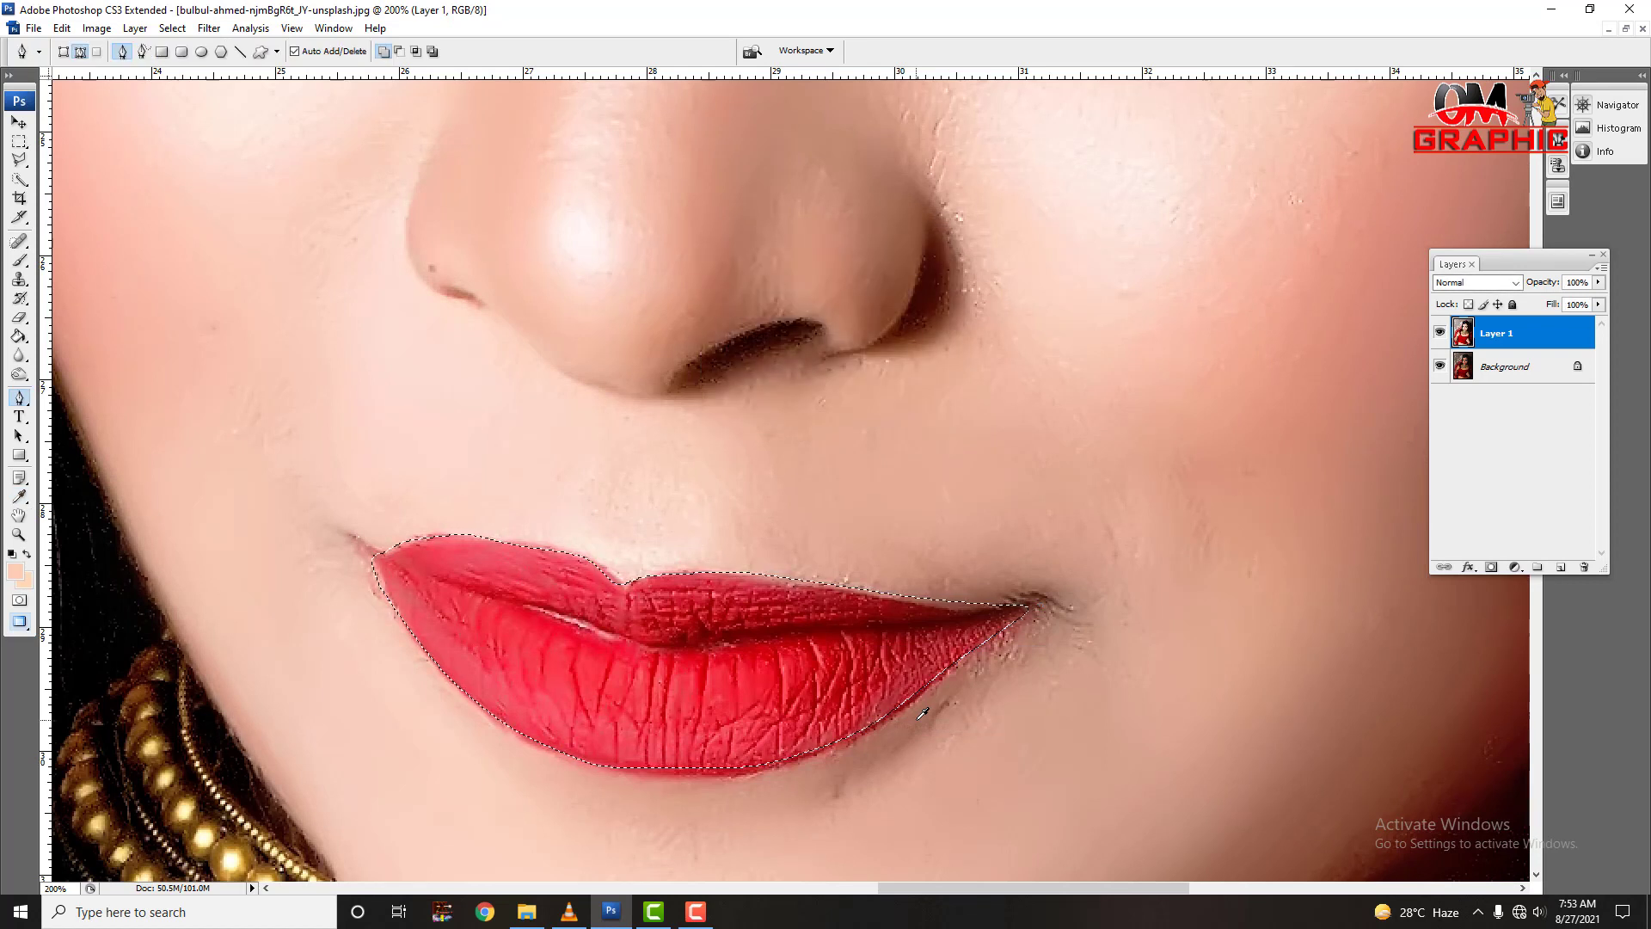
{"action": "key", "text": "ctrl+u"}
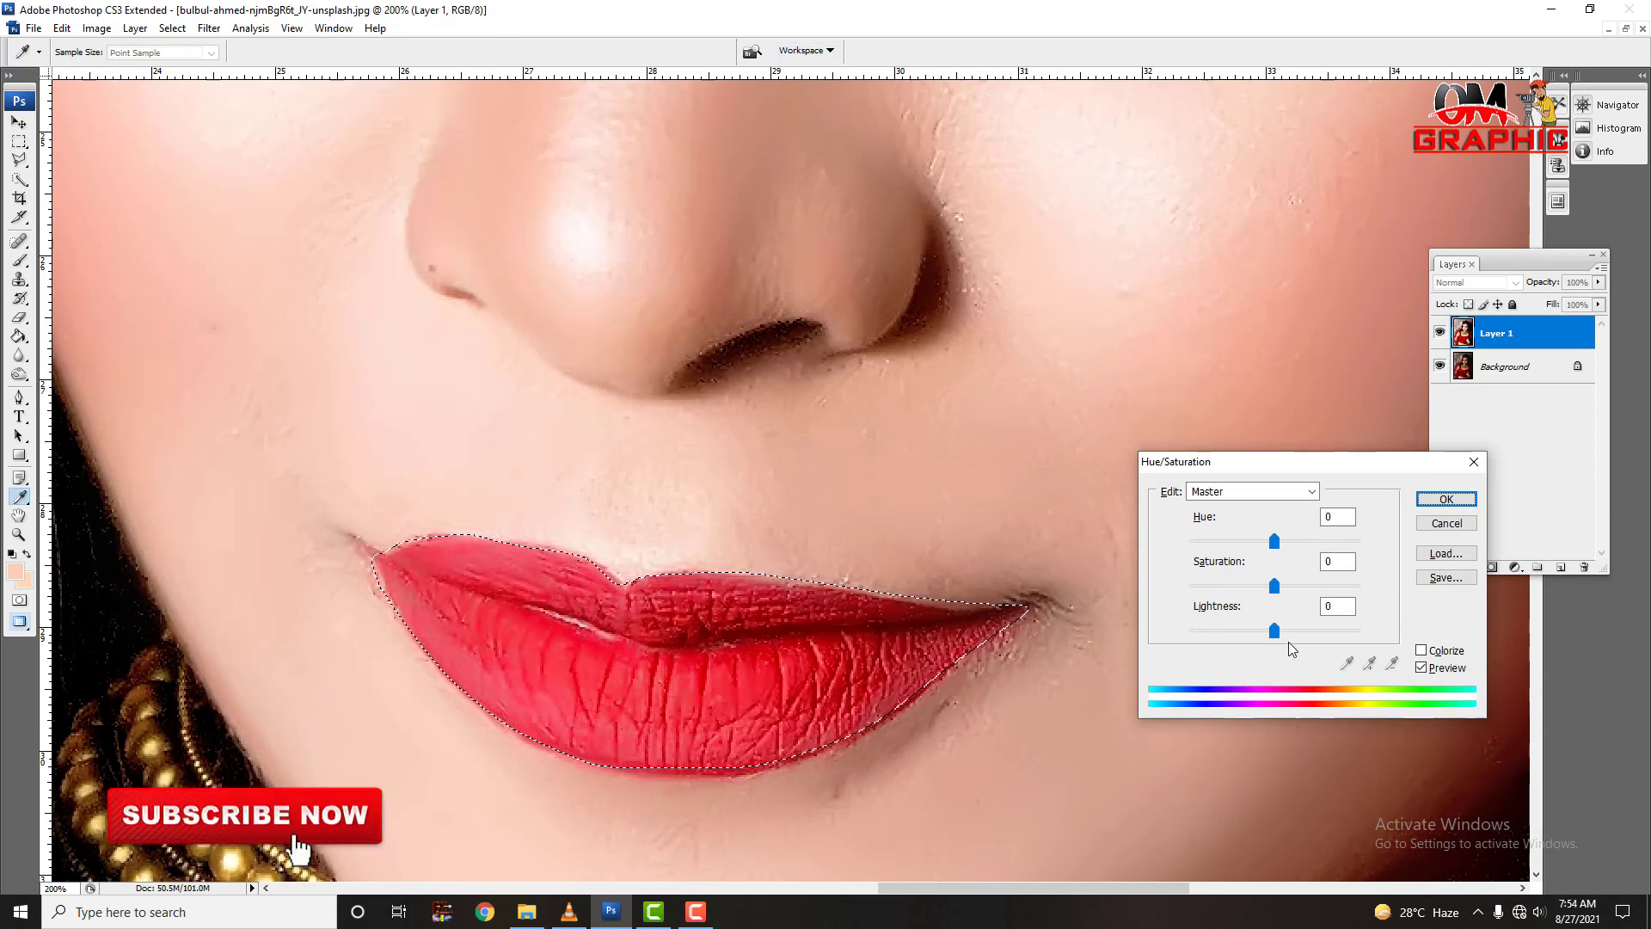
Shift the lip hue toward purple and apply the Hue/Saturation change
{"action": "left_click_drag", "start_coordinate": [1275, 541], "coordinate": [1228, 548]}
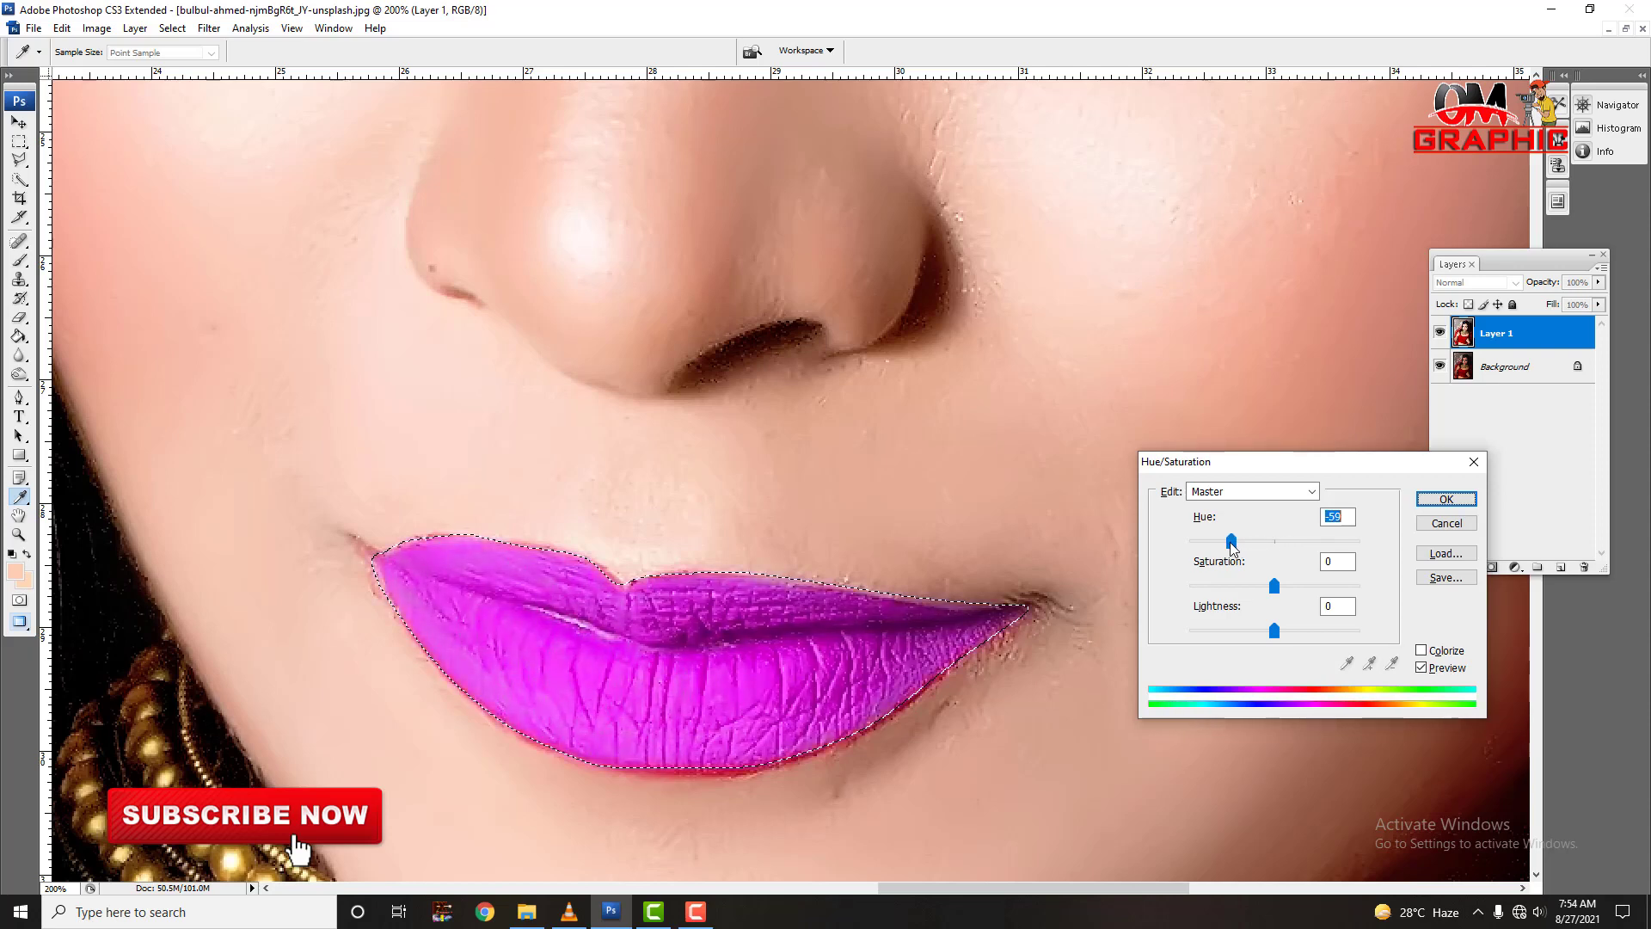
{"action": "mouse_move", "coordinate": [1236, 547]}
{"action": "left_mouse_down"}
{"action": "mouse_move", "coordinate": [1309, 544]}
{"action": "mouse_move", "coordinate": [1240, 547]}
{"action": "mouse_move", "coordinate": [1318, 587]}
{"action": "mouse_move", "coordinate": [1247, 587]}
{"action": "mouse_move", "coordinate": [1323, 633]}
{"action": "mouse_move", "coordinate": [1233, 639]}
{"action": "left_mouse_up"}
{"action": "key", "text": "ctrl+minus"}
{"action": "key", "text": "ctrl+minus"}
{"action": "key", "text": "ctrl+minus"}
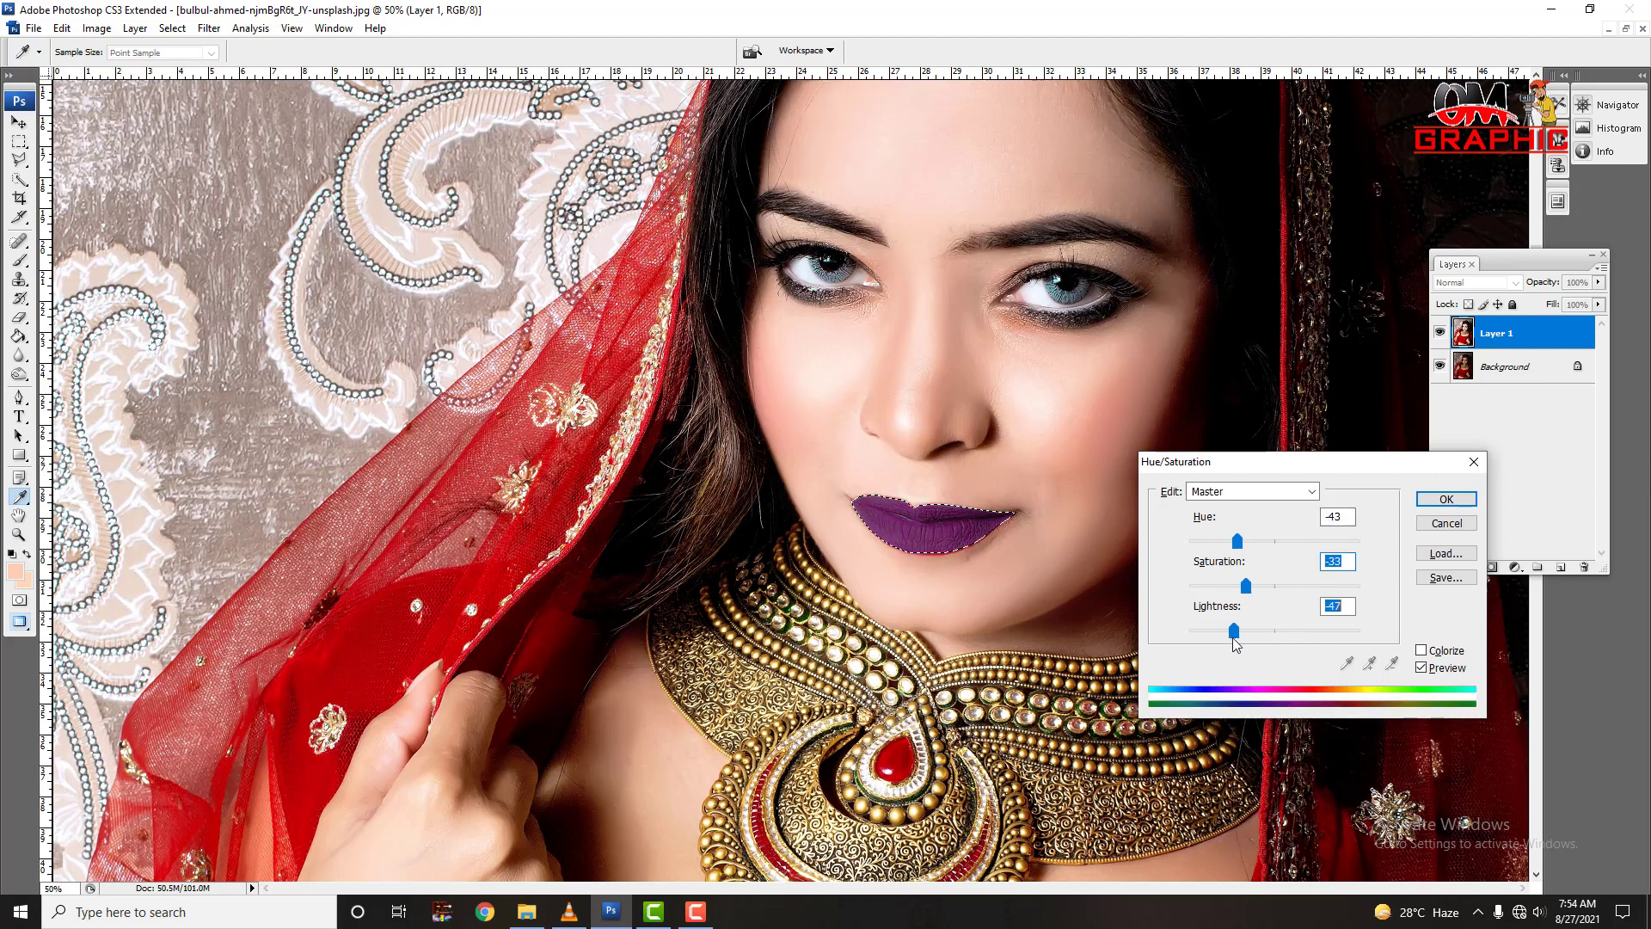
{"action": "left_click", "coordinate": [1447, 499]}
Compare by toggling Layer 1, undo the purple lips, and hide the lip outline
{"action": "key", "text": "p"}
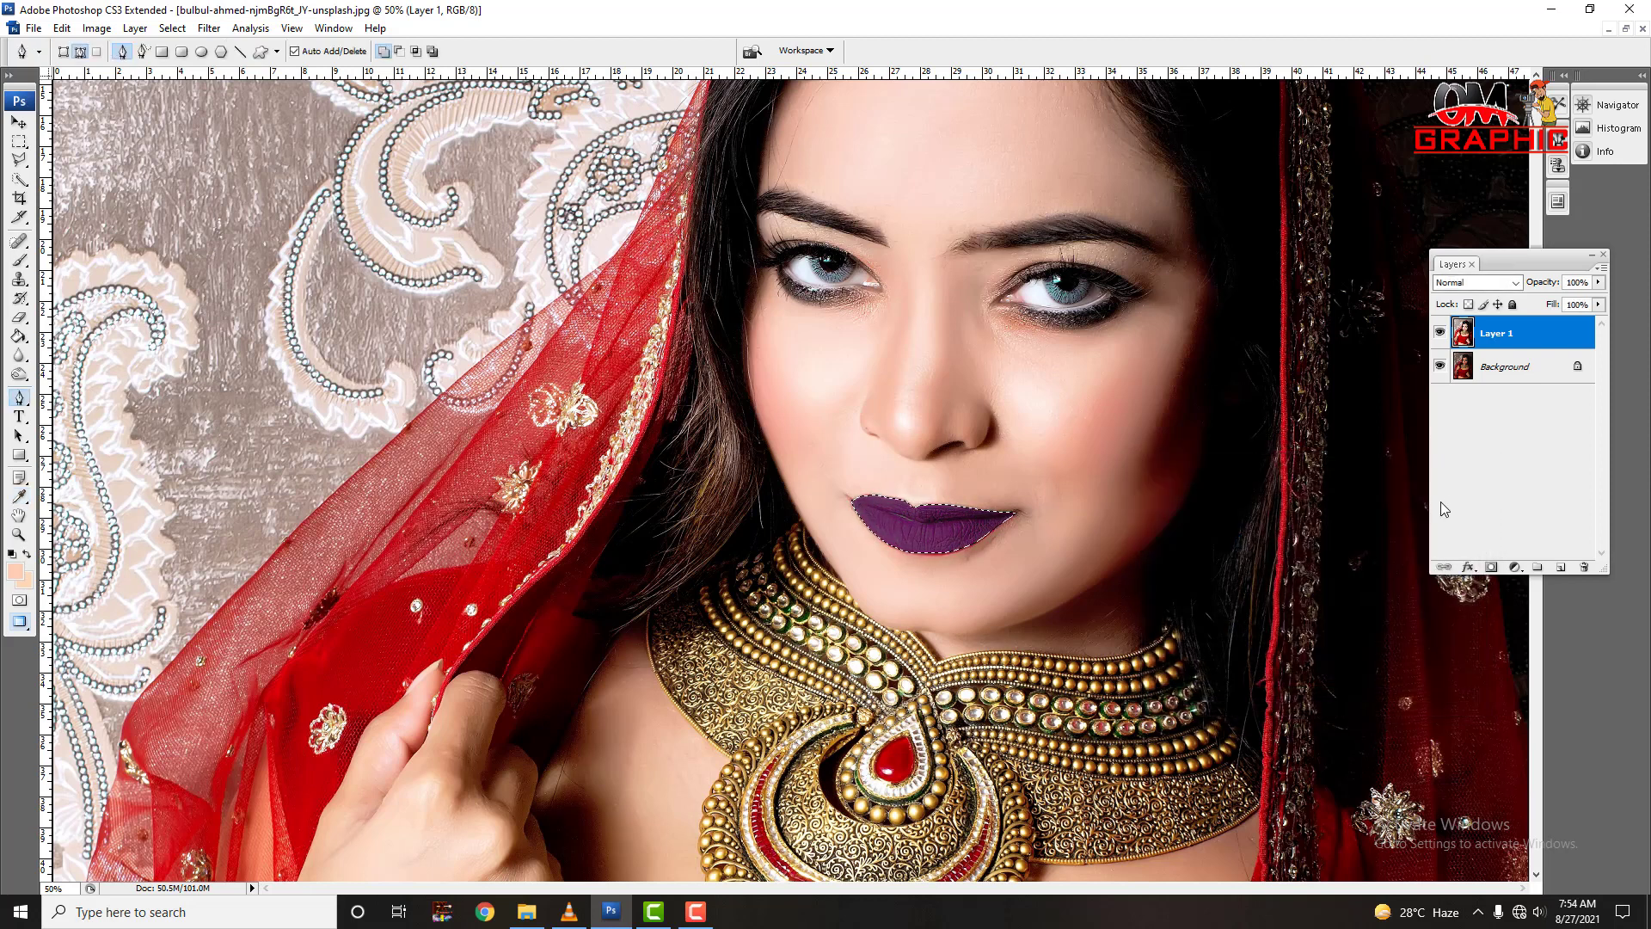
{"action": "key", "text": "ctrl+d"}
{"action": "key", "text": "ctrl+minus"}
{"action": "left_click", "coordinate": [1438, 370], "text": "alt"}
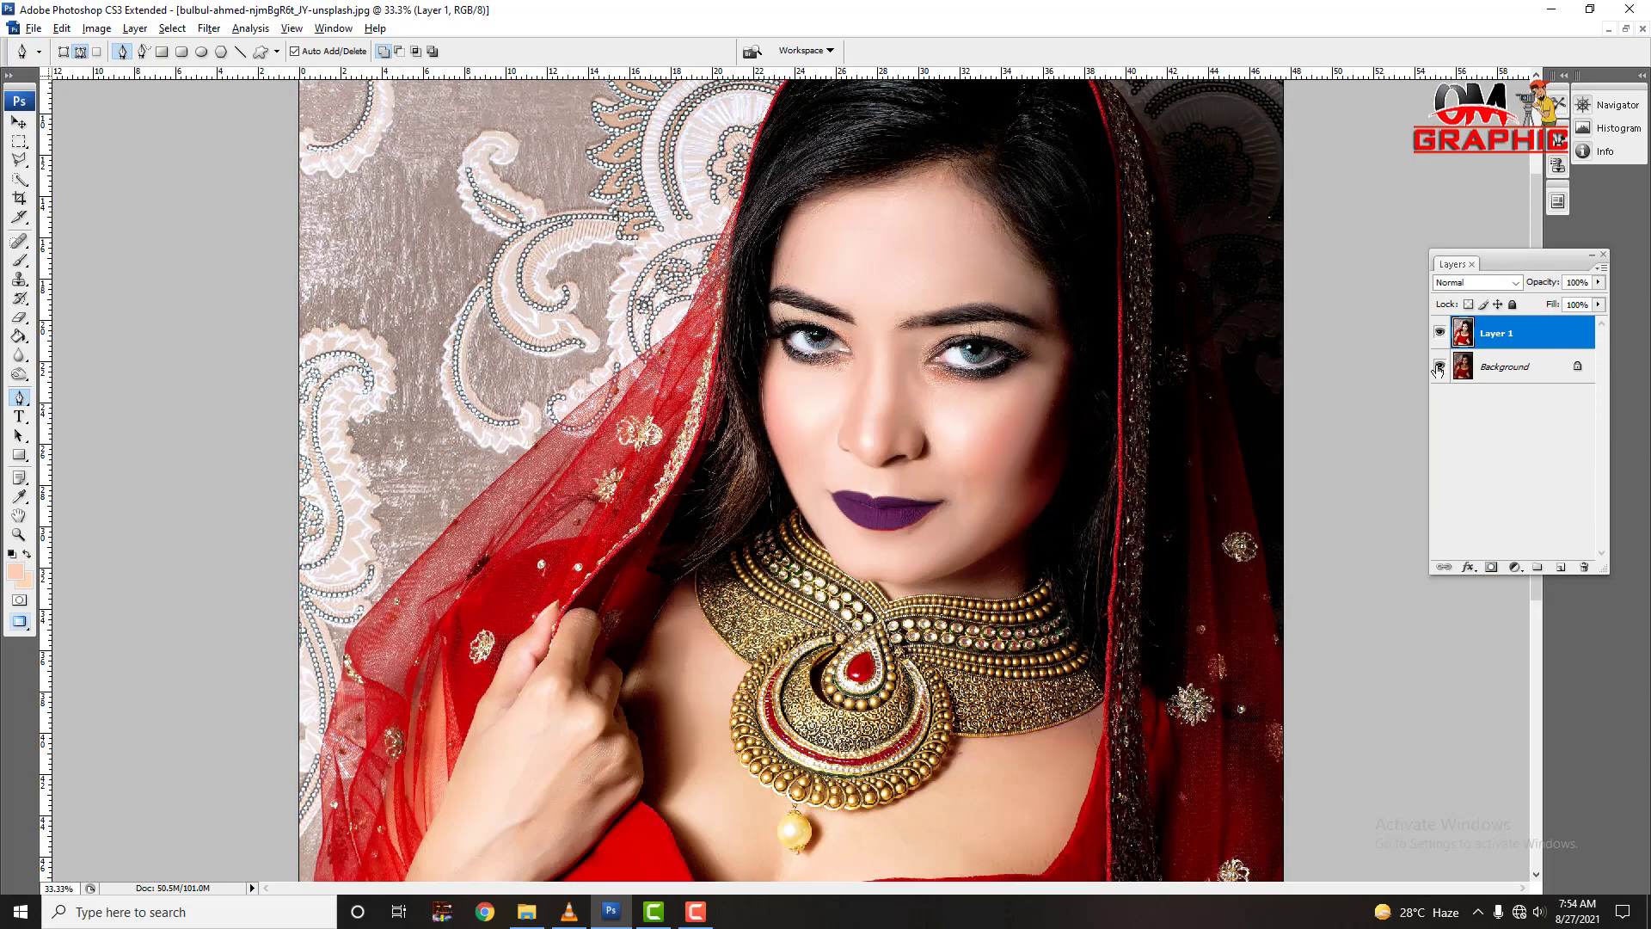
{"action": "left_click", "coordinate": [1438, 370], "text": "alt"}
{"action": "left_click", "coordinate": [1438, 370], "text": "alt"}
{"action": "key", "text": "ctrl+z"}
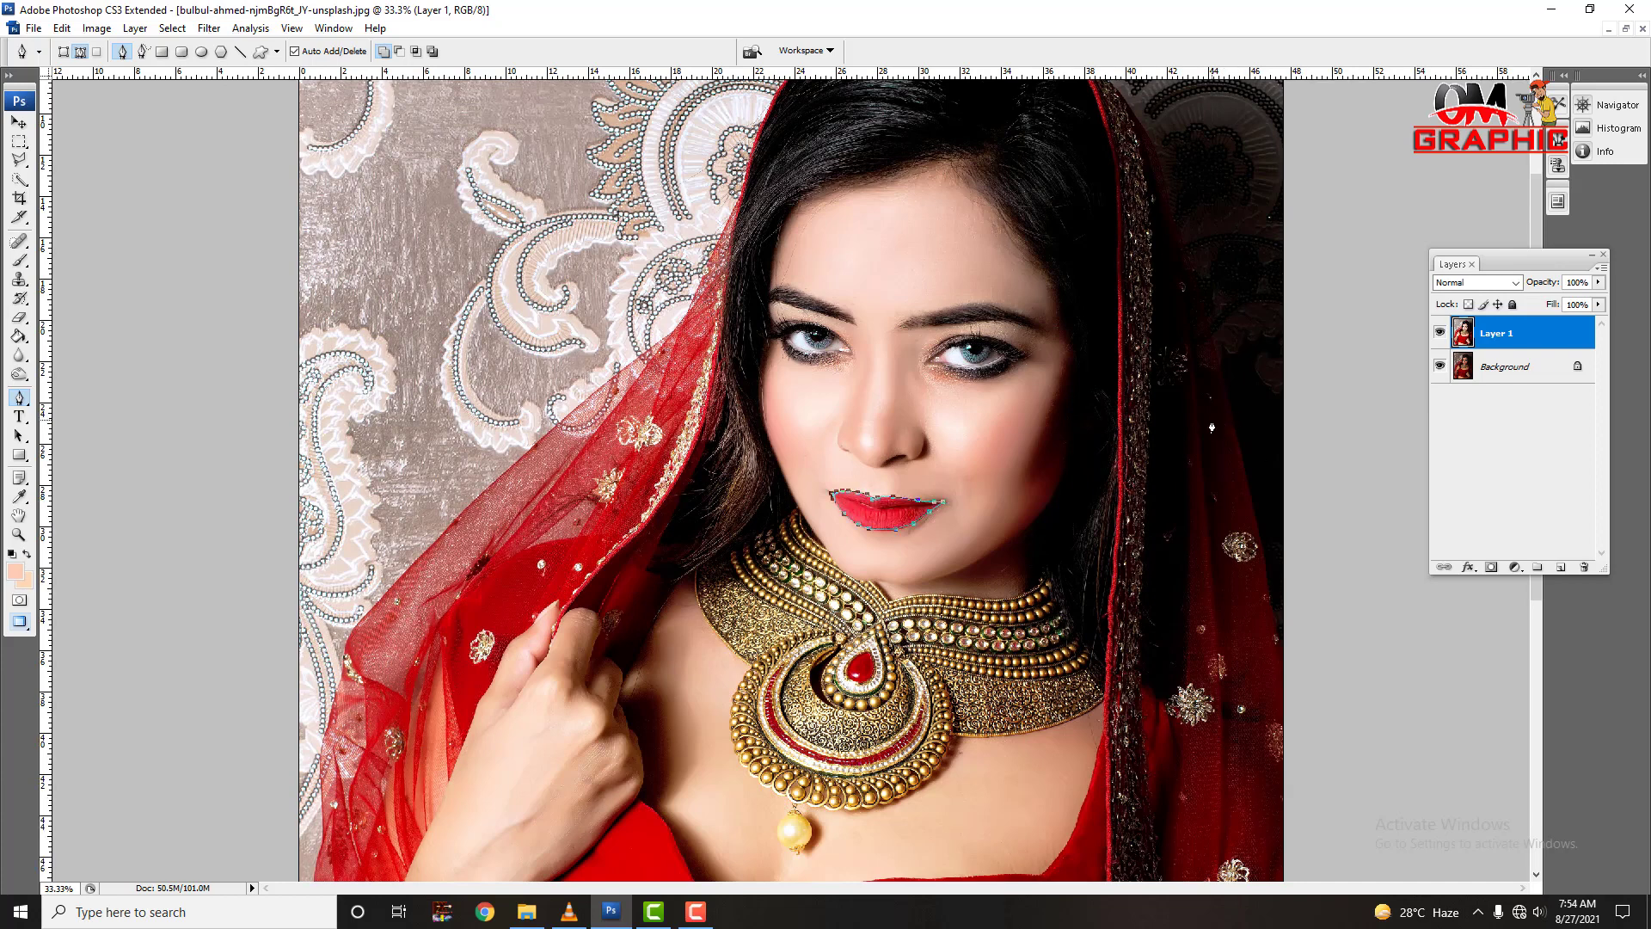
{"action": "key", "text": "ctrl+d"}
Add a new empty Layer 2 above Layer 1
{"action": "scroll", "coordinate": [659, 592], "scroll_direction": "up", "scroll_amount": 2}
{"action": "scroll", "coordinate": [658, 592], "scroll_direction": "up", "scroll_amount": 2}
{"action": "scroll", "coordinate": [659, 592], "scroll_direction": "up", "scroll_amount": 1}
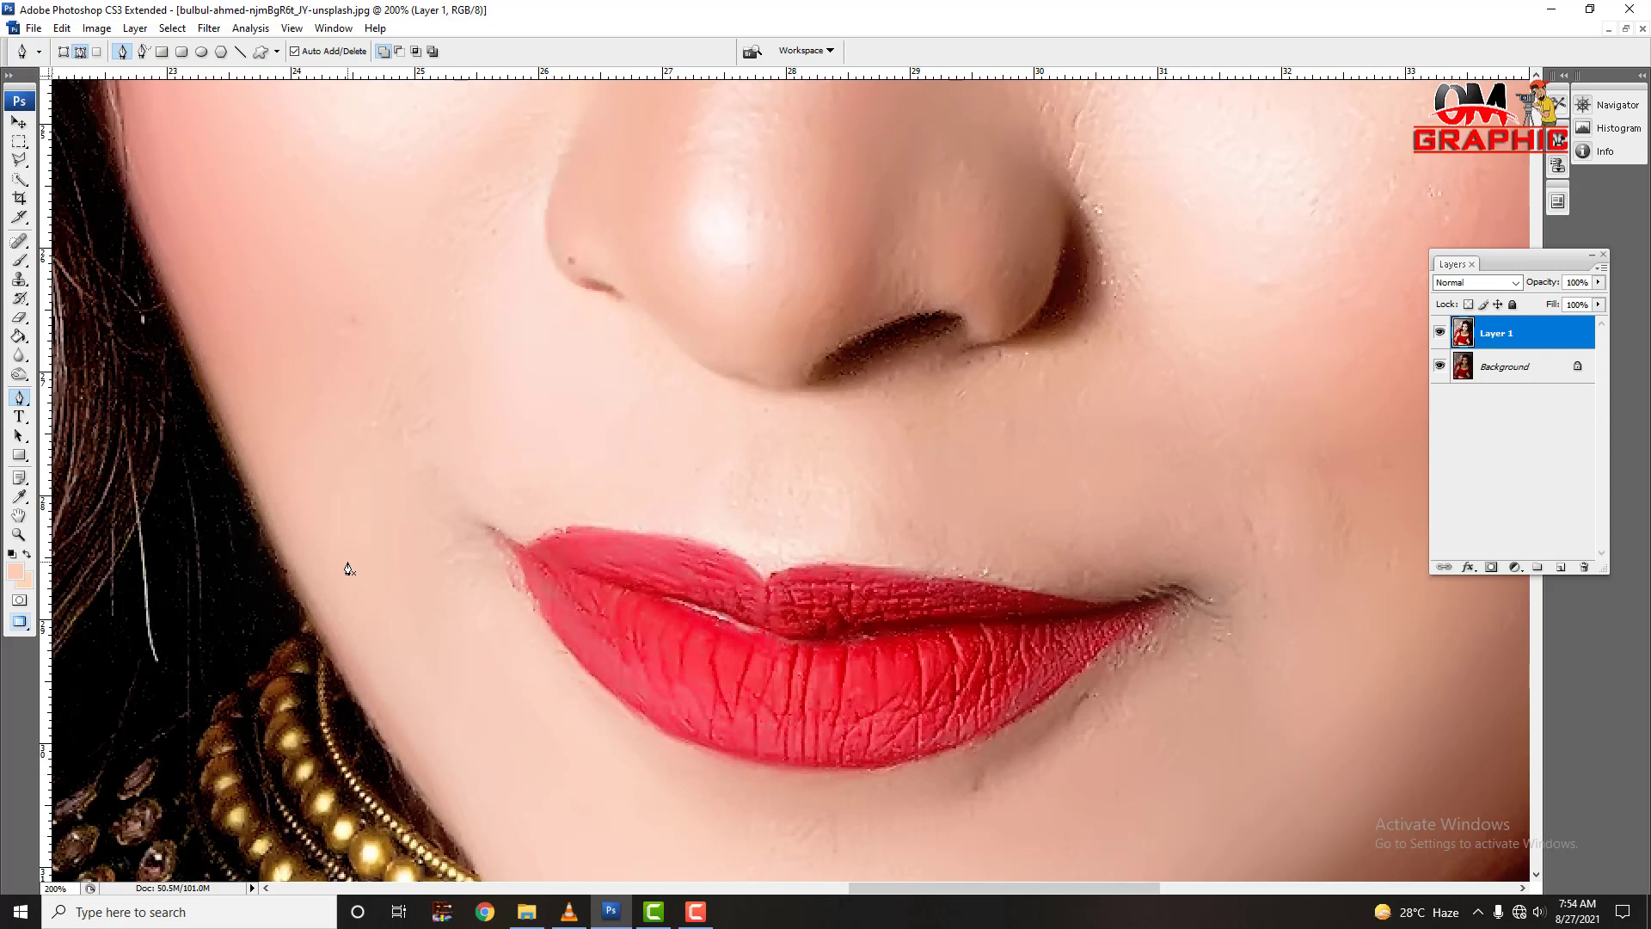
{"action": "left_click", "coordinate": [1561, 568]}
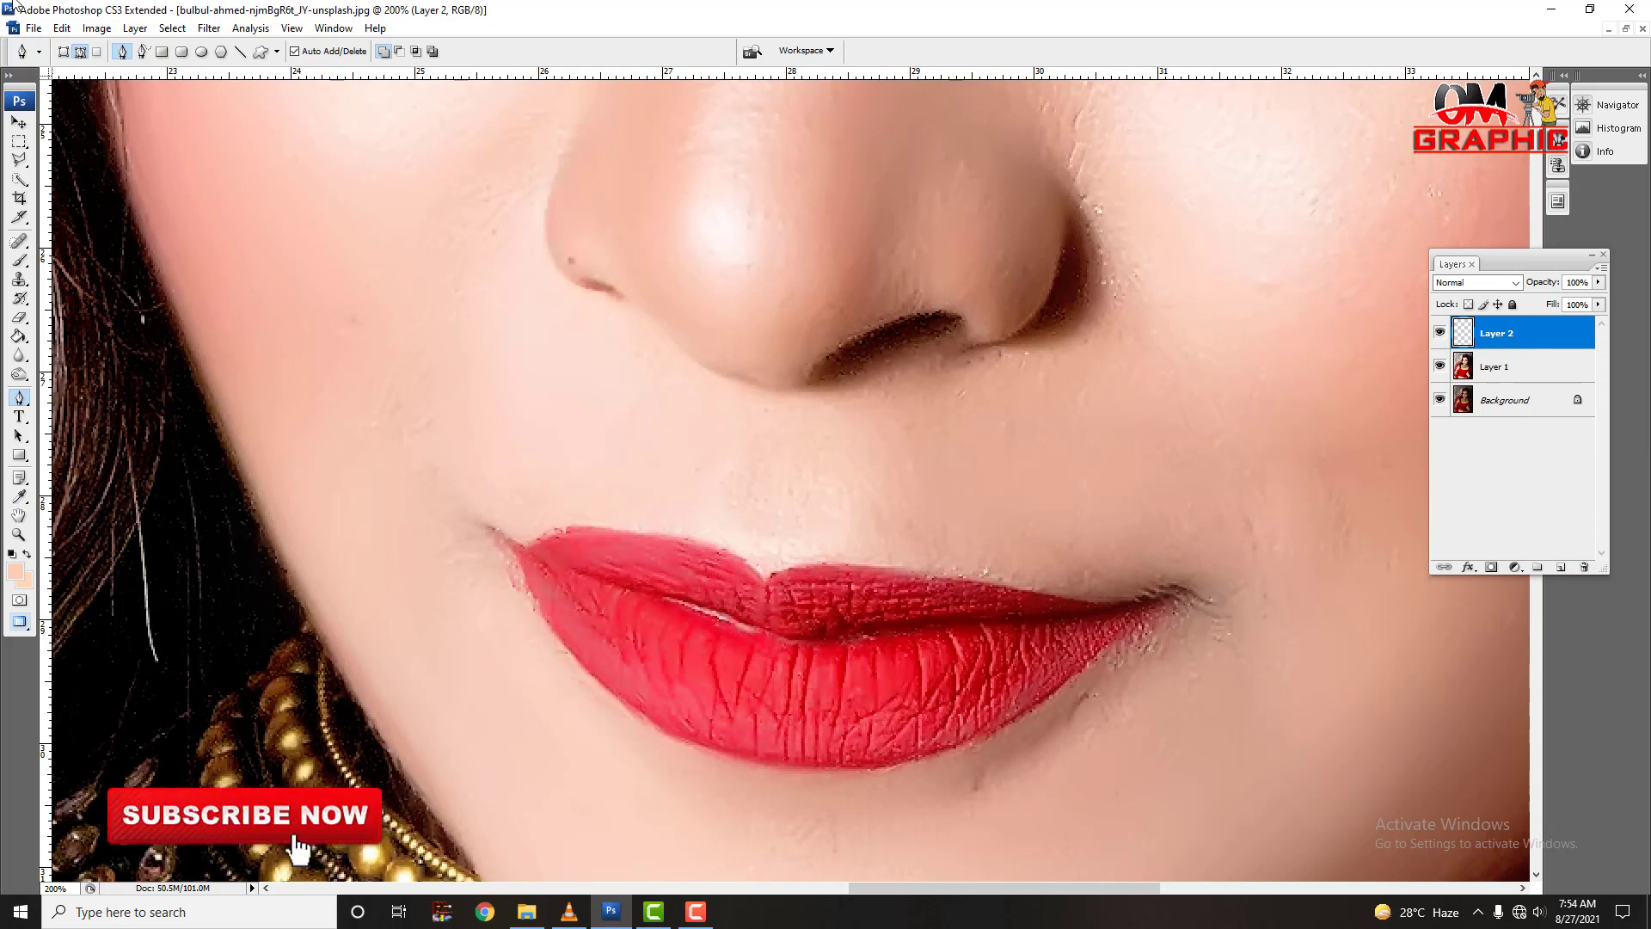
Select the Brush Tool with opacity and flow both at 100%
{"action": "left_click", "coordinate": [21, 260]}
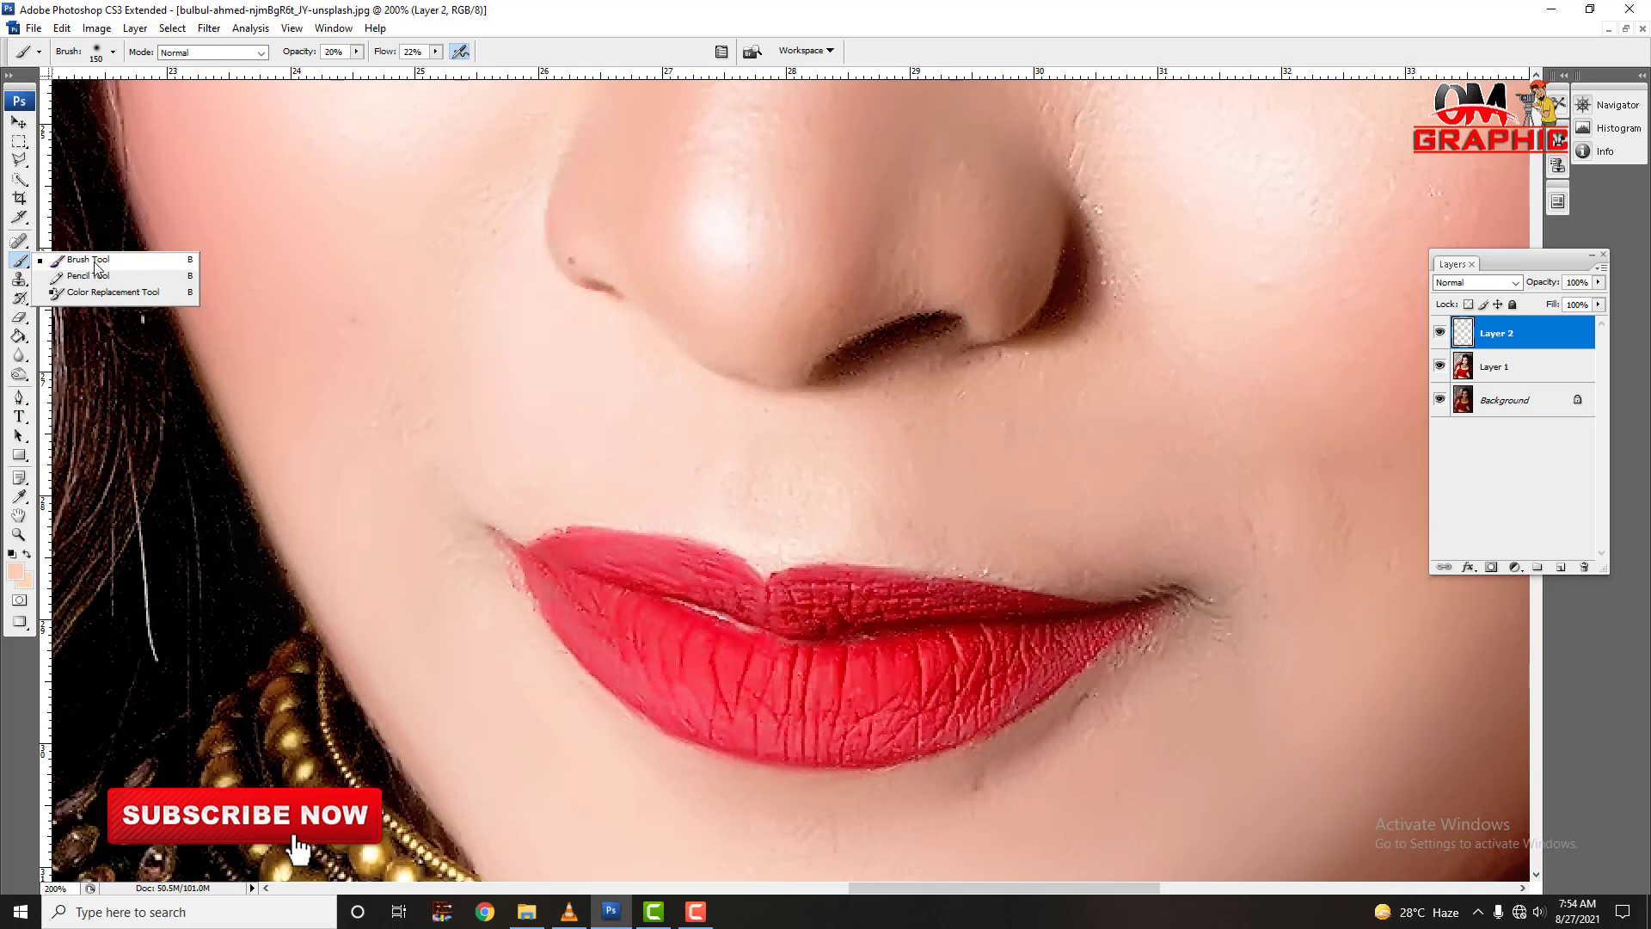
{"action": "left_click", "coordinate": [97, 267]}
{"action": "left_click", "coordinate": [356, 51]}
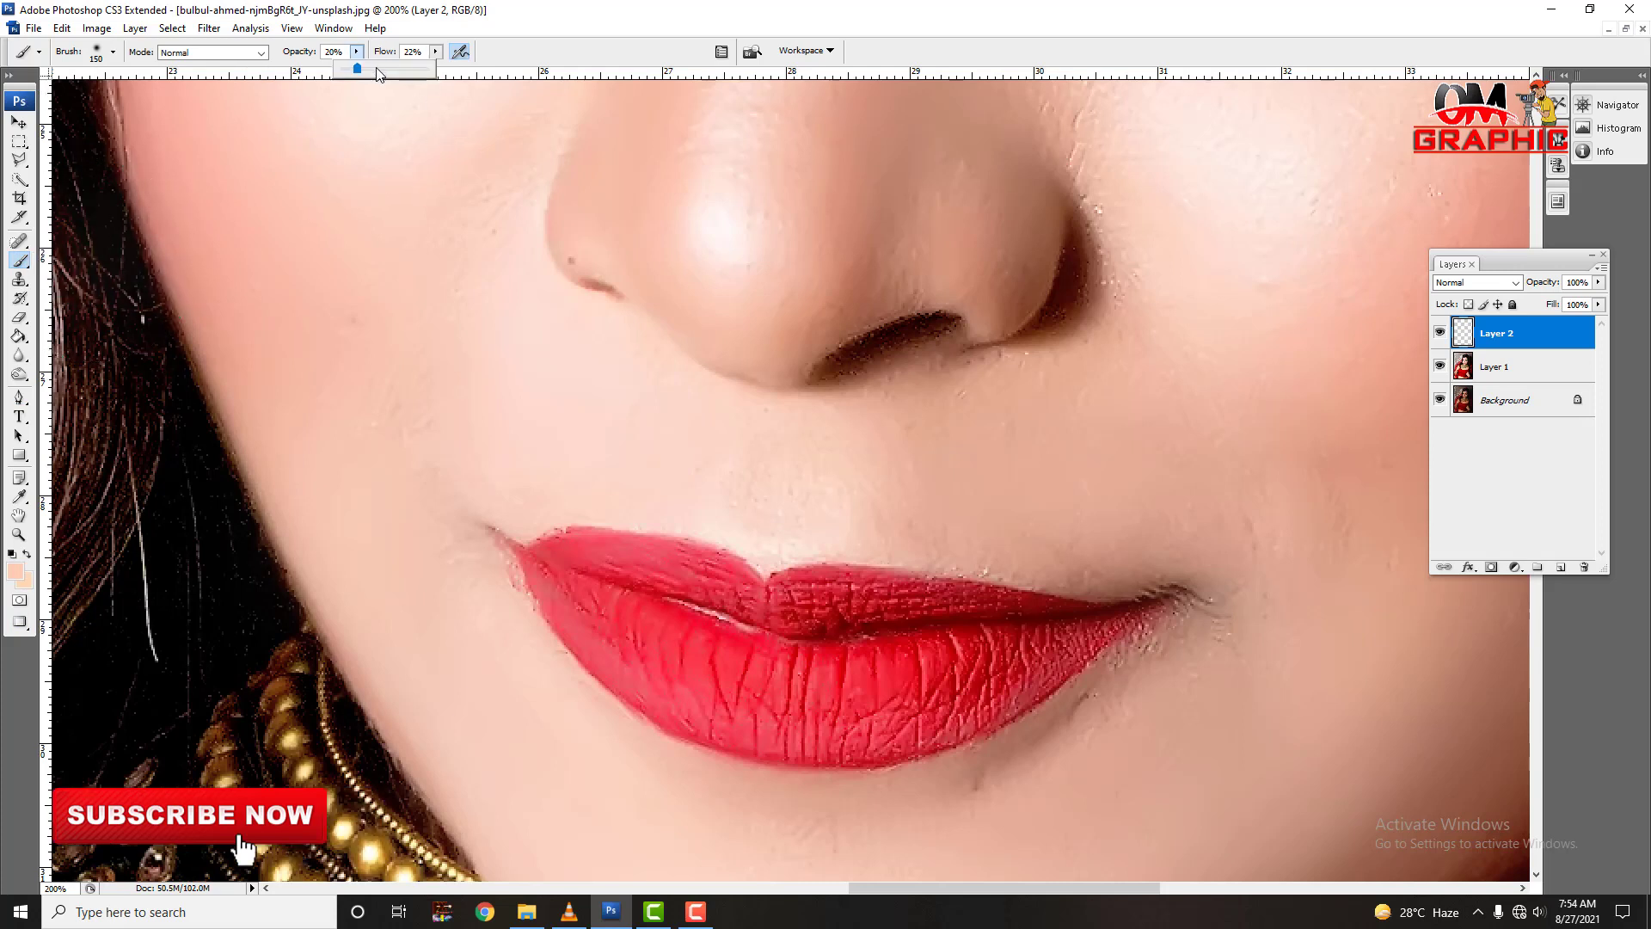
{"action": "left_click_drag", "start_coordinate": [358, 69], "coordinate": [435, 69]}
{"action": "left_click", "coordinate": [436, 52]}
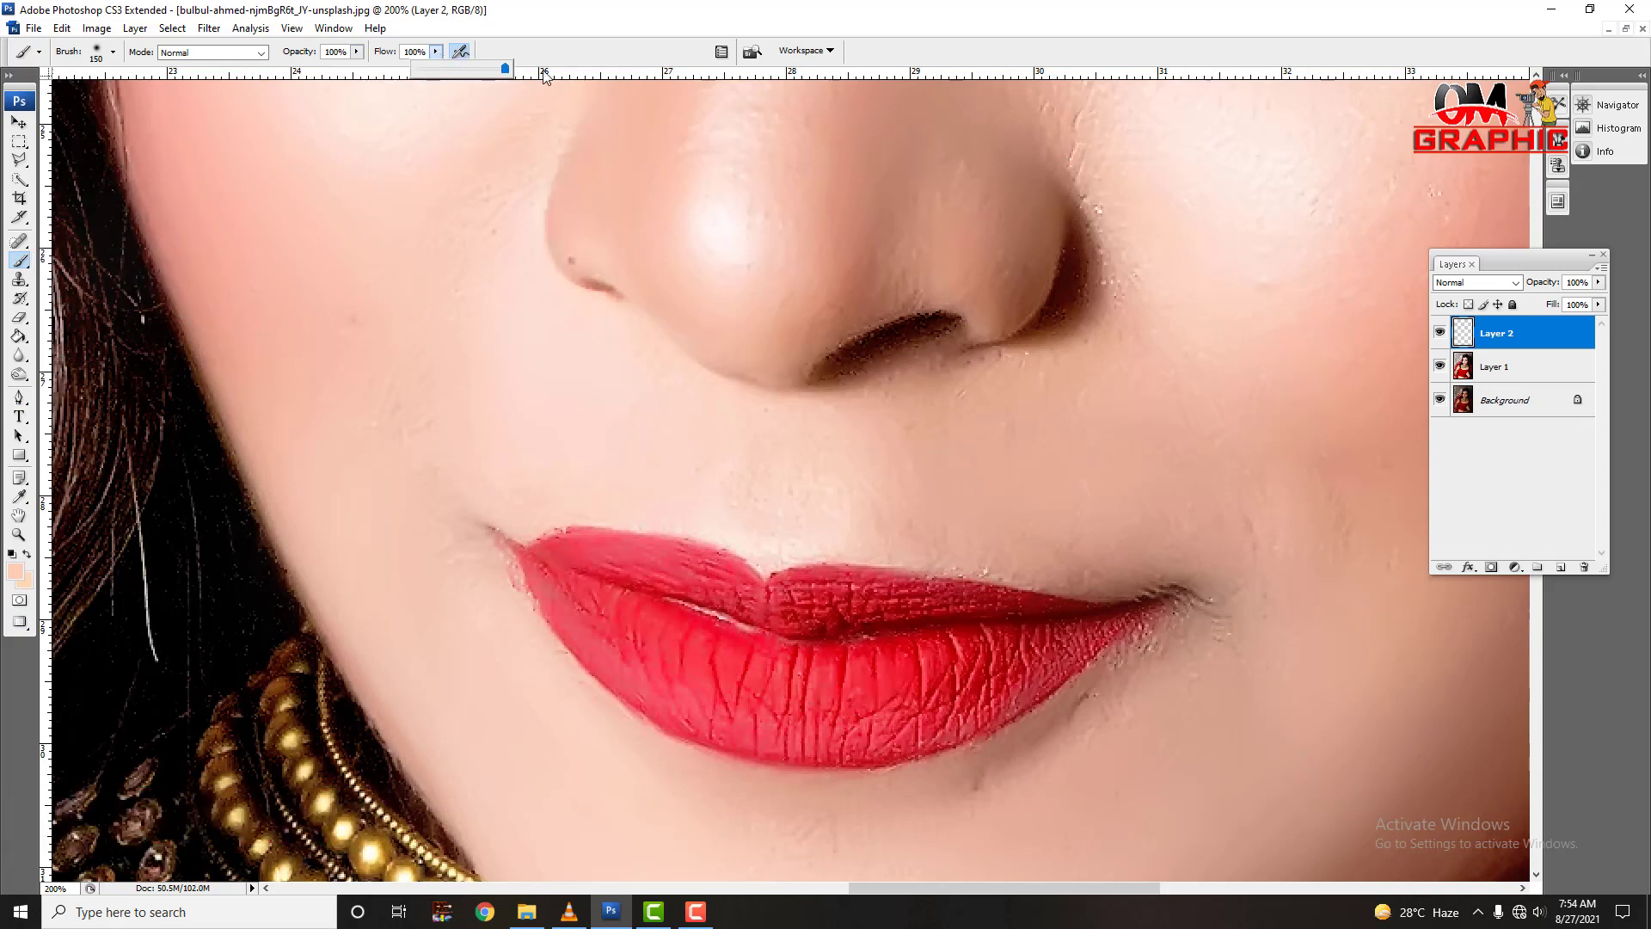
Sample the lip red (f70b22) as the foreground painting colour
{"action": "left_click", "coordinate": [19, 571]}
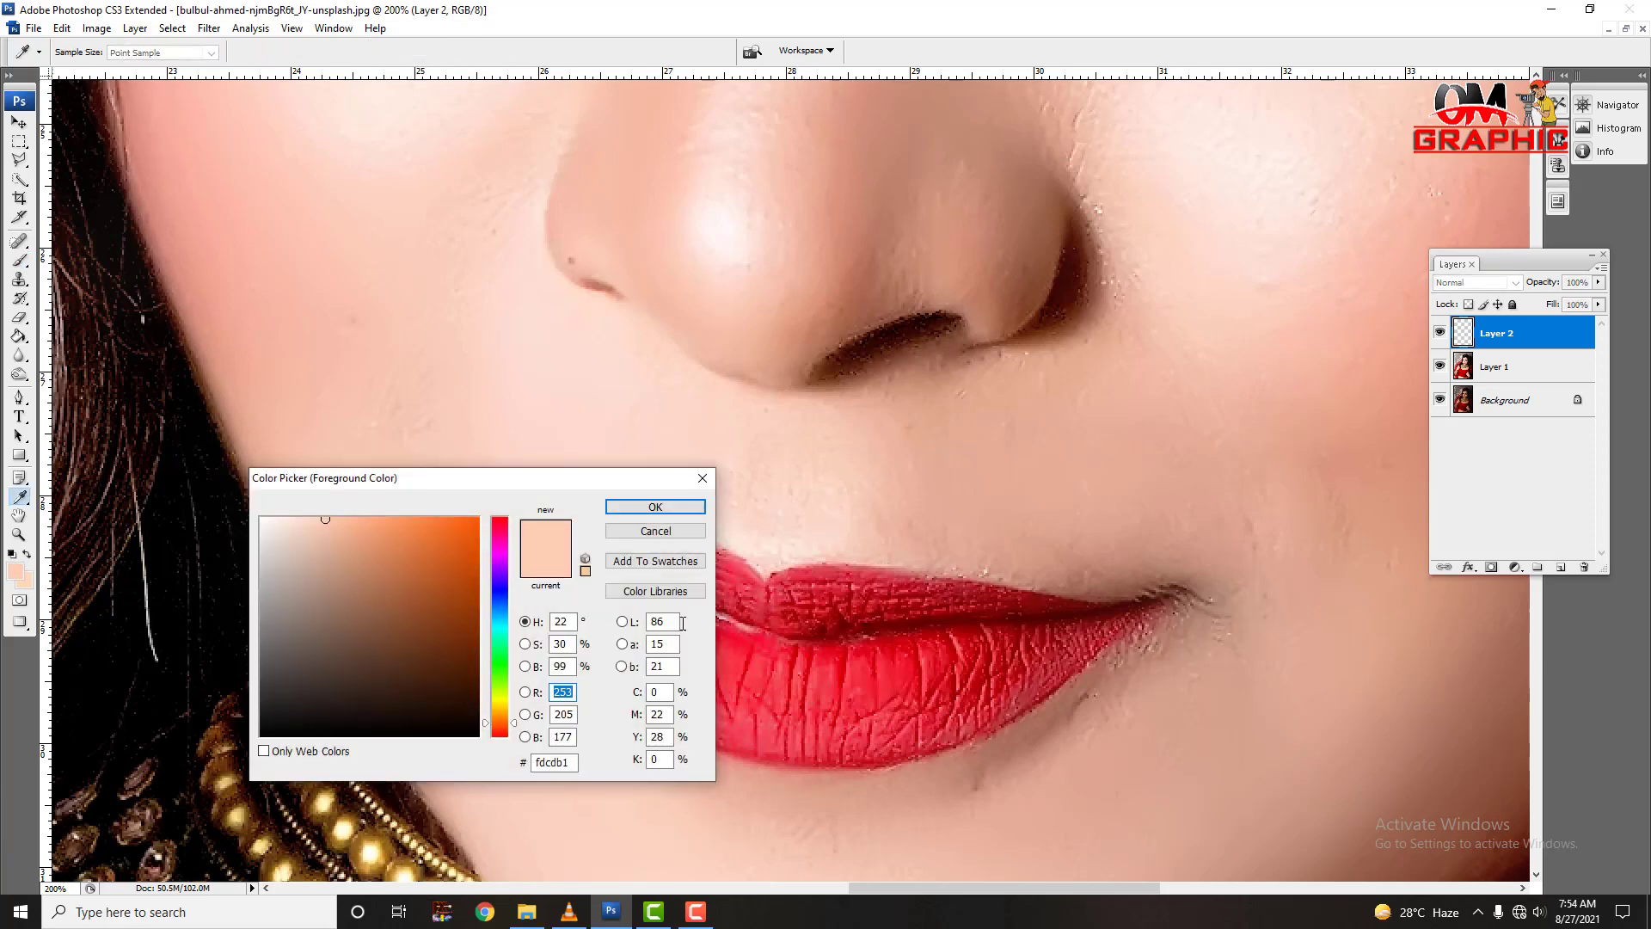
{"action": "left_click", "coordinate": [845, 665]}
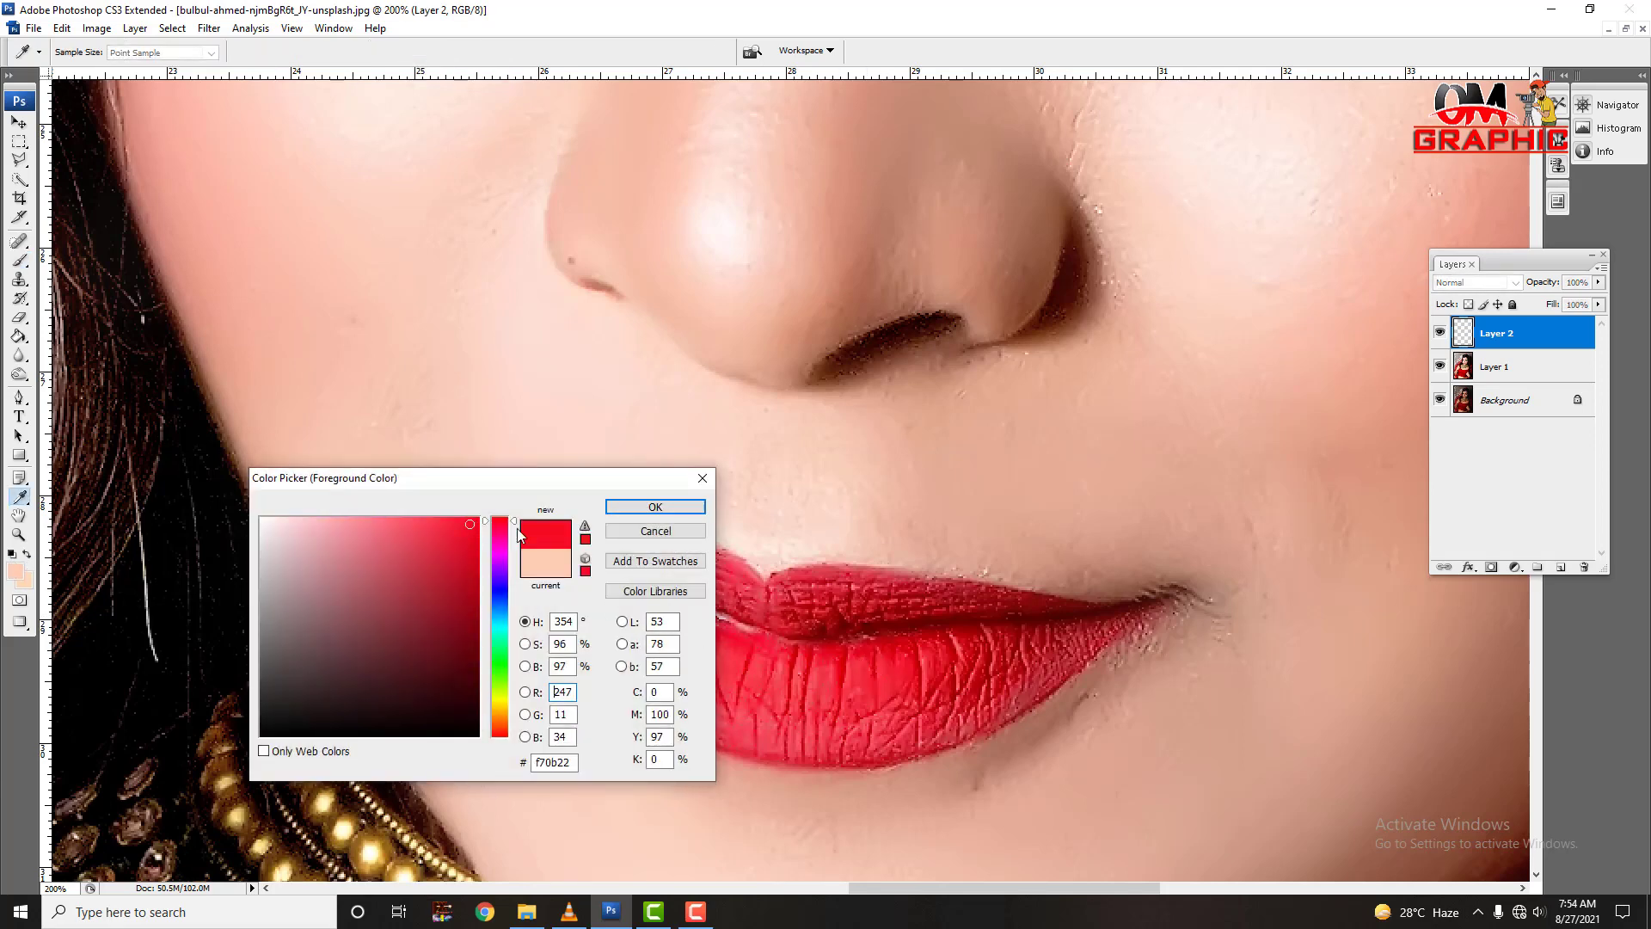
{"action": "left_click", "coordinate": [655, 507]}
Paint solid red over both lips on Layer 2, shrinking the brush for the corners
{"action": "key", "text": "bracketleft"}
{"action": "key", "text": "bracketleft"}
{"action": "key", "text": "bracketleft"}
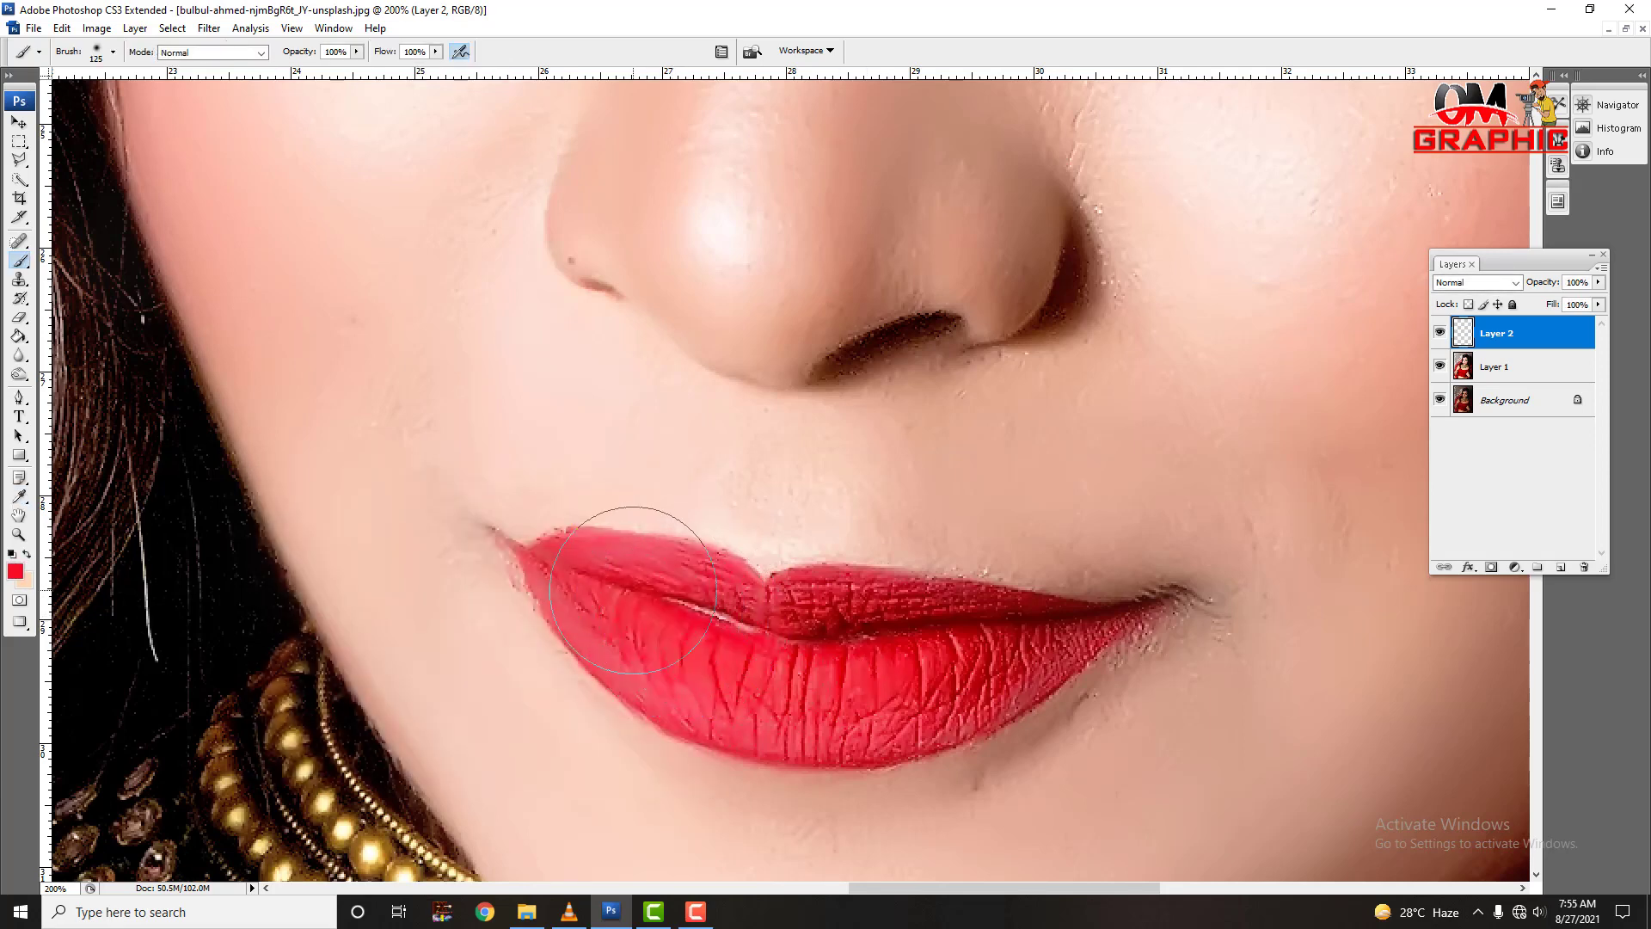
{"action": "mouse_move", "coordinate": [551, 571]}
{"action": "left_mouse_down"}
{"action": "mouse_move", "coordinate": [751, 651]}
{"action": "mouse_move", "coordinate": [1109, 602]}
{"action": "mouse_move", "coordinate": [713, 714]}
{"action": "mouse_move", "coordinate": [567, 636]}
{"action": "mouse_move", "coordinate": [565, 556]}
{"action": "mouse_move", "coordinate": [722, 584]}
{"action": "mouse_move", "coordinate": [1105, 602]}
{"action": "left_mouse_up"}
{"action": "key", "text": "bracketleft"}
{"action": "mouse_move", "coordinate": [704, 607]}
{"action": "left_mouse_down"}
{"action": "mouse_move", "coordinate": [602, 575]}
{"action": "mouse_move", "coordinate": [731, 729]}
{"action": "mouse_move", "coordinate": [1049, 671]}
{"action": "mouse_move", "coordinate": [1131, 621]}
{"action": "mouse_move", "coordinate": [817, 757]}
{"action": "mouse_move", "coordinate": [670, 722]}
{"action": "mouse_move", "coordinate": [550, 628]}
{"action": "mouse_move", "coordinate": [506, 548]}
{"action": "left_mouse_up"}
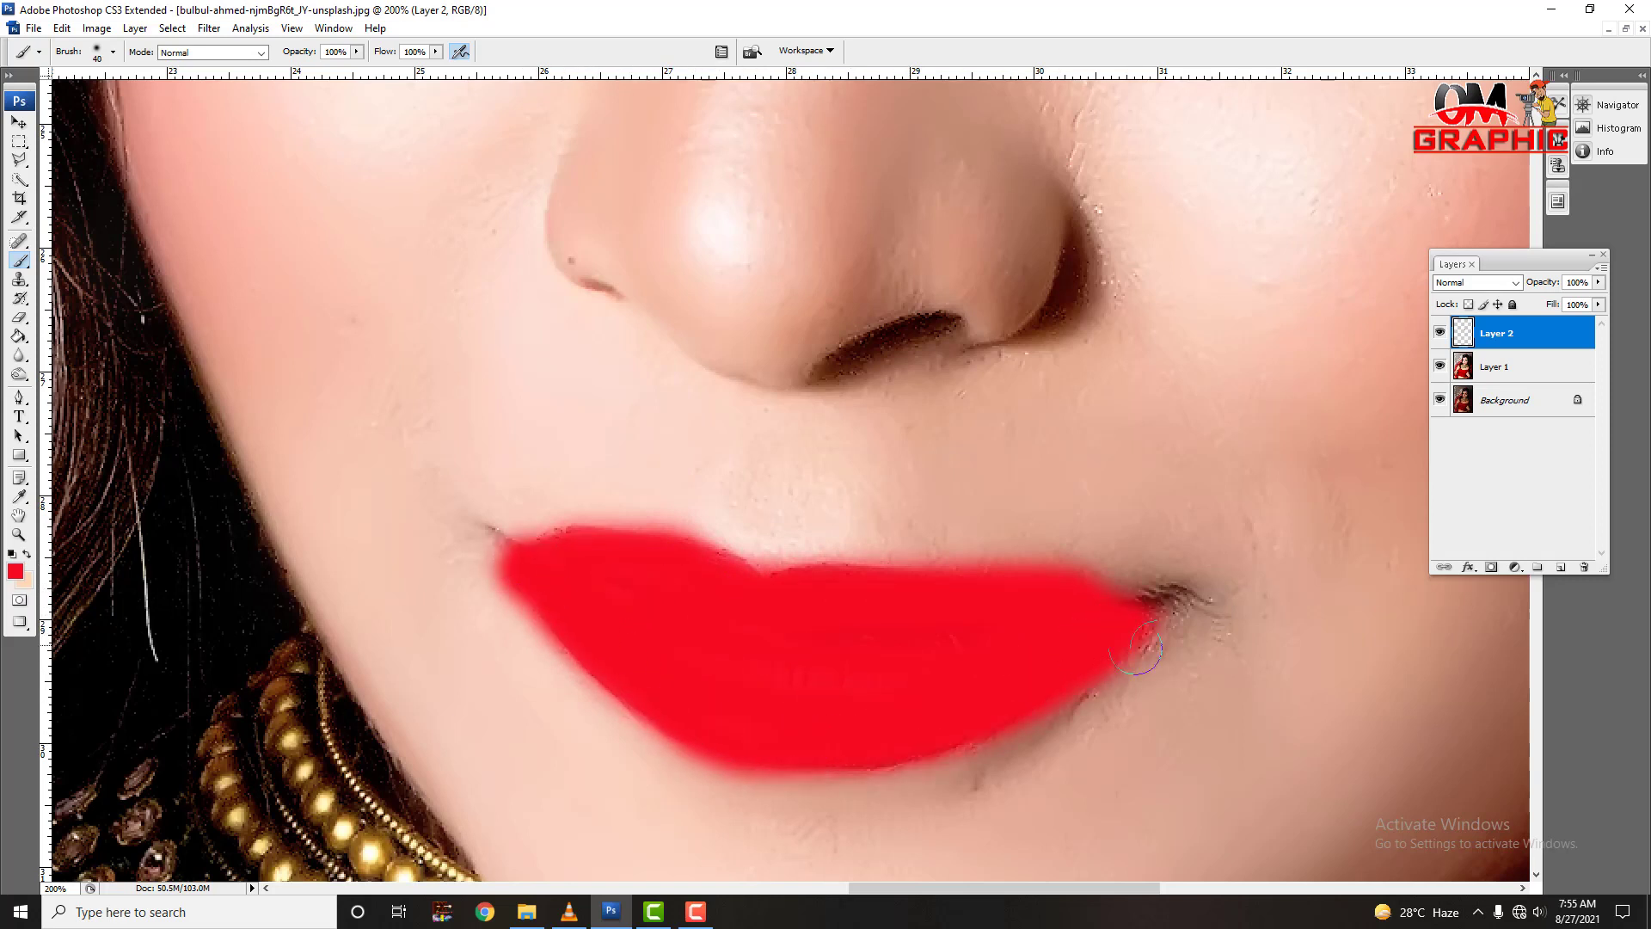
{"action": "key", "text": "bracketleft"}
{"action": "mouse_move", "coordinate": [1131, 627]}
{"action": "left_mouse_down"}
{"action": "mouse_move", "coordinate": [1174, 597]}
{"action": "mouse_move", "coordinate": [1079, 599]}
{"action": "left_mouse_up"}
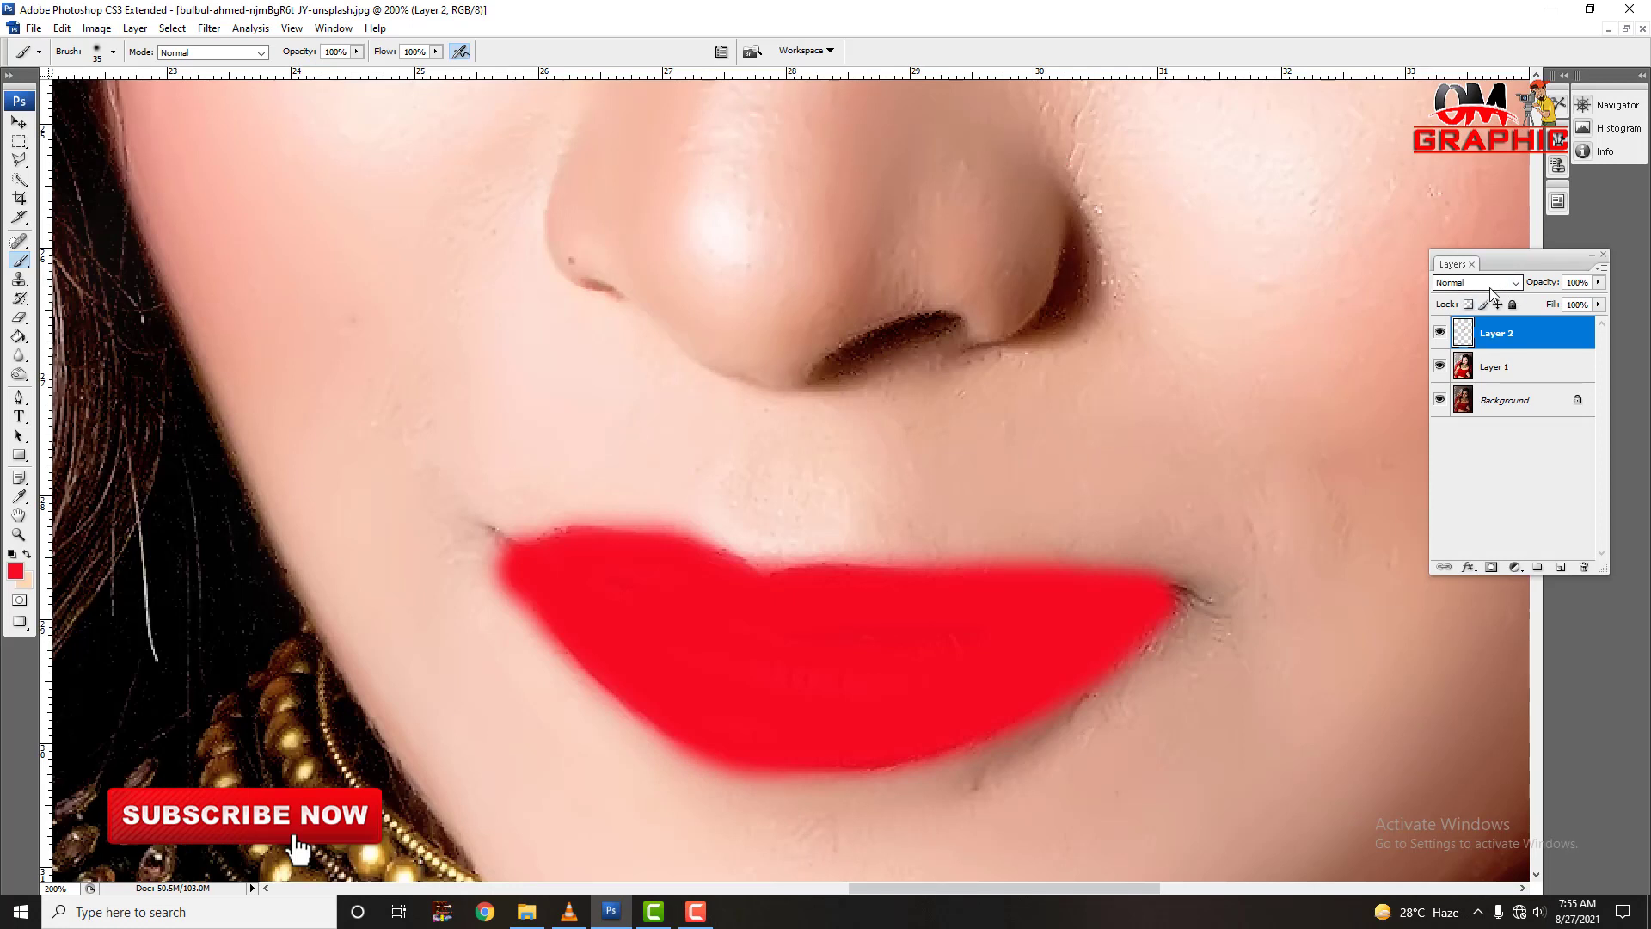
Try Hue and Overlay blend modes on Layer 2, settling on Soft Light
{"action": "left_click", "coordinate": [1491, 292]}
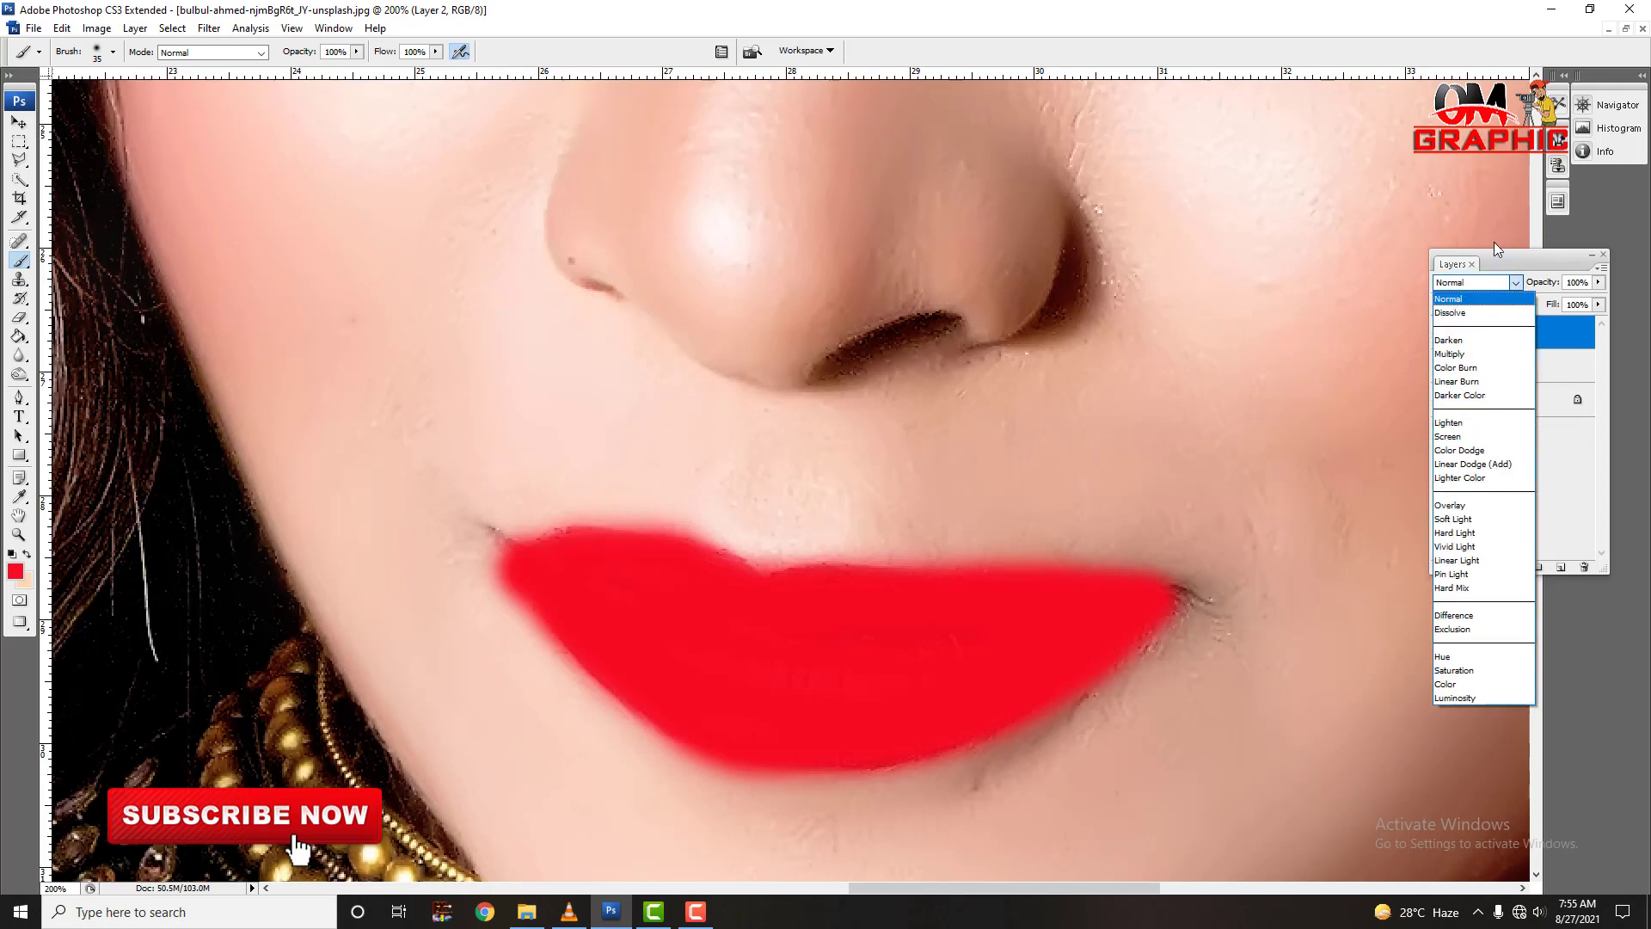
{"action": "left_click", "coordinate": [1471, 667]}
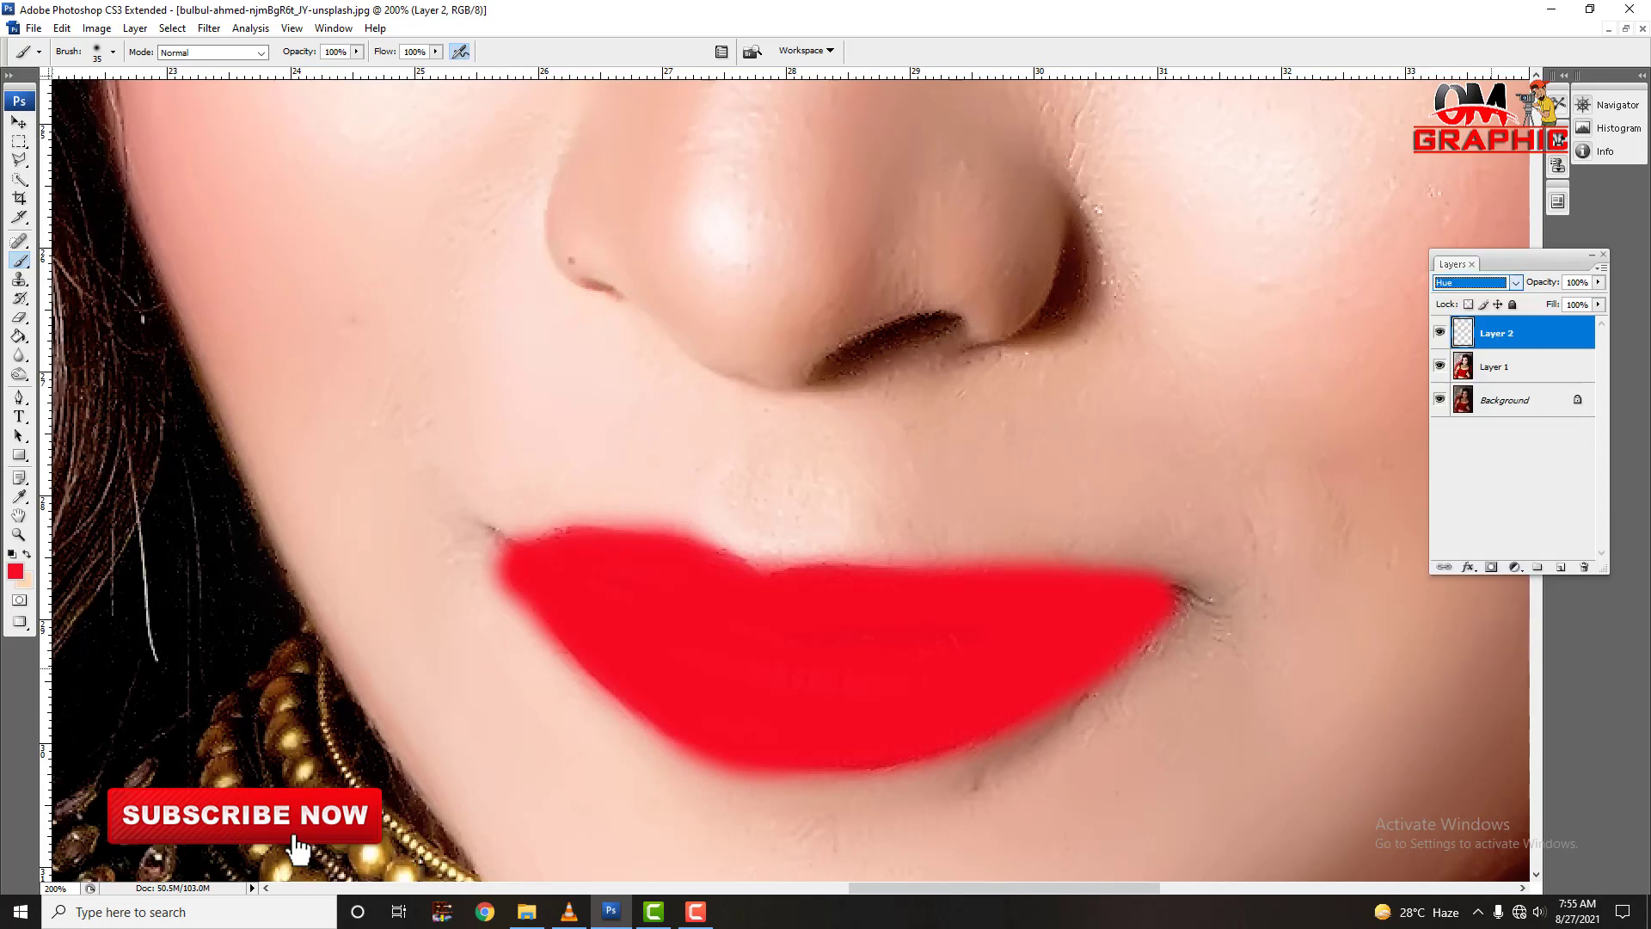
{"action": "left_click", "coordinate": [1496, 283]}
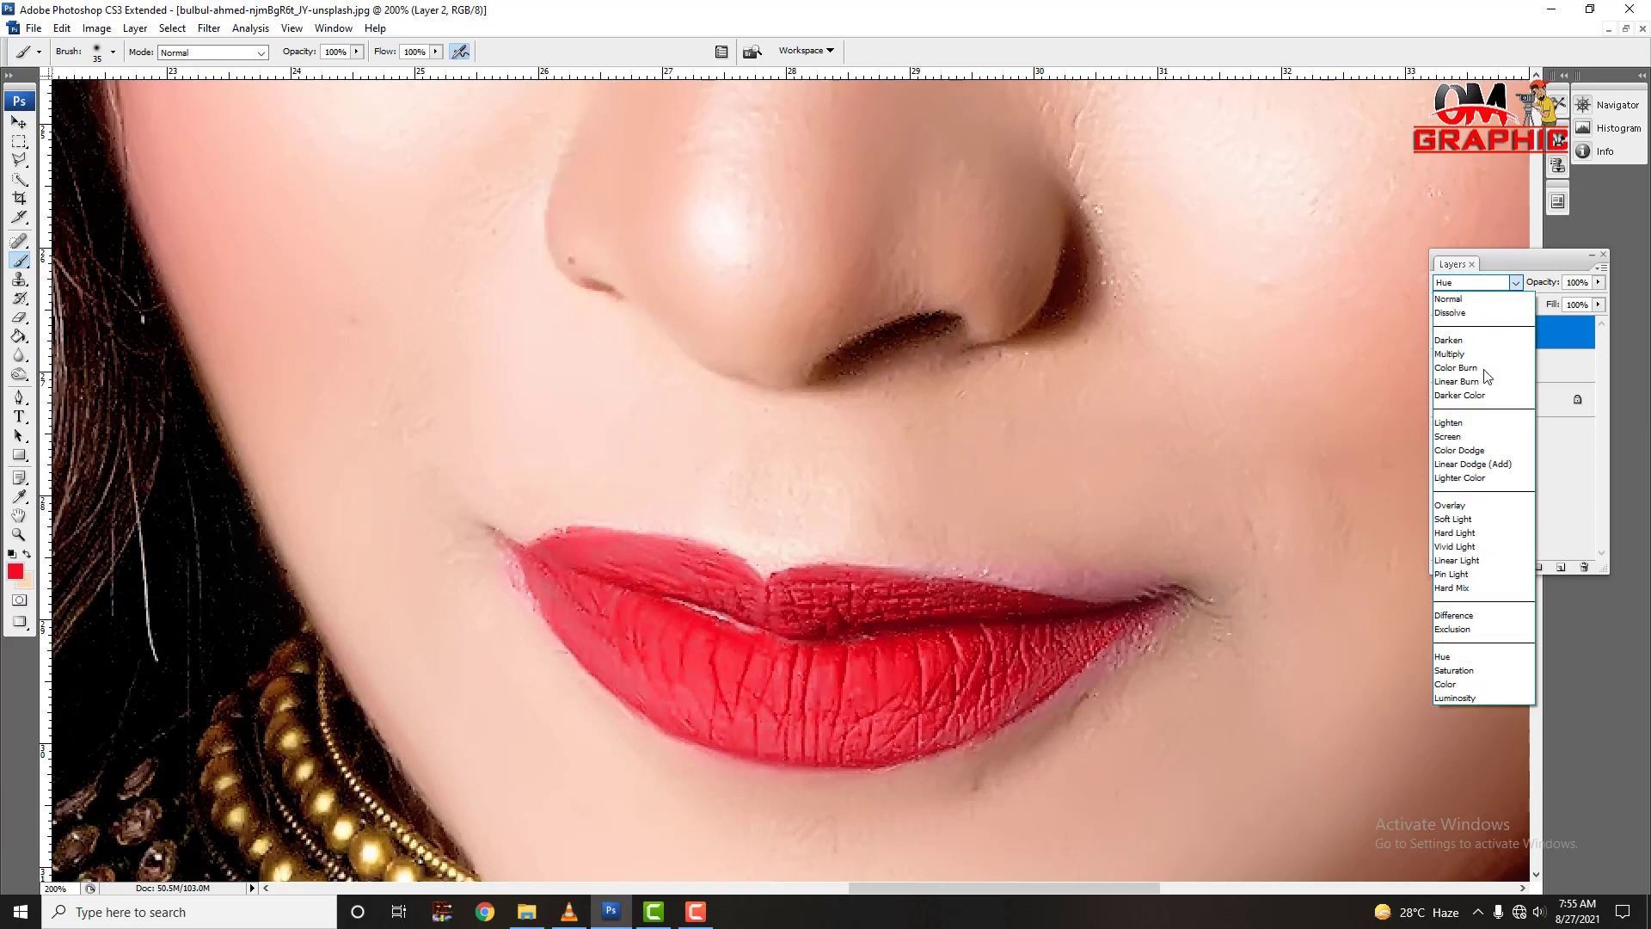
{"action": "left_click", "coordinate": [1492, 507]}
{"action": "left_click", "coordinate": [1512, 283]}
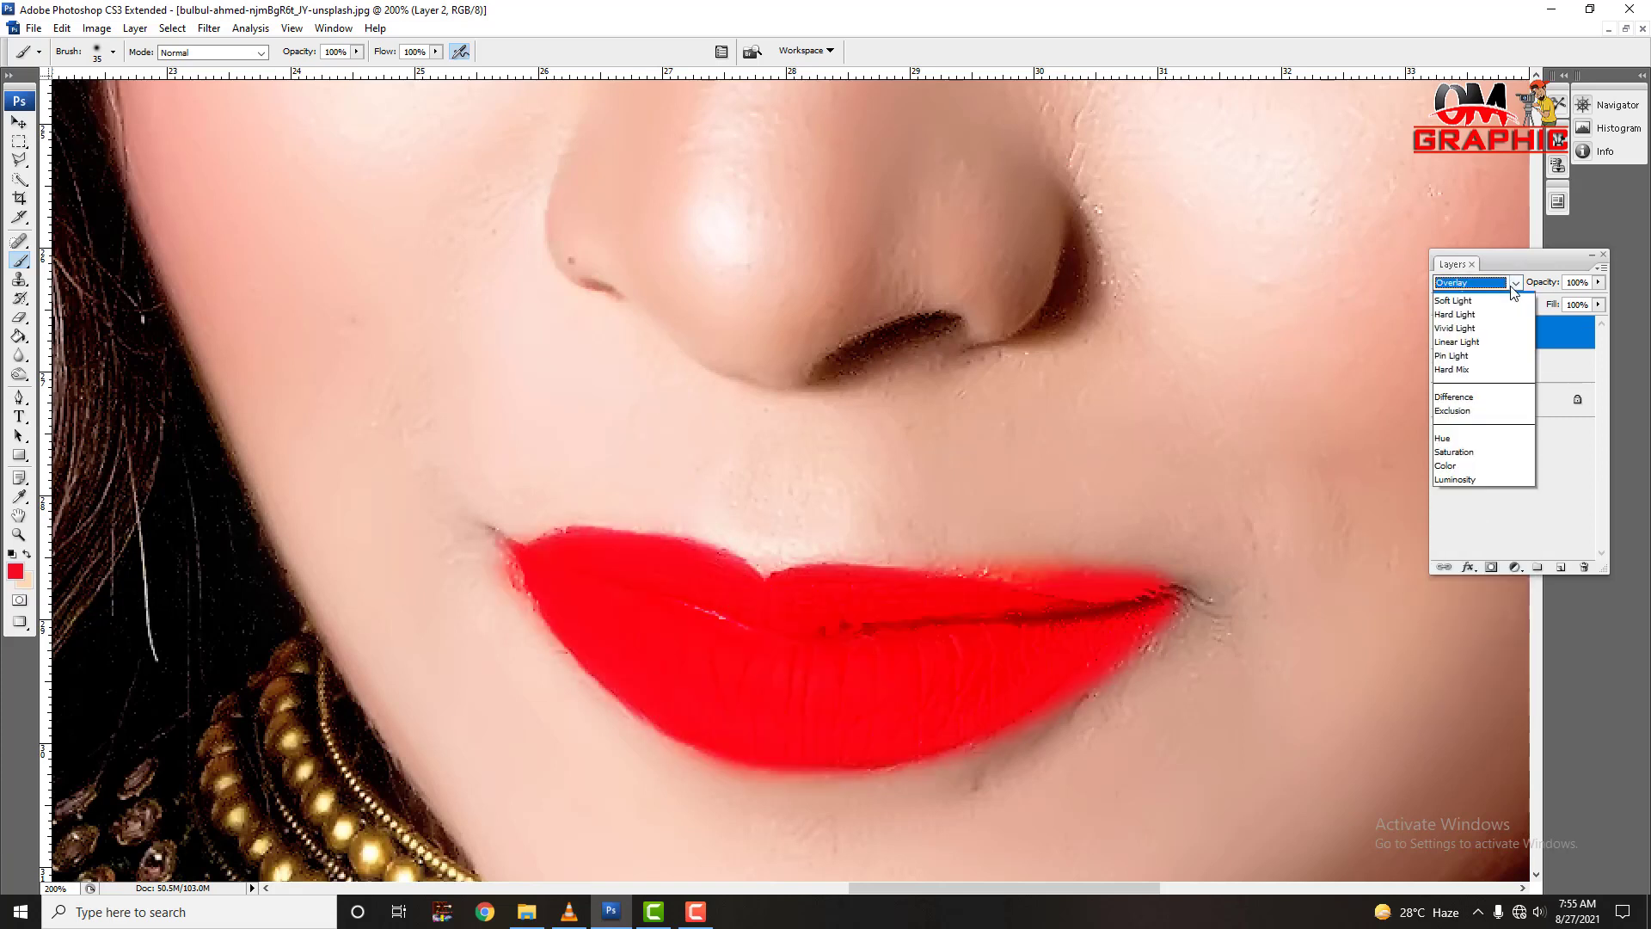
{"action": "left_click", "coordinate": [1477, 519]}
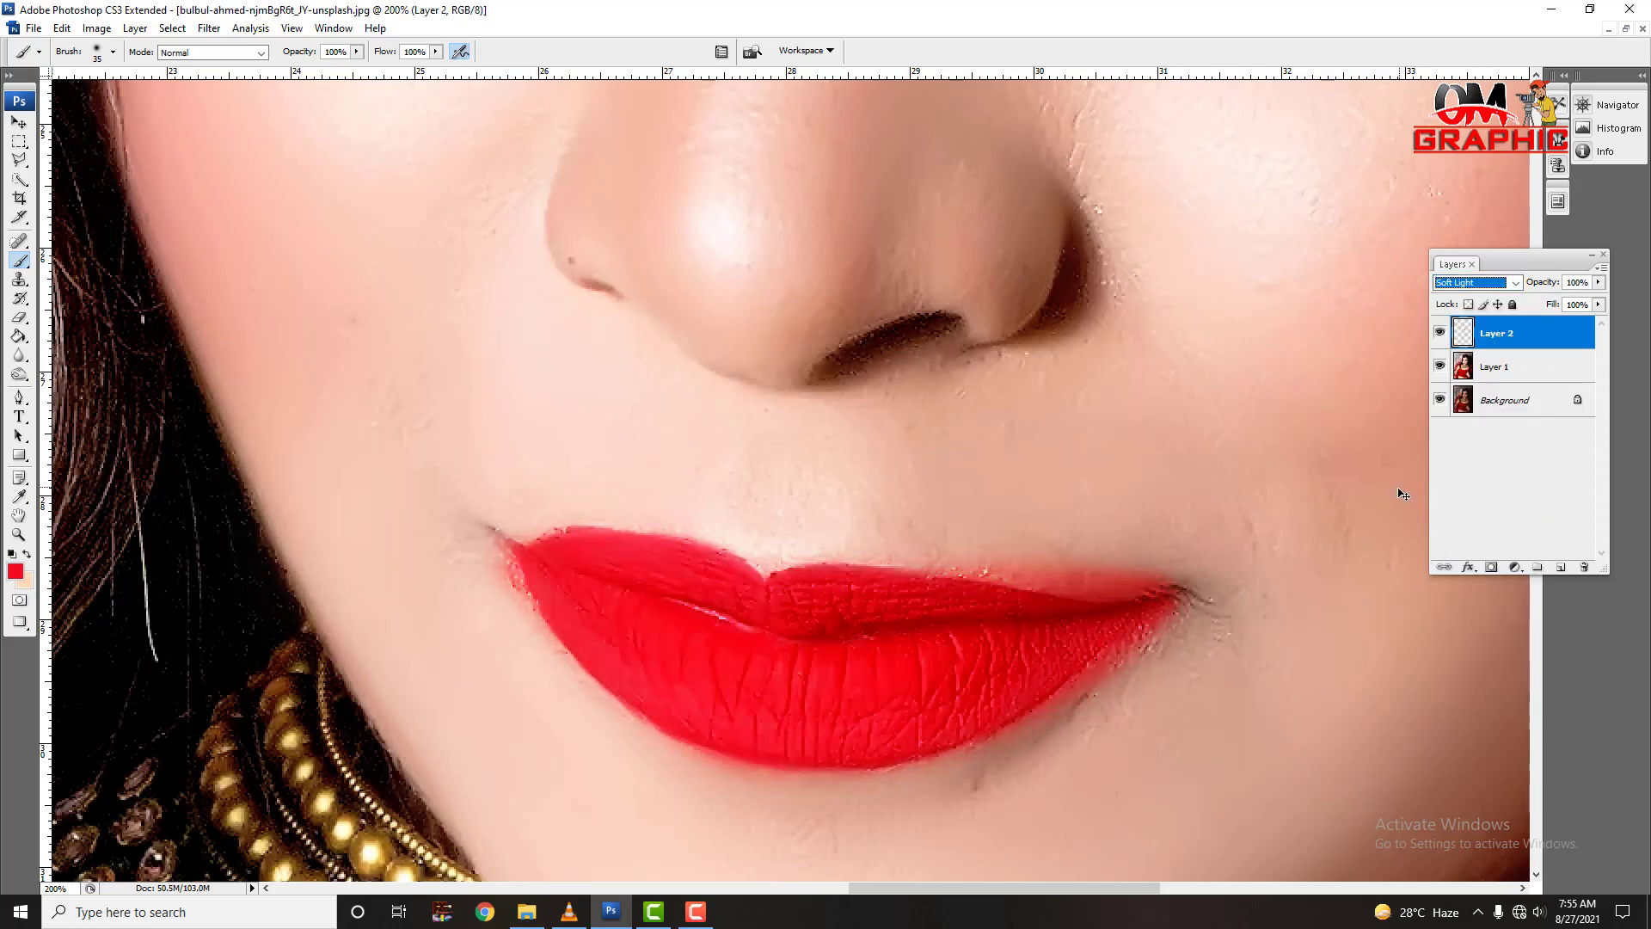
Zoom out and back in, toggle the Background layer to compare, then select the Eraser tool
{"action": "key", "text": "ctrl+minus"}
{"action": "key", "text": "ctrl+plus"}
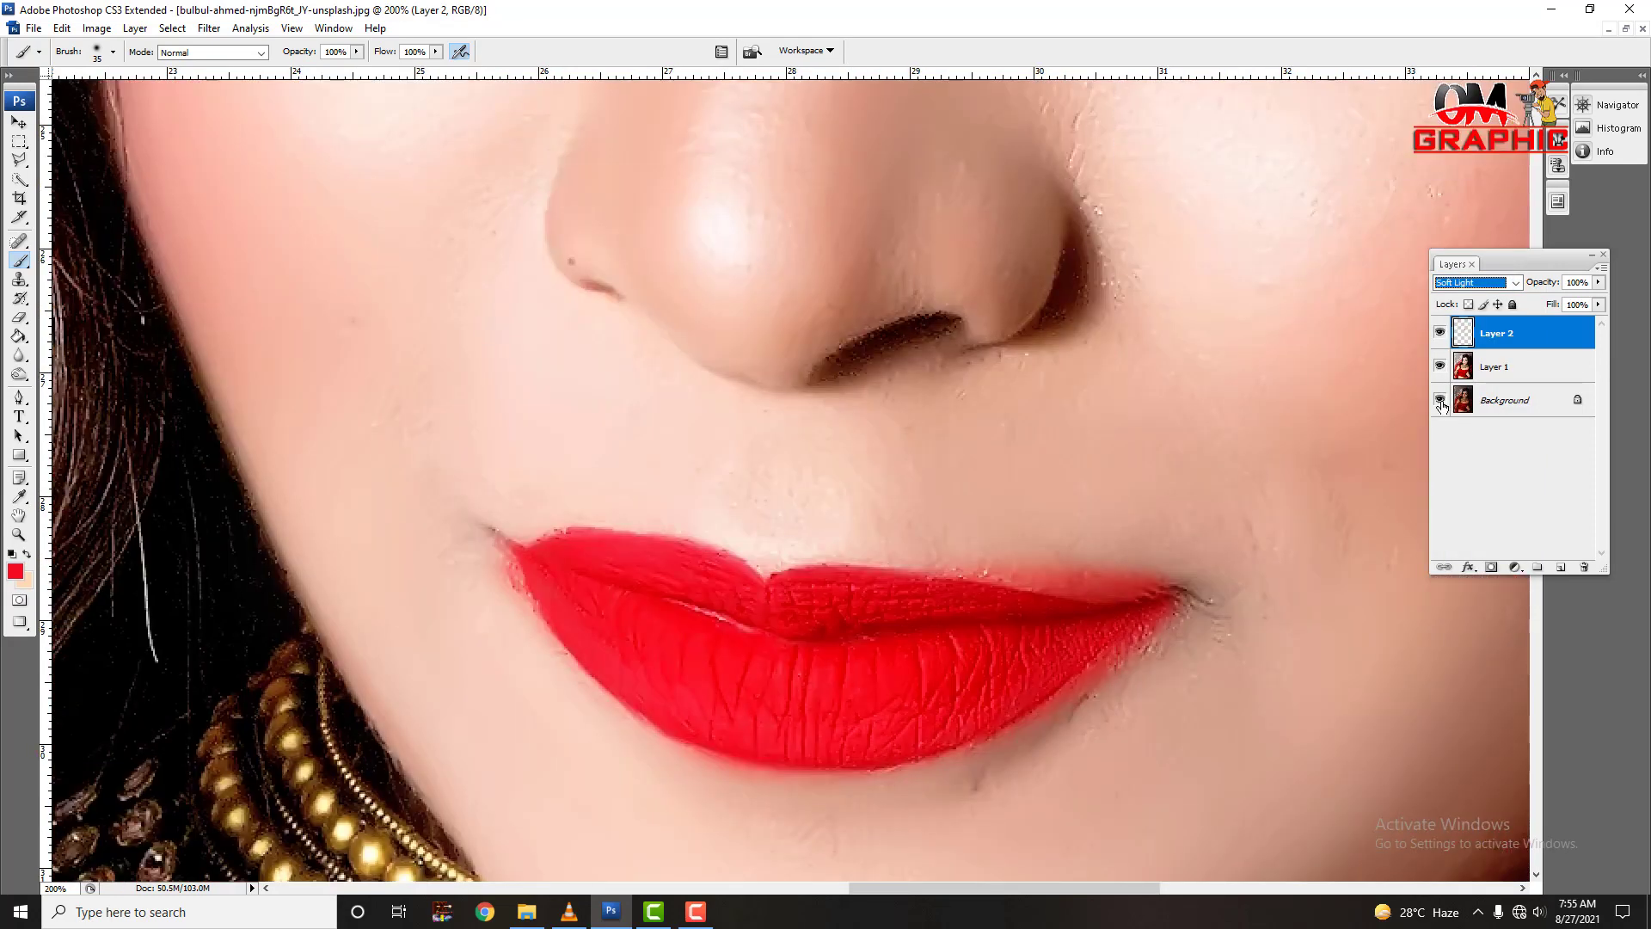
{"action": "left_click", "coordinate": [1441, 401]}
{"action": "left_click", "coordinate": [19, 319]}
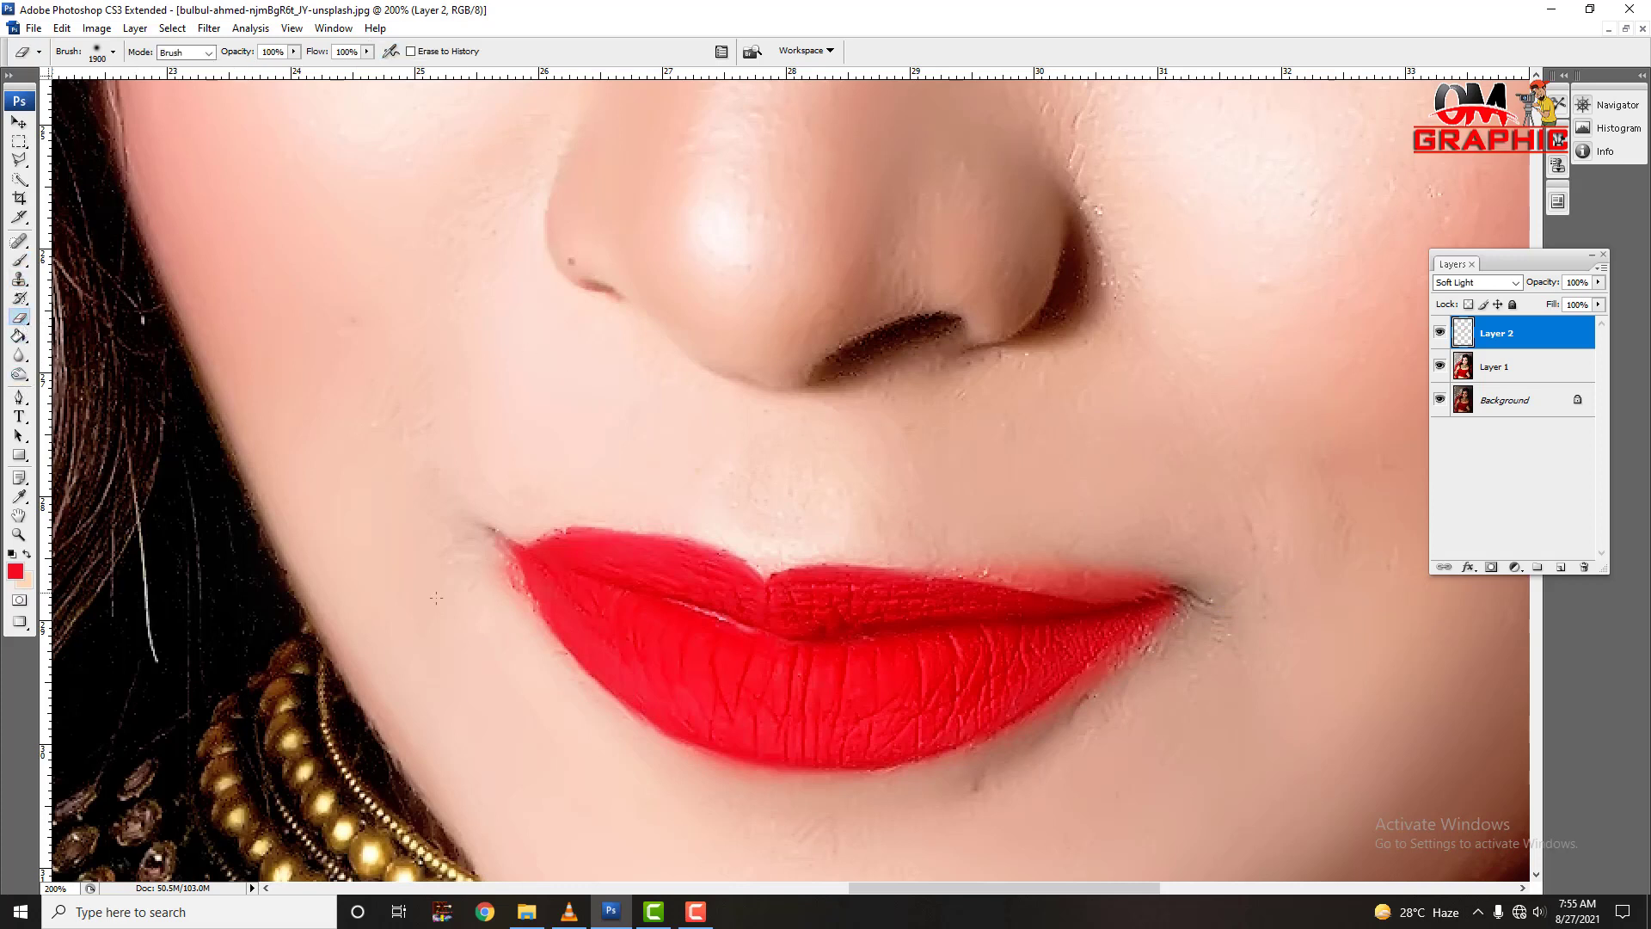
Set the Eraser size to 40 and zoom in centred on the lips
{"action": "key", "text": "bracketright"}
{"action": "key", "text": "bracketright"}
{"action": "key", "text": "bracketright"}
{"action": "key", "text": "bracketleft"}
{"action": "key", "text": "bracketleft"}
{"action": "key", "text": "bracketleft"}
{"action": "key", "text": "bracketleft"}
{"action": "key", "text": "bracketleft"}
{"action": "key", "text": "bracketleft"}
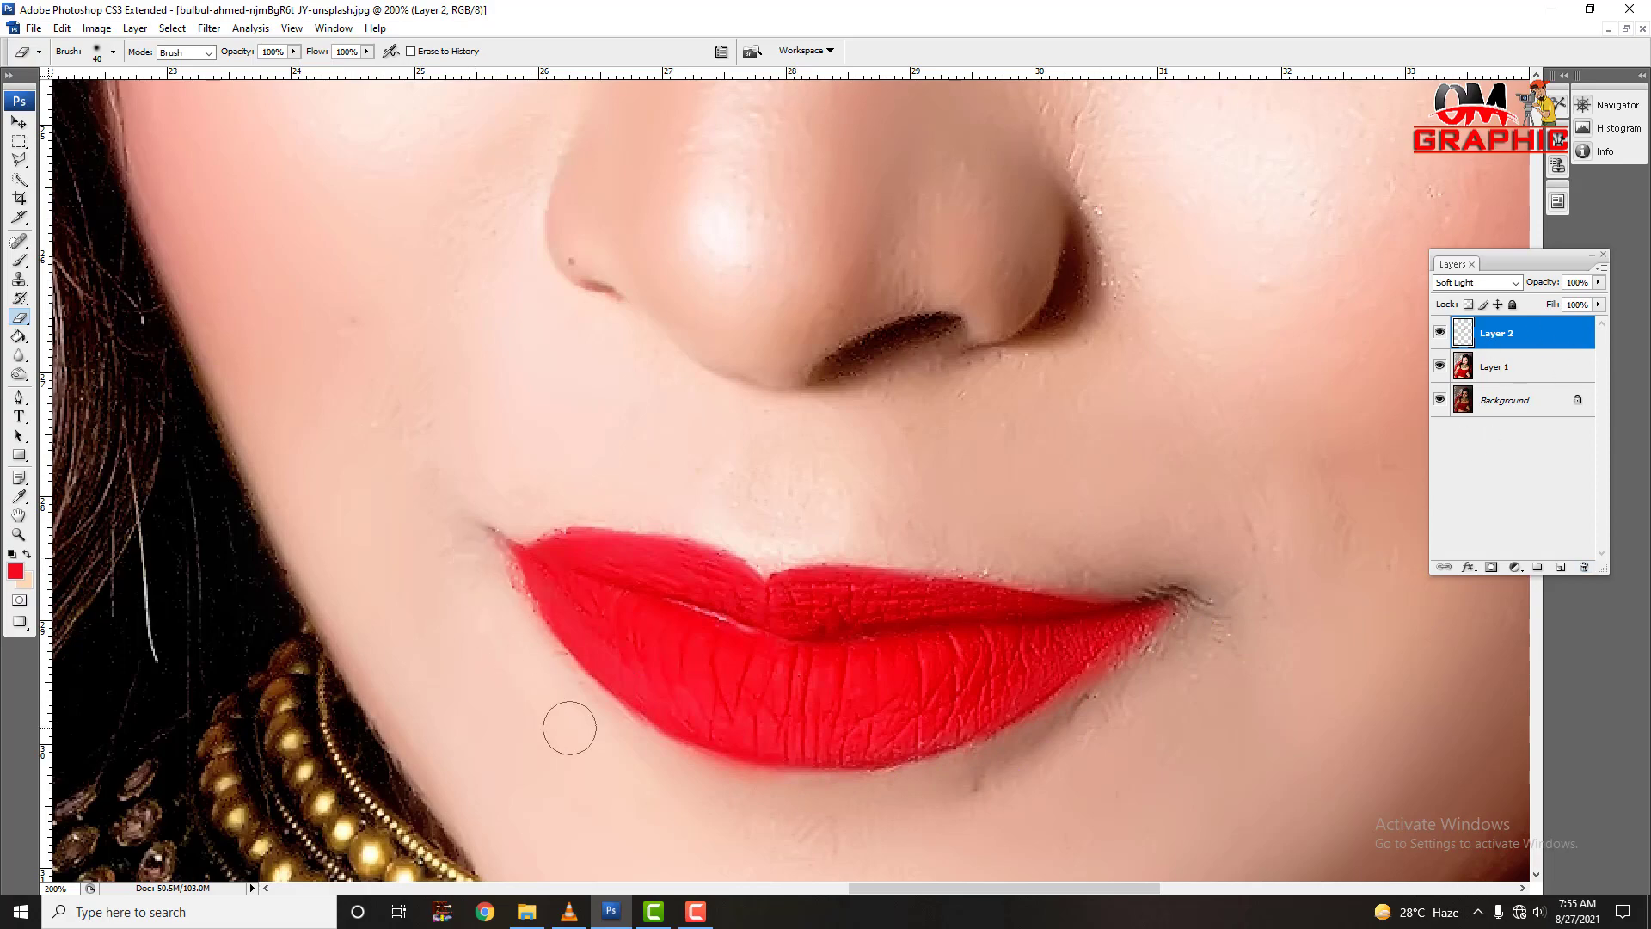
{"action": "key", "text": "ctrl+minus"}
{"action": "key", "text": "ctrl+minus"}
{"action": "key", "text": "ctrl+minus"}
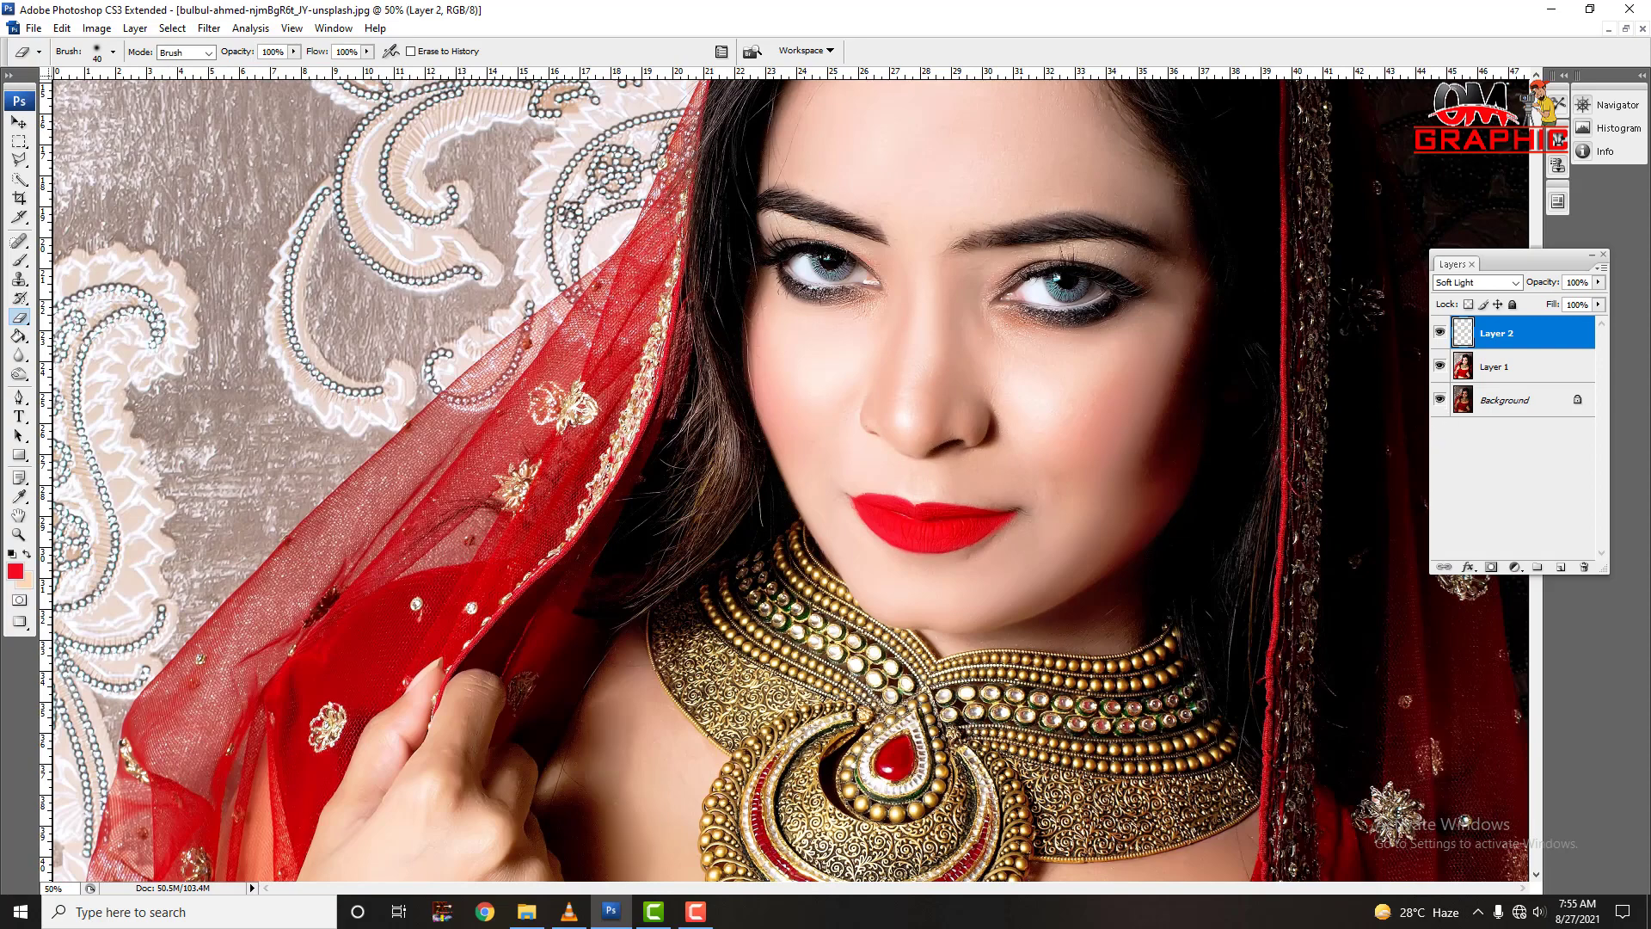
{"action": "key", "text": "ctrl+plus"}
{"action": "key", "text": "ctrl+plus"}
{"action": "mouse_move", "coordinate": [1253, 516]}
{"action": "left_mouse_down"}
{"action": "mouse_move", "coordinate": [978, 544]}
{"action": "mouse_move", "coordinate": [957, 516]}
{"action": "left_mouse_up"}
{"action": "key", "text": "ctrl+plus"}
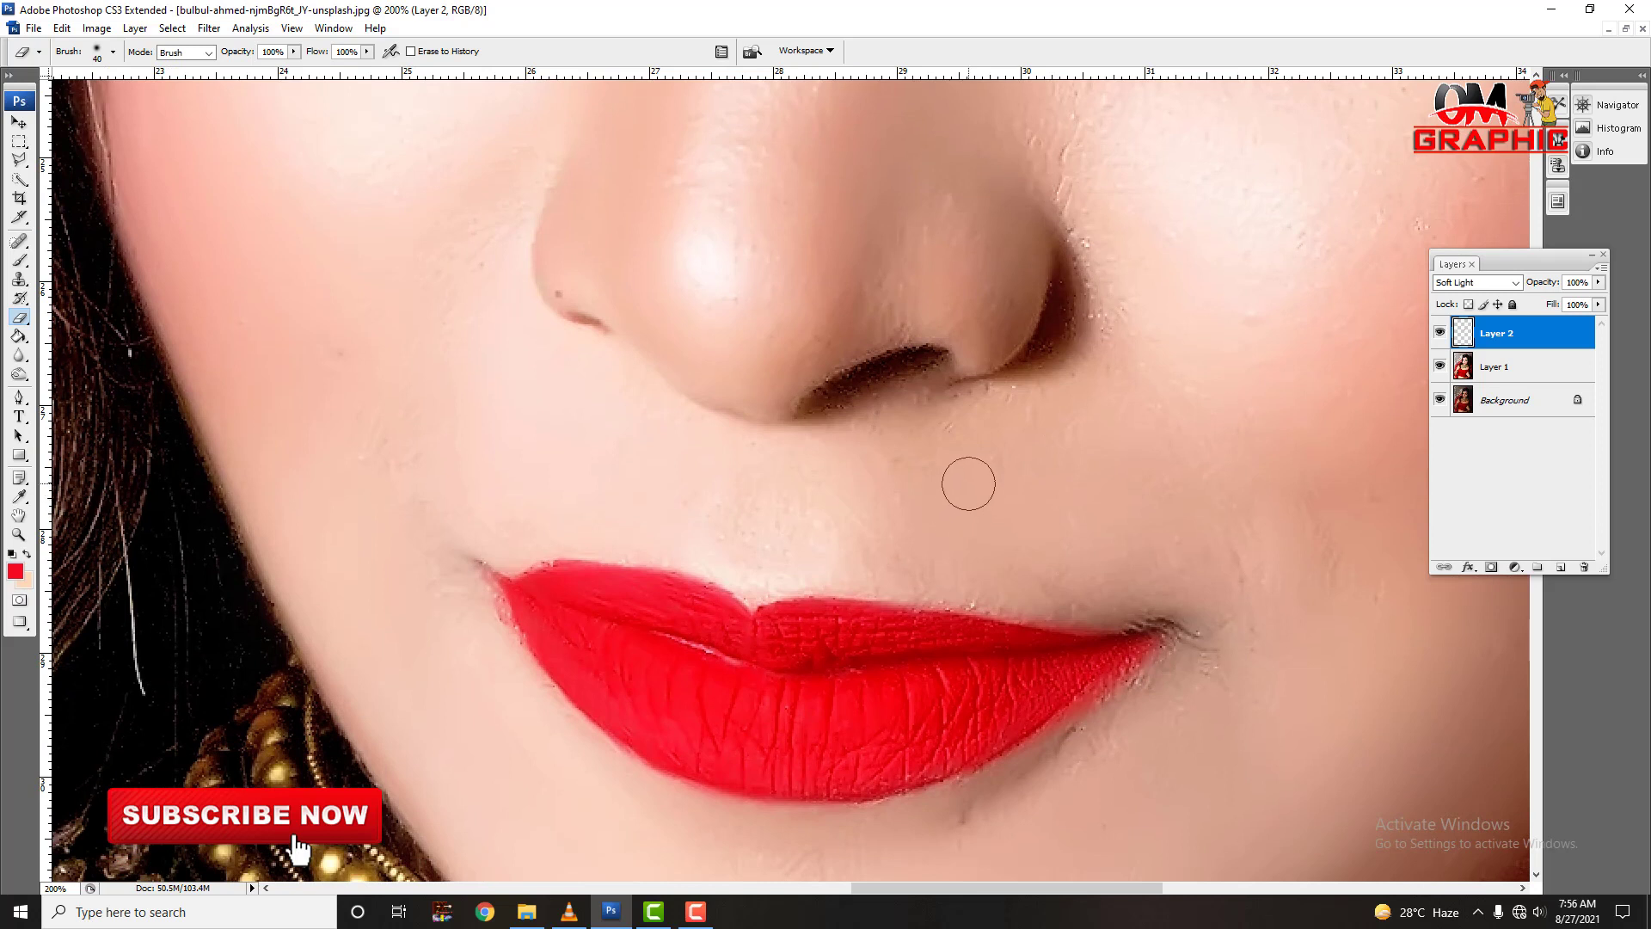
Lower Layer 2's opacity to 64%
{"action": "left_click", "coordinate": [1598, 282]}
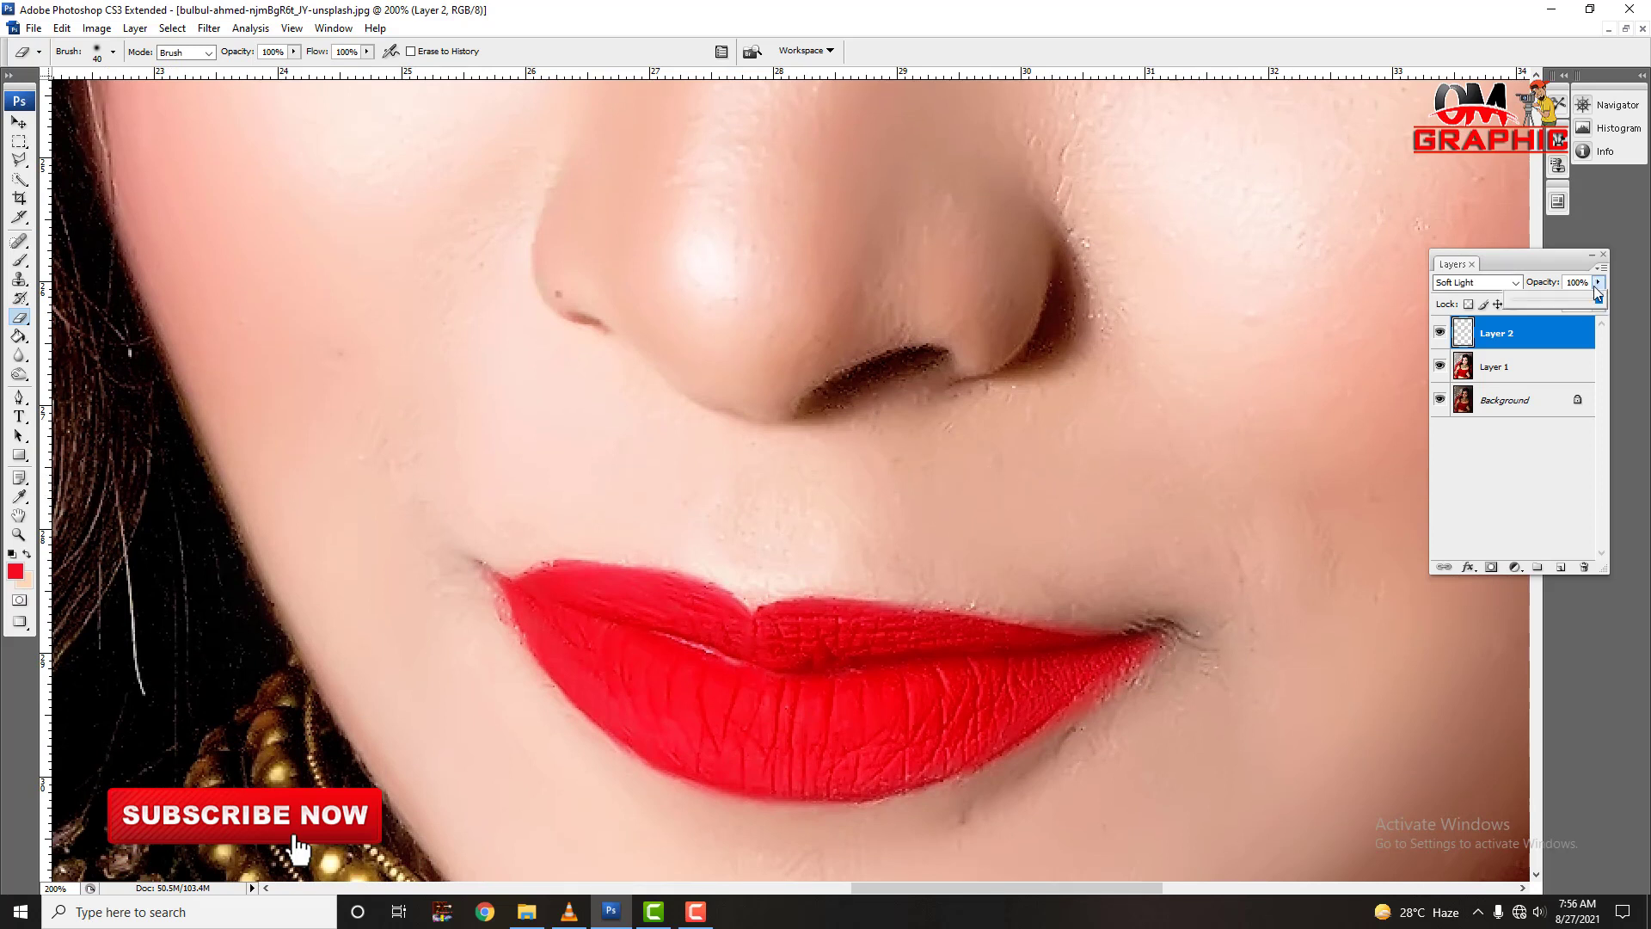
{"action": "mouse_move", "coordinate": [1600, 300]}
{"action": "left_mouse_down"}
{"action": "mouse_move", "coordinate": [1509, 316]}
{"action": "mouse_move", "coordinate": [1568, 309]}
{"action": "left_mouse_up"}
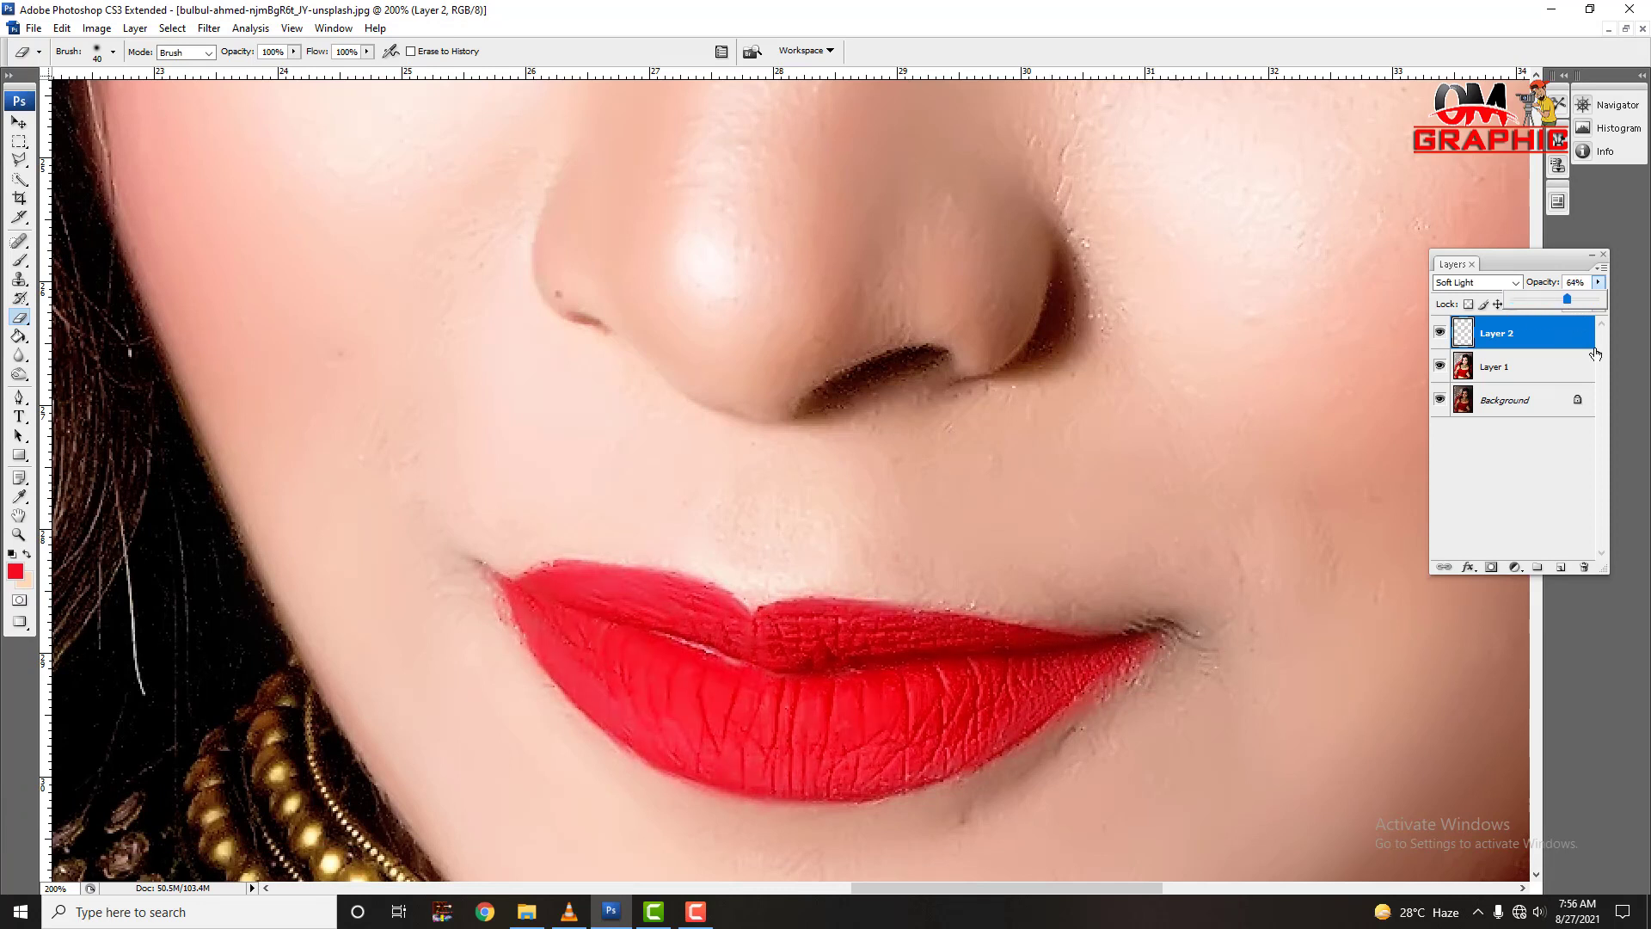
{"action": "left_click", "coordinate": [1566, 523]}
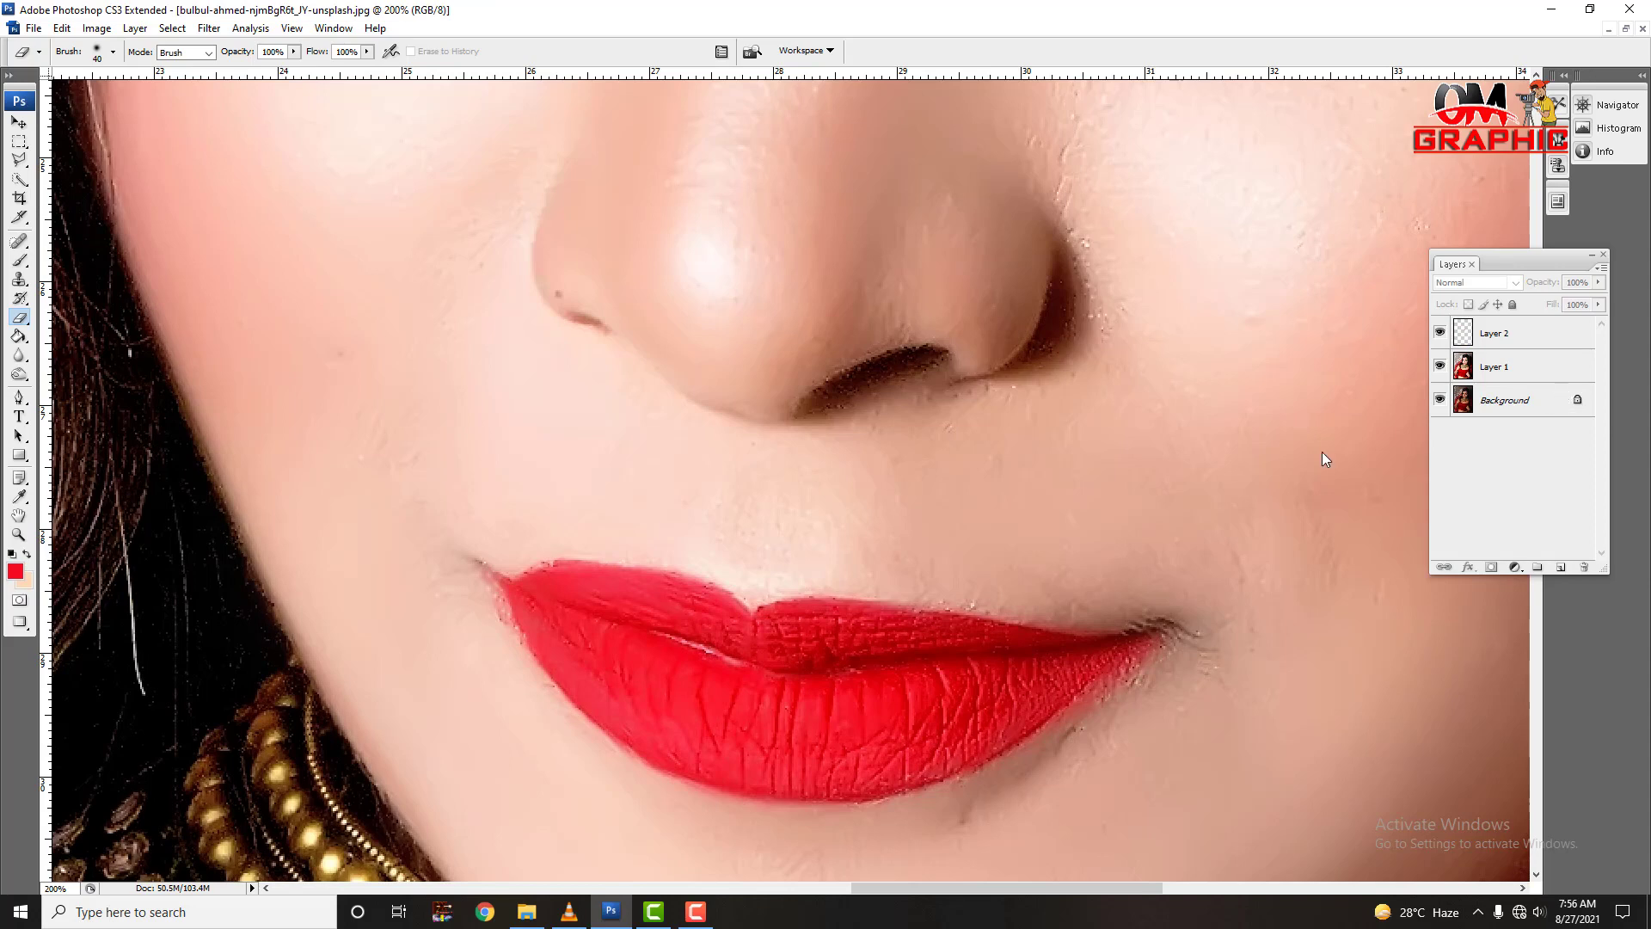
Zoom out twice to 33.3% to view the entire retouched portrait
{"action": "key", "text": "ctrl+minus"}
{"action": "key", "text": "ctrl+minus"}
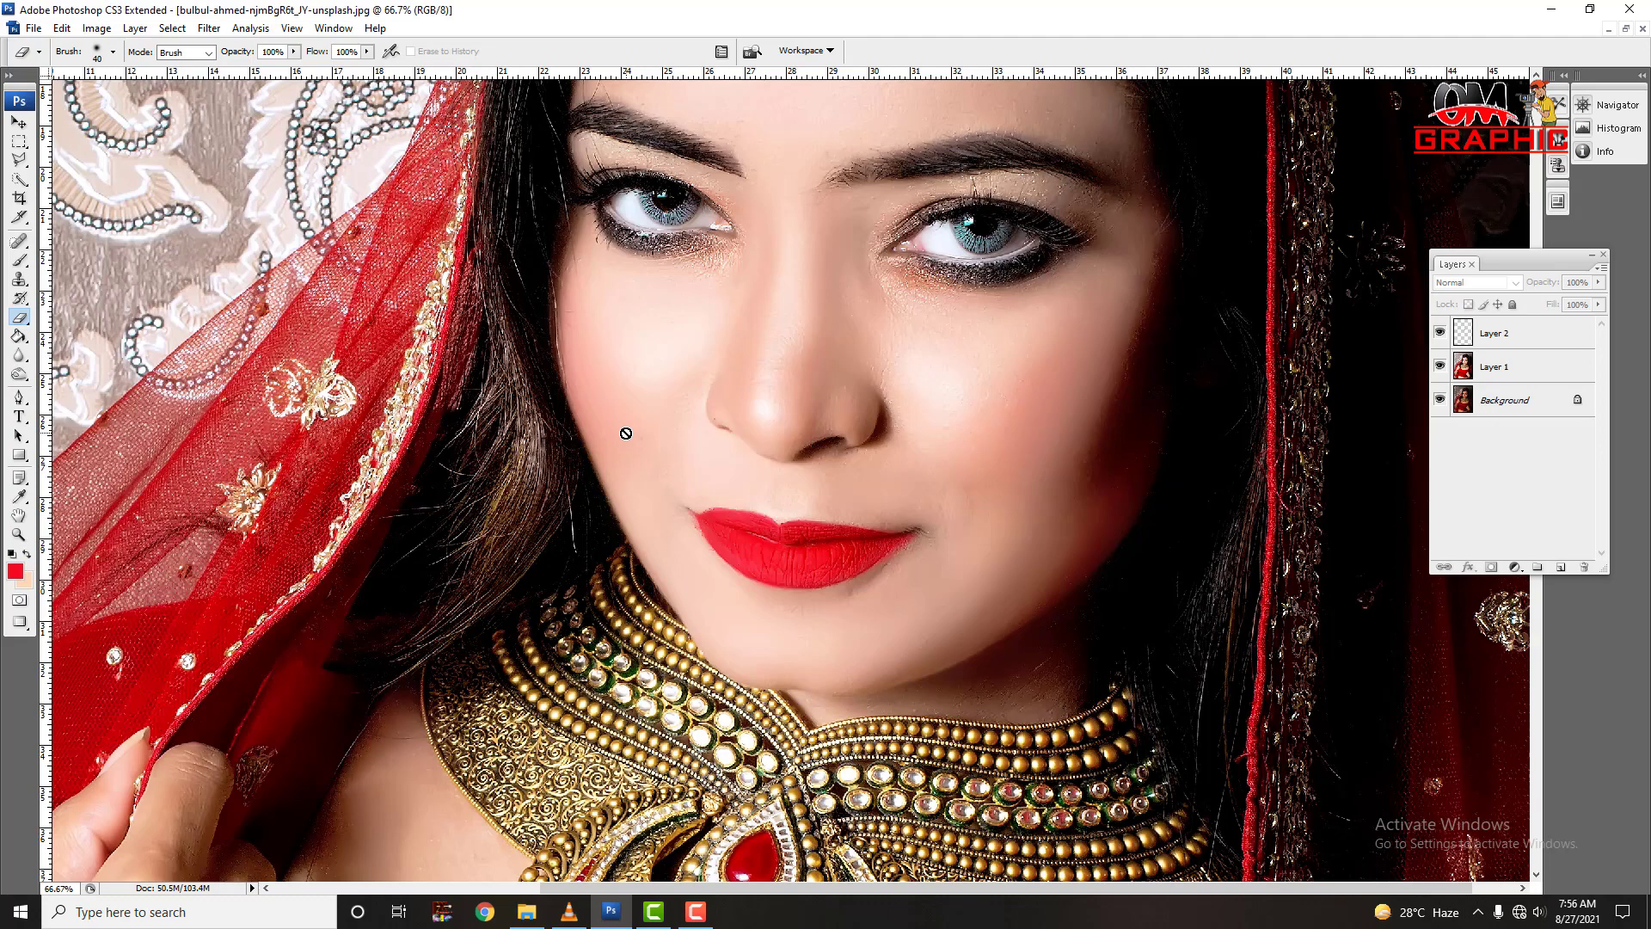
{"action": "key", "text": "ctrl+minus"}
{"action": "key", "text": "ctrl+minus"}
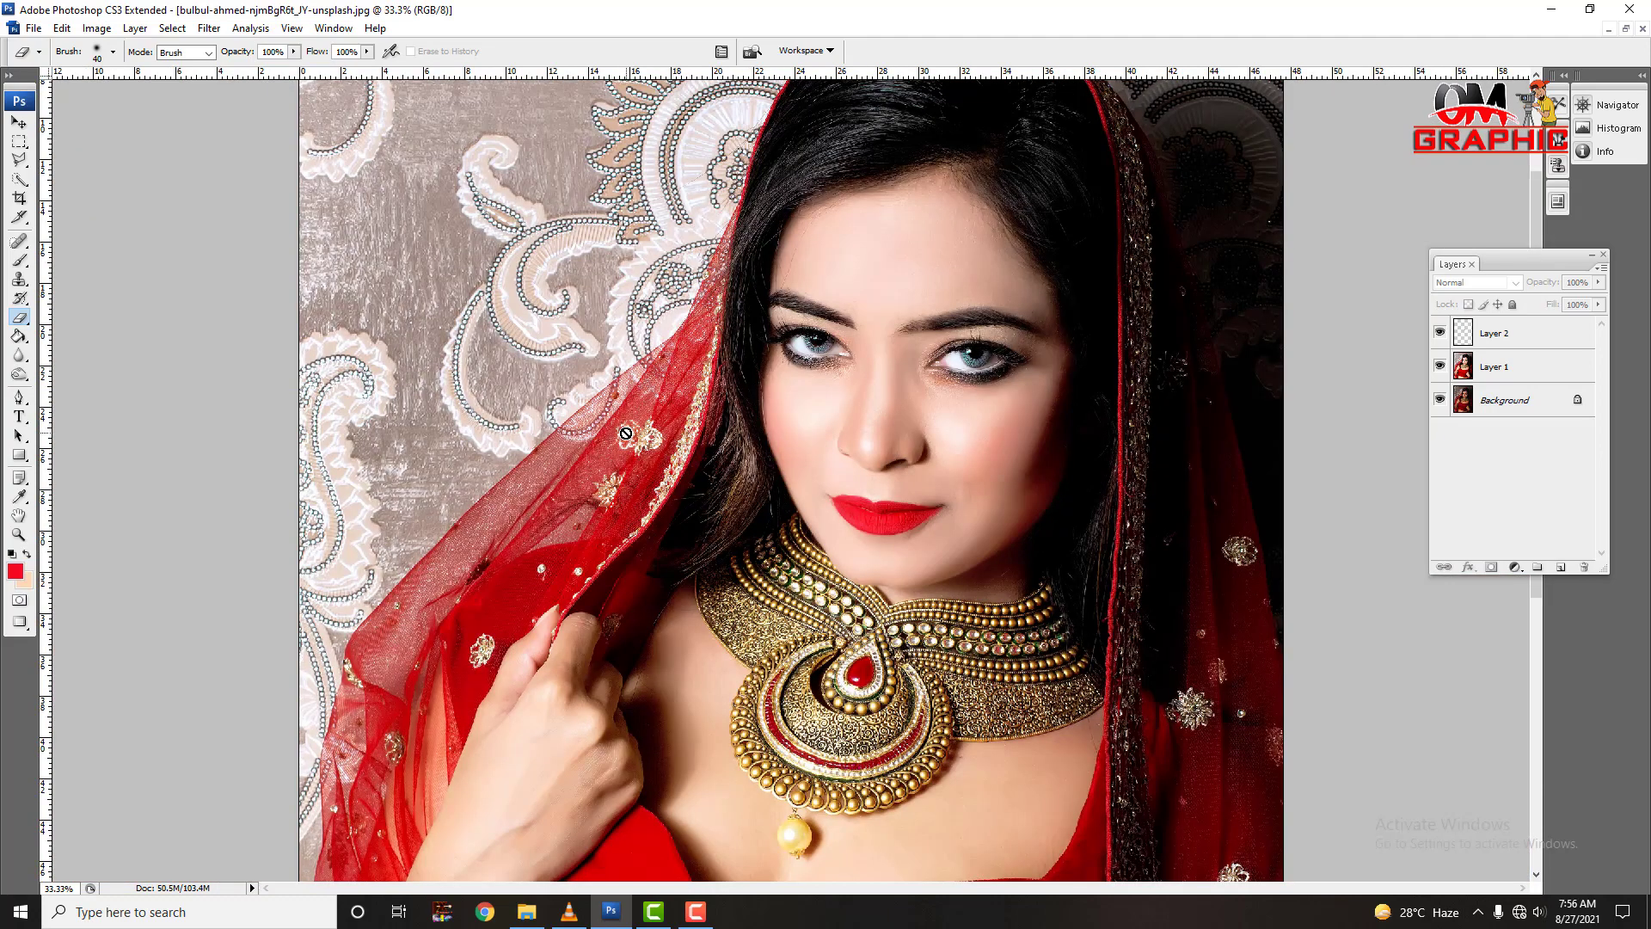